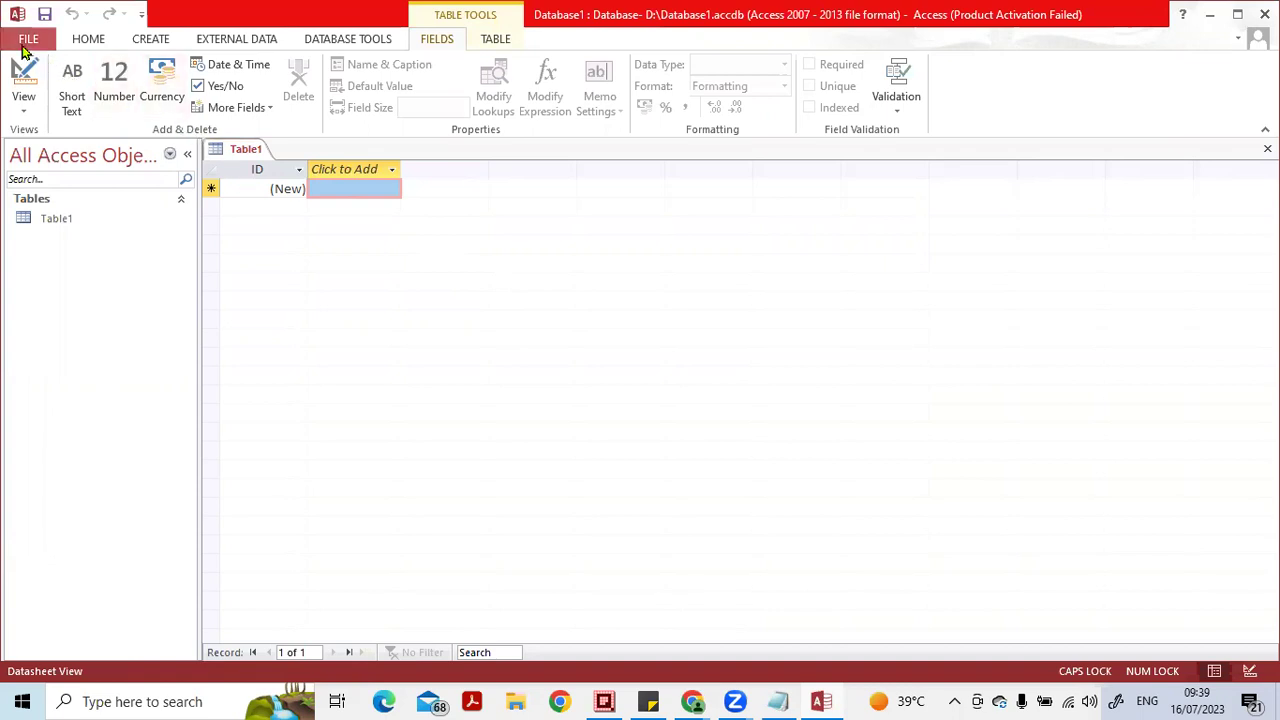
- Close the Database1 database, relaunch Access 2013 and dismiss the Office activation wizard
left_click(1265, 14)
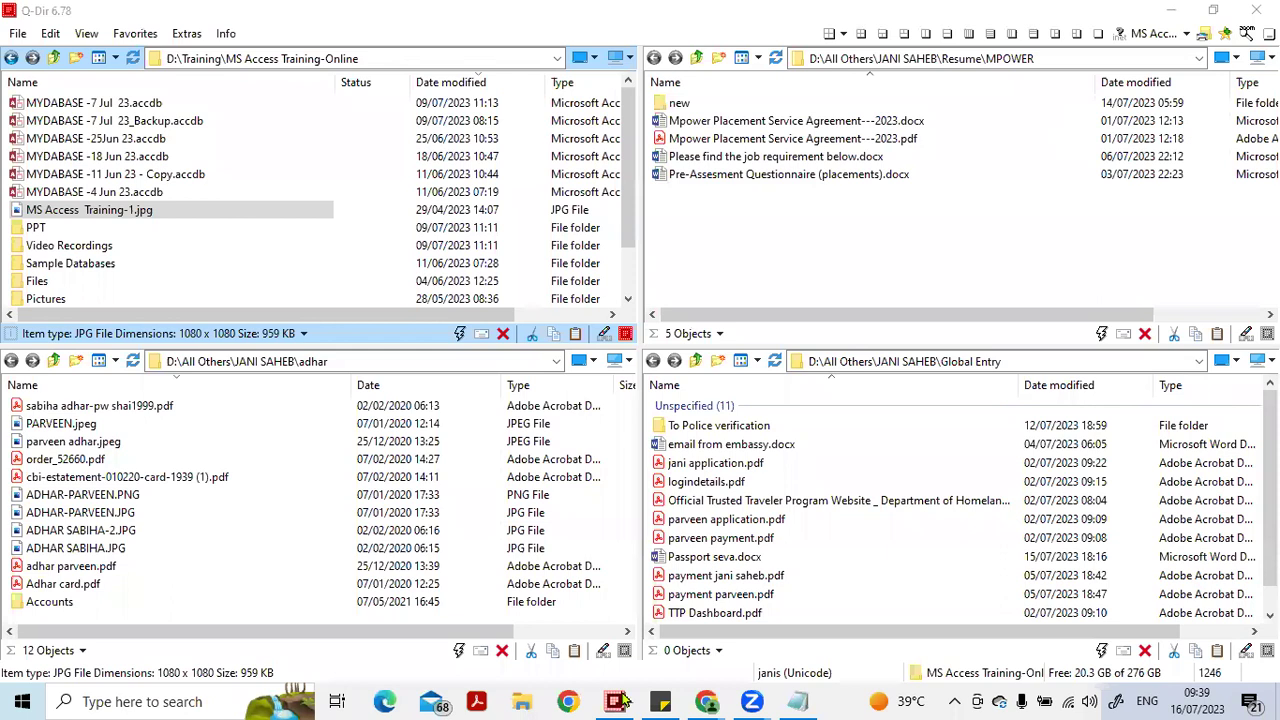
left_click(197, 700)
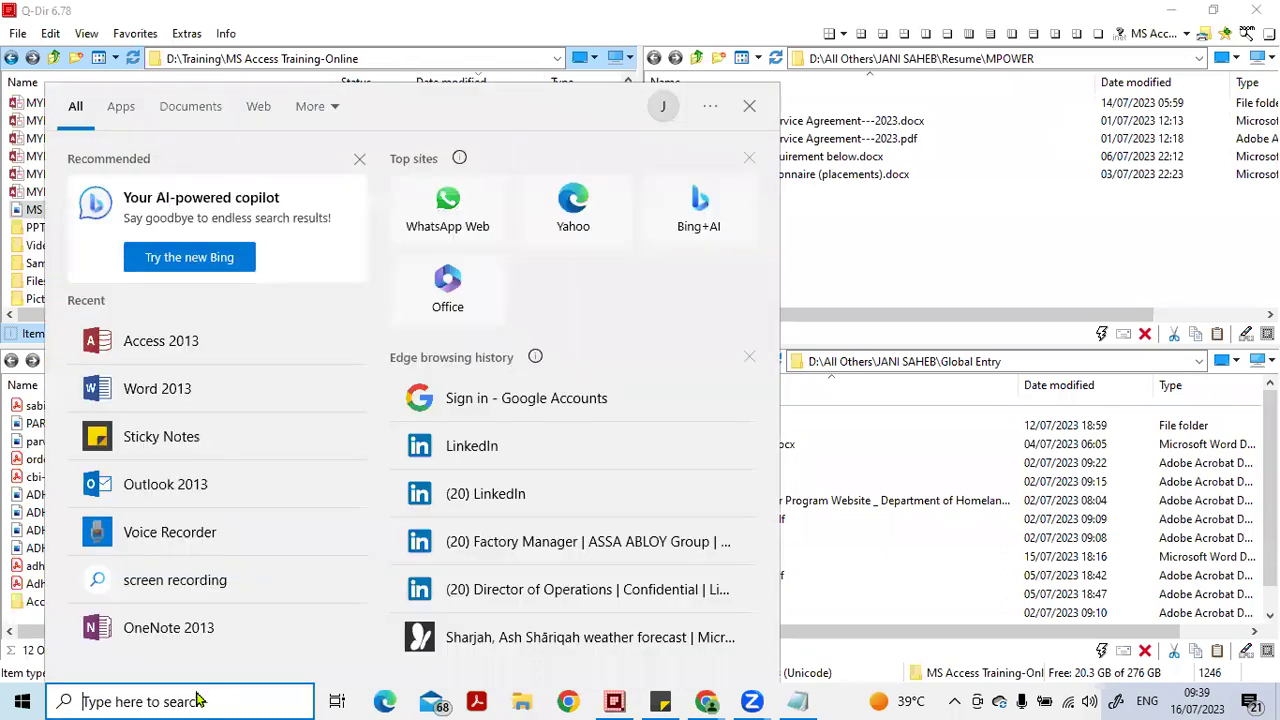
type("ACC")
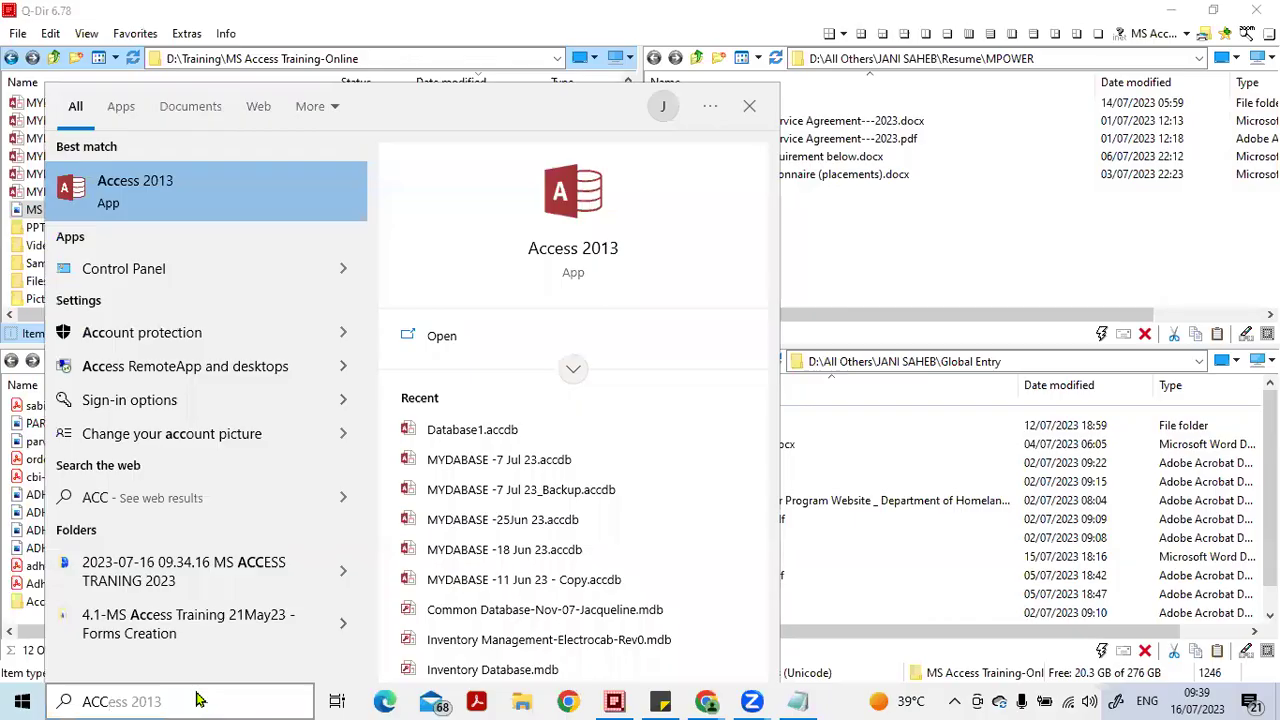
key("Return")
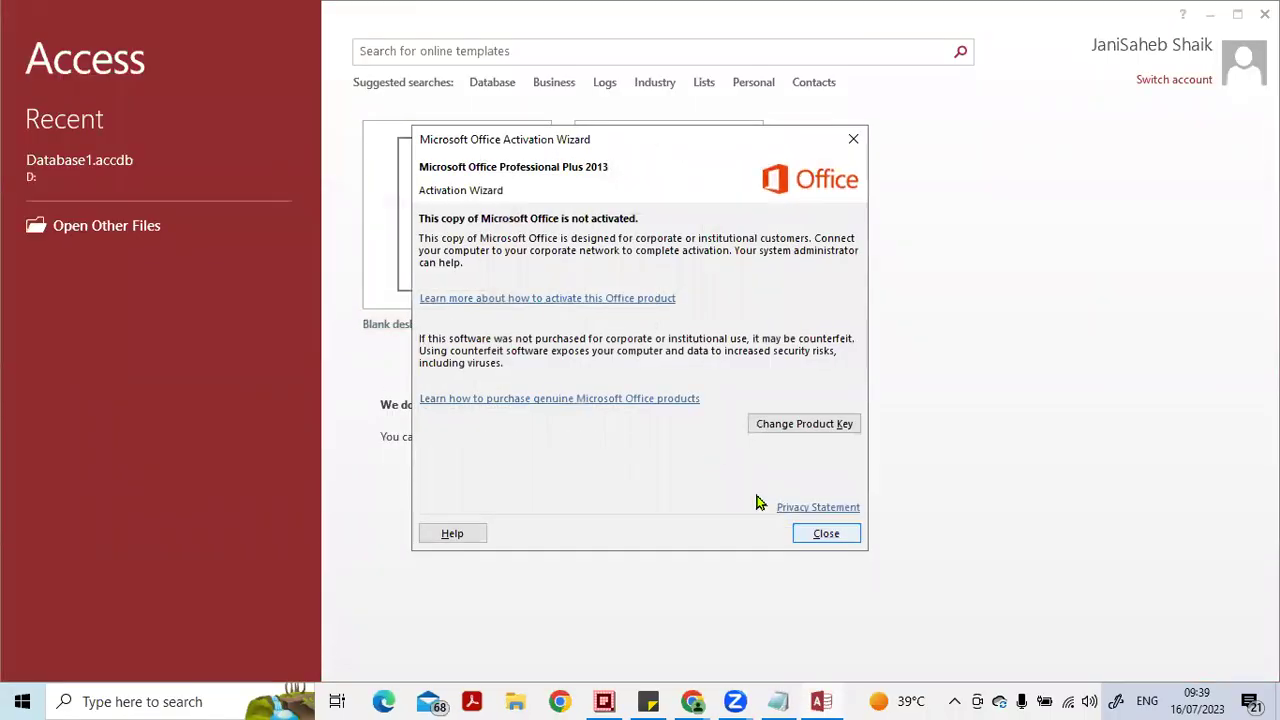
left_click(826, 533)
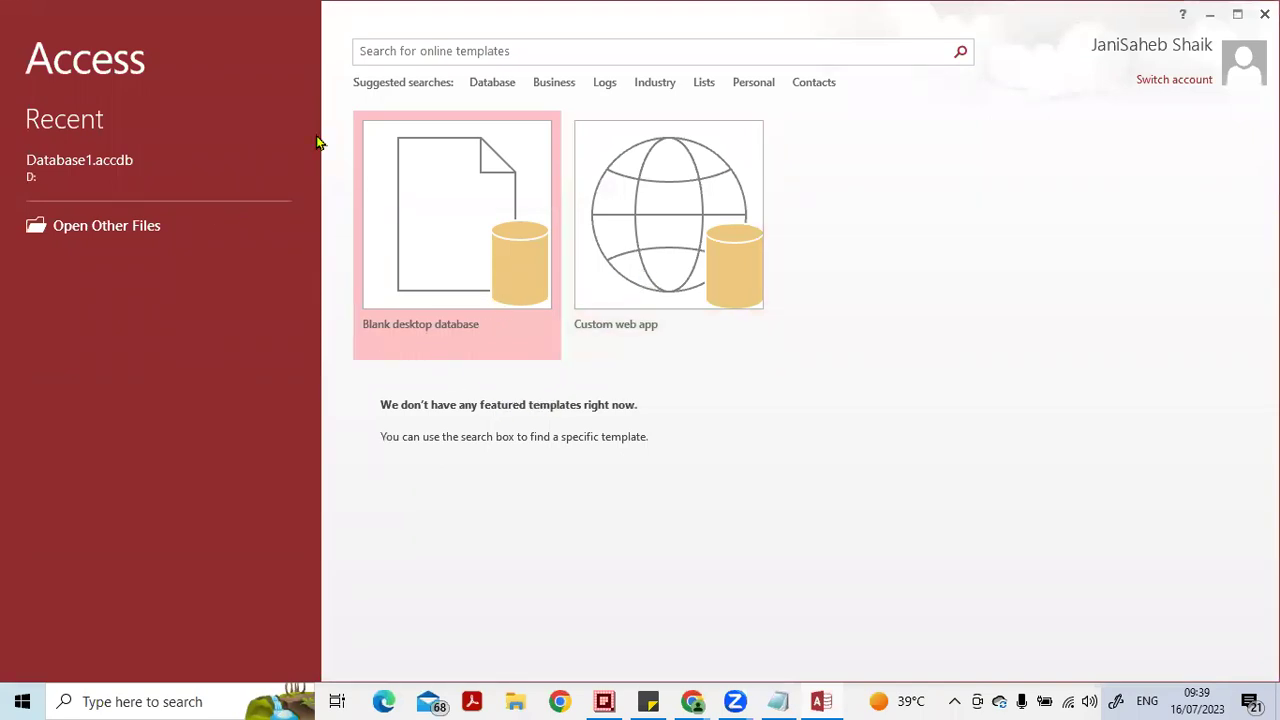
- Start a blank desktop database and set its file name to "QC Employee Peformance.accdb"
left_click(492, 84)
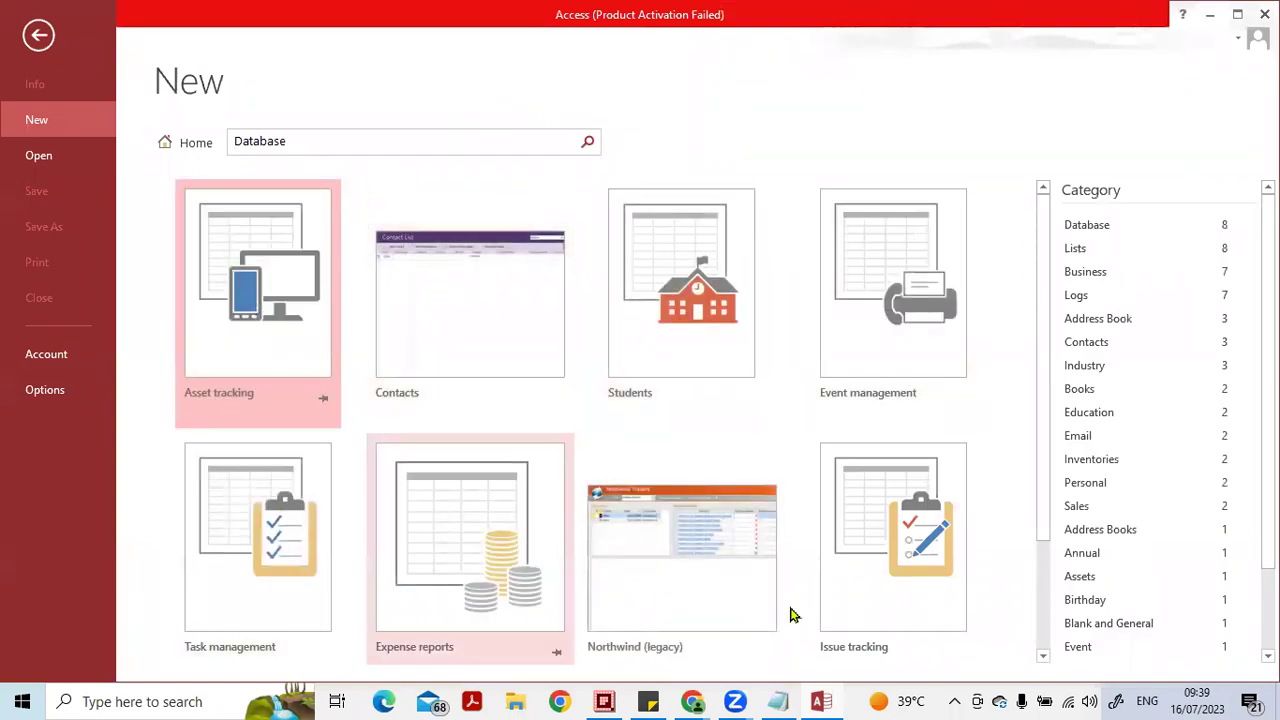
left_click(38, 38)
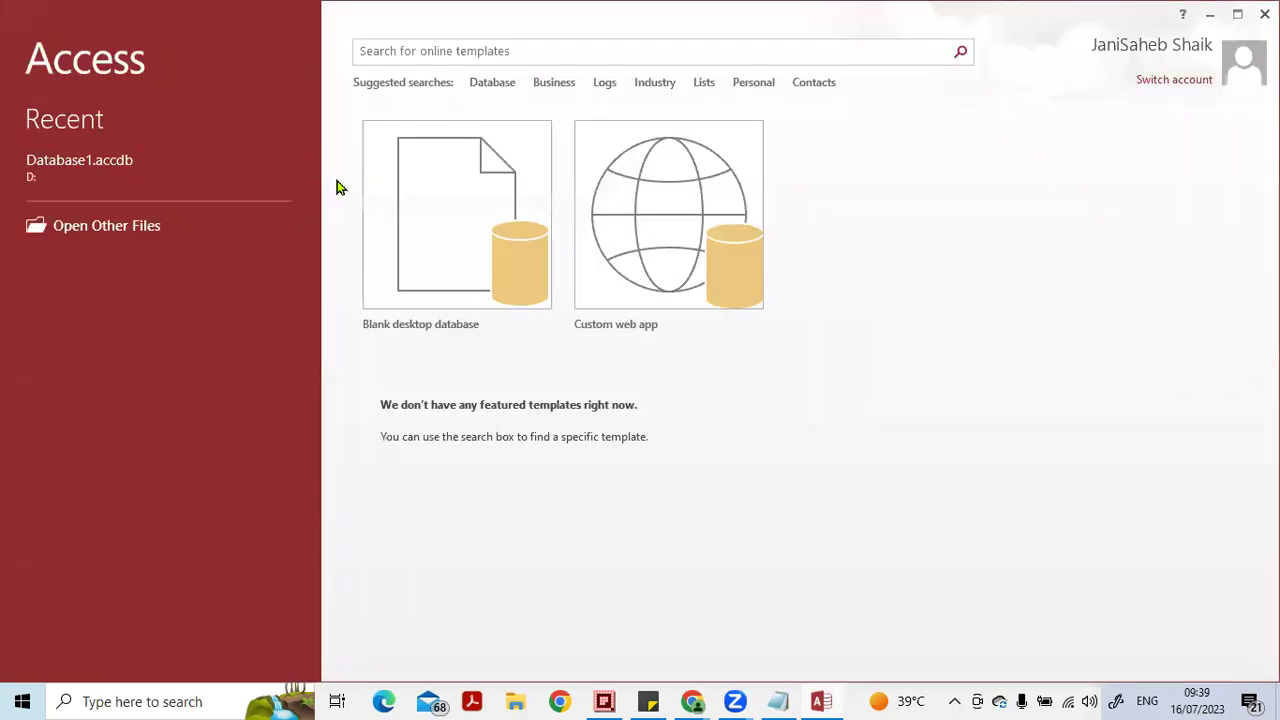
left_click(434, 229)
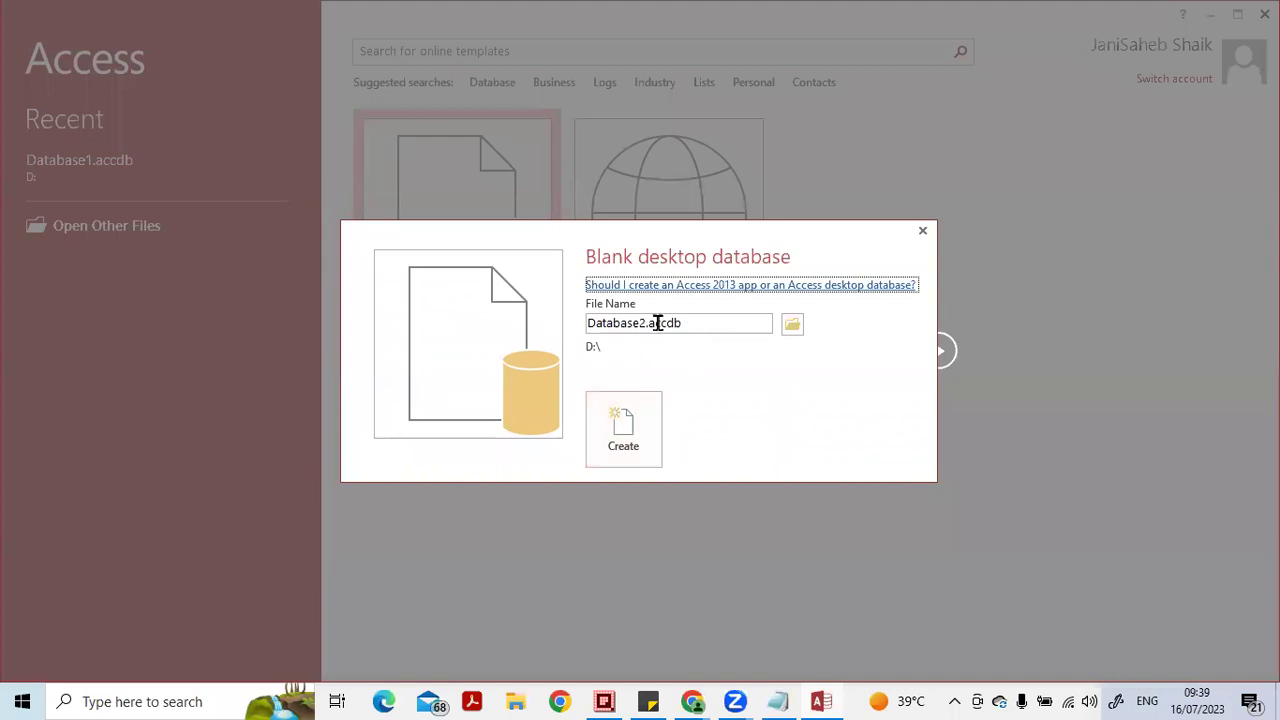
left_click(587, 322)
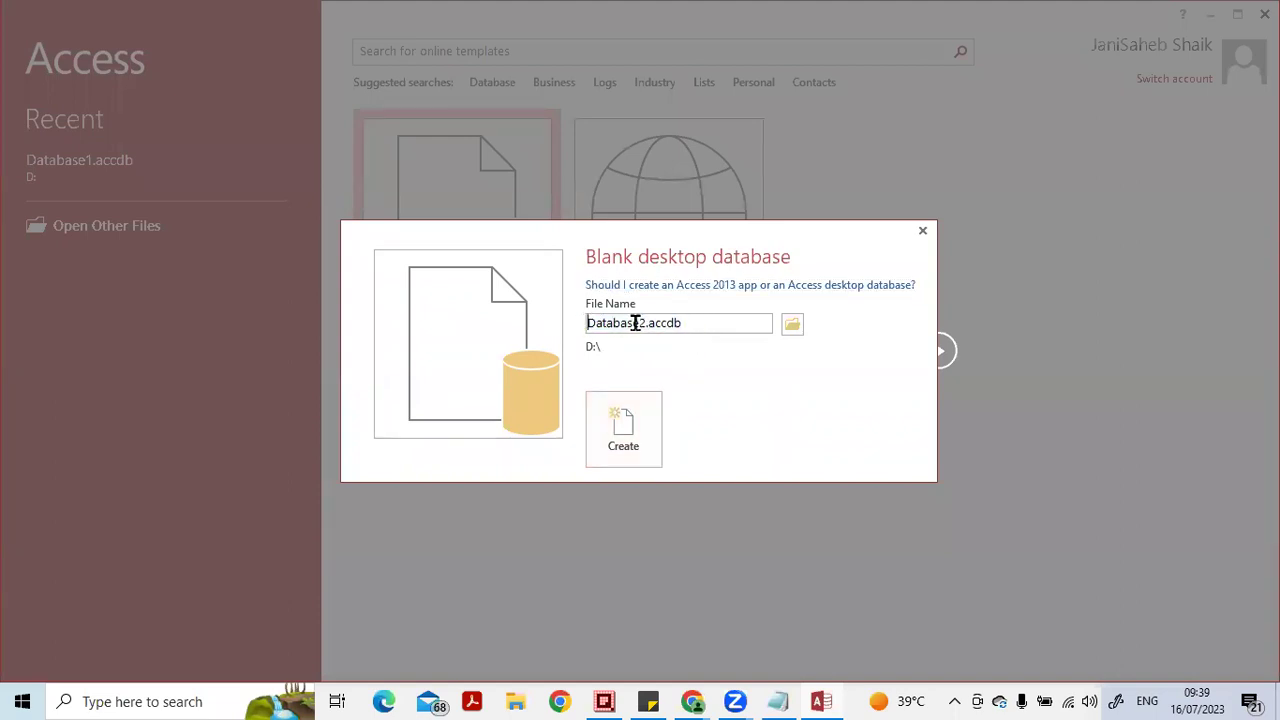
left_click(646, 323)
key("BackSpace")
key("BackSpace")
key("BackSpace")
key("BackSpace")
key("BackSpace")
key("BackSpace")
key("BackSpace")
key("BackSpace")
key("BackSpace")
type("QC Employee Pefro")
key("BackSpace")
key("BackSpace")
type("ormance")
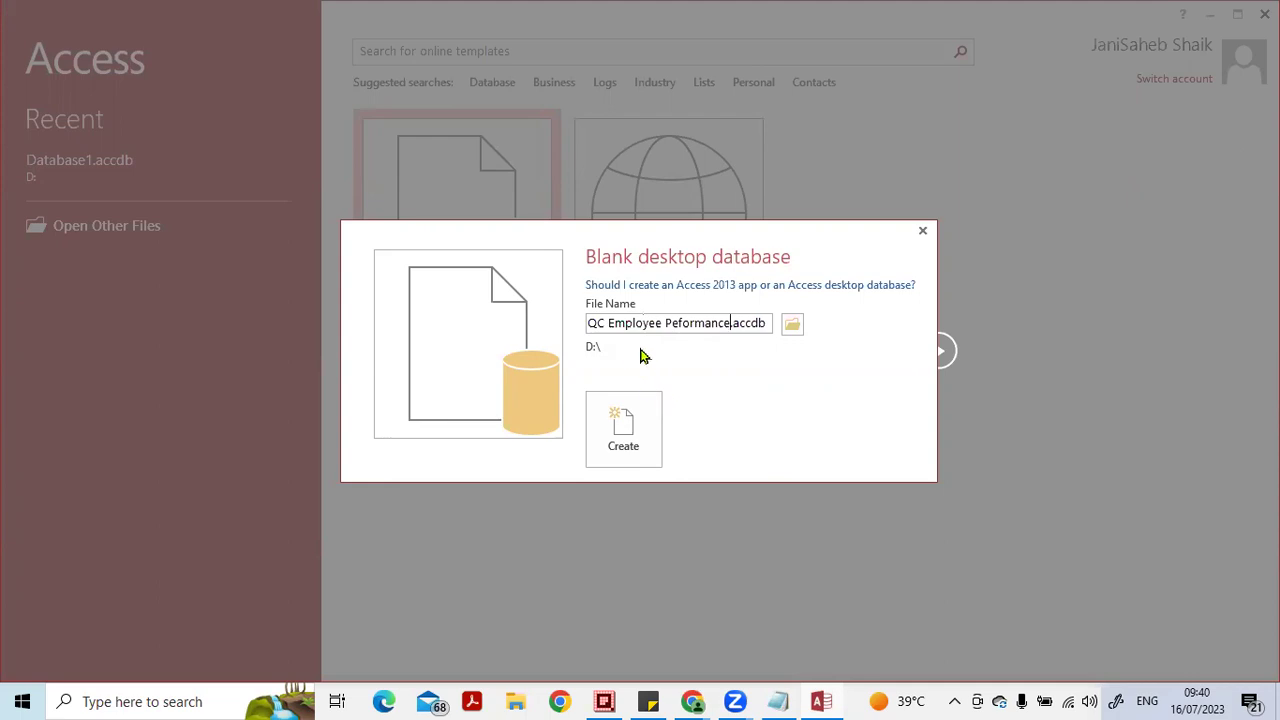
- Set the storage location to D:\Training\MS Access Training-Online\Database Files and create the database
left_click(795, 330)
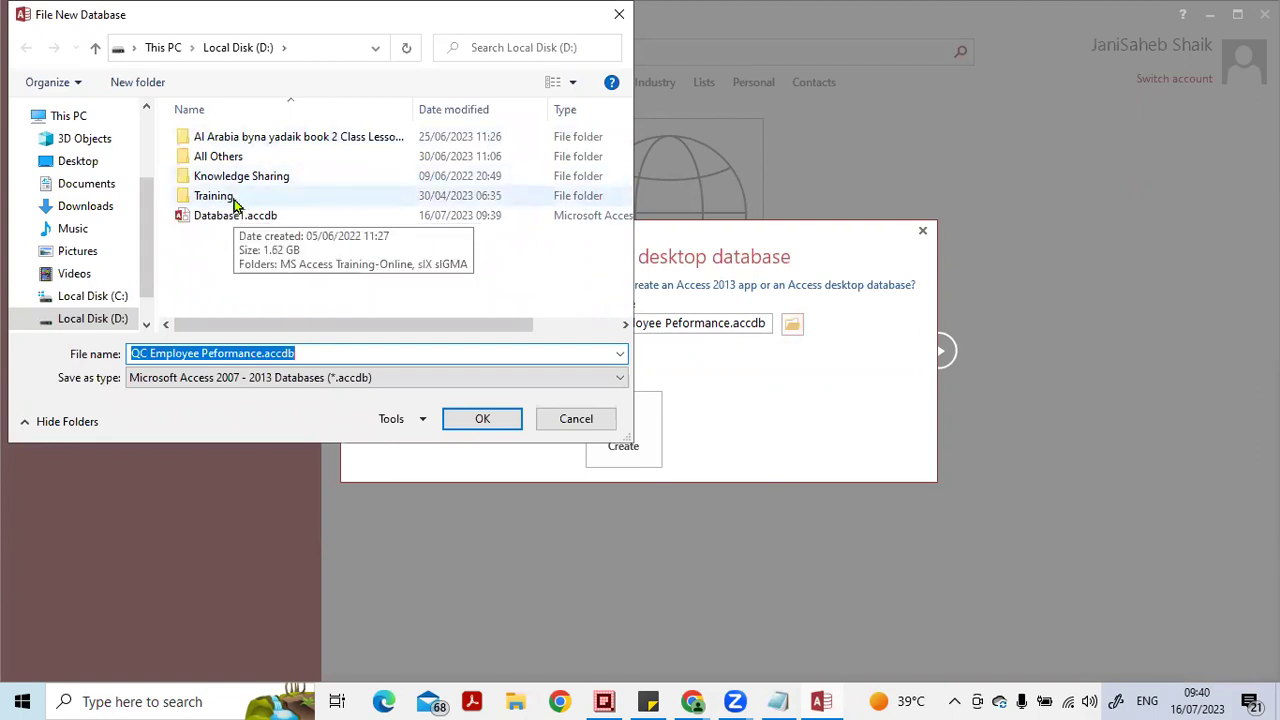
double_click(234, 202)
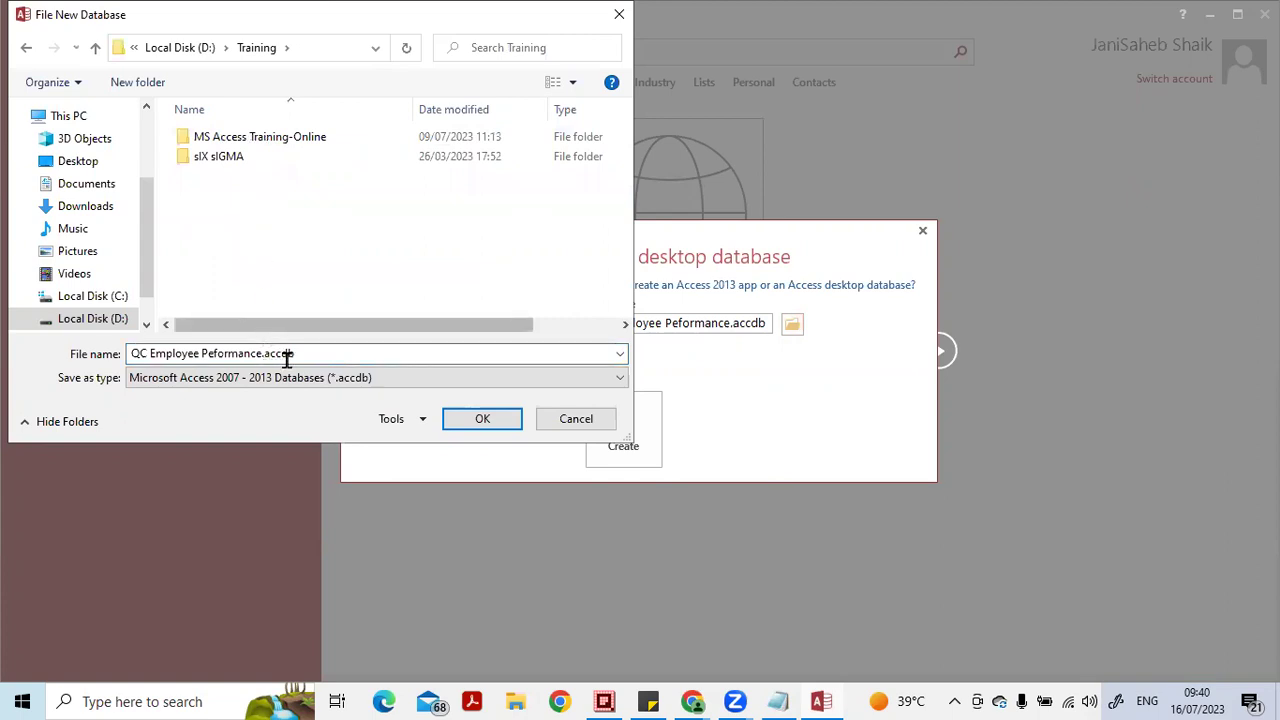
left_click(304, 141)
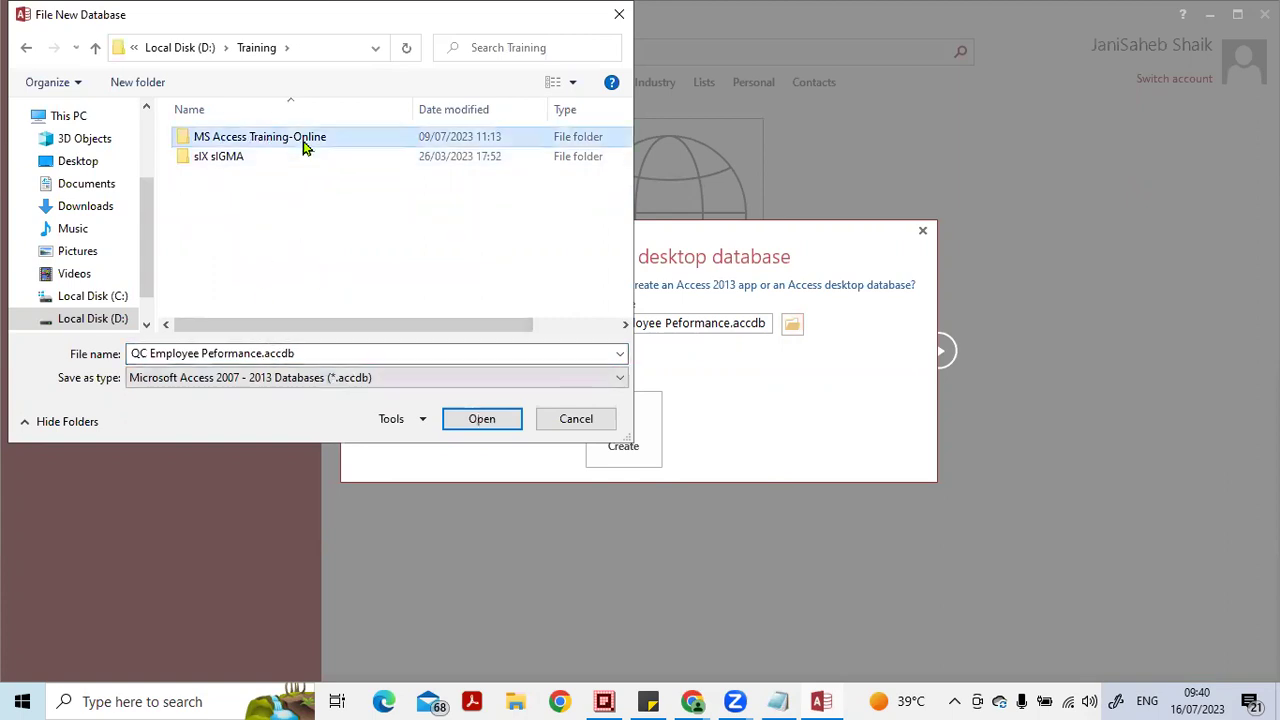
double_click(304, 141)
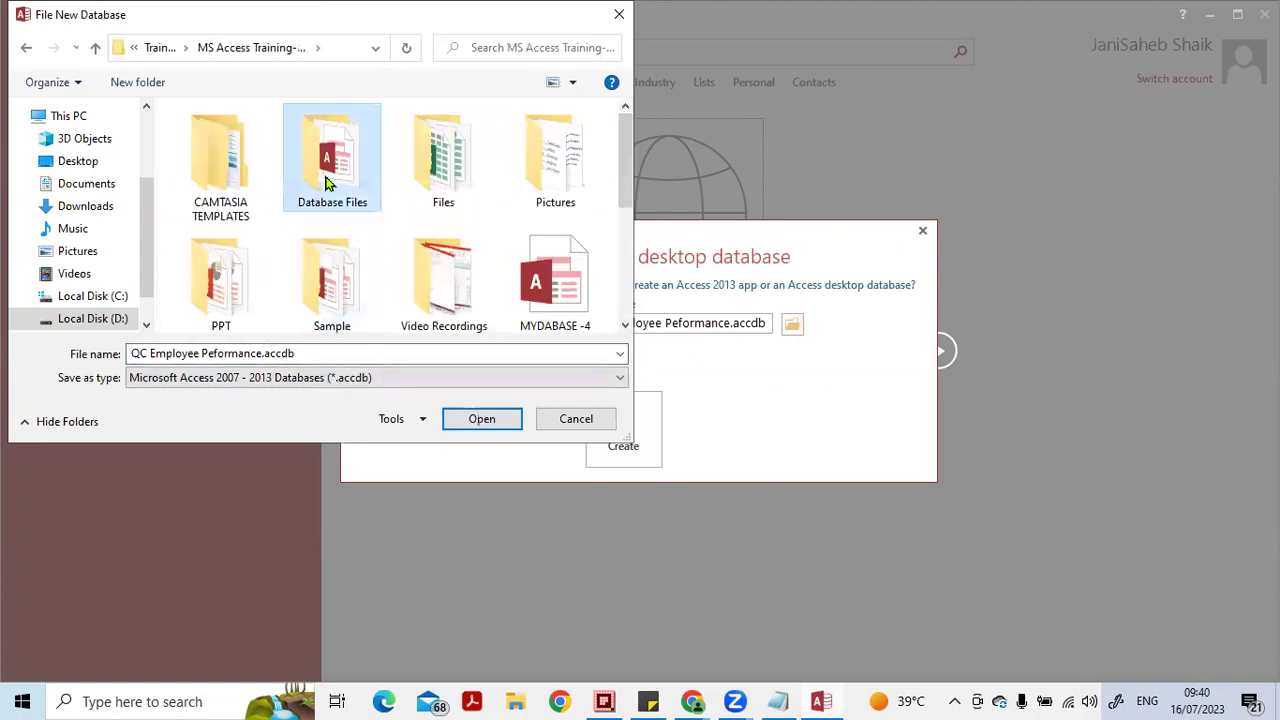
double_click(326, 180)
left_click(466, 418)
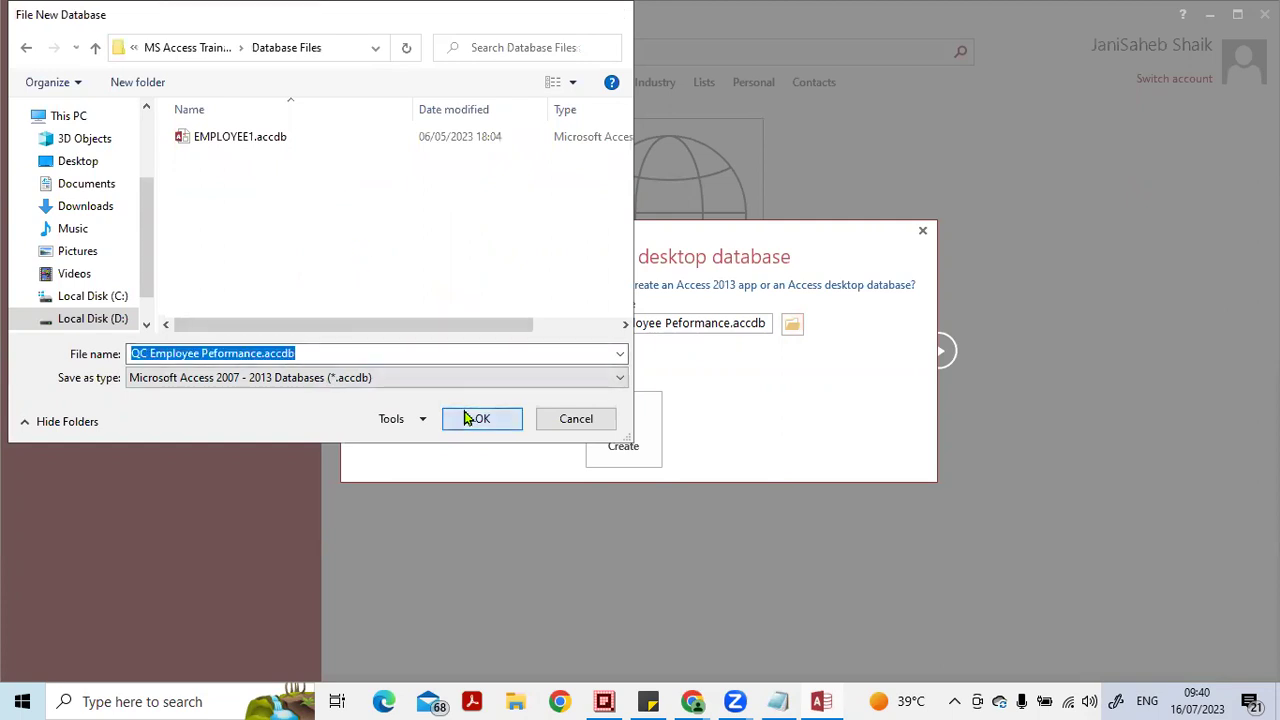
left_click(618, 455)
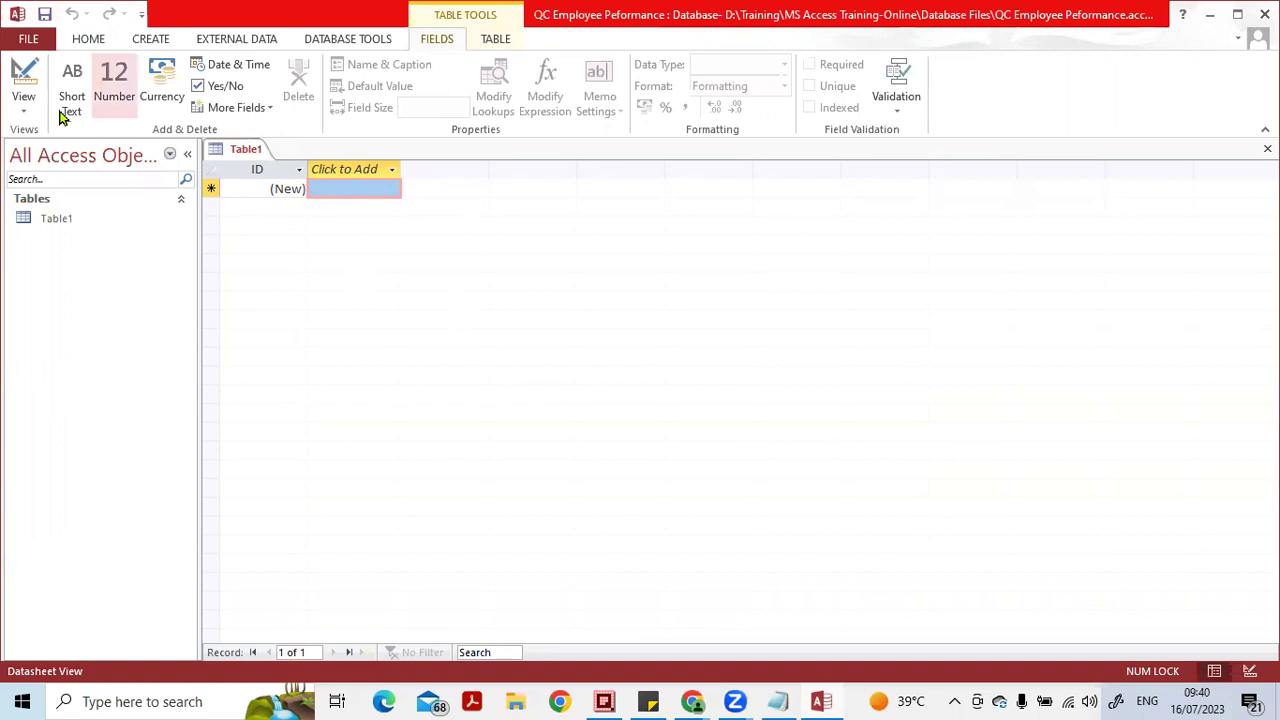
- Switch the new table to Design View, saving it under the name "tbl-employees"
left_click(25, 113)
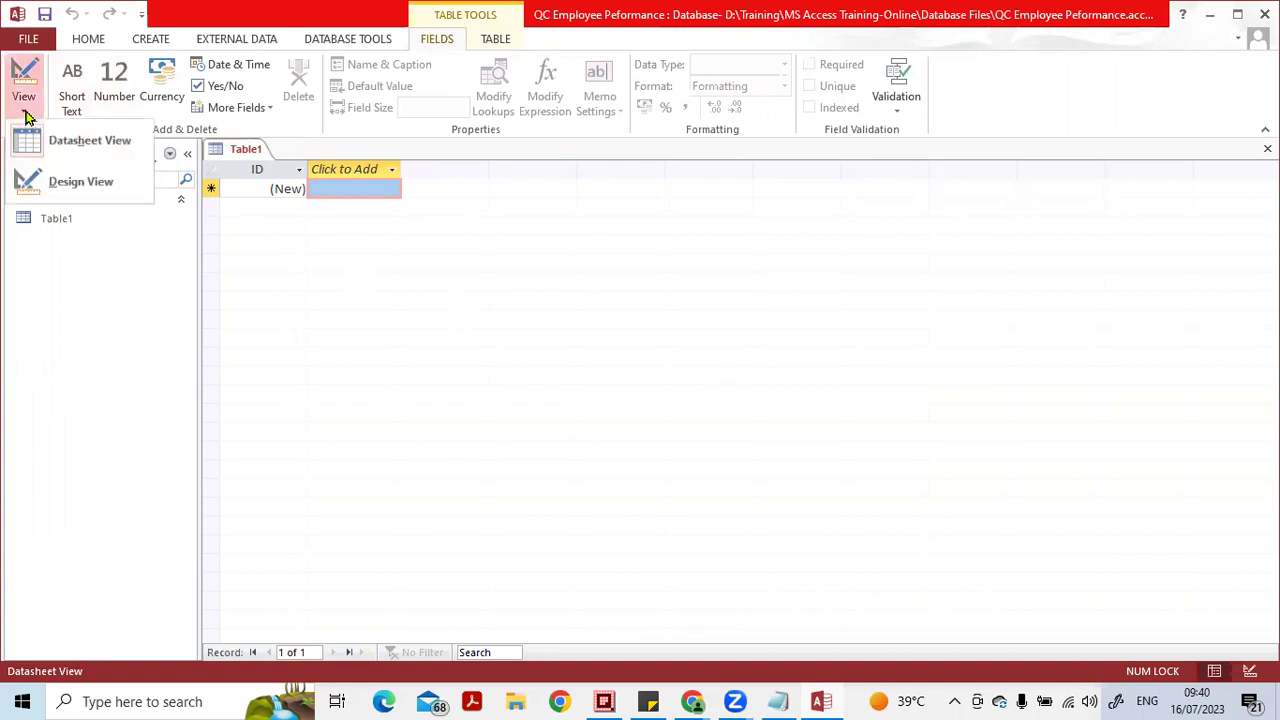
left_click(46, 179)
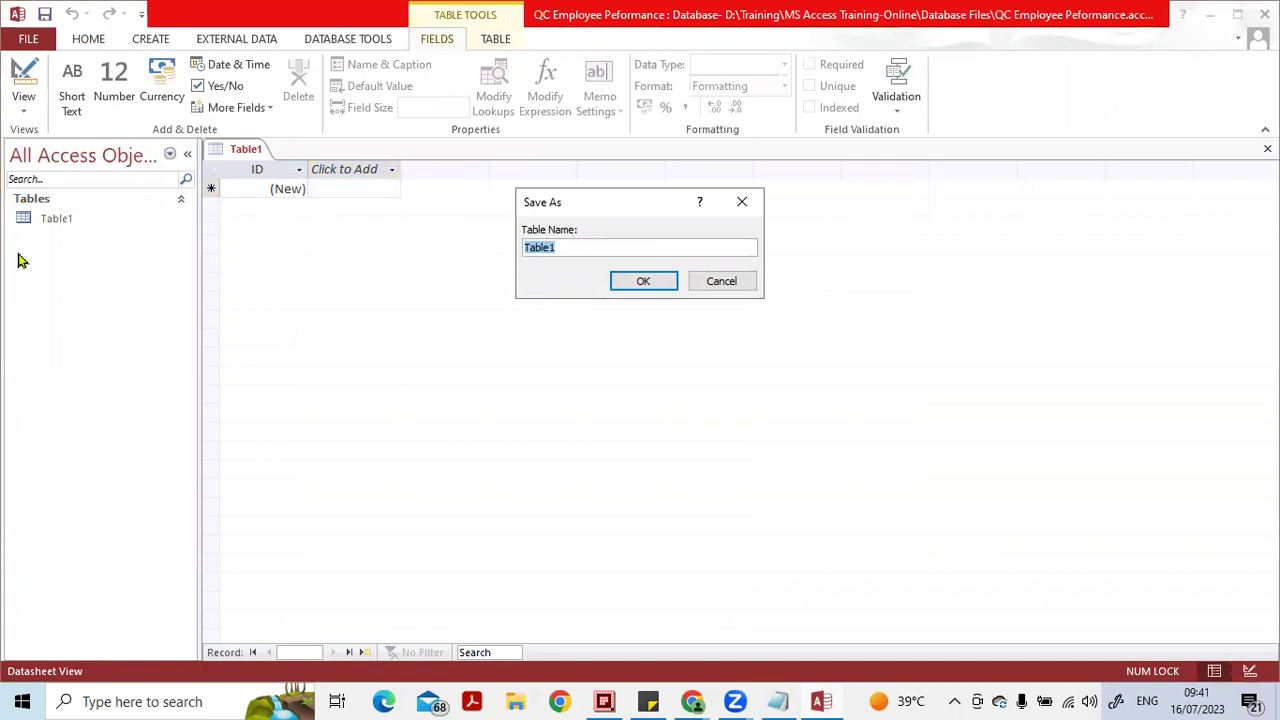
type("tbl-employees")
left_click(641, 283)
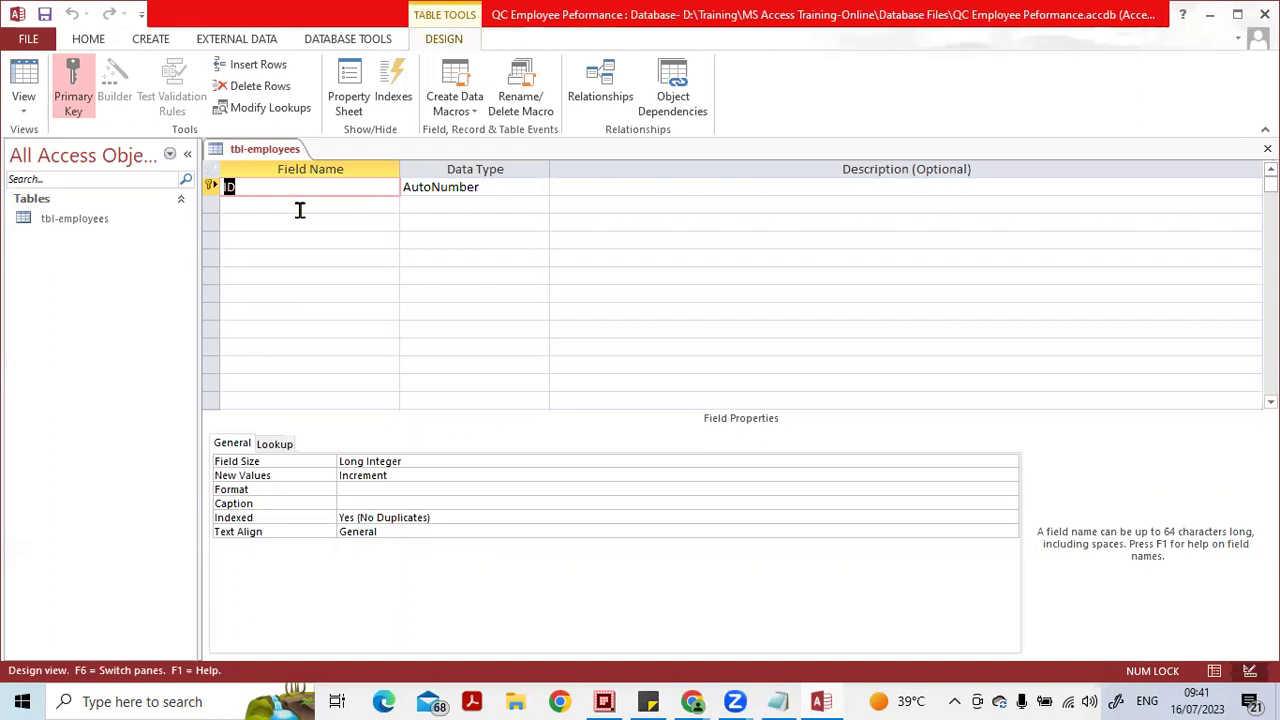
- Rename the primary key field ID to "Employee ID"
type("e")
key("Caps_Lock")
key("BackSpace")
type("E")
key("Caps_Lock")
type("mployee")
key("Caps_Lock")
type("ID")
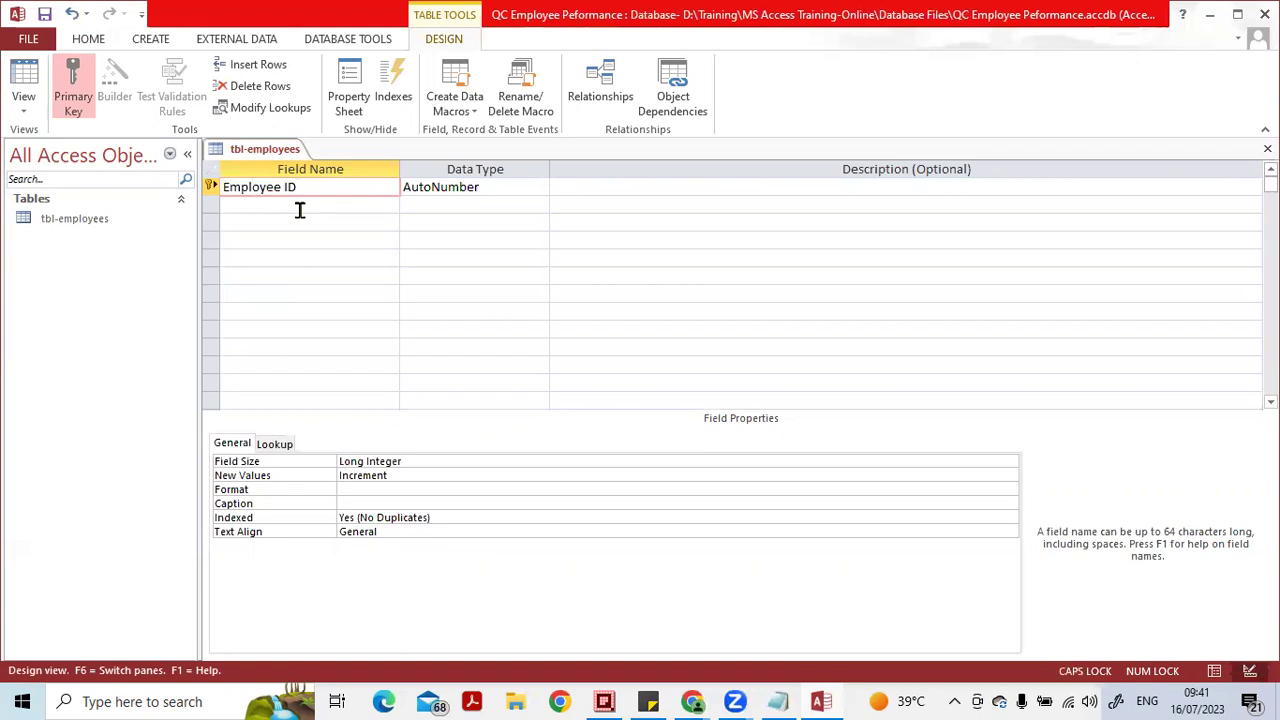
key("Down")
key("Up")
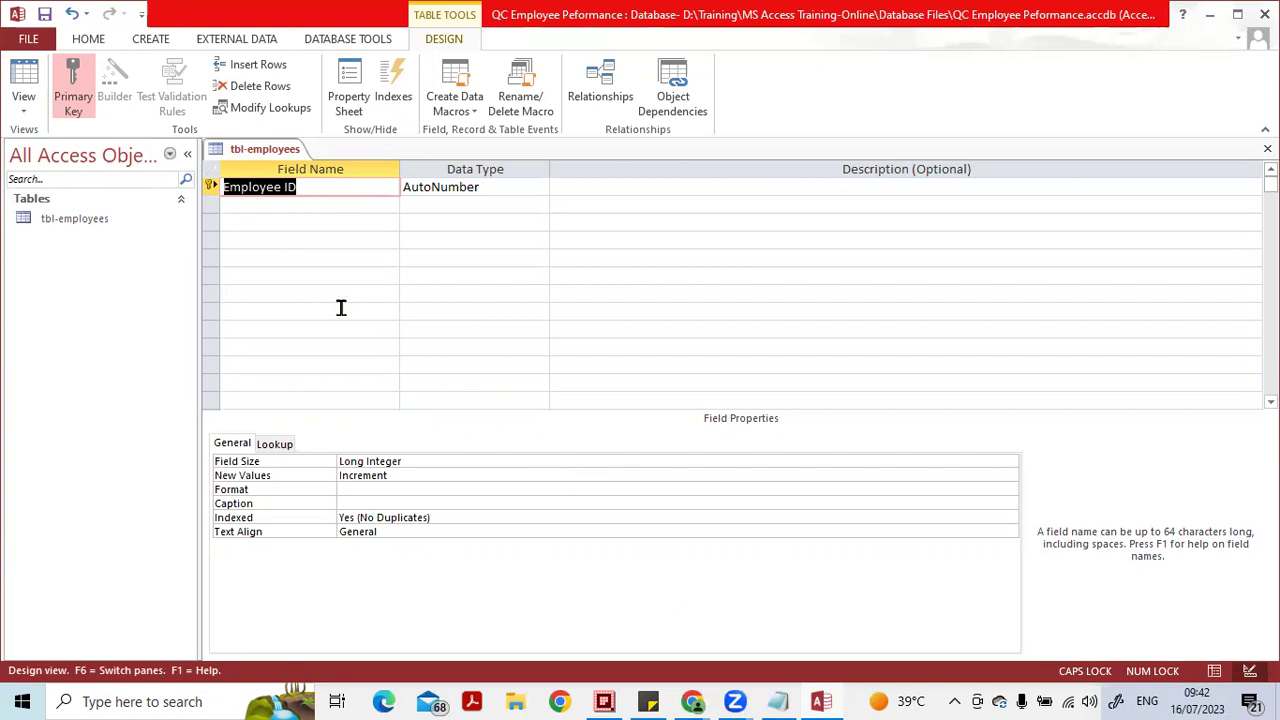
- Add a second field named "Employee Name" with the Short Text data type
left_click(333, 204)
key("Caps_Lock")
key("Caps_Lock")
type("E")
key("Caps_Lock")
type("mployee")
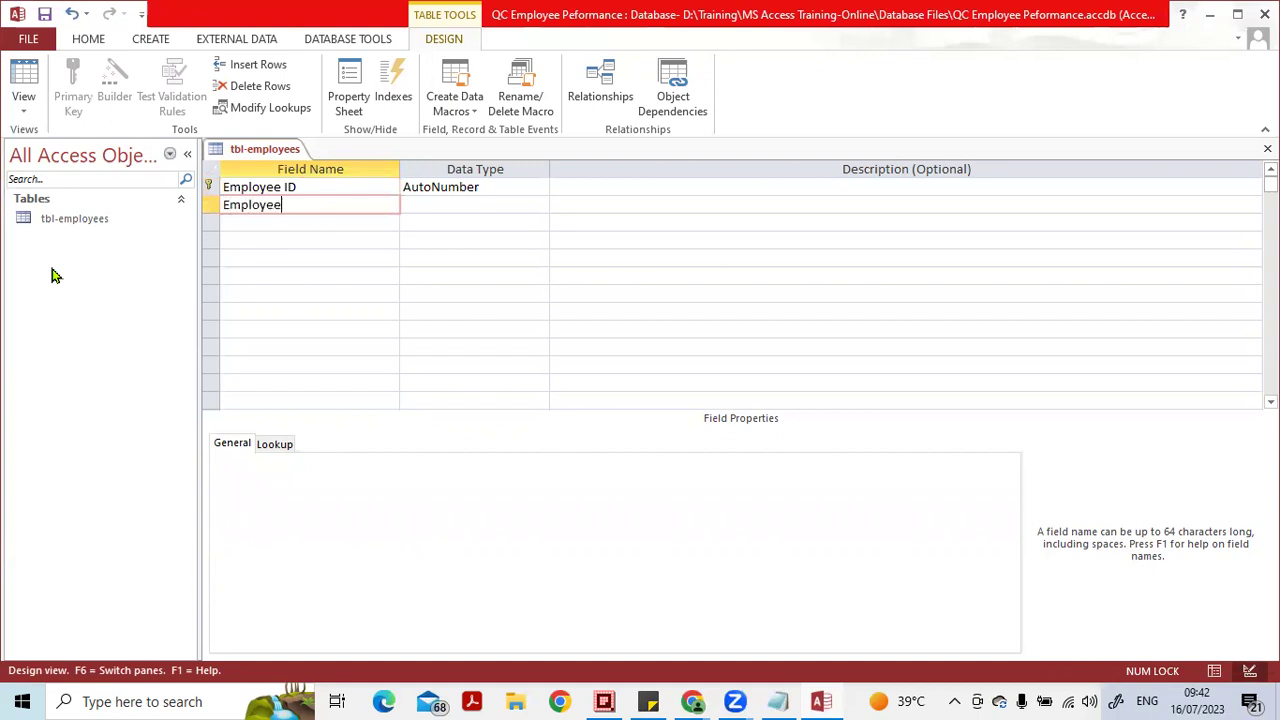
type(" Name")
key("Tab")
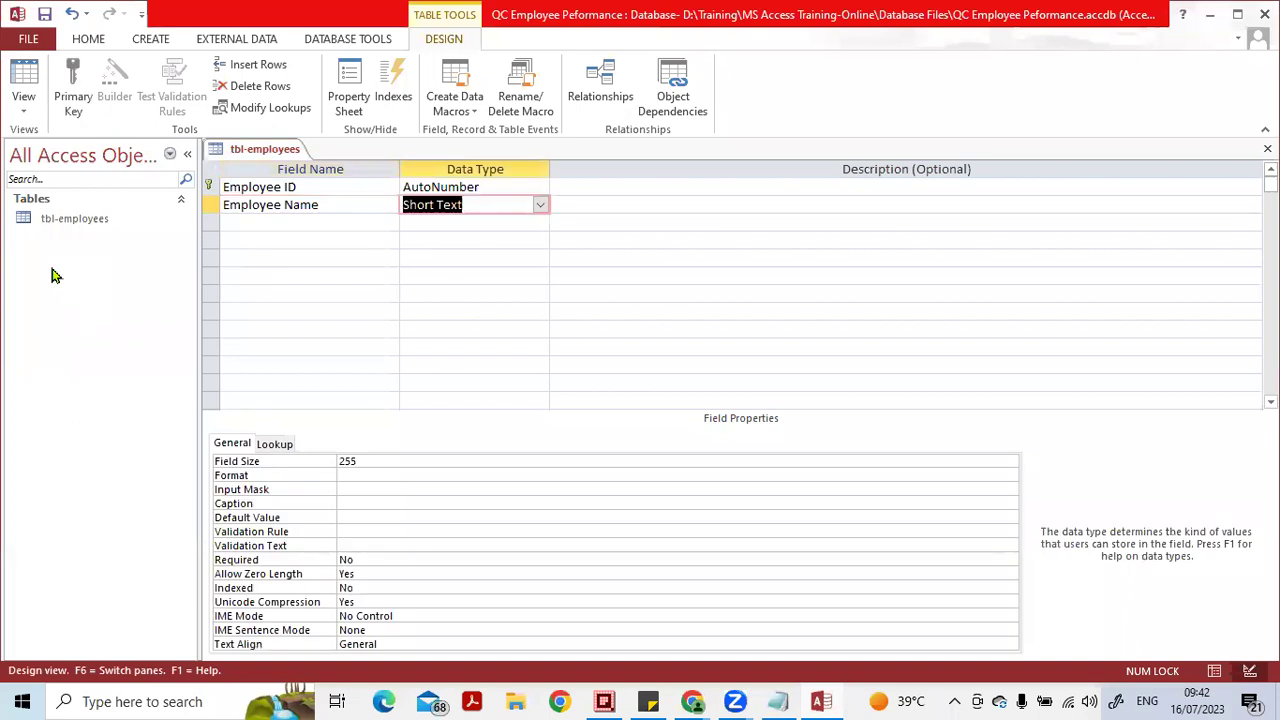
- Set the data type of the Employee ID field to Number
key("Up")
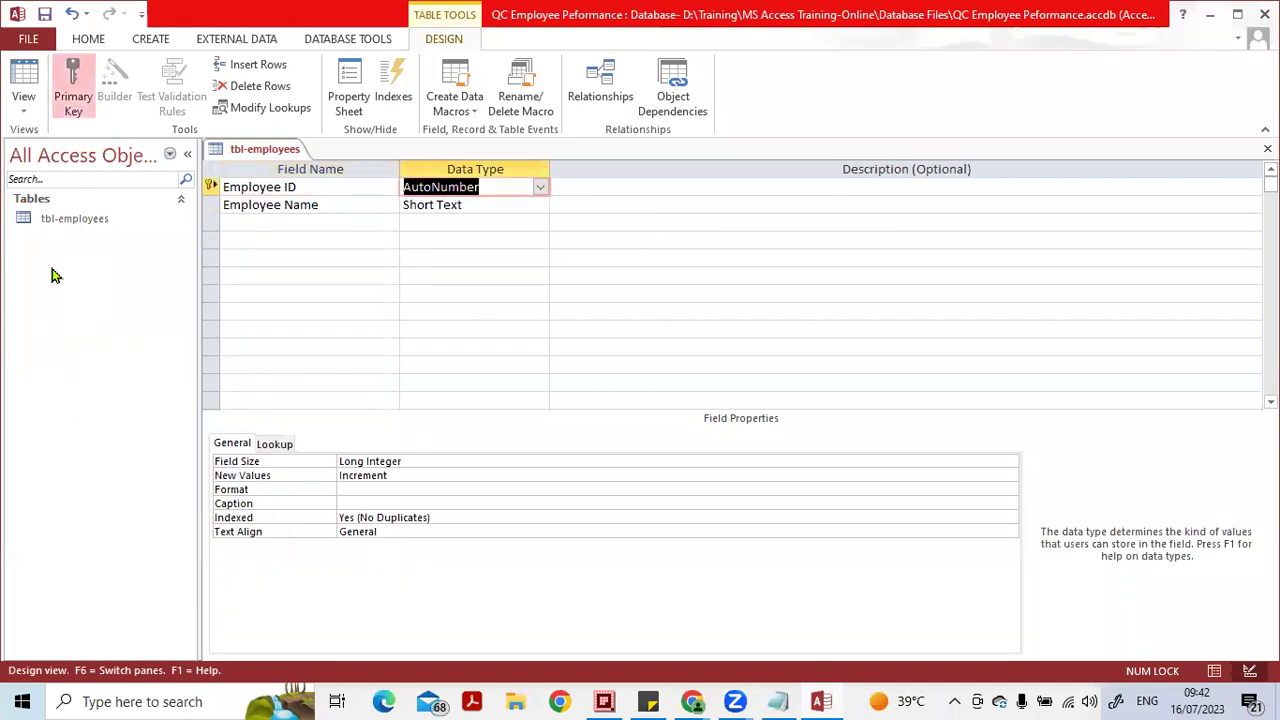
left_click(540, 189)
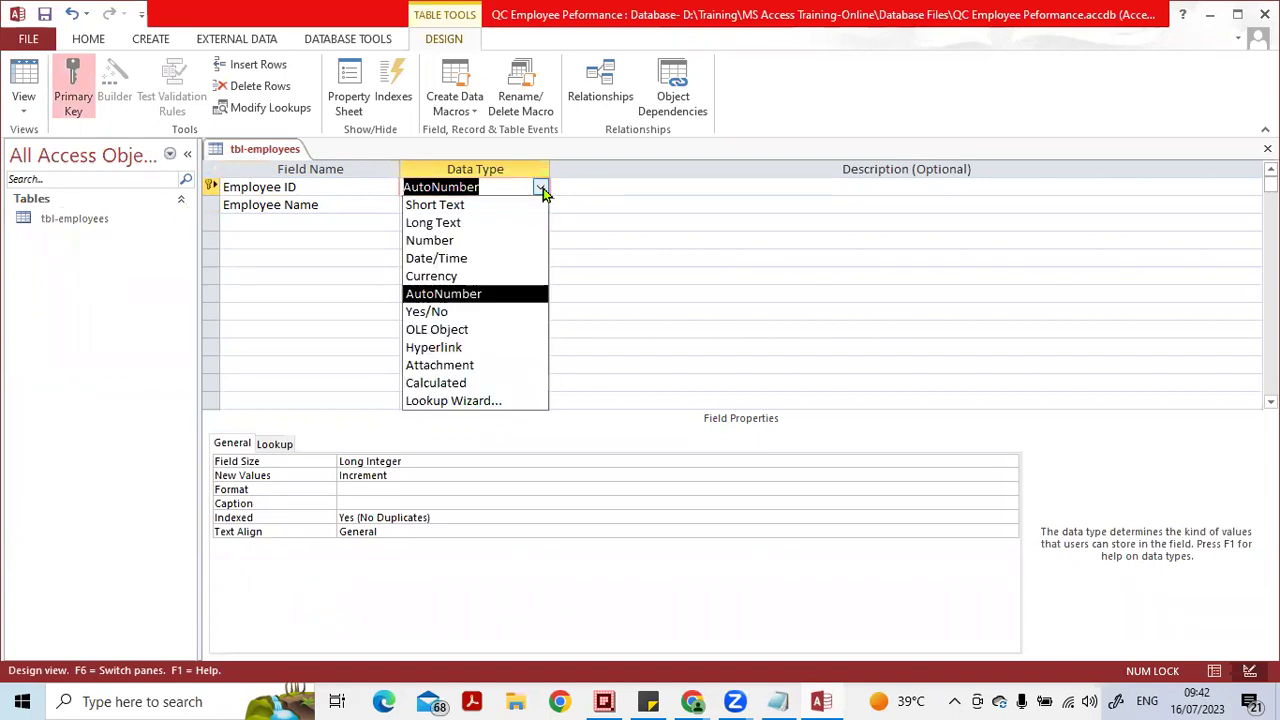
left_click(528, 240)
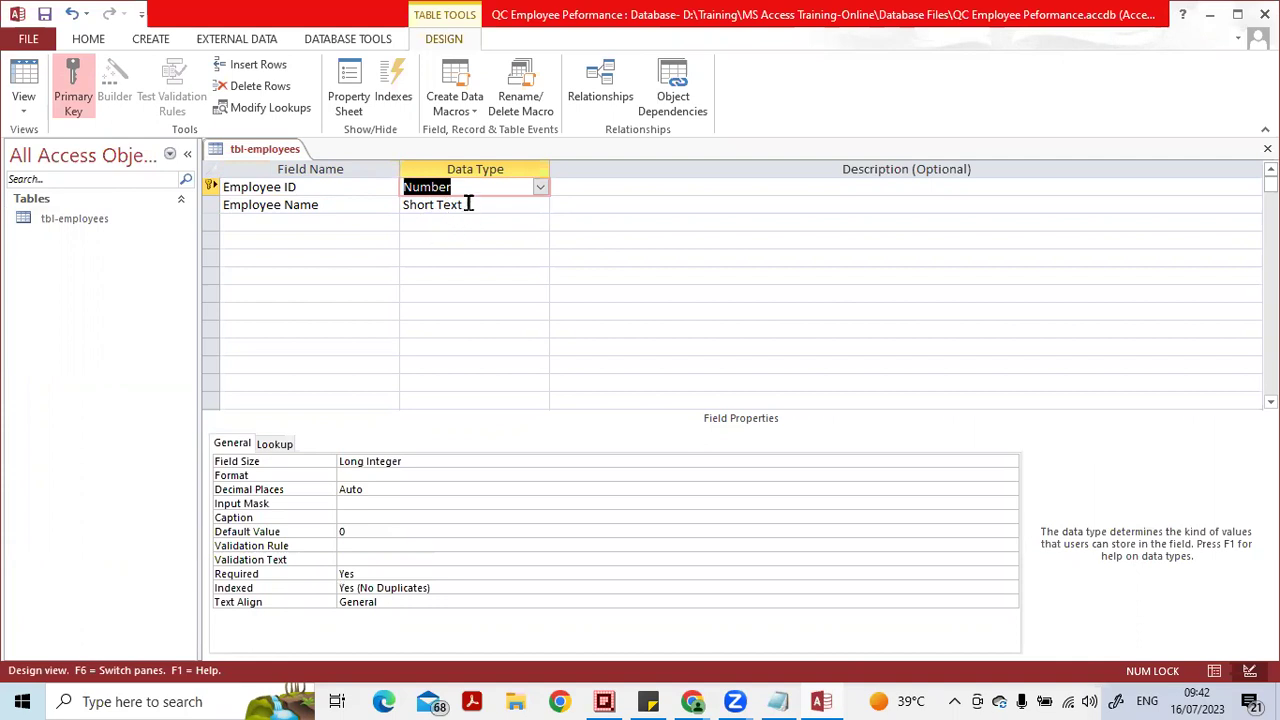
left_click(540, 189)
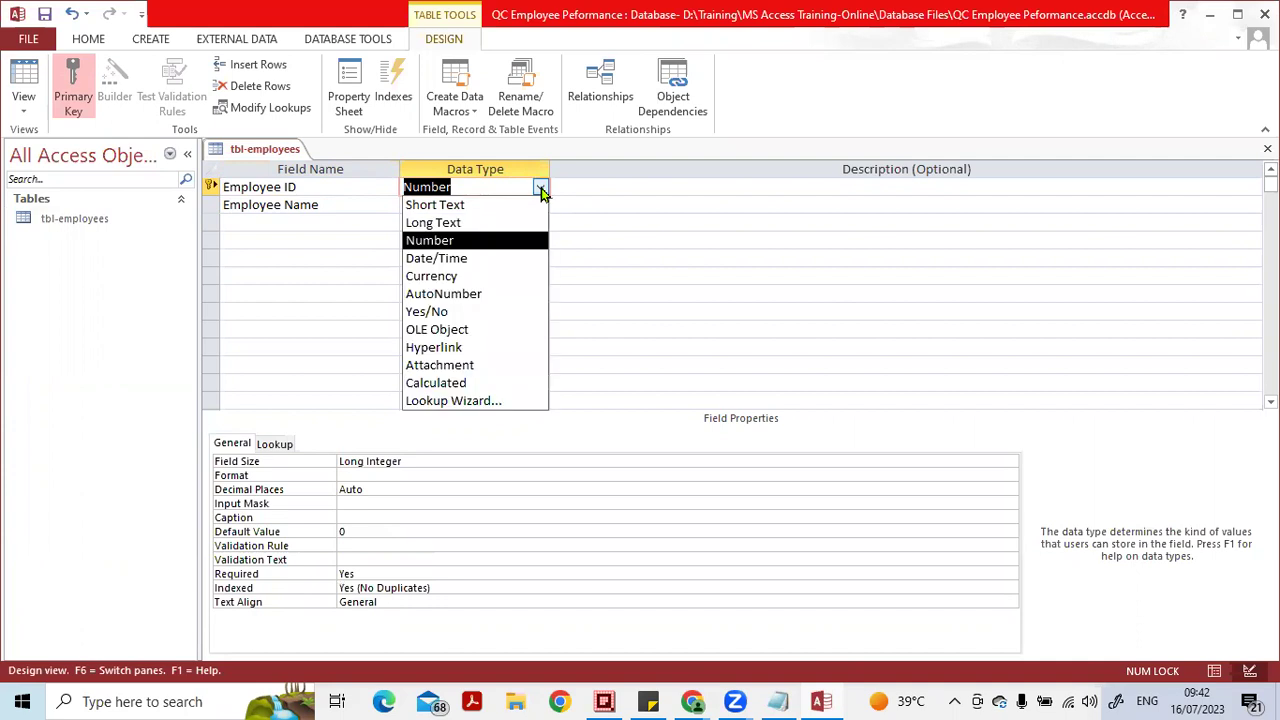
left_click(540, 189)
left_click(540, 190)
left_click(540, 190)
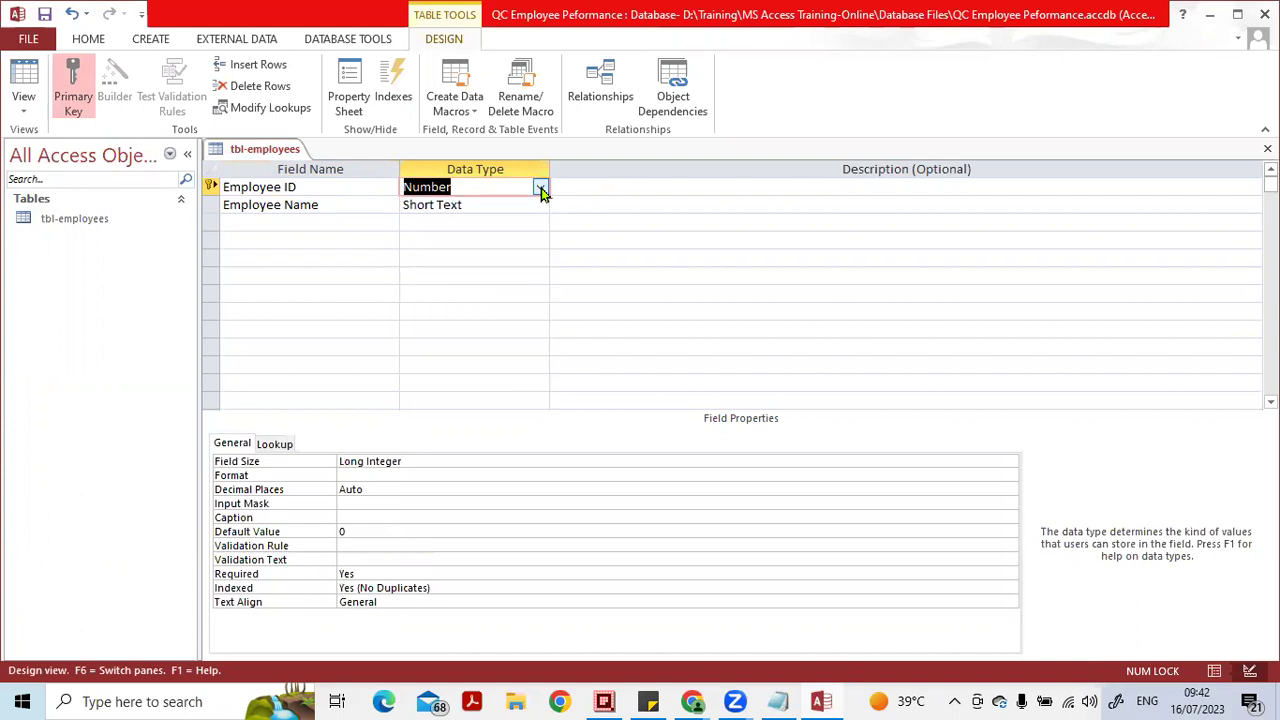
key("Down")
key("Down")
- Set the input mask of the Employee Name field to ">L"
left_click(489, 204)
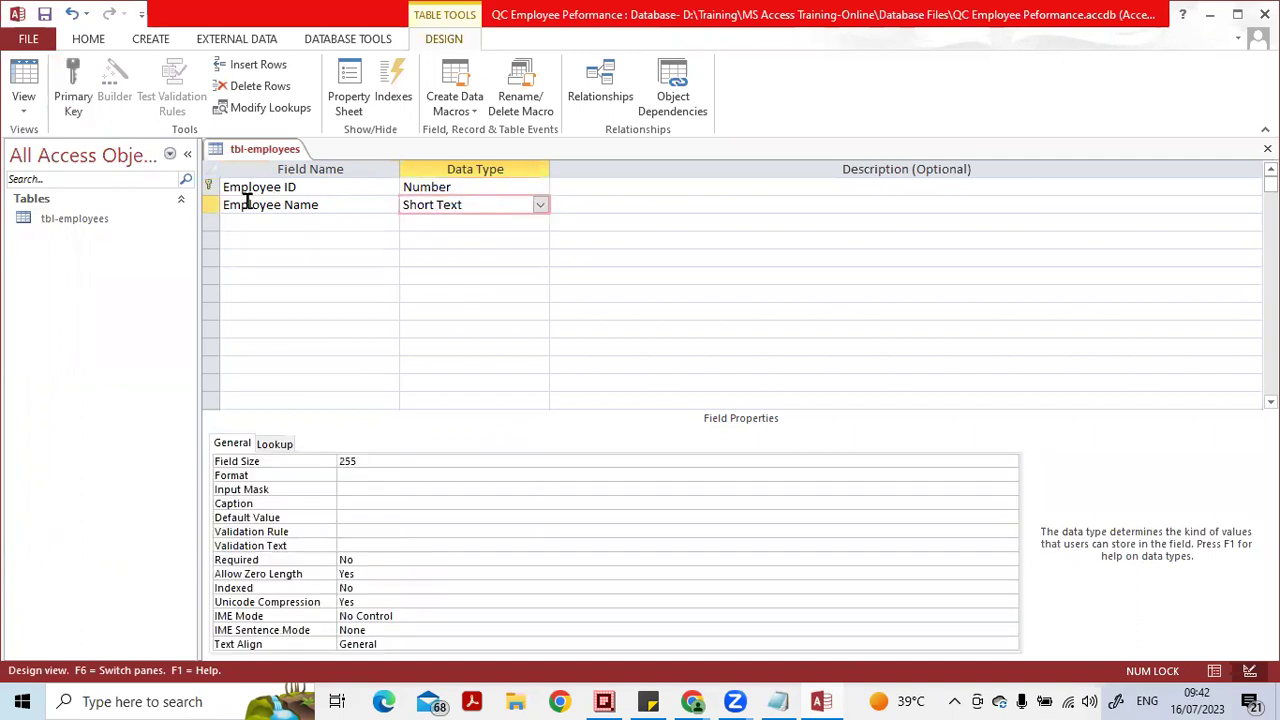
left_click(354, 490)
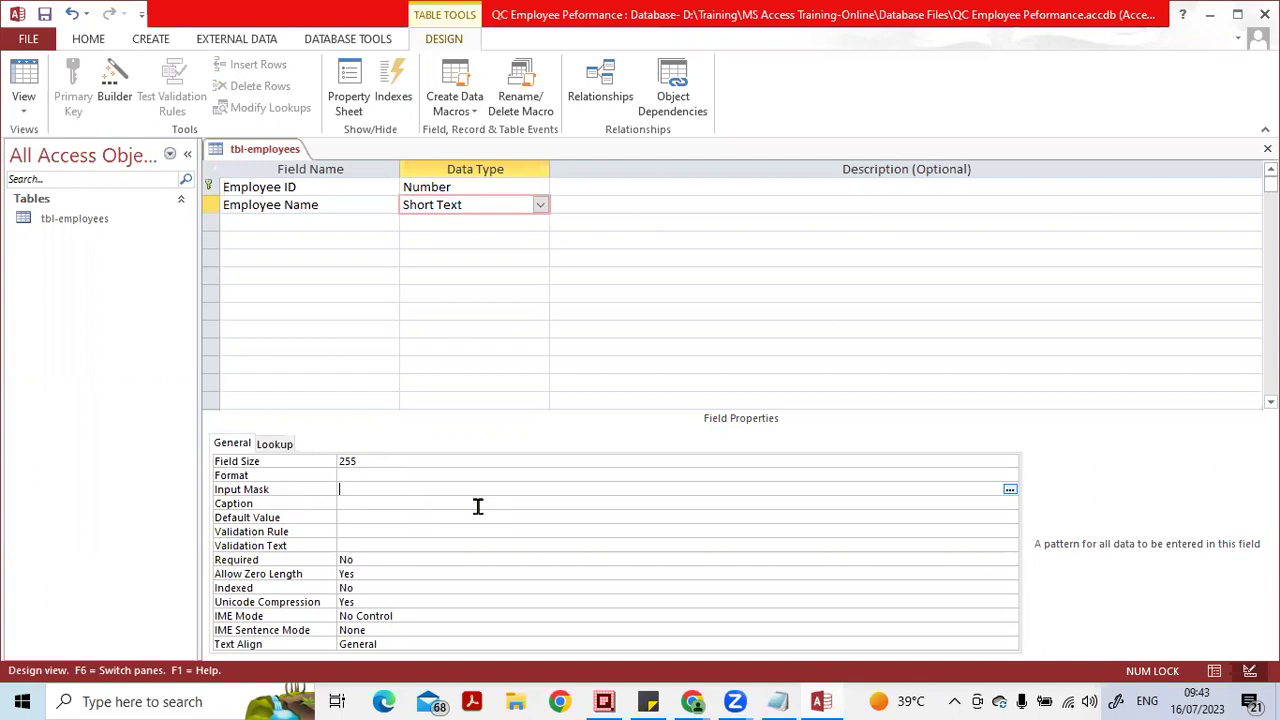
type(">")
key("Caps_Lock")
type("L")
key("Return")
key("Up")
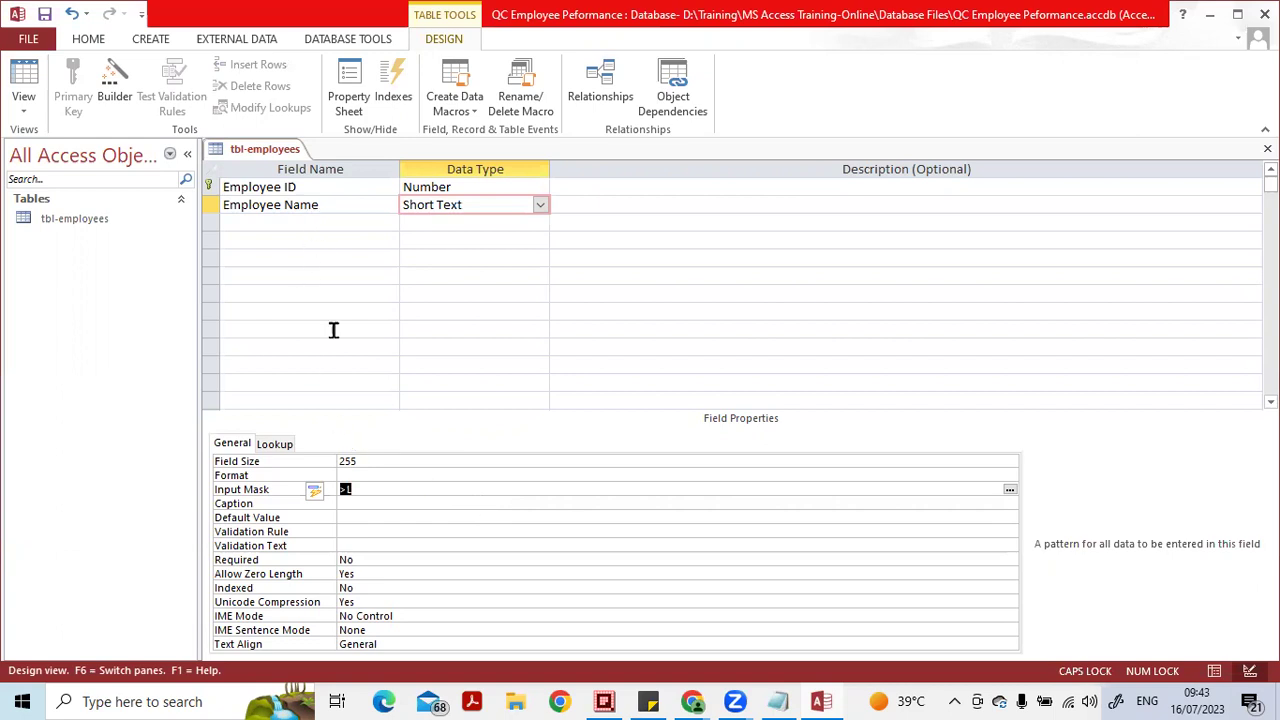
left_click(384, 458)
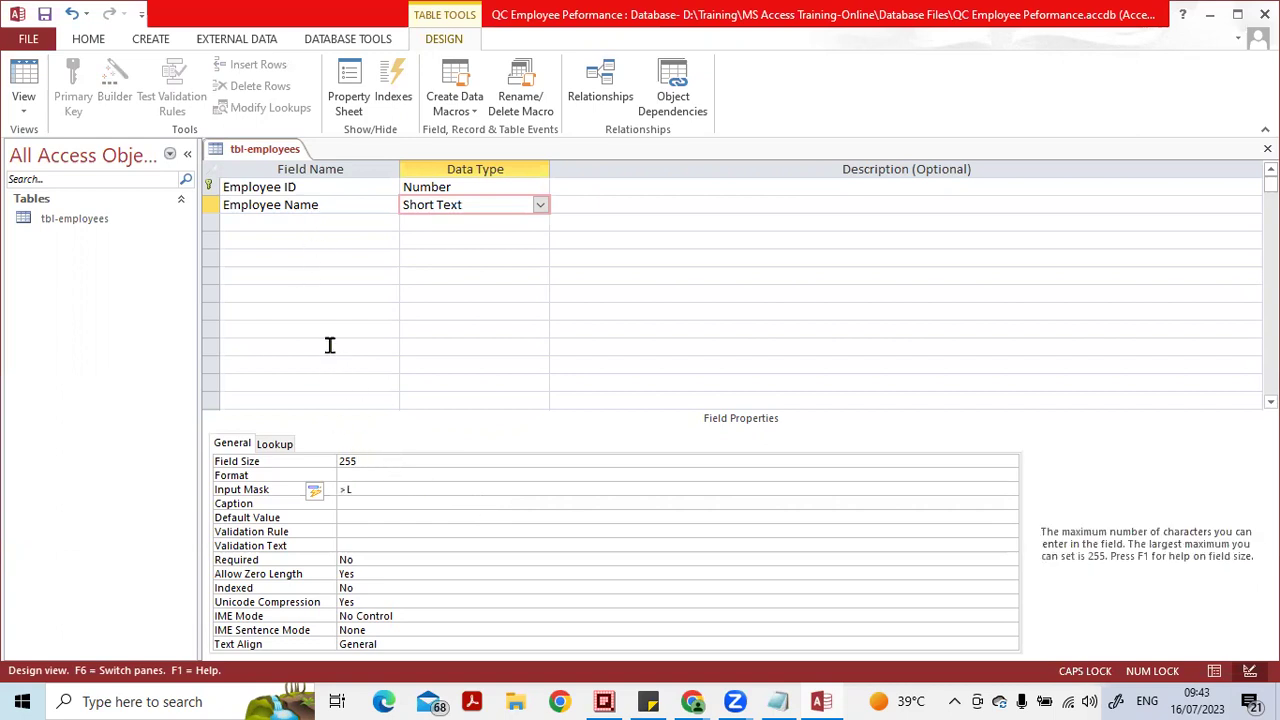
- Close the tbl-employees table and save the changes to its design
left_click(314, 221)
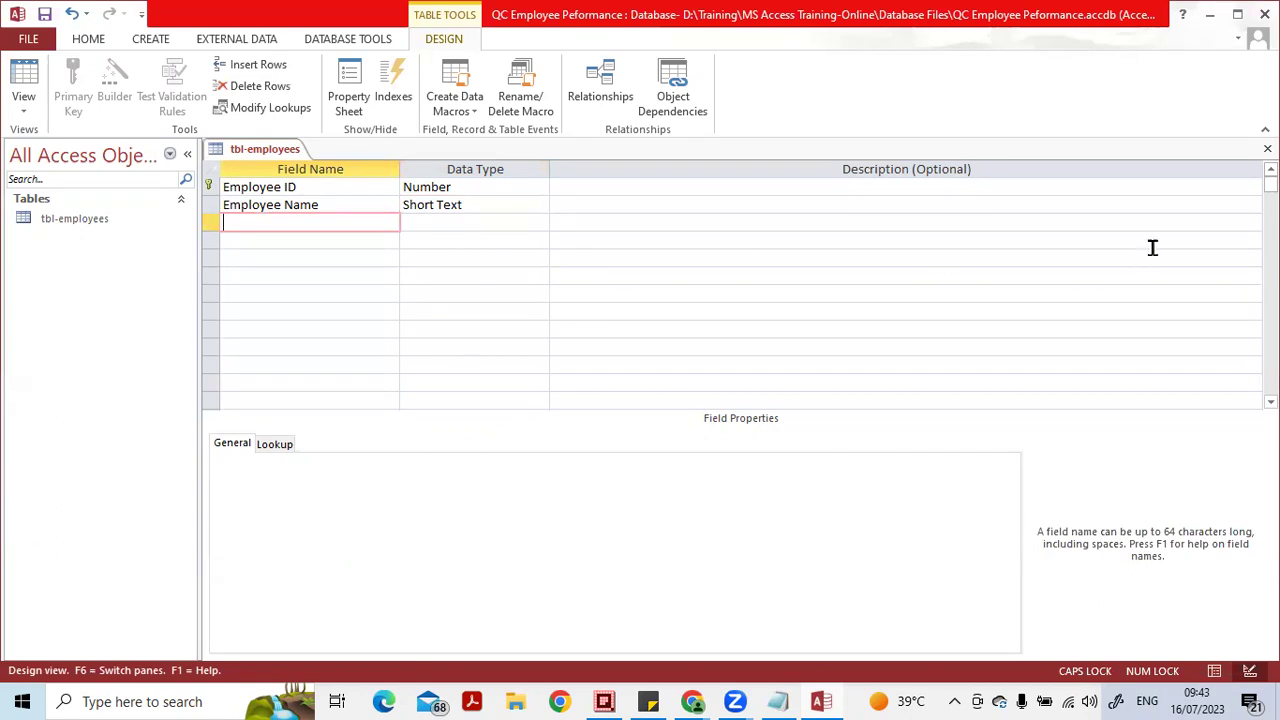
left_click(1267, 148)
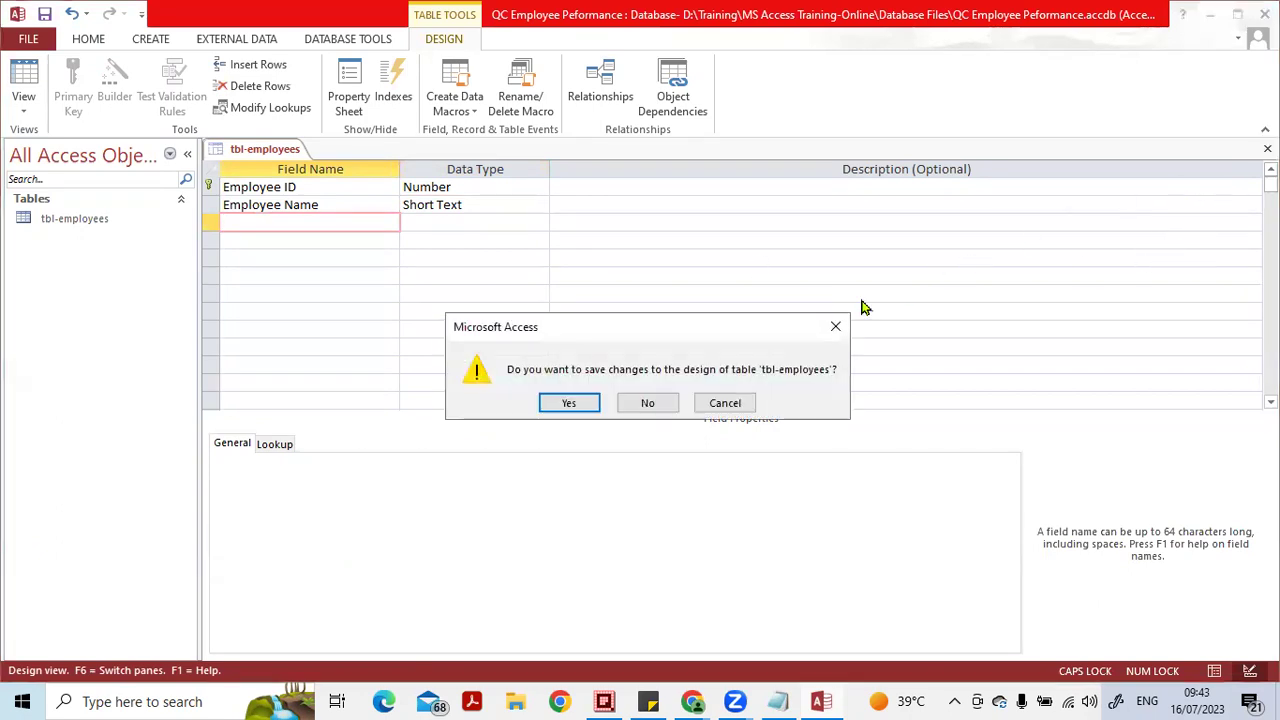
left_click(568, 402)
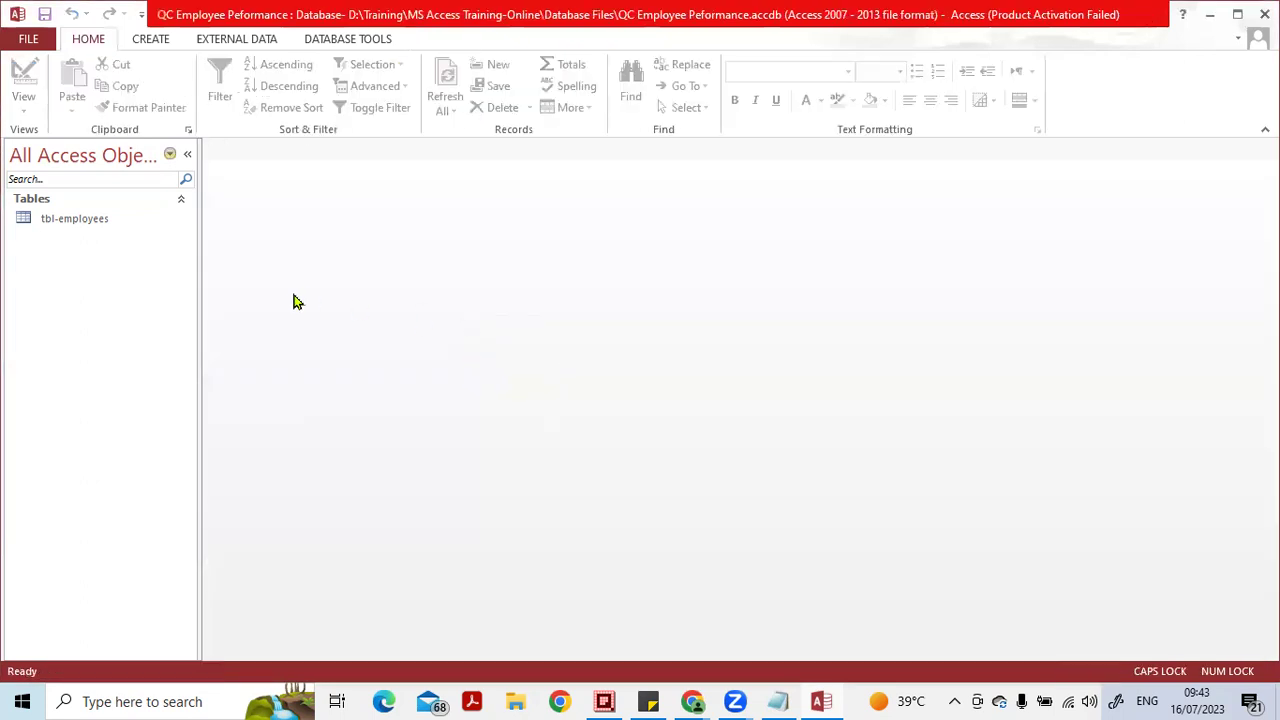
- Open the tbl-employees table and widen the Employee ID and Employee Name columns to show their full headings
left_click(93, 229)
double_click(93, 229)
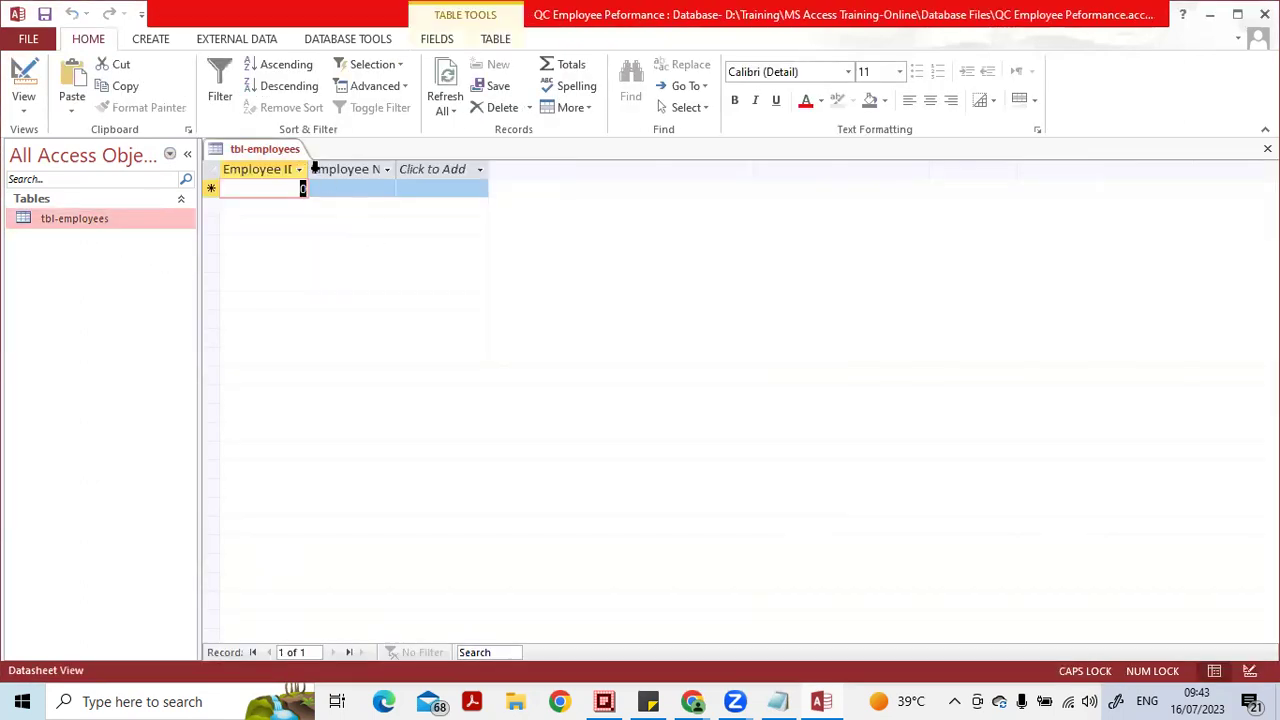
left_click_drag(396, 173, 390, 173)
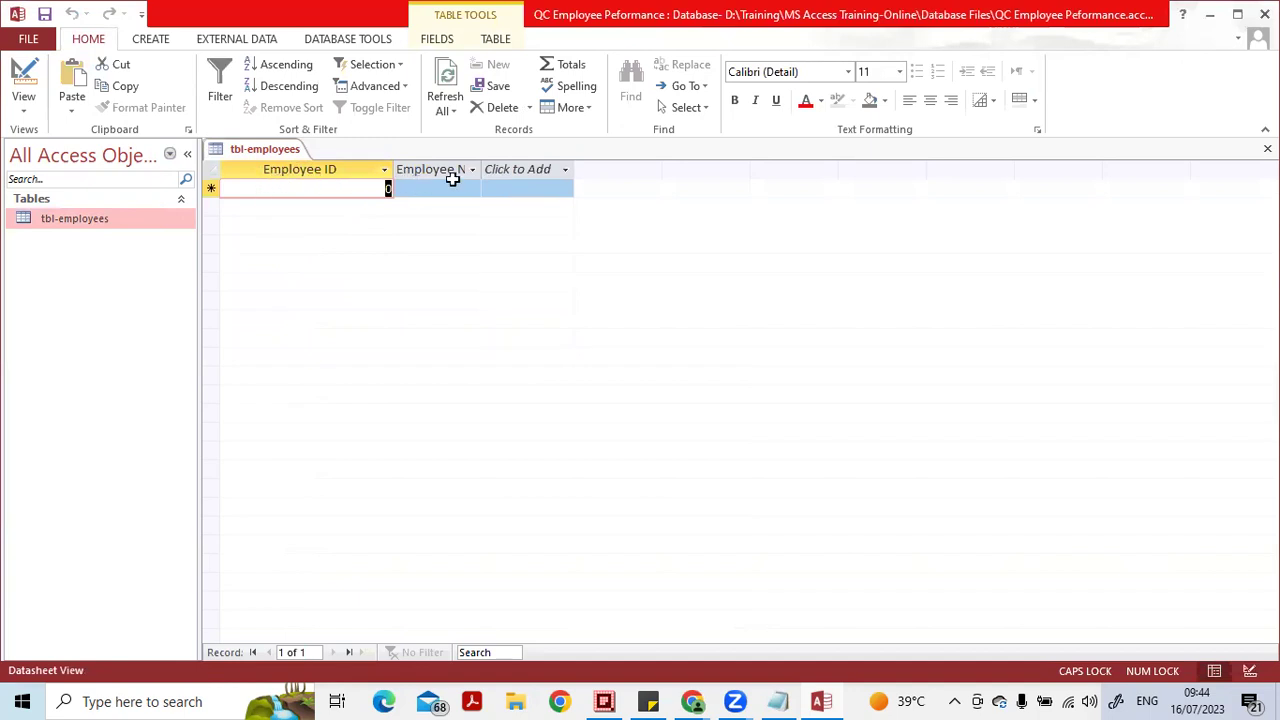
left_click_drag(481, 168, 580, 175)
left_click(588, 172)
- Enter a first record with Employee ID 1 and the single letter Z as the employee name
left_click(345, 190)
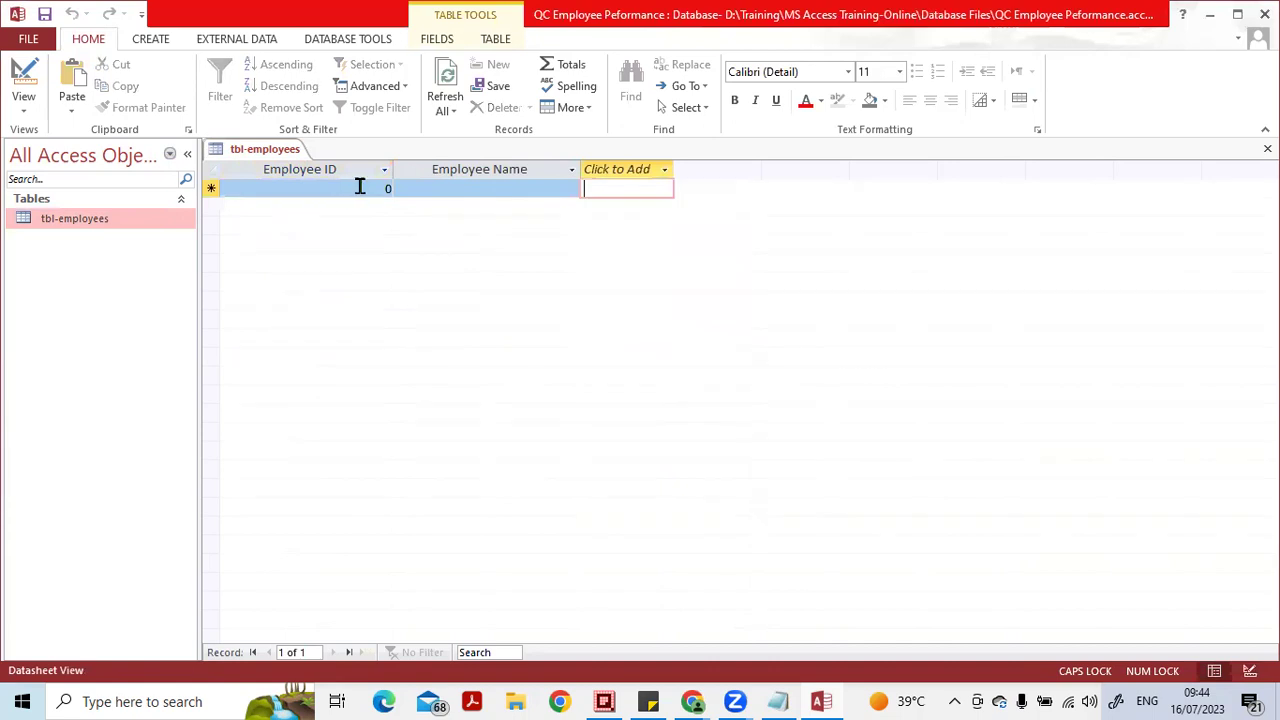
left_click(390, 189)
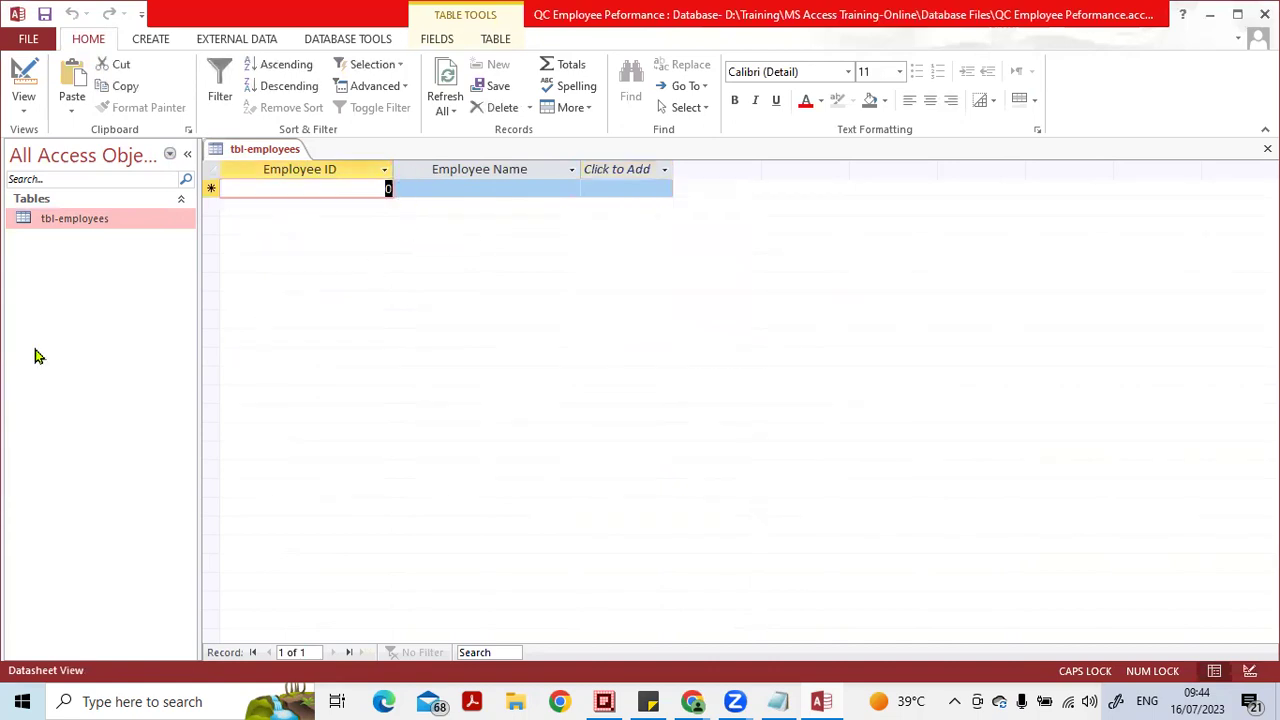
type("1")
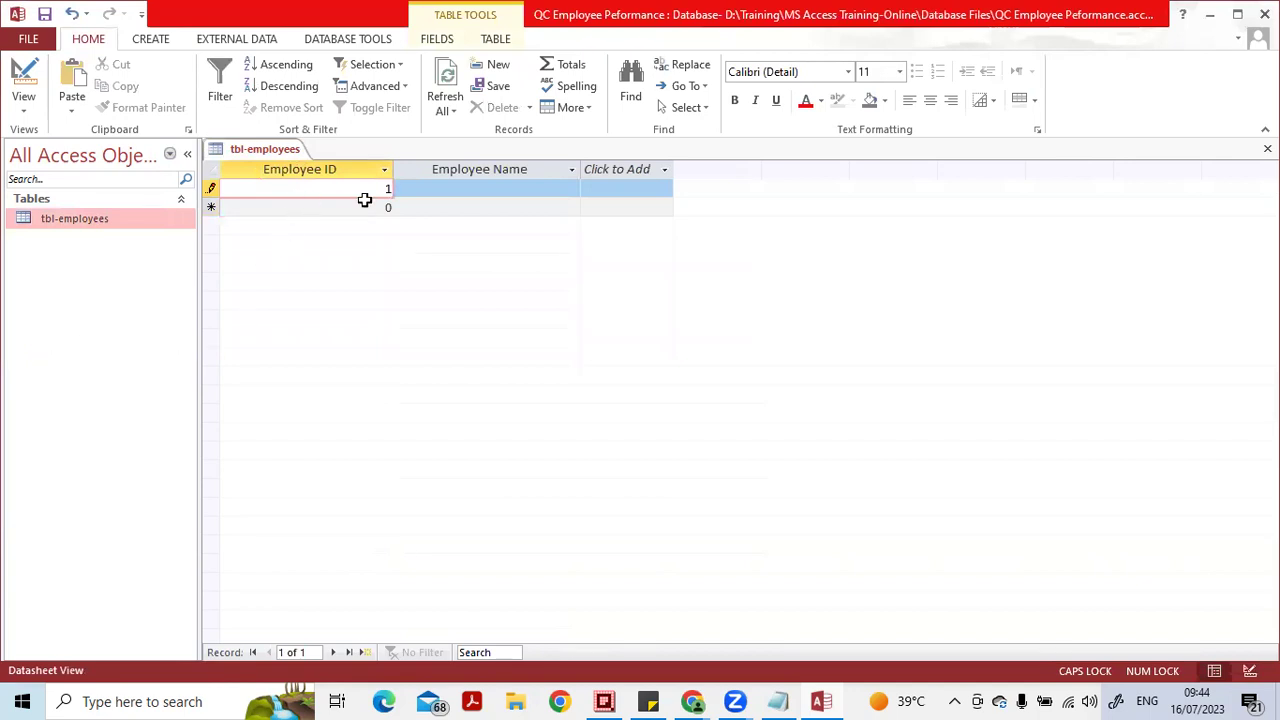
left_click(447, 185)
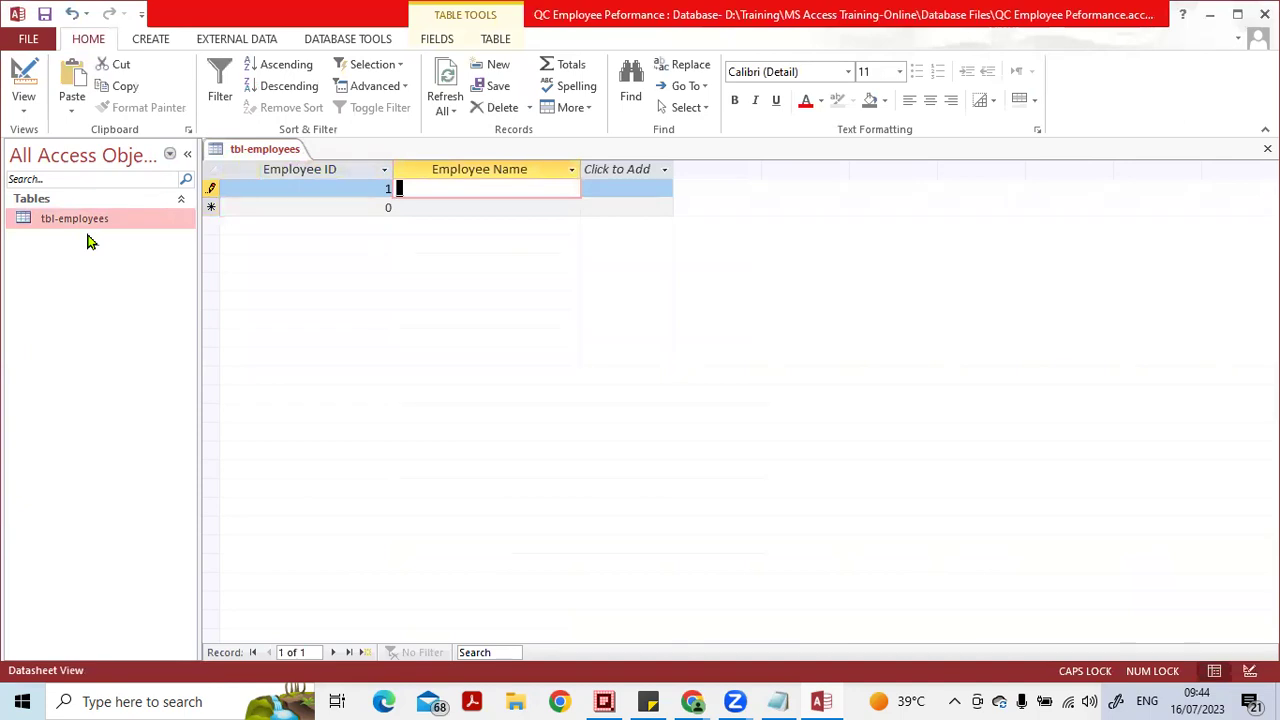
type("Z")
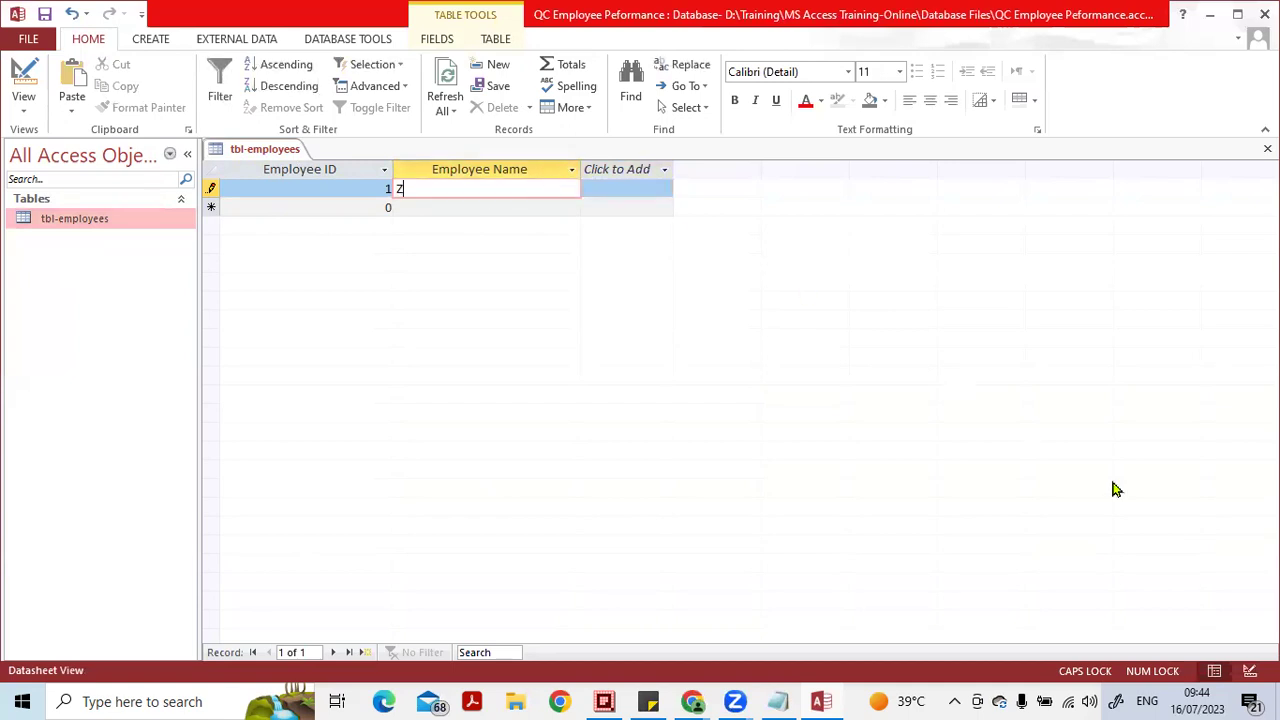
key("BackSpace")
- In Design view, extend the input mask of the Employee Name field to ">L<" followed by a long run of L characters
left_click(1250, 670)
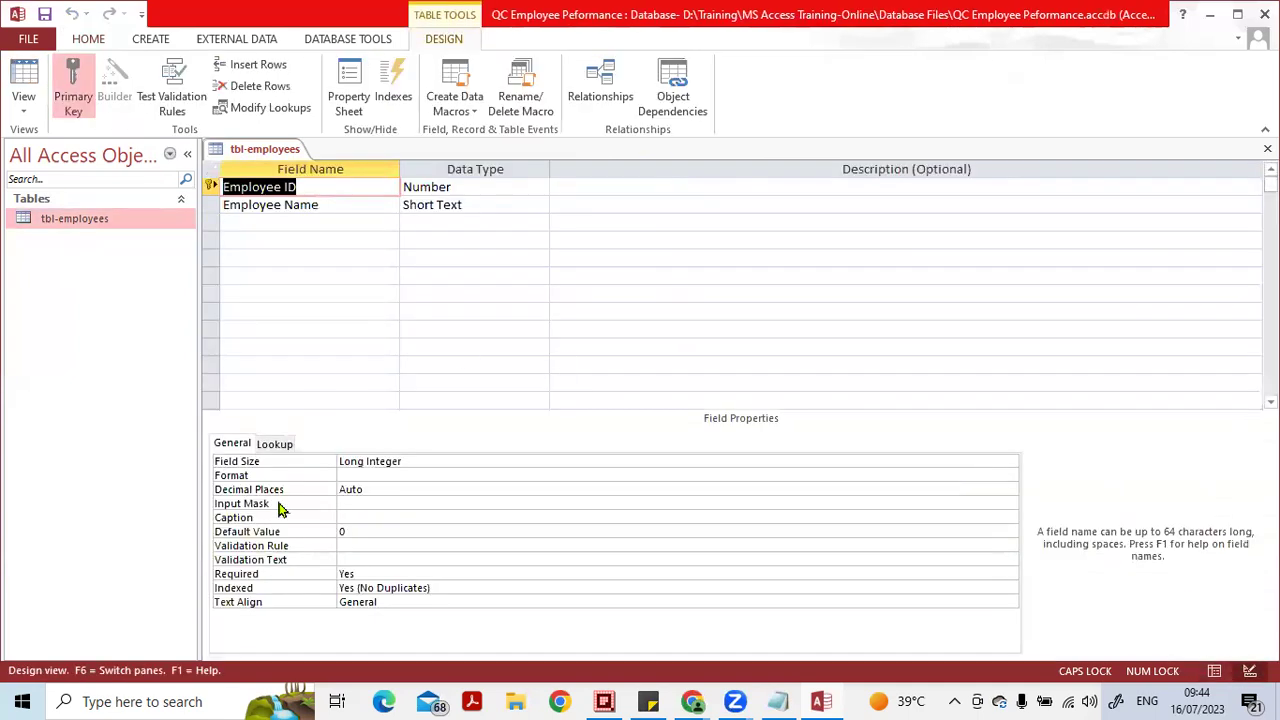
left_click(502, 195)
left_click(502, 205)
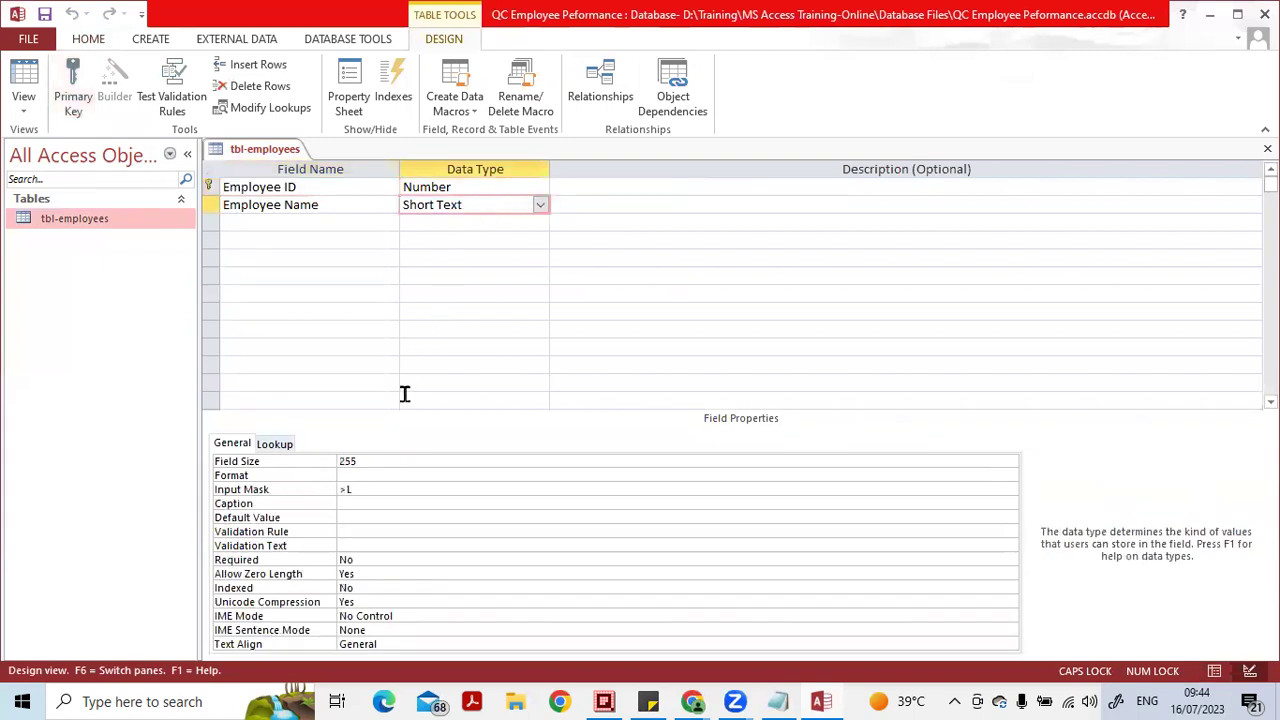
left_click(368, 489)
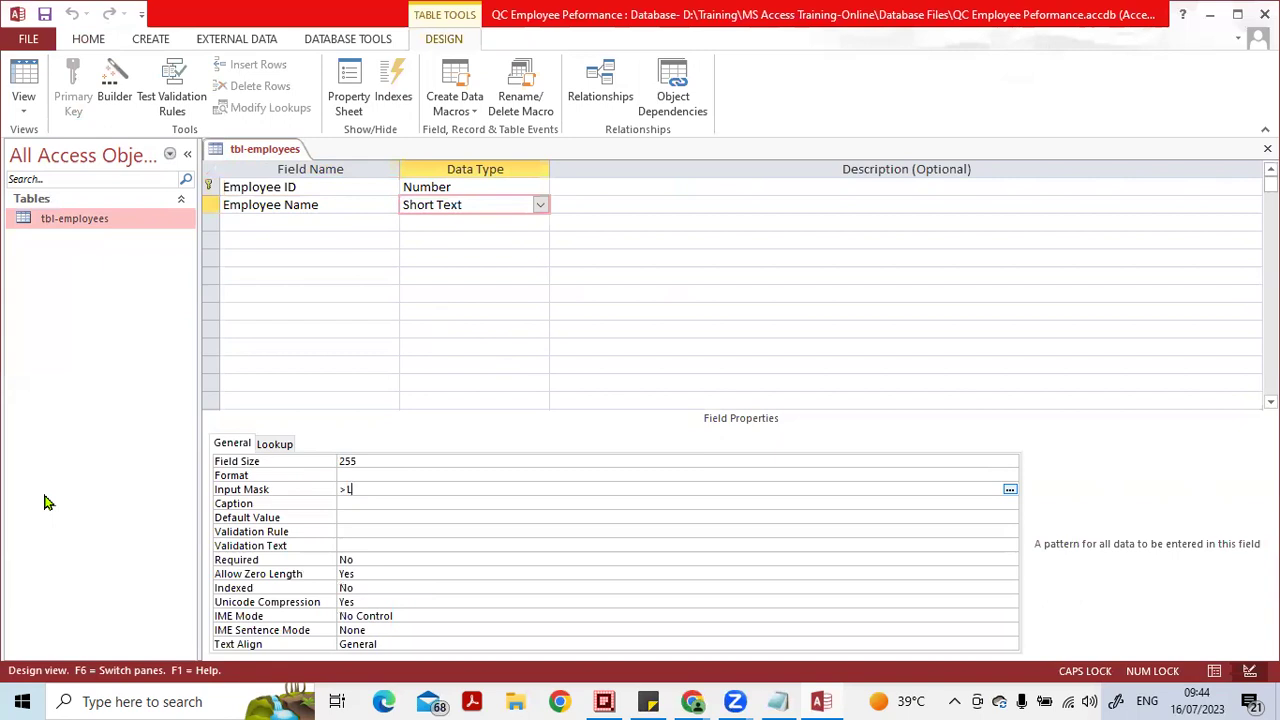
key("Caps_Lock")
type("<")
key("Caps_Lock")
type("LLLLLLLLLLLLLLLLLLLLLLLLLLLLLLLLLLLLLL")
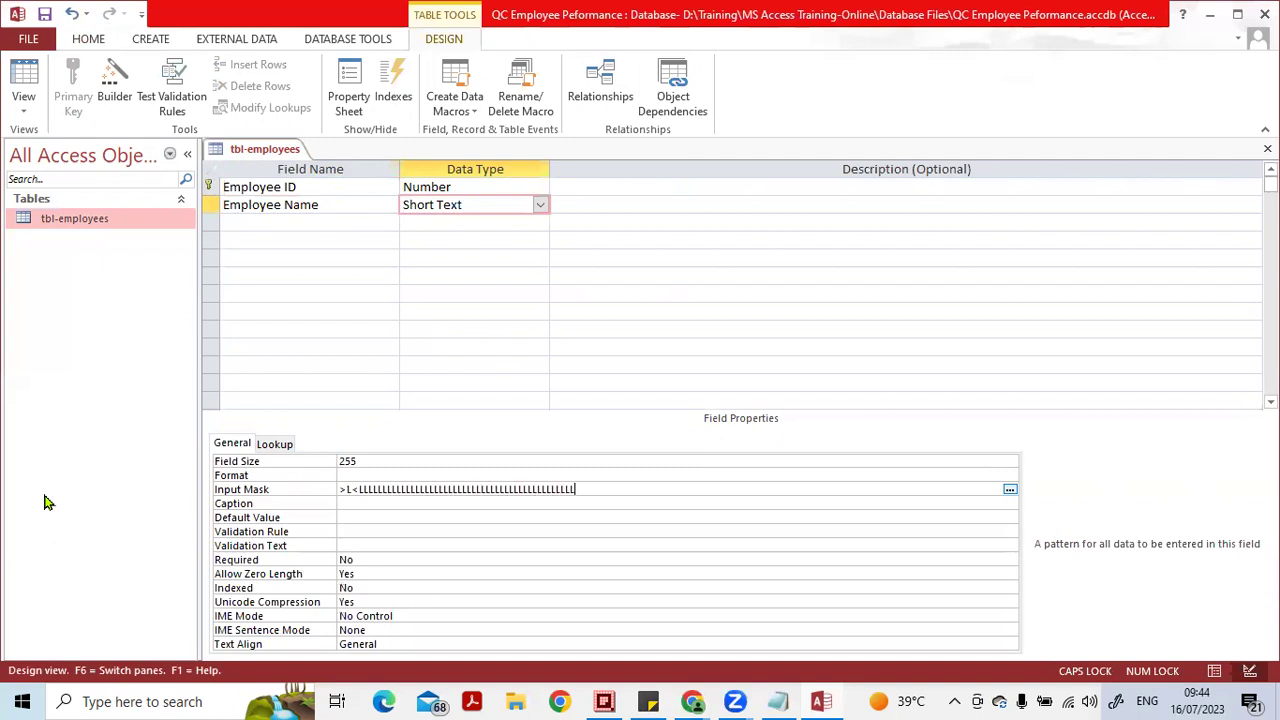
key("Return")
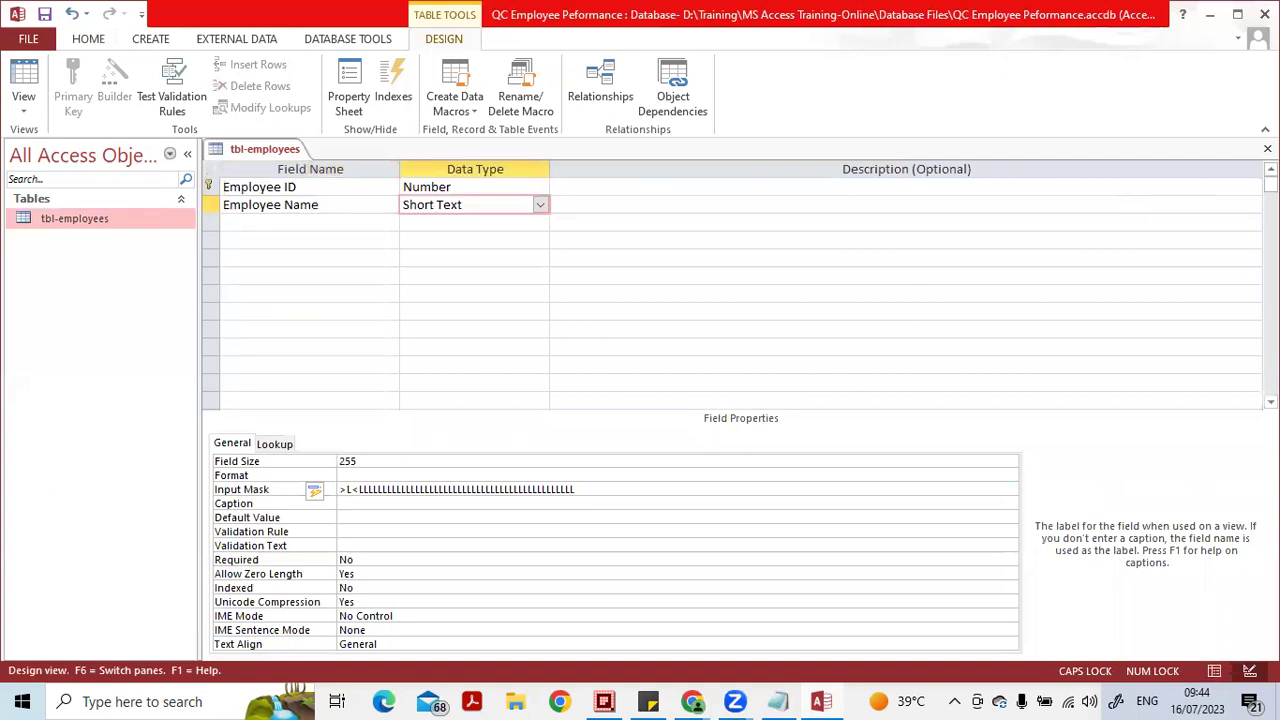
- Close the tbl-employees table, saving its design changes, and reopen it in Datasheet view
key("ctrl+w")
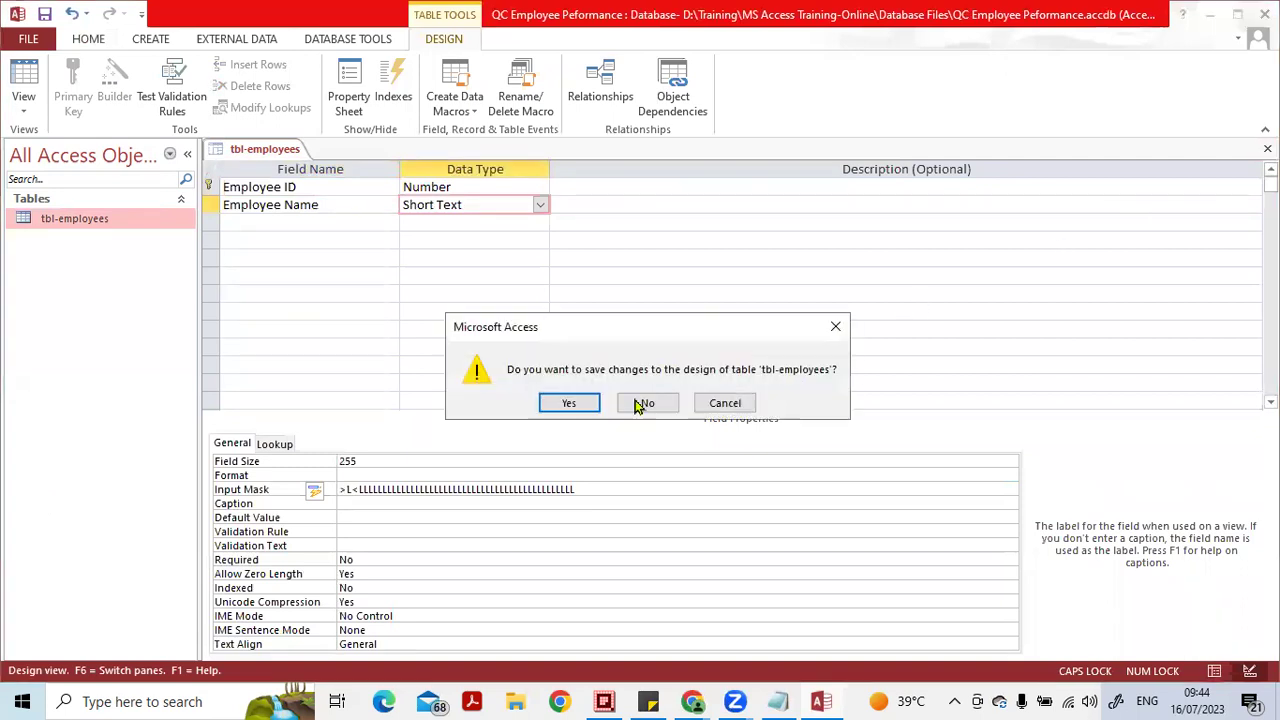
left_click(571, 403)
double_click(125, 220)
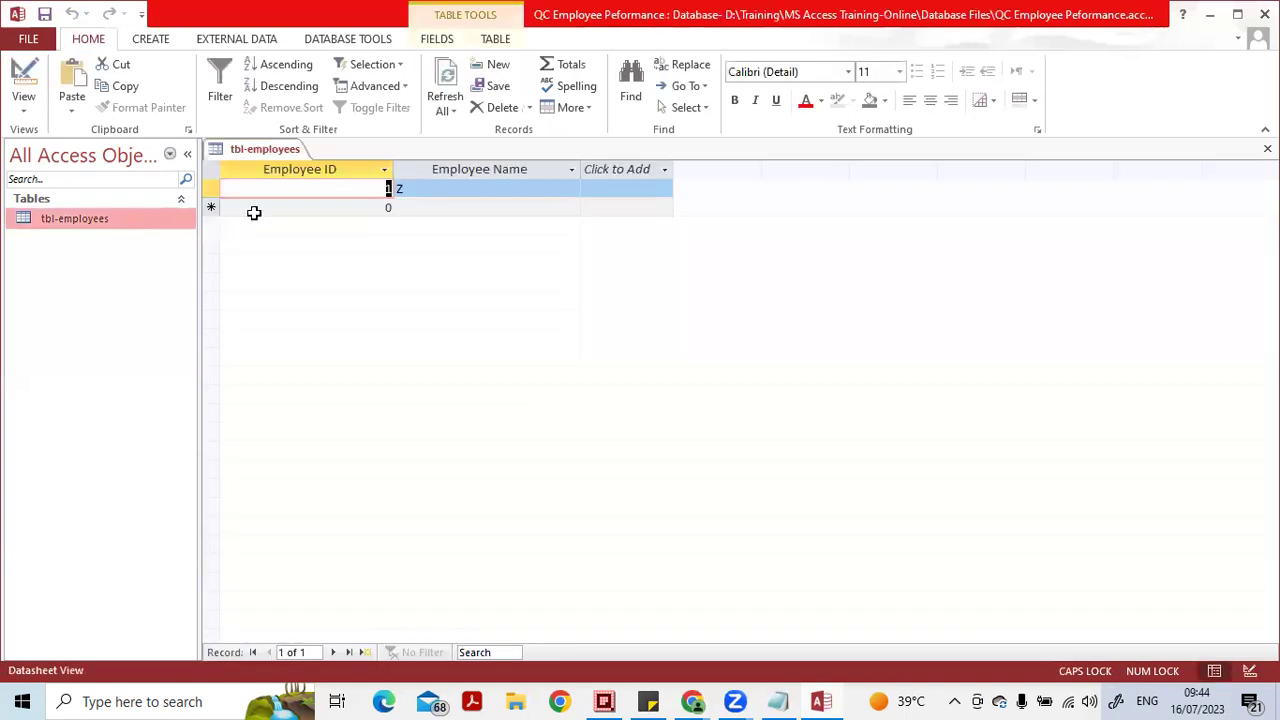
- Try to enter the employee's first name in the Employee Name field of record 1
left_click(400, 193)
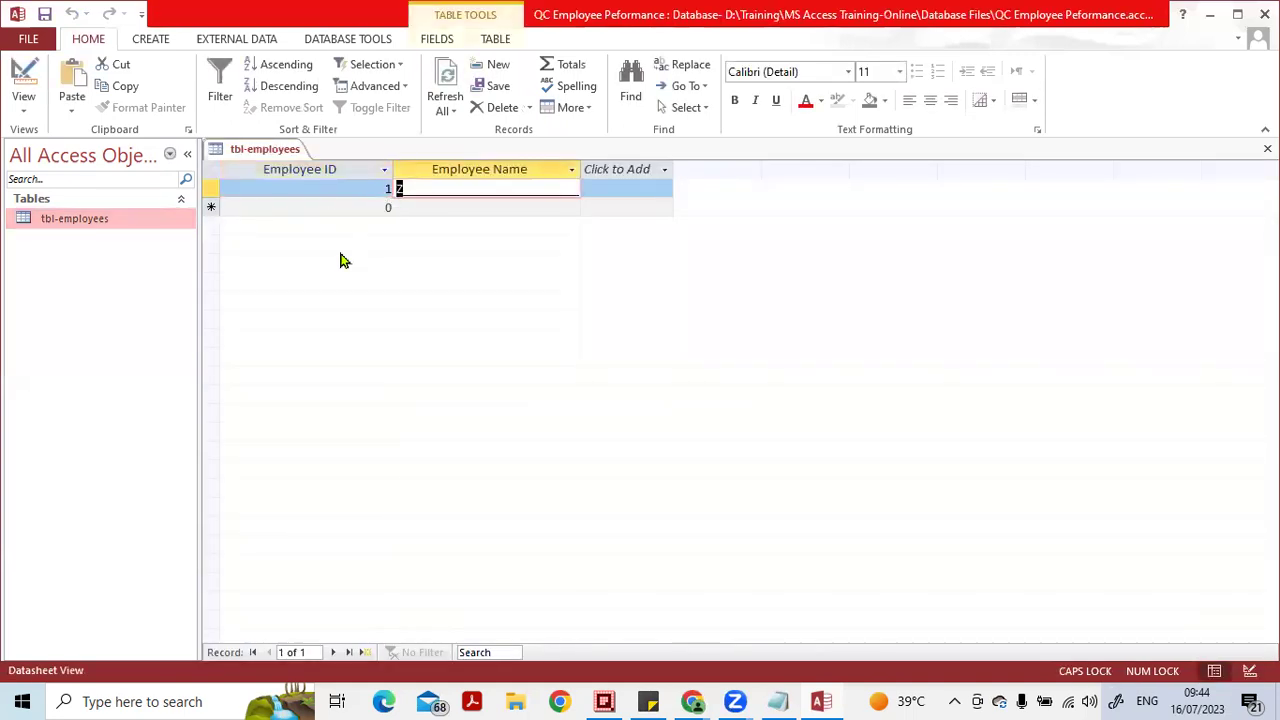
key("Right")
type("Zafar")
key("Return")
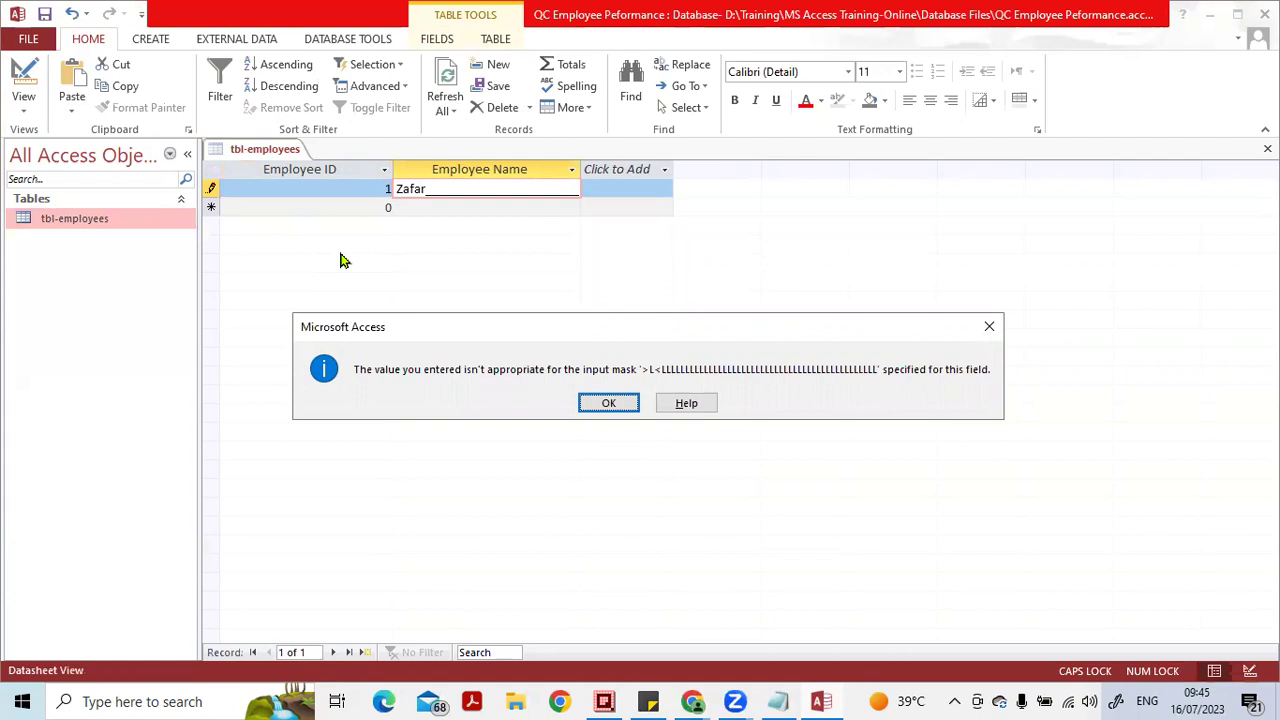
key("Return")
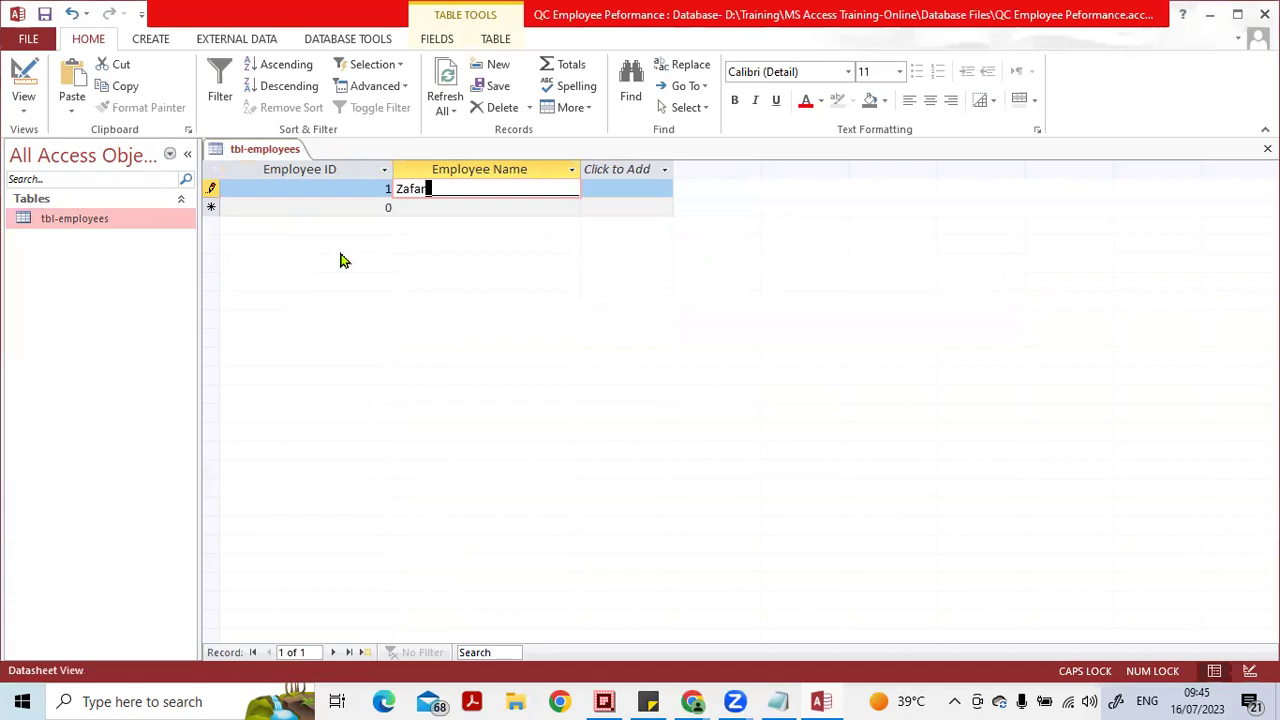
- Try a long string of filler letters as the employee name in record 1 and discard the entry
left_click(451, 188)
type("sdfdfsdfsdfsdf")
type("dfsdfsdfsdfsdfsfs")
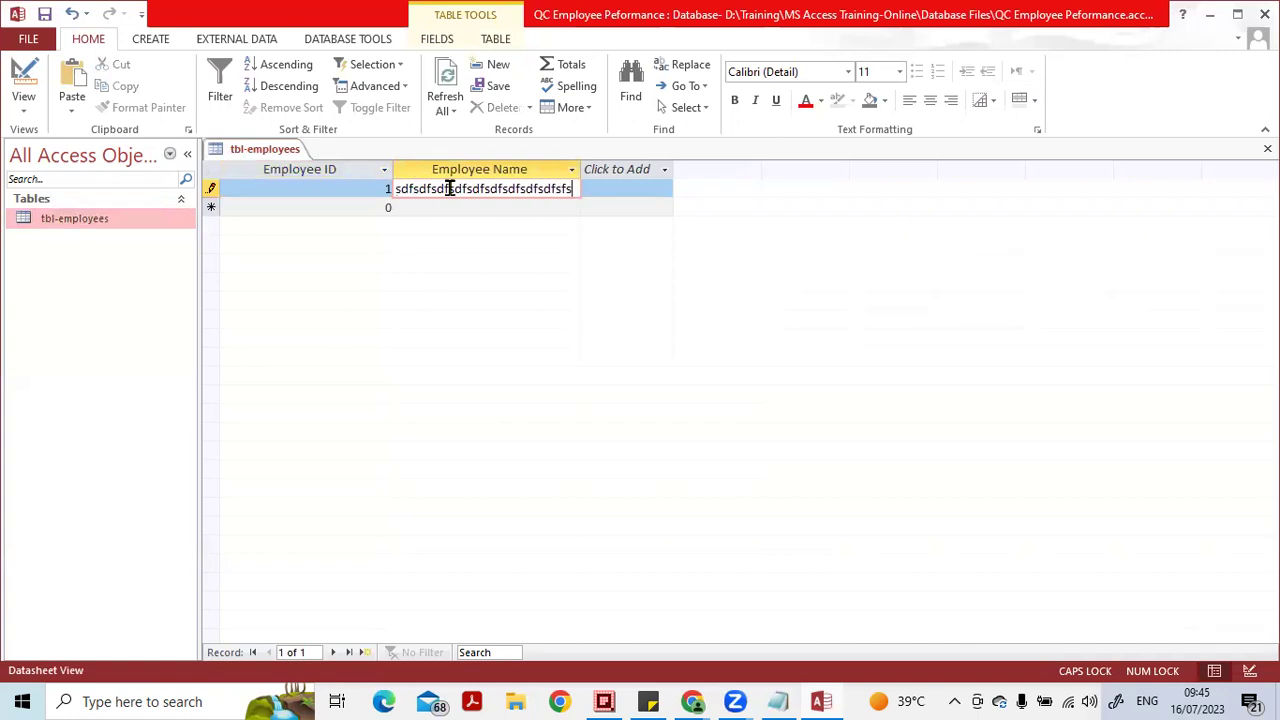
key("Tab")
key("Tab")
key("Escape")
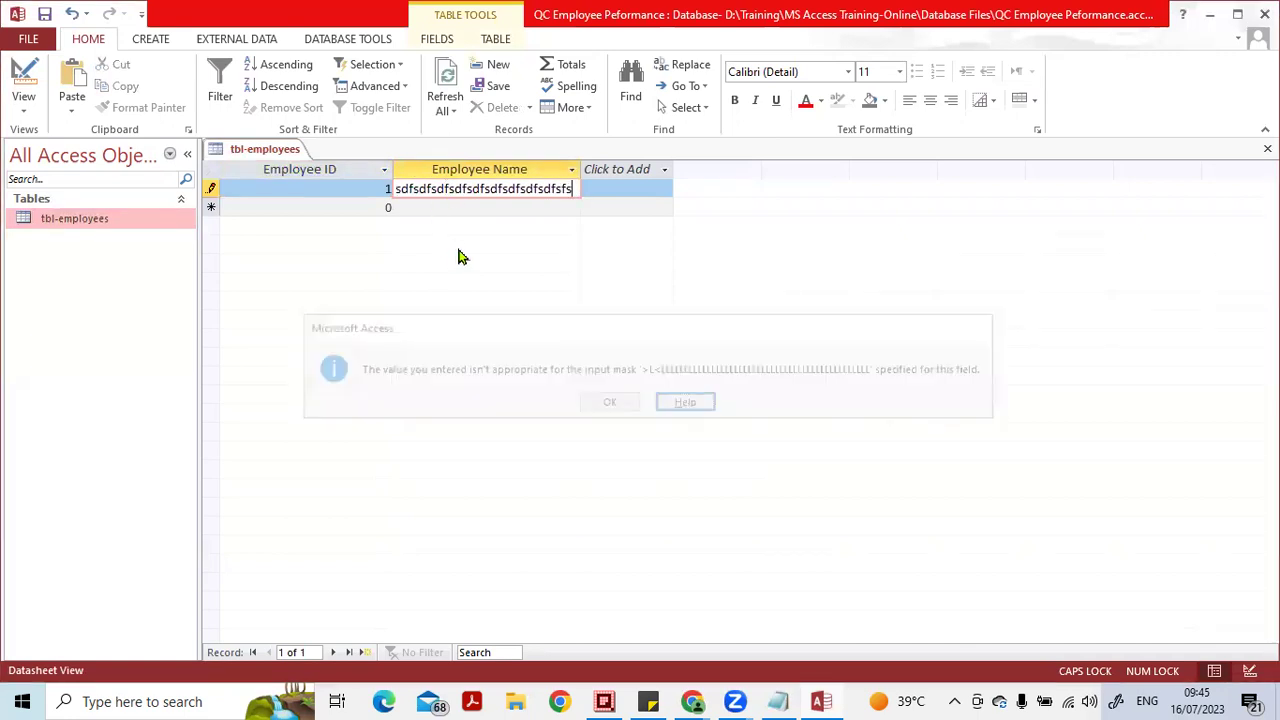
key("Escape")
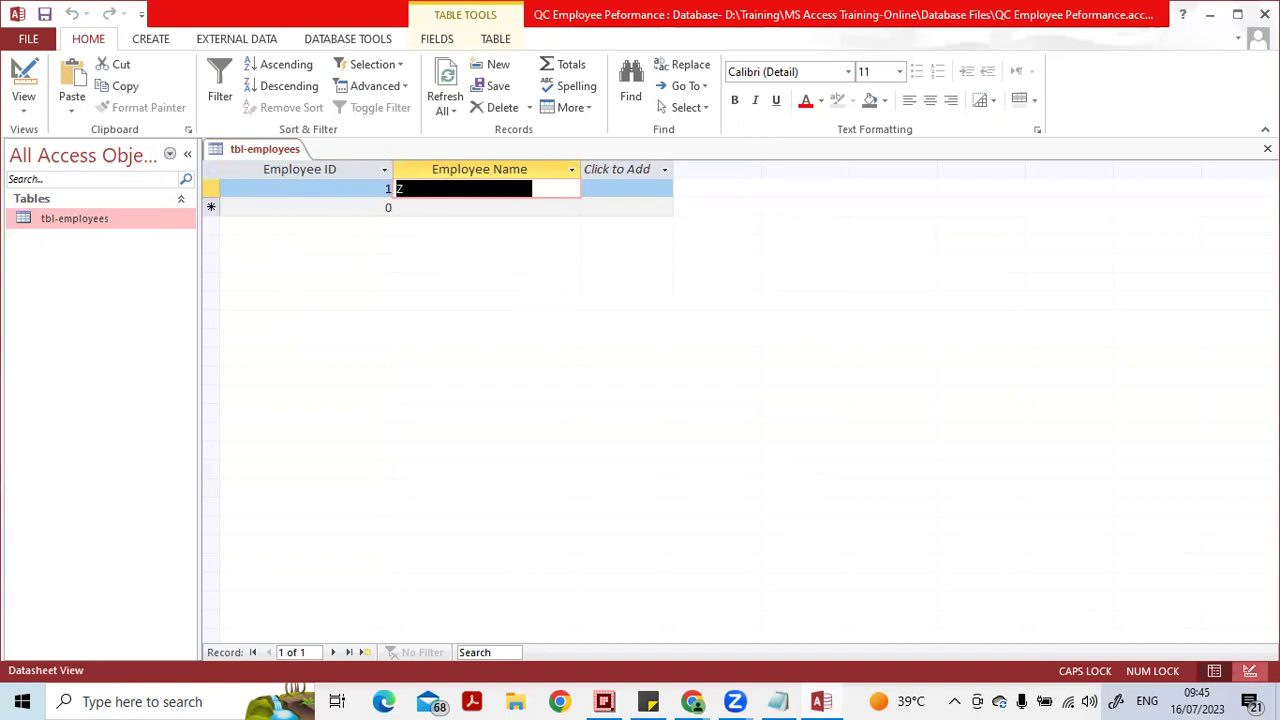
- Shorten the input mask of the Employee Name field to ">L<LLLLL", save the table and return to Datasheet view
left_click(1250, 670)
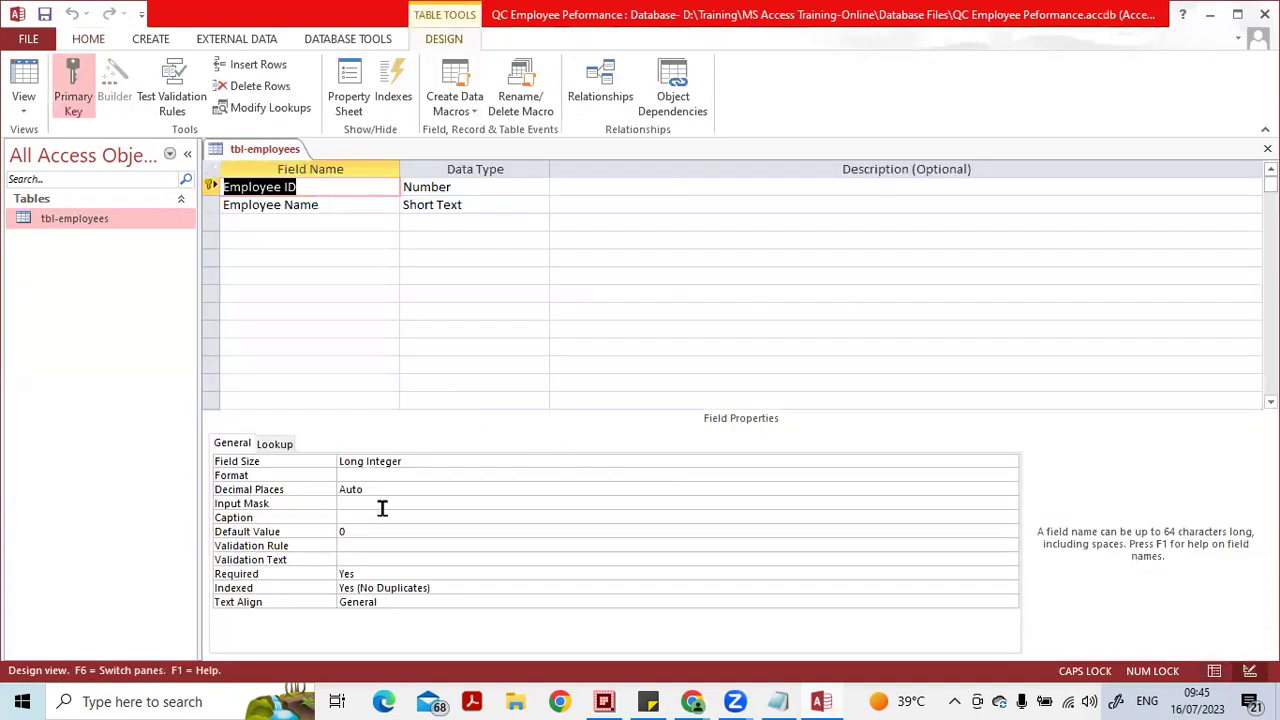
left_click(449, 209)
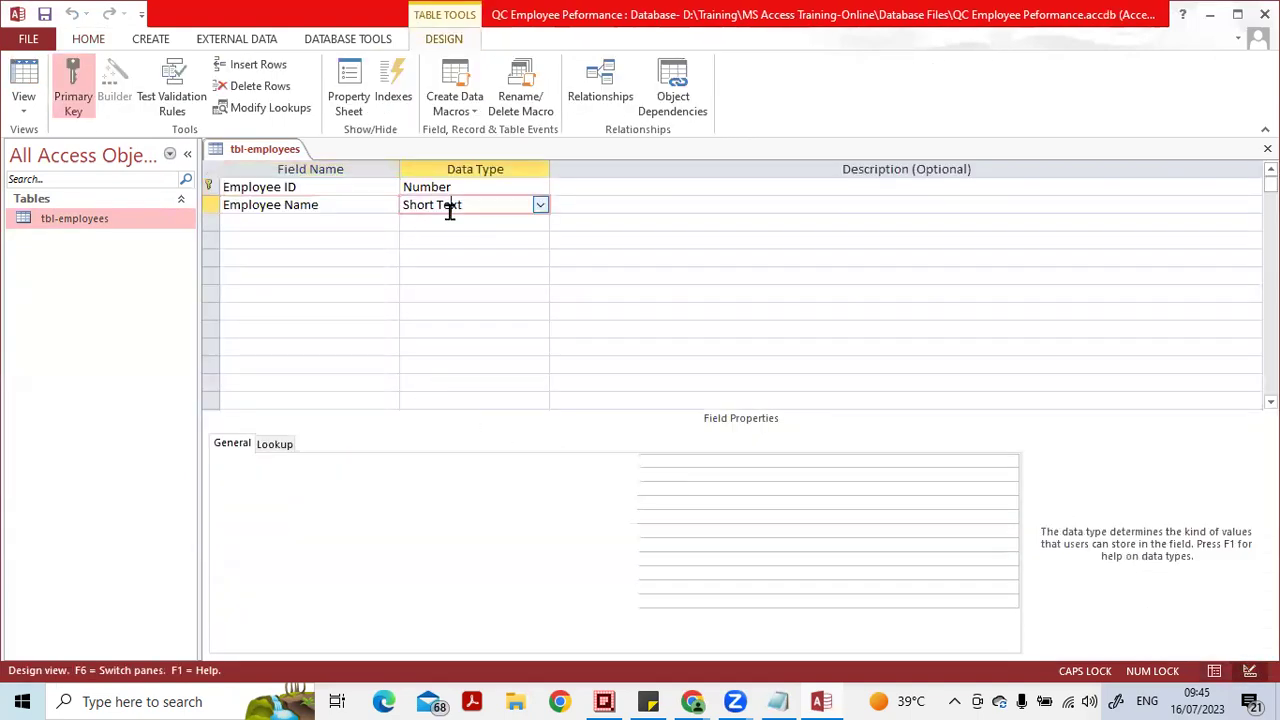
left_click(377, 490)
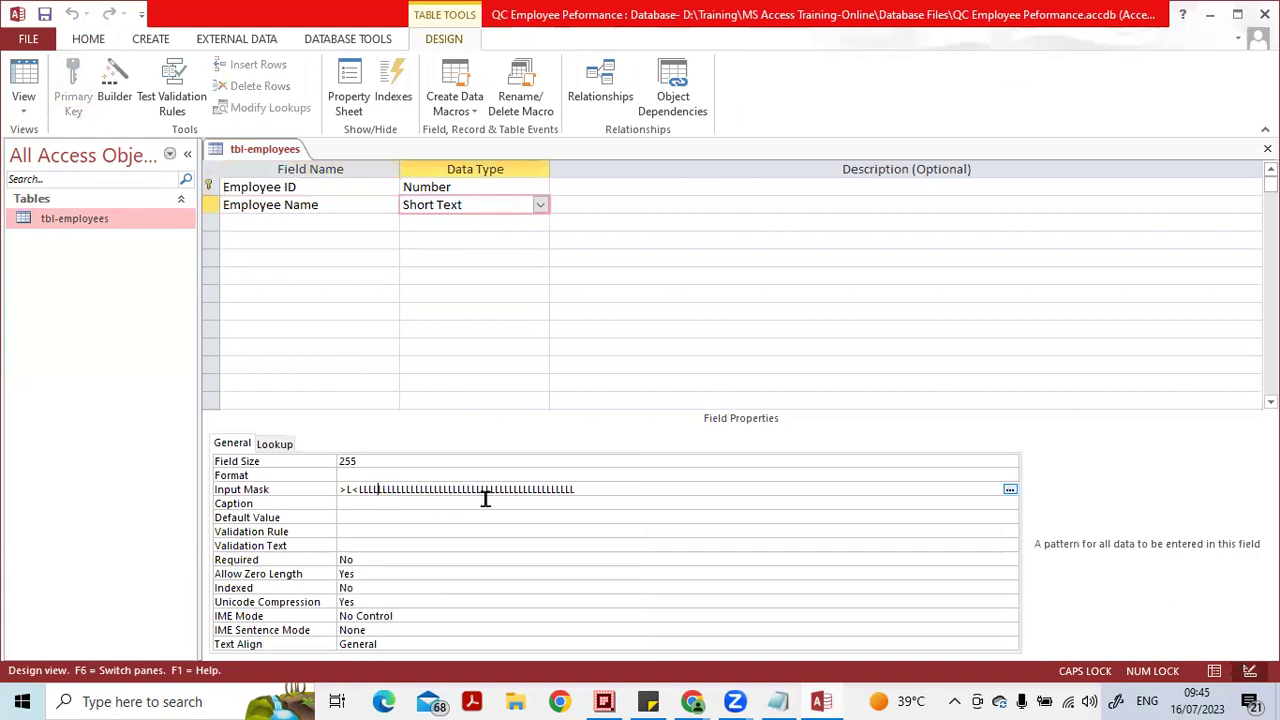
left_click_drag(585, 490, 382, 487)
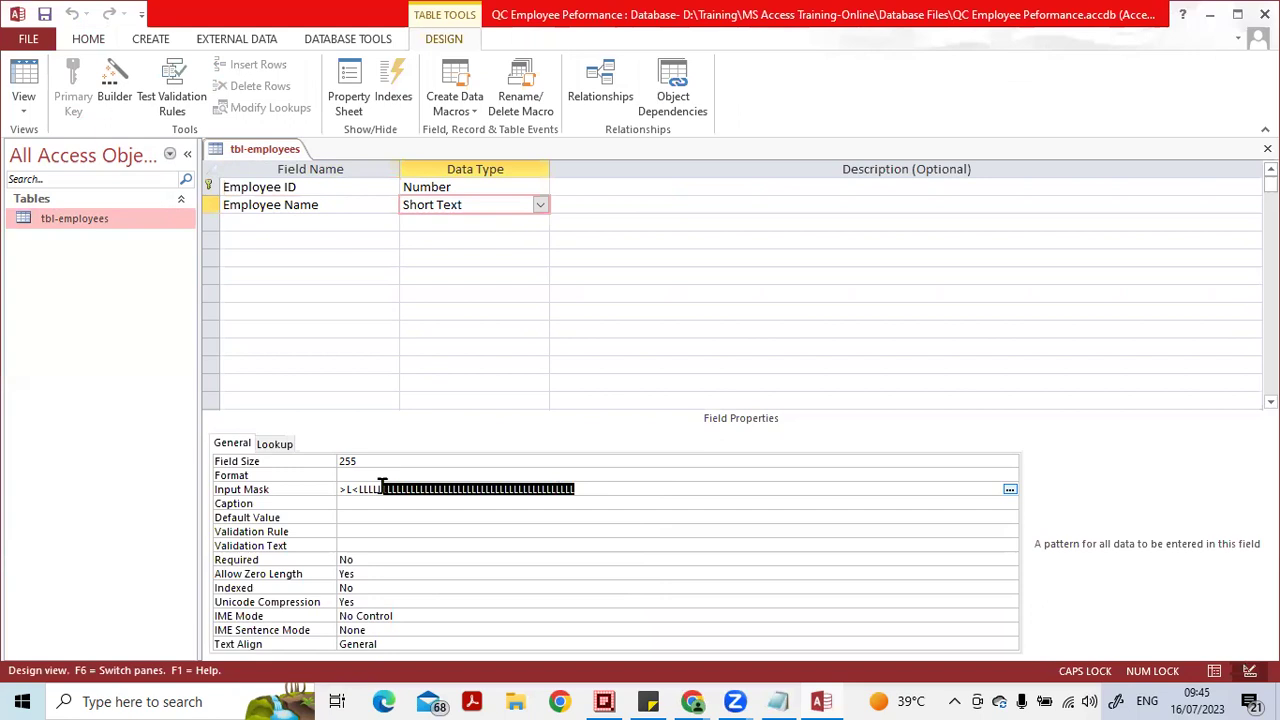
key("Delete")
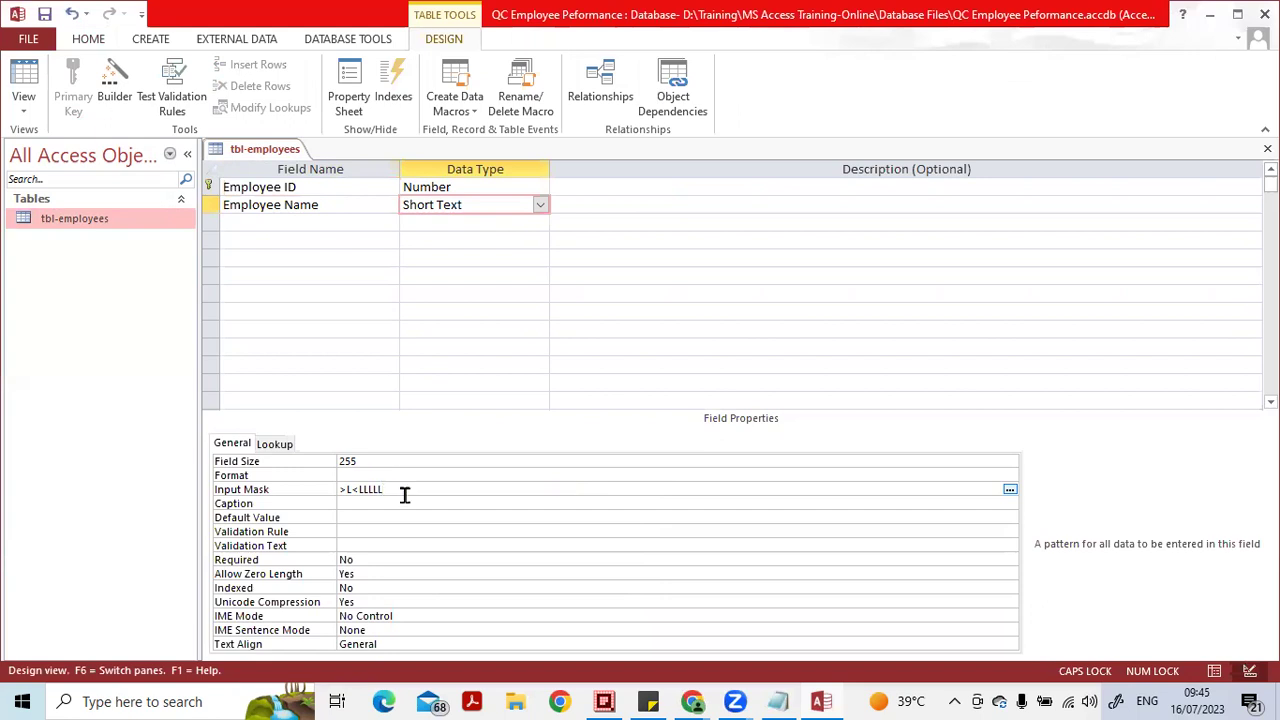
key("Return")
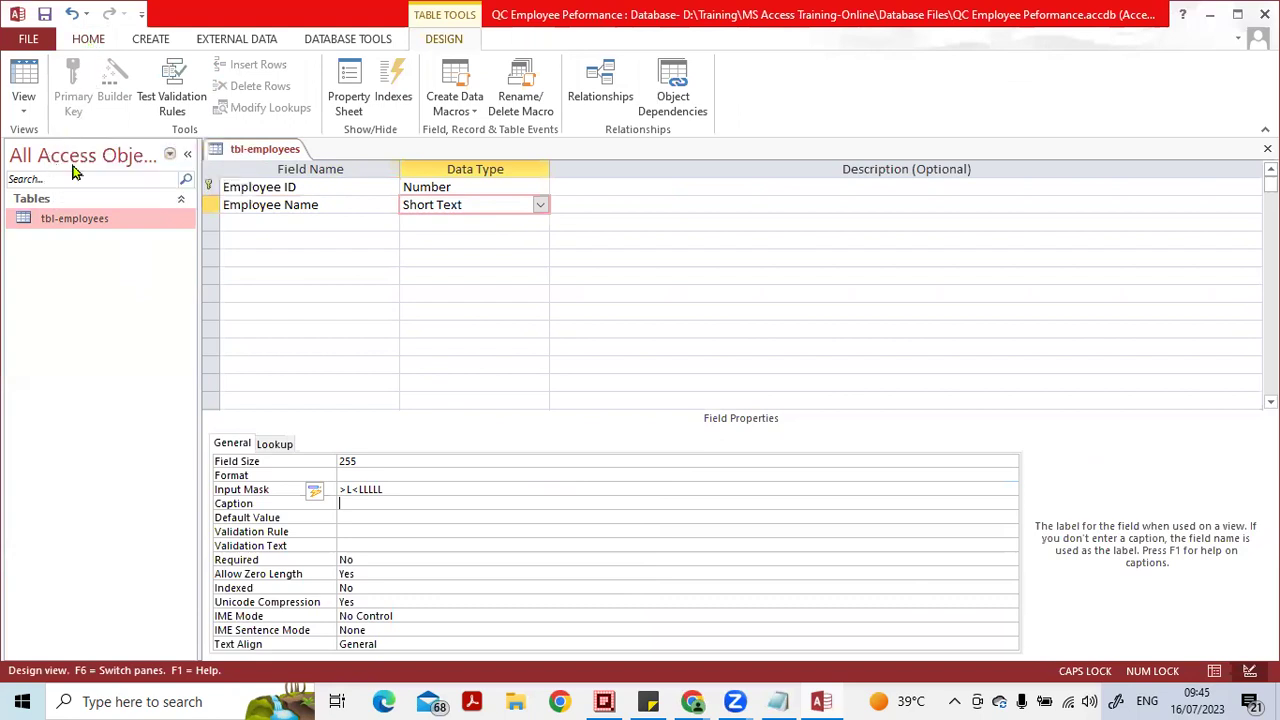
left_click(23, 103)
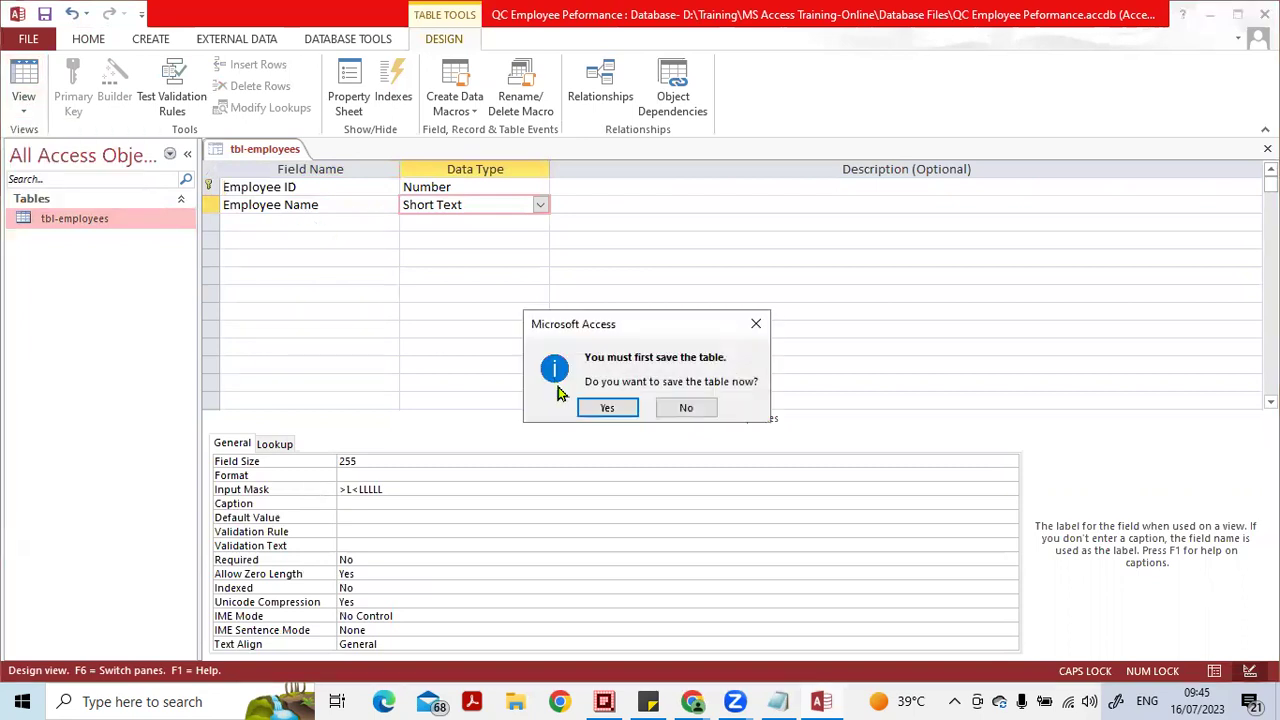
left_click(600, 407)
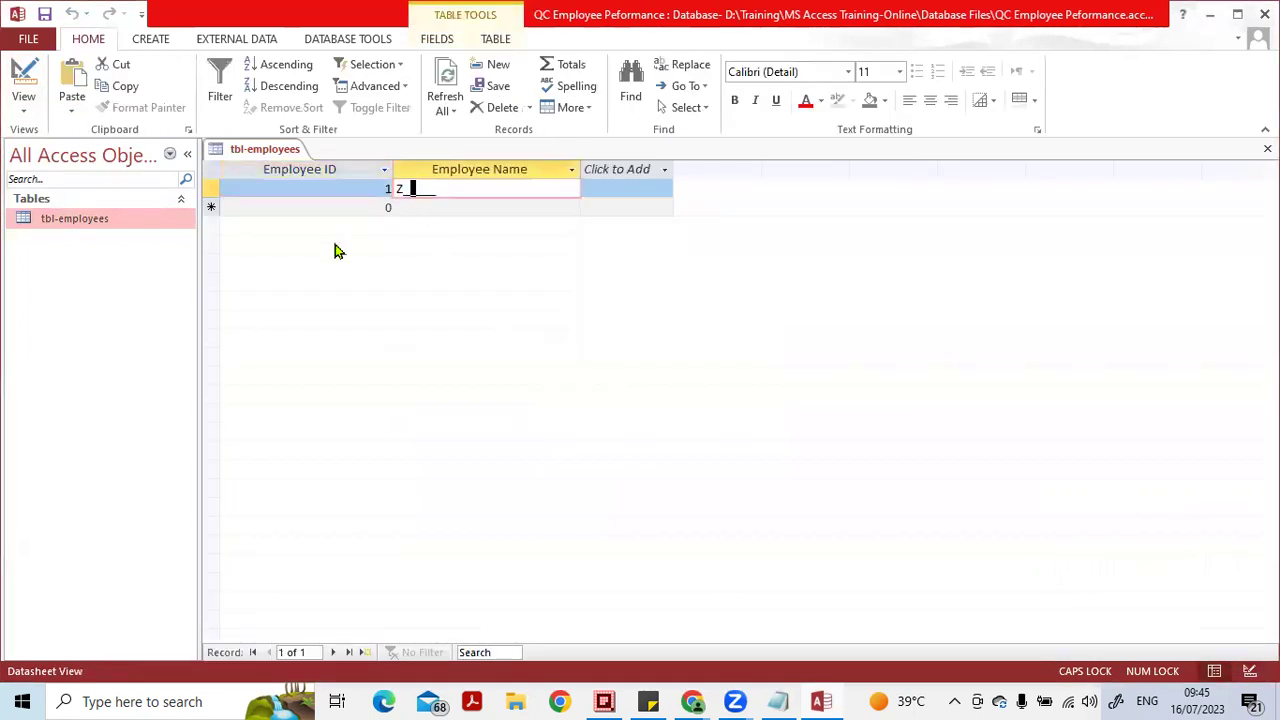
- Enter the employee's first name in record 1, adding a final "a" to fill the six-letter mask, and commit the record
key("Left")
key("Left")
type("Zafar")
key("Return")
key("Tab")
key("Return")
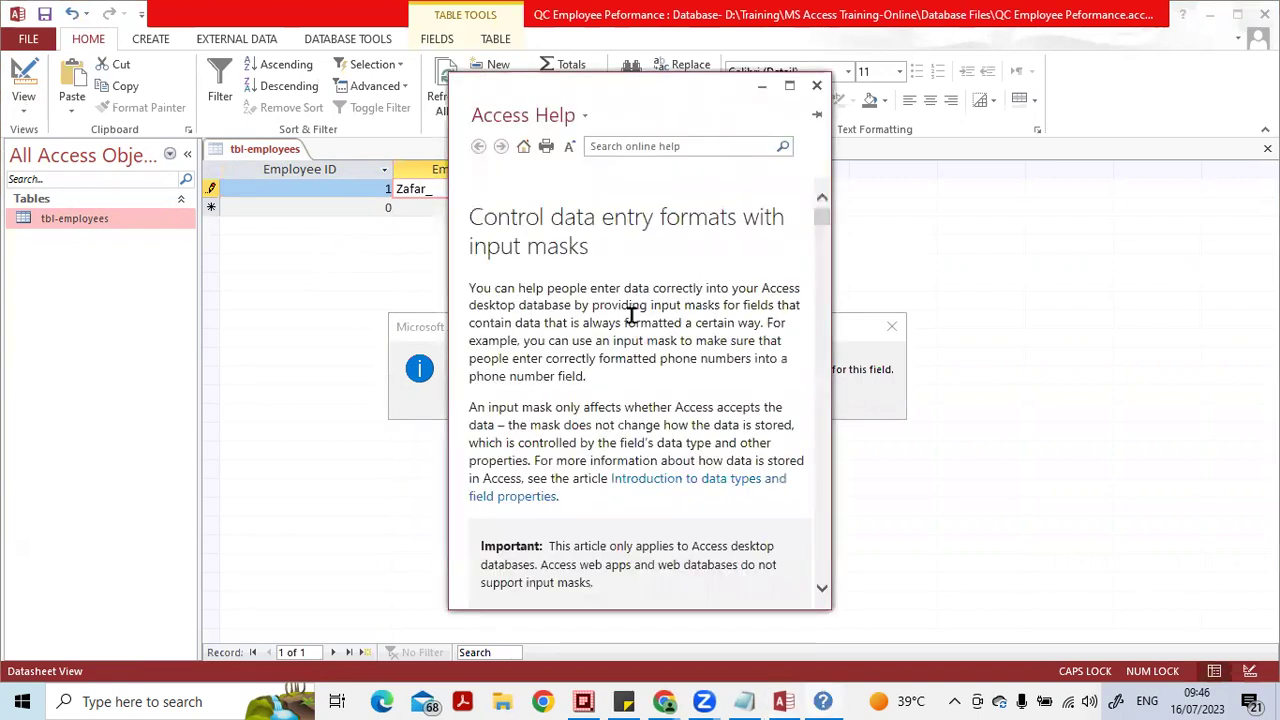
left_click(816, 88)
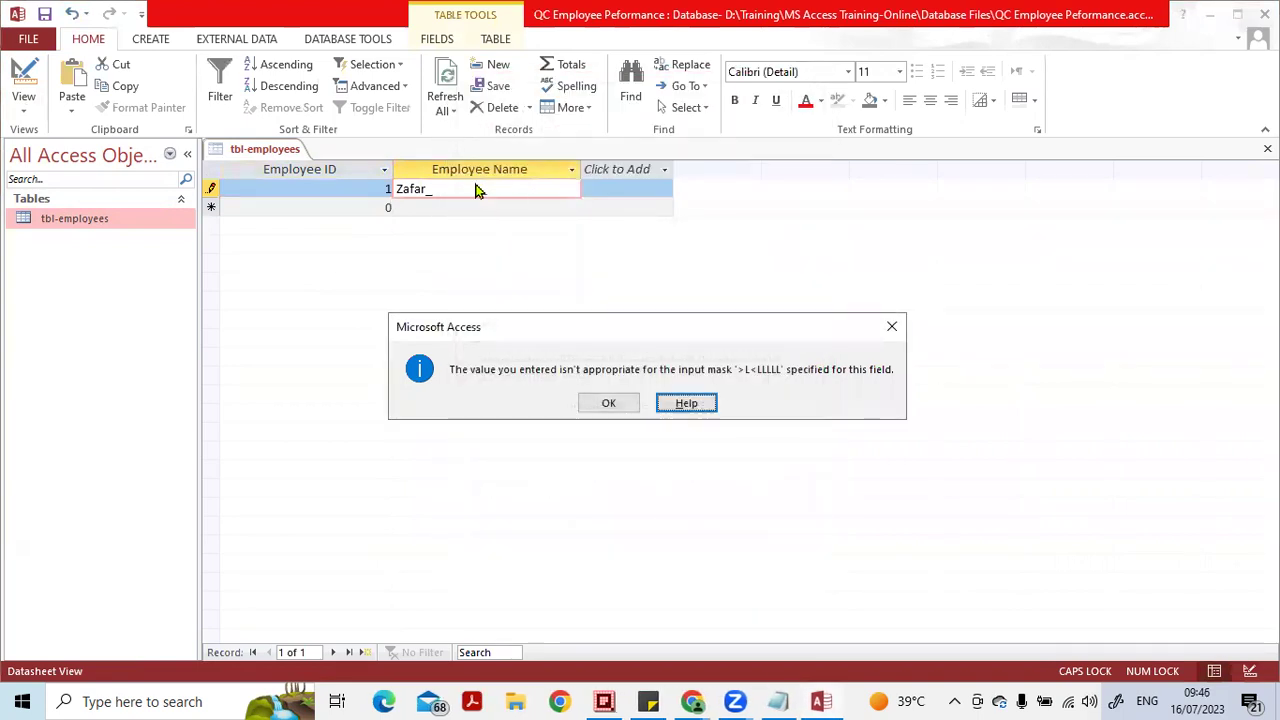
left_click(620, 403)
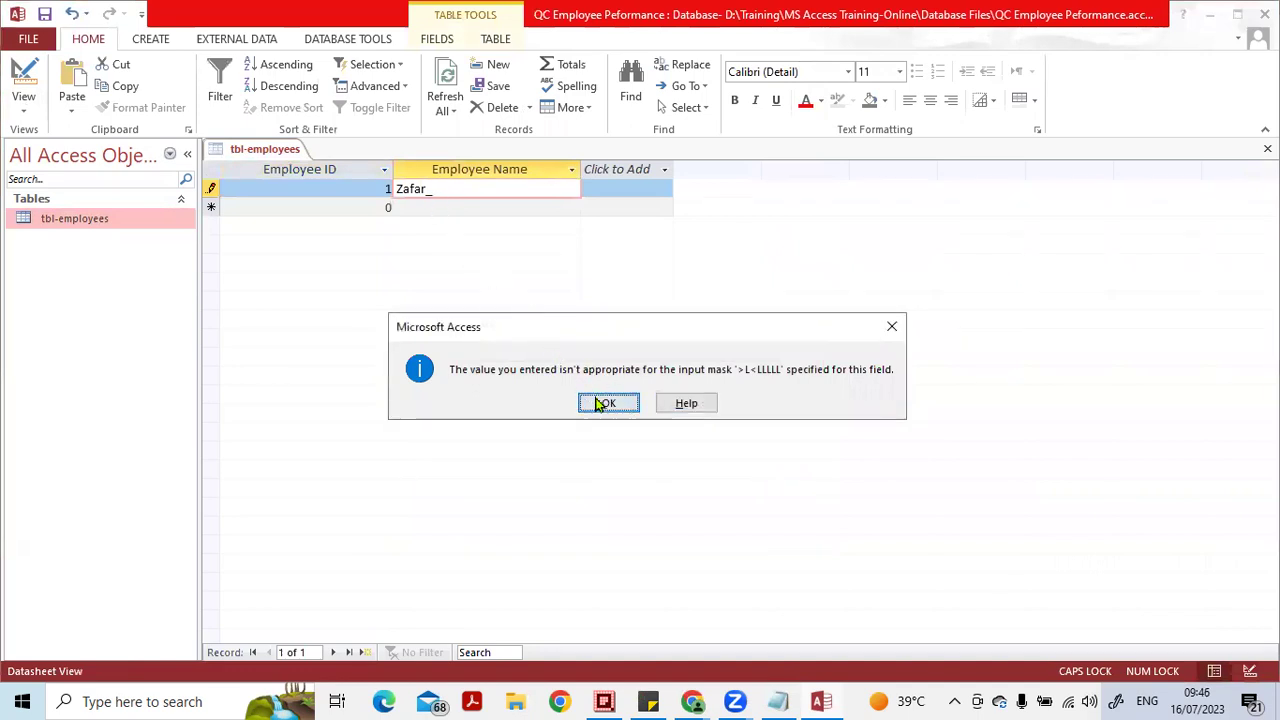
left_click(600, 402)
type("a")
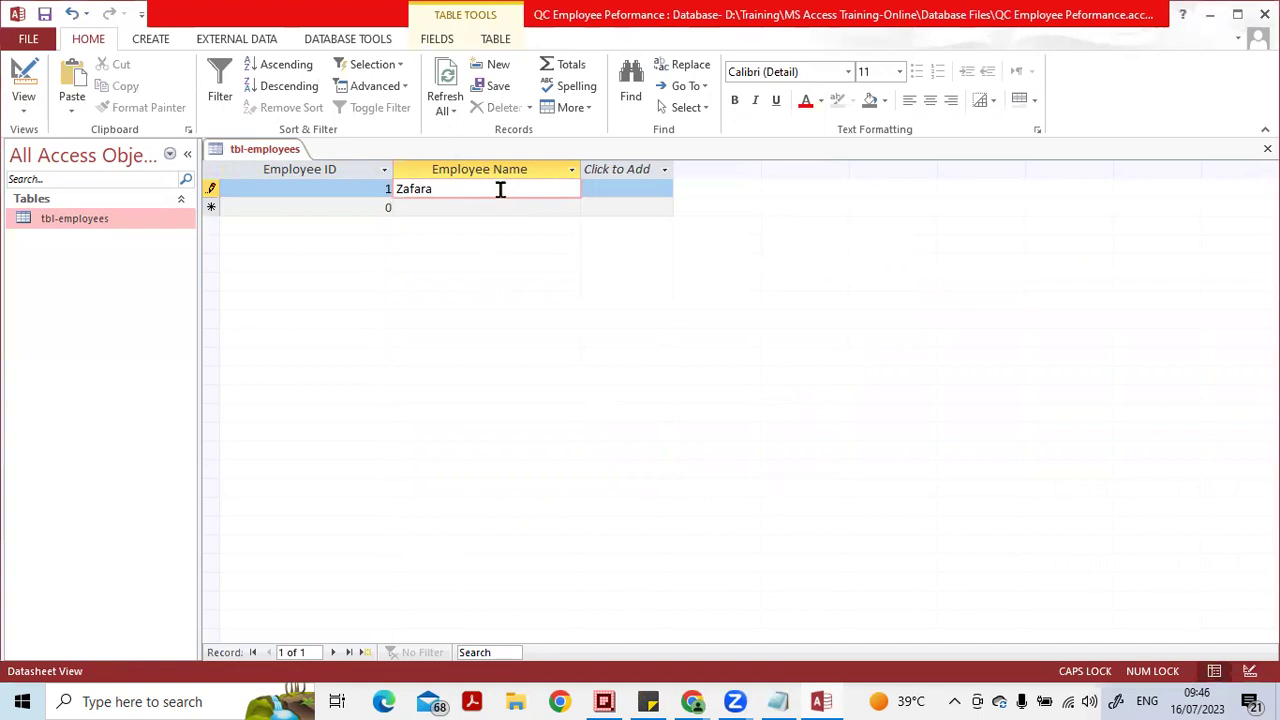
left_click(489, 207)
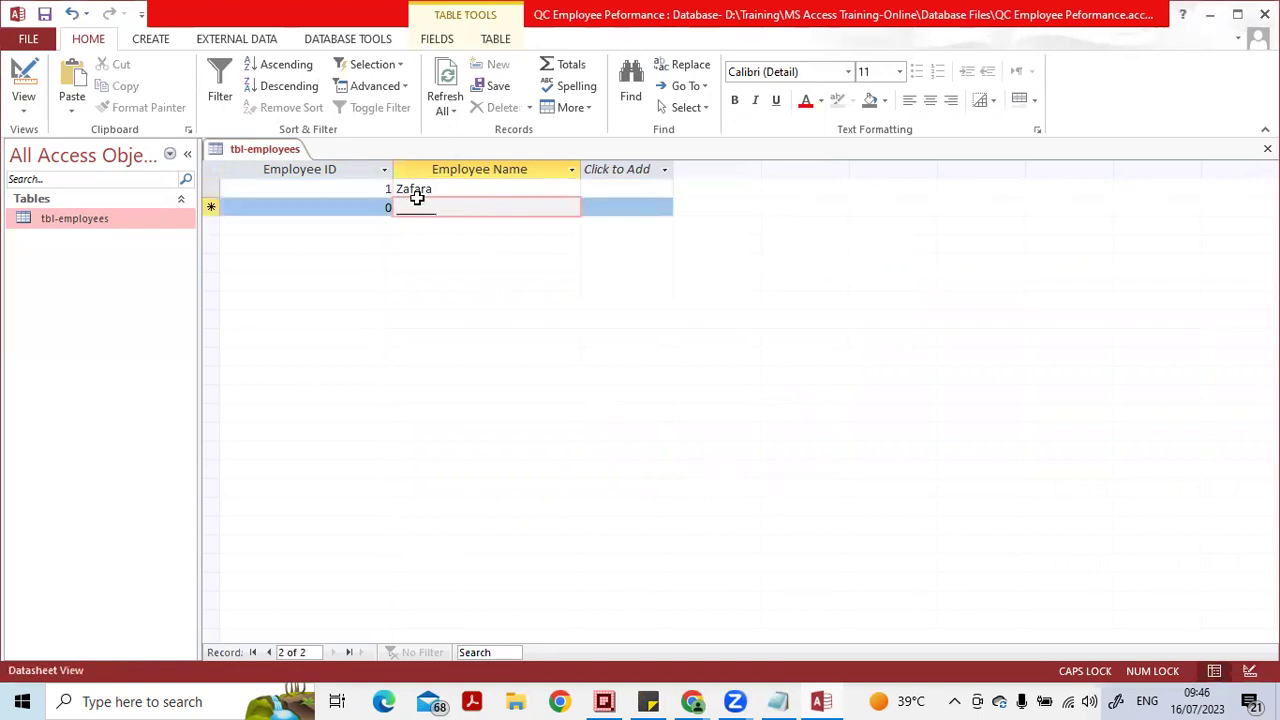
- Return tbl-employees to Design view and clear the input mask of the Employee Name field
left_click(1250, 670)
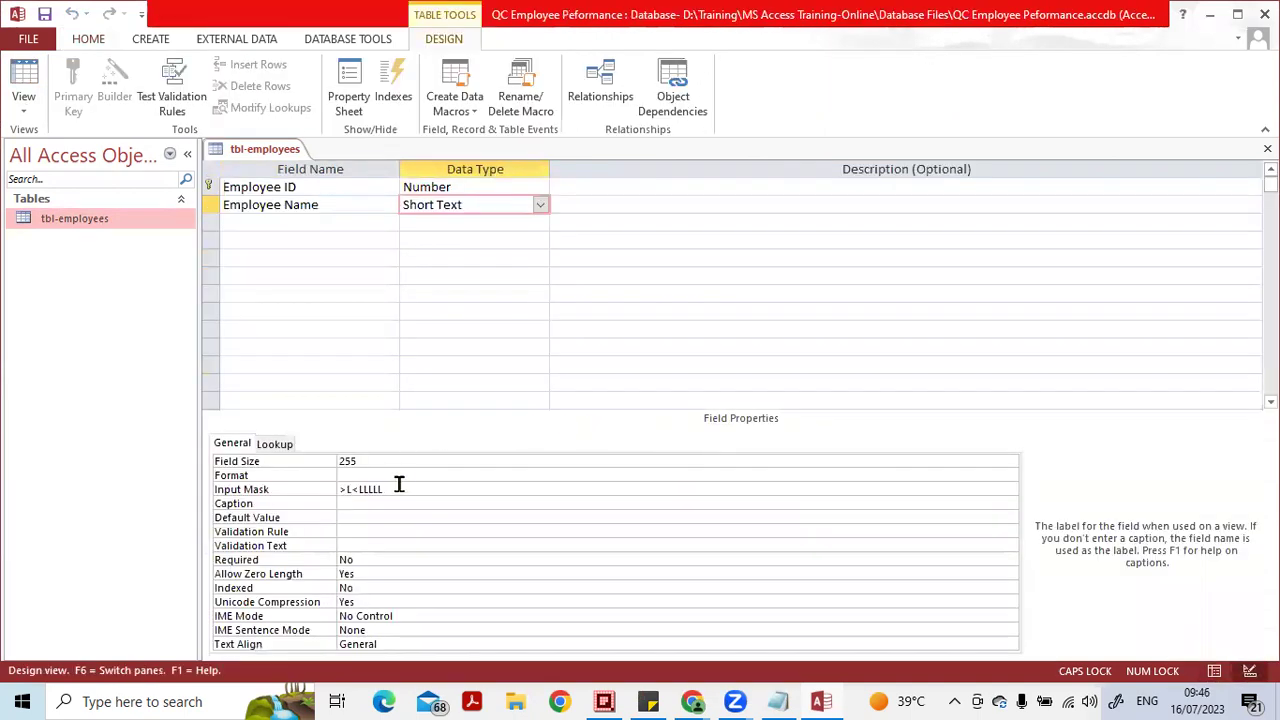
left_click(397, 489)
left_click(312, 489)
key("Delete")
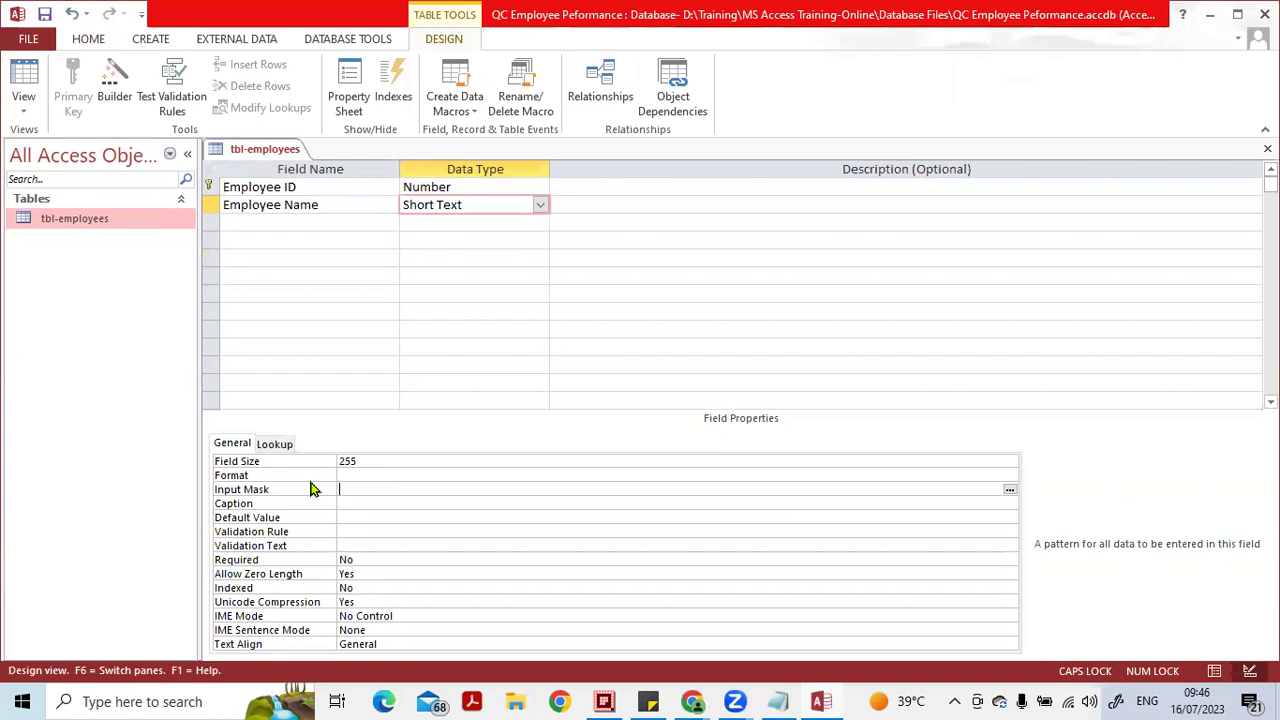
- Close tbl-employees with its design changes saved and reopen it in Datasheet view
left_click(1267, 148)
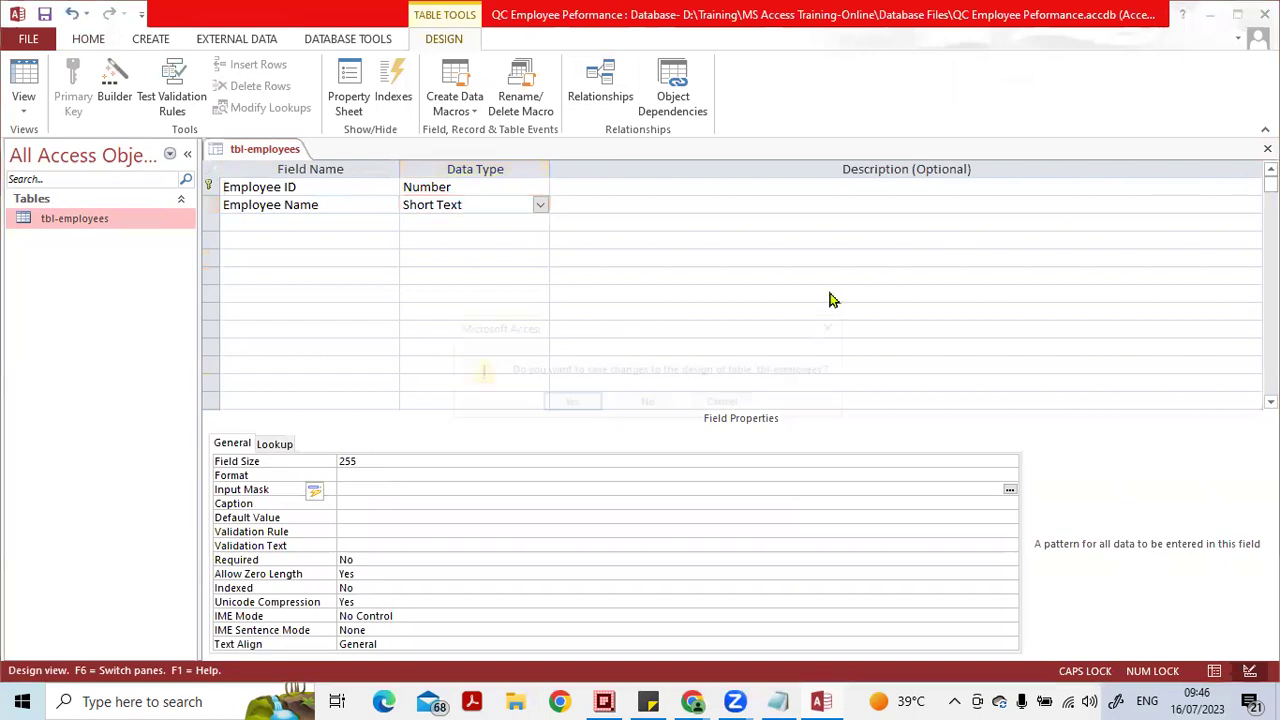
left_click(565, 402)
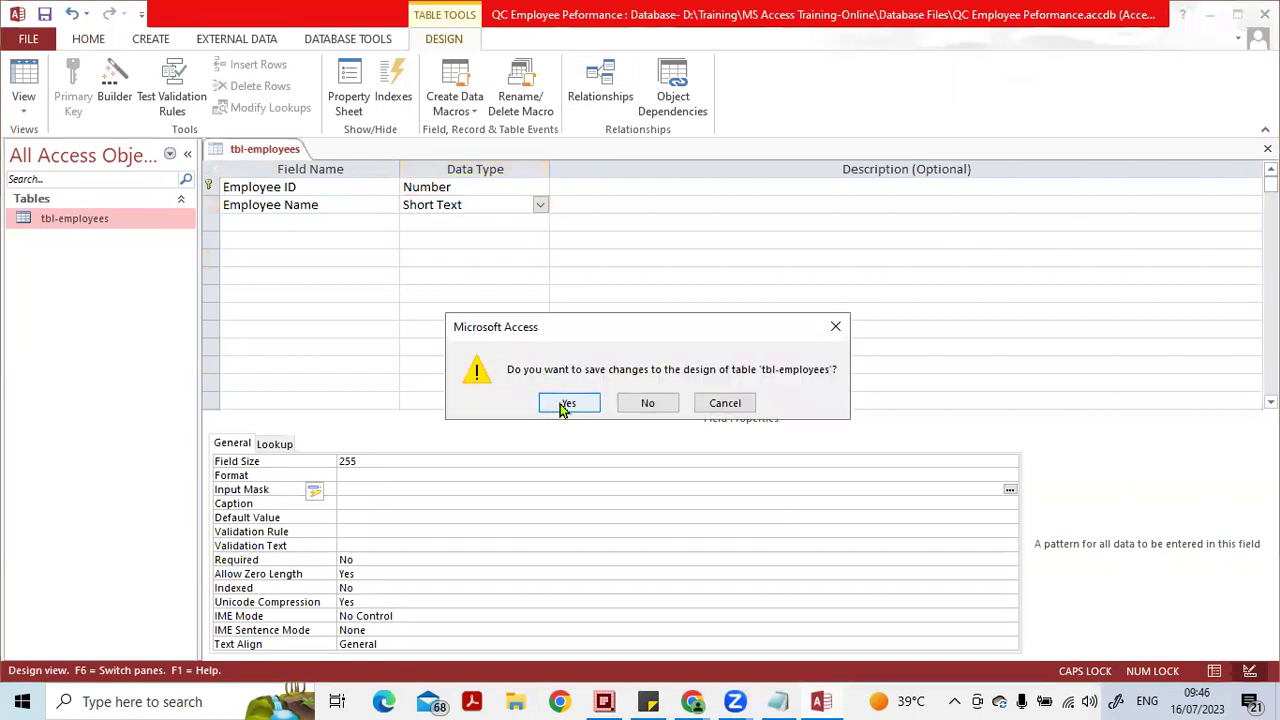
double_click(143, 222)
- Add a record with Employee ID 2 and the second employee's first name, starting with a capital letter
left_click(385, 207)
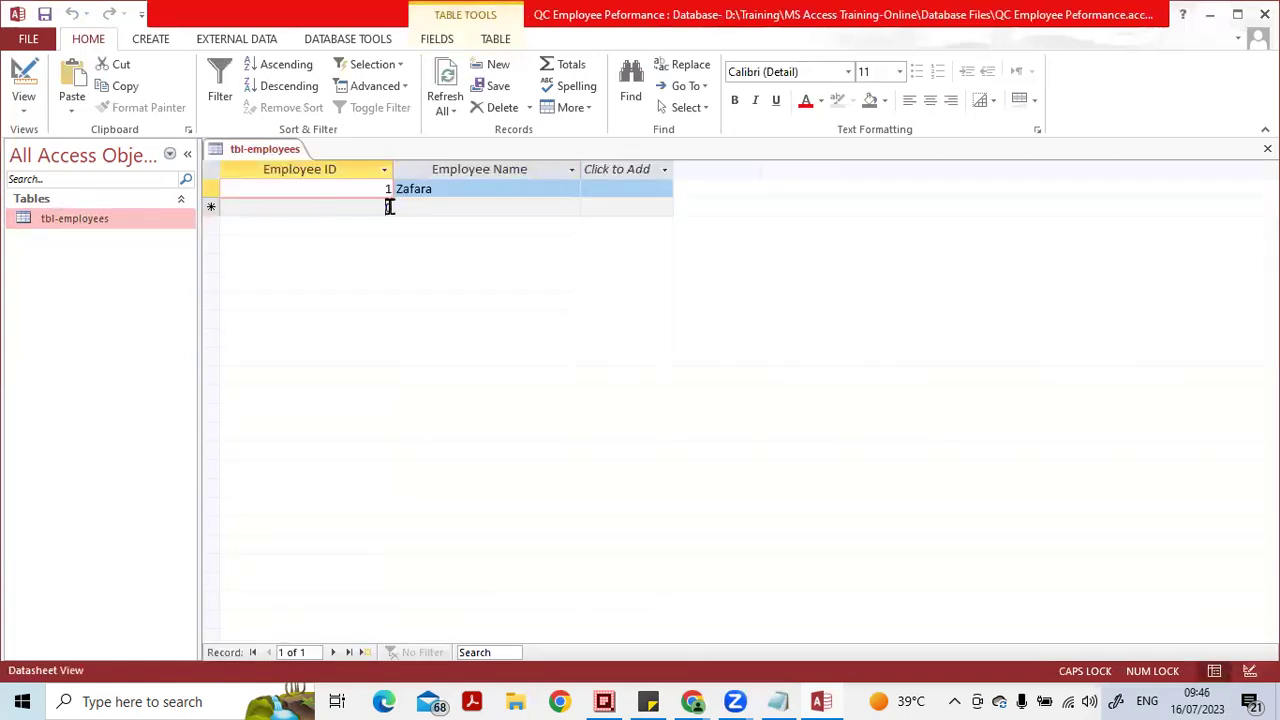
type("2")
left_click(433, 208)
key("Caps_Lock")
type("r")
key("Caps_Lock")
key("BackSpace")
type("R")
key("Caps_Lock")
type("oy")
key("Down")
key("Up")
key("Tab")
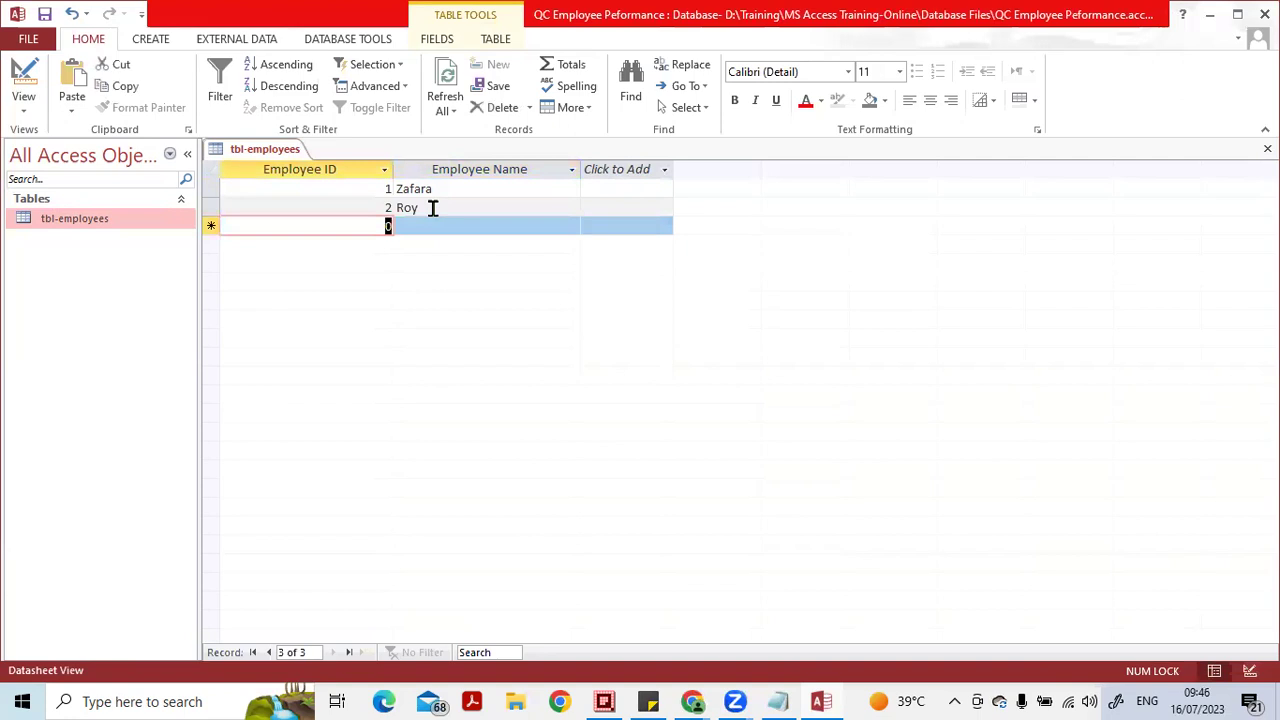
- Add a record with Employee ID 3 and the third employee's first name all in lower case
type("3")
key("Tab")
key("Caps_Lock")
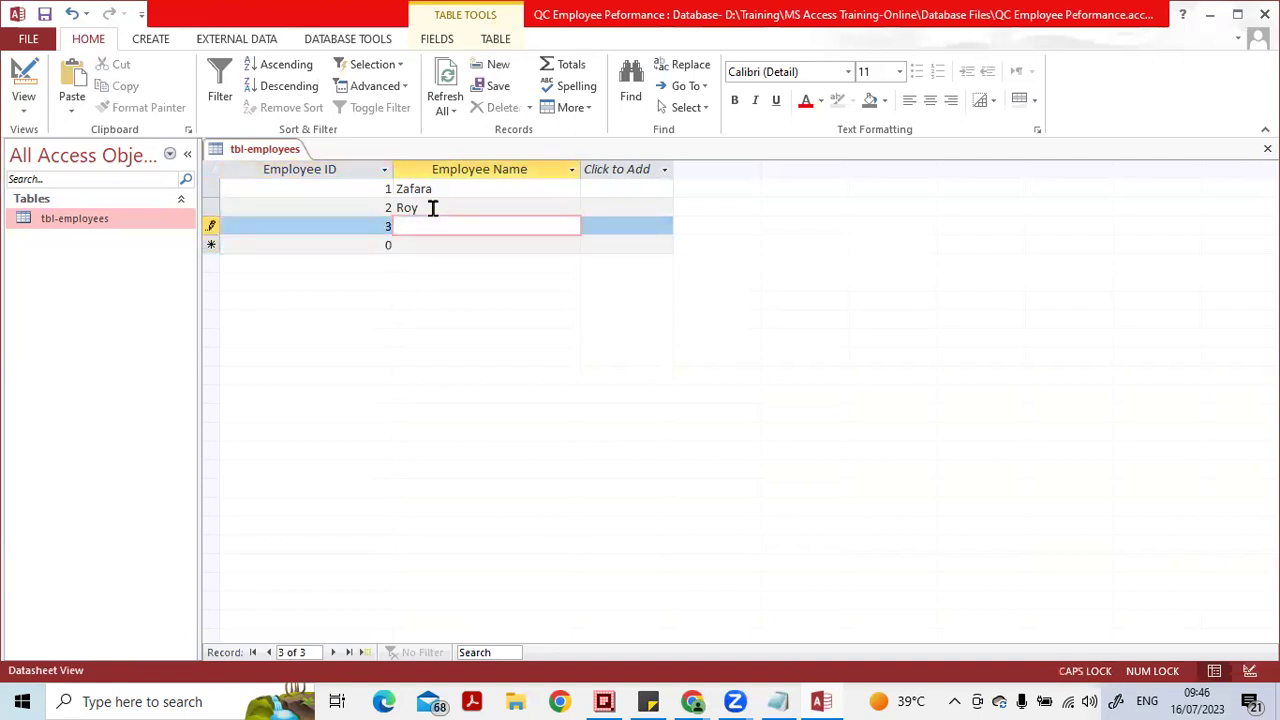
type("J")
key("BackSpace")
key("Caps_Lock")
type("j")
key("BackSpace")
type("ahmed")
key("Return")
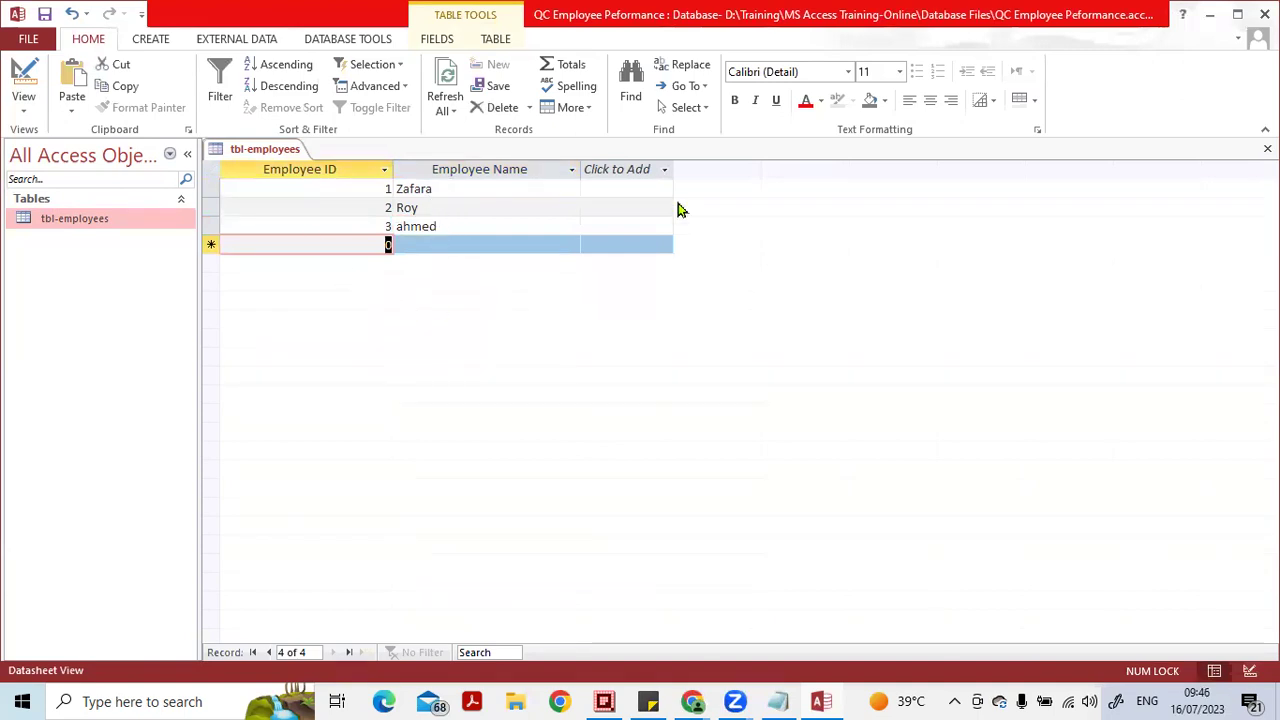
- Close tbl-employees and create a new table in Design view
left_click(1268, 148)
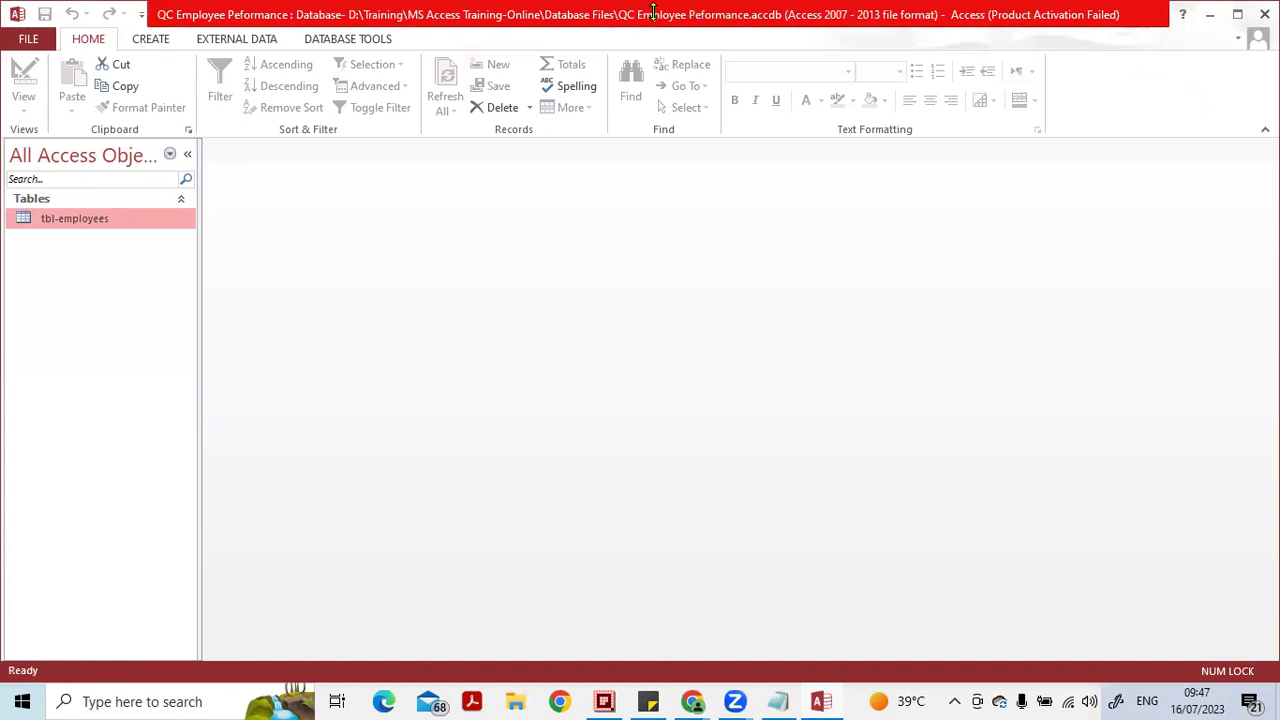
left_click(148, 40)
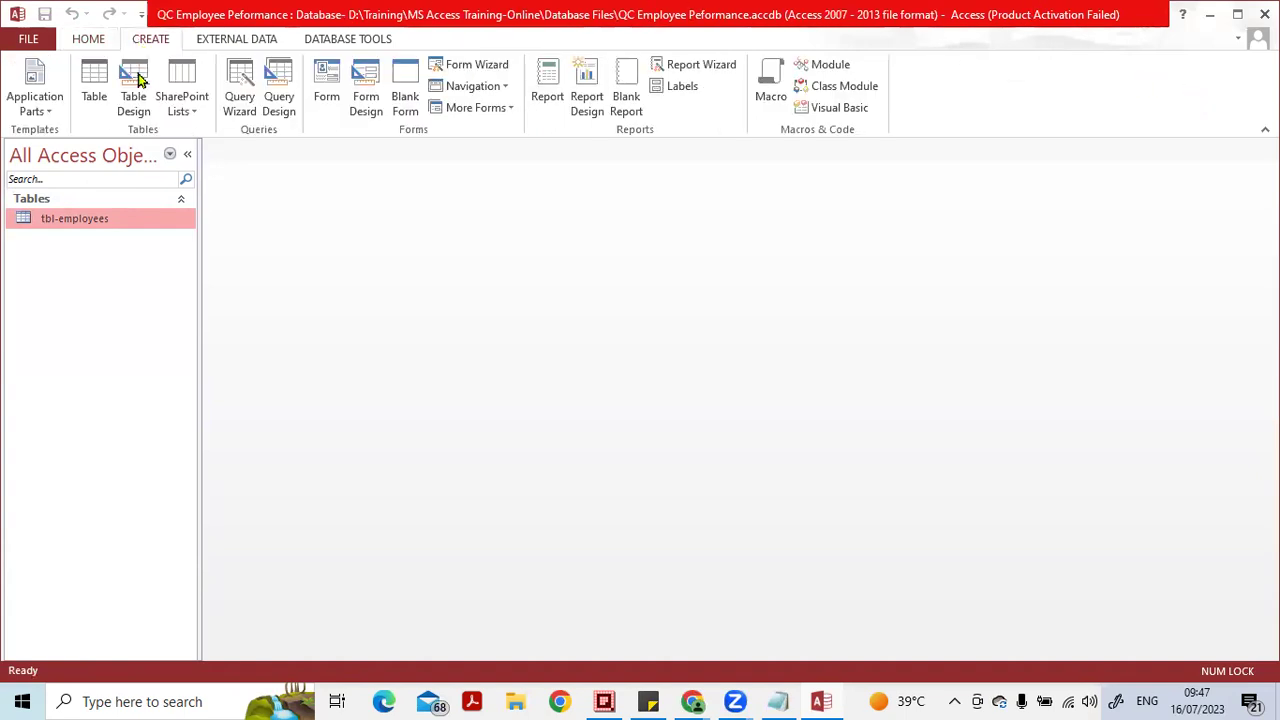
left_click(133, 104)
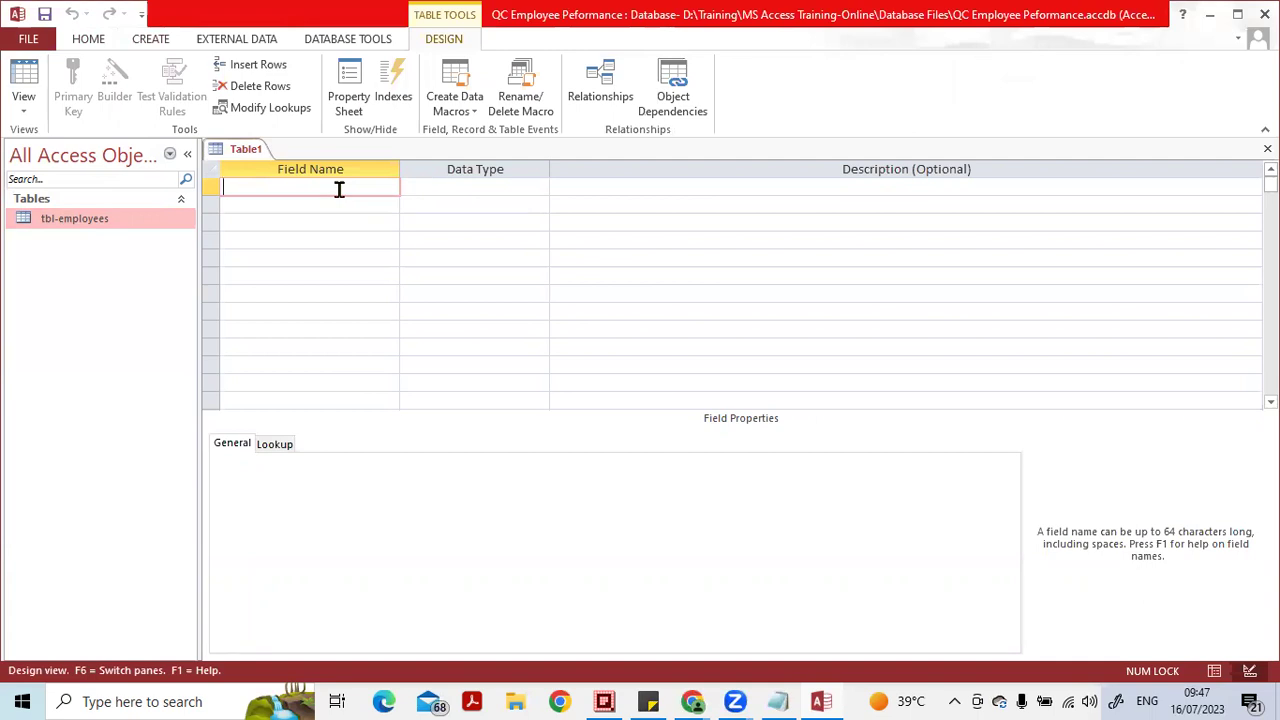
- Add an AutoNumber field named "SNO" to the new table and make it the primary key
type("sn")
key("Caps_Lock")
key("BackSpace")
key("BackSpace")
type("SNO")
key("Tab")
type("a")
key("Tab")
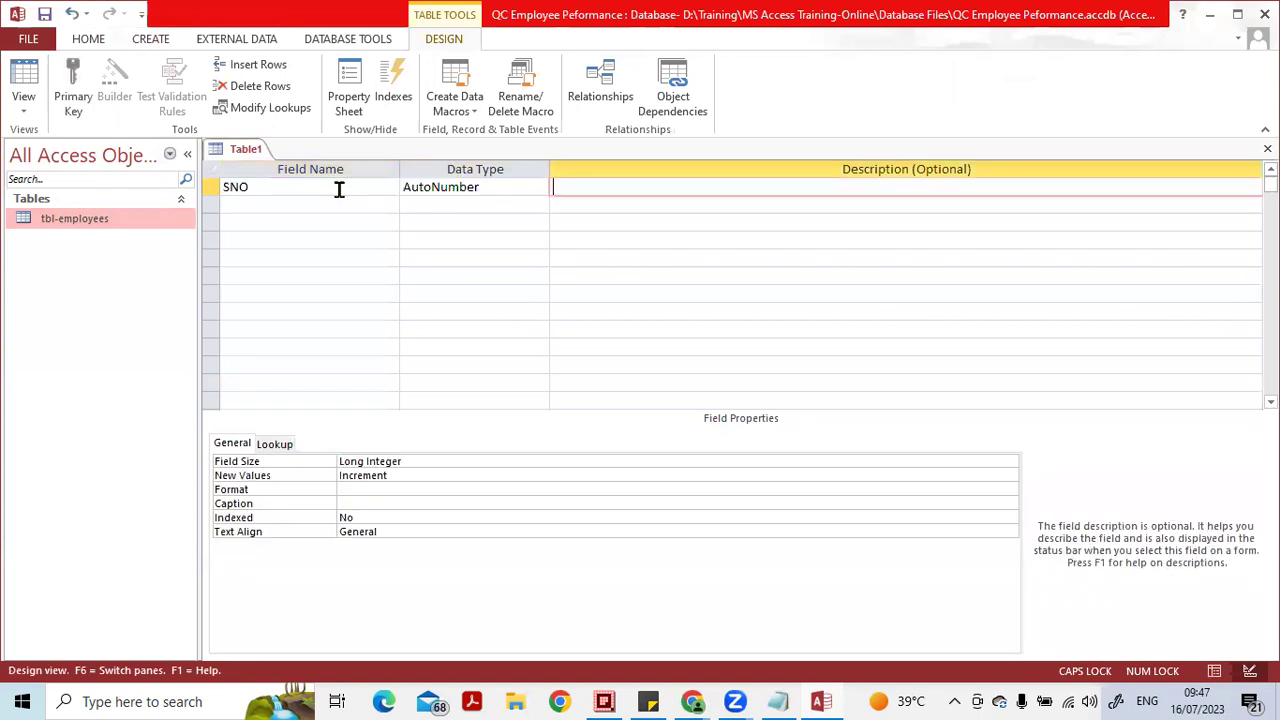
left_click(212, 187)
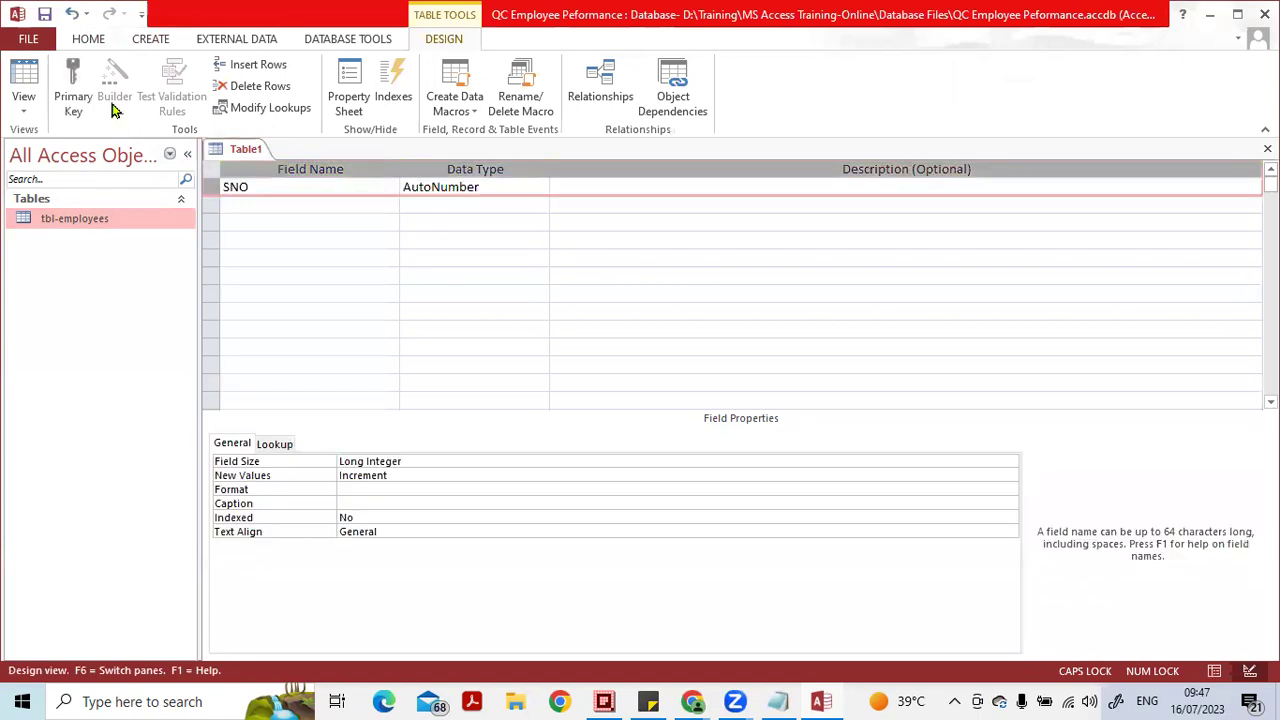
left_click(75, 97)
- Add a second field named "Date of Testing" with the Date/Time data type
left_click(243, 205)
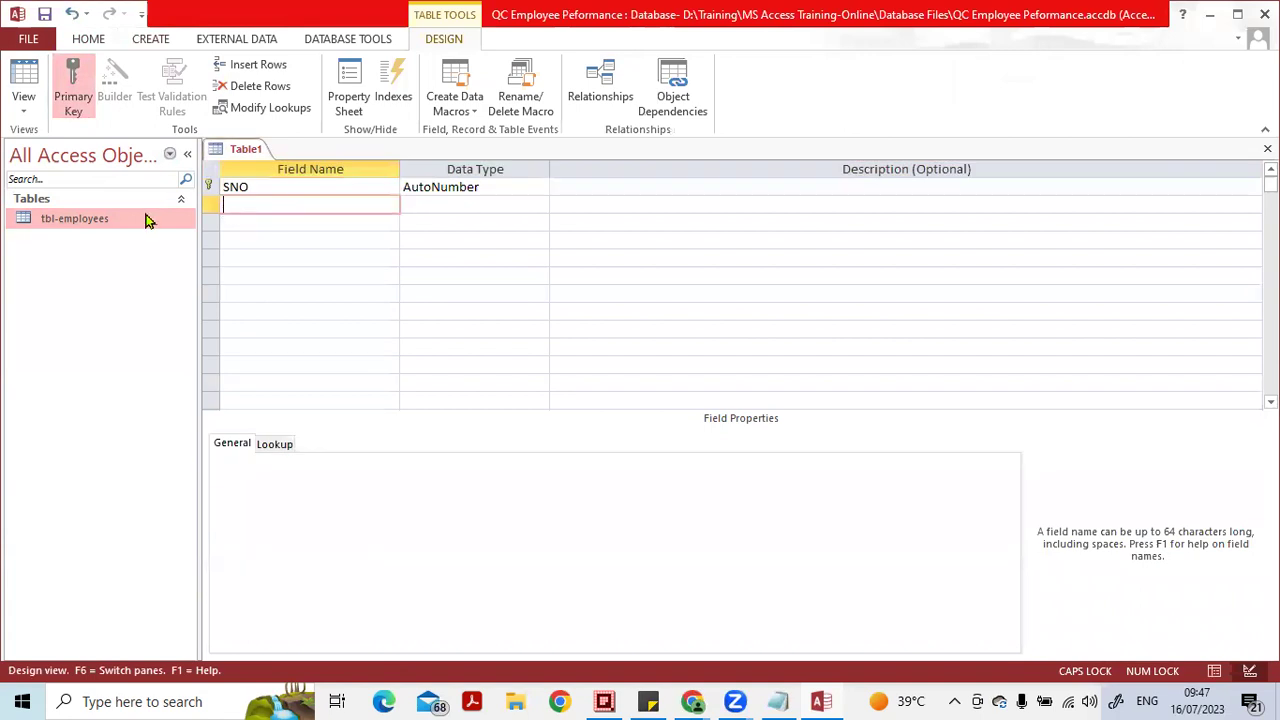
left_click(131, 218)
key("Caps_Lock")
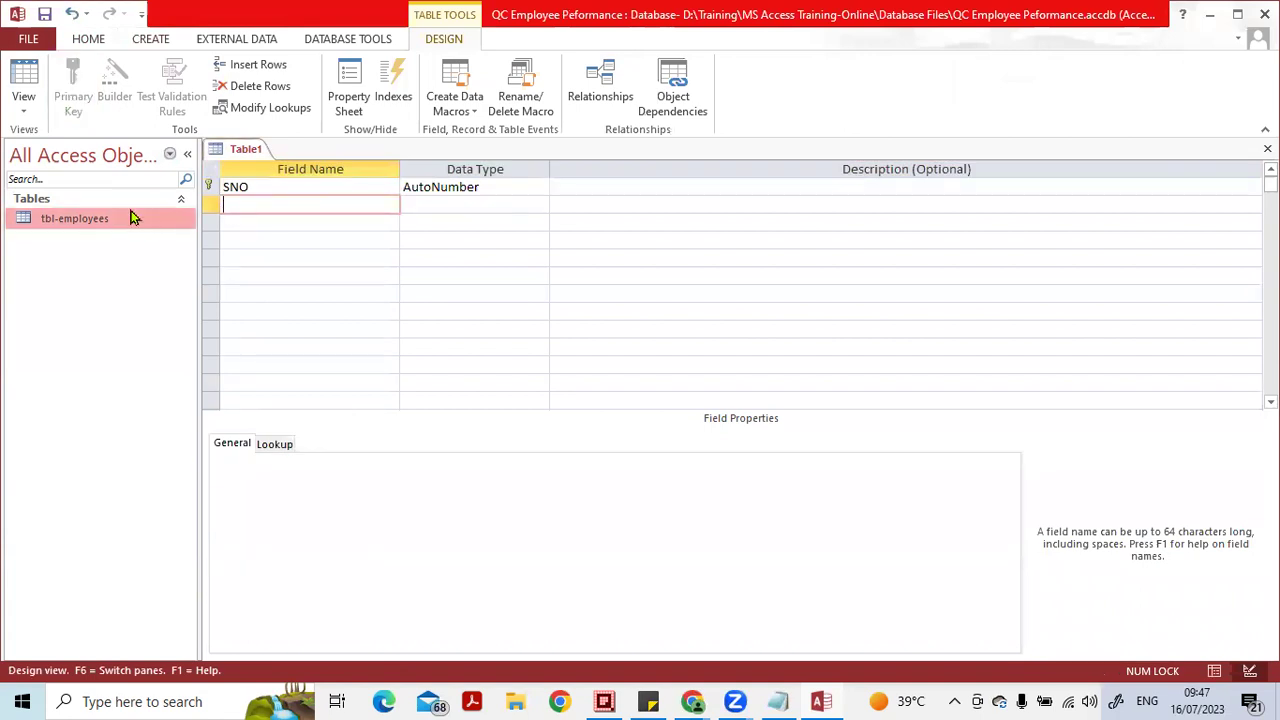
type("d")
key("Caps_Lock")
key("BackSpace")
type("D")
key("Caps_Lock")
type("ate of")
key("Caps_Lock")
type("T")
key("Caps_Lock")
type("estgi")
key("BackSpace")
key("BackSpace")
type("ing")
key("Tab")
type("d")
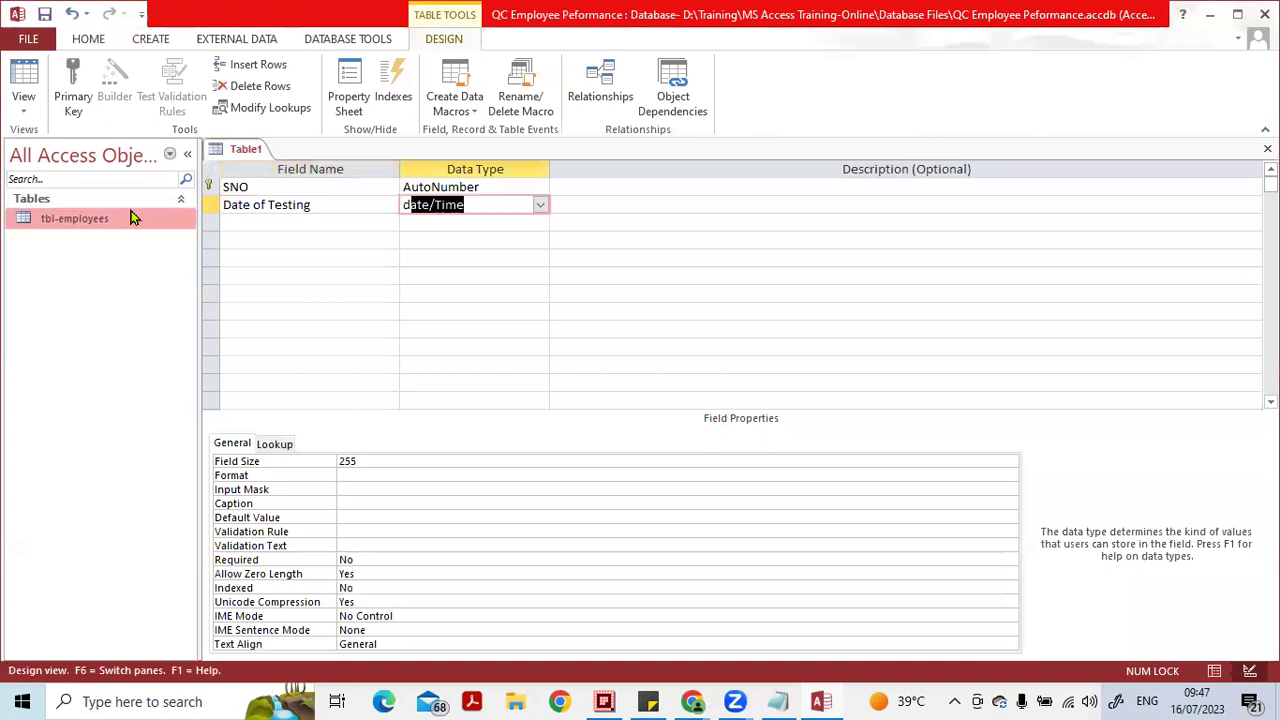
key("Tab")
key("shift+Tab")
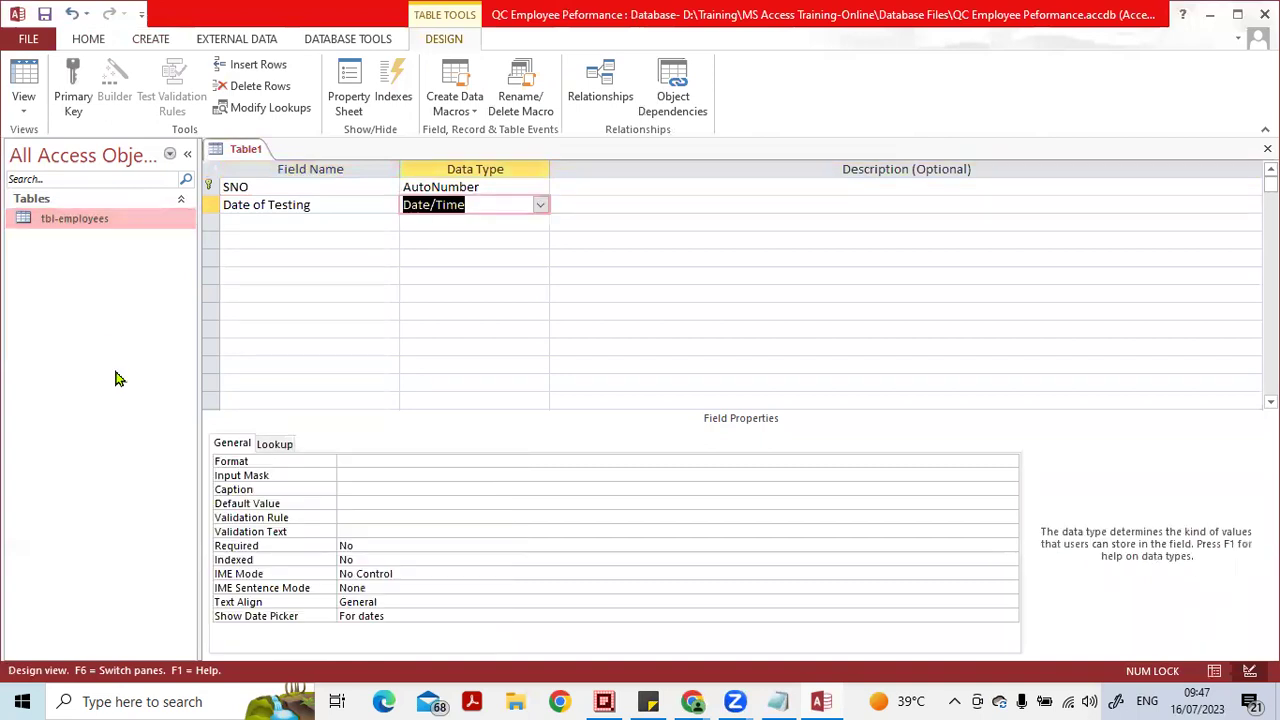
- Set the format of the Date of Testing field to Medium Date
left_click(355, 466)
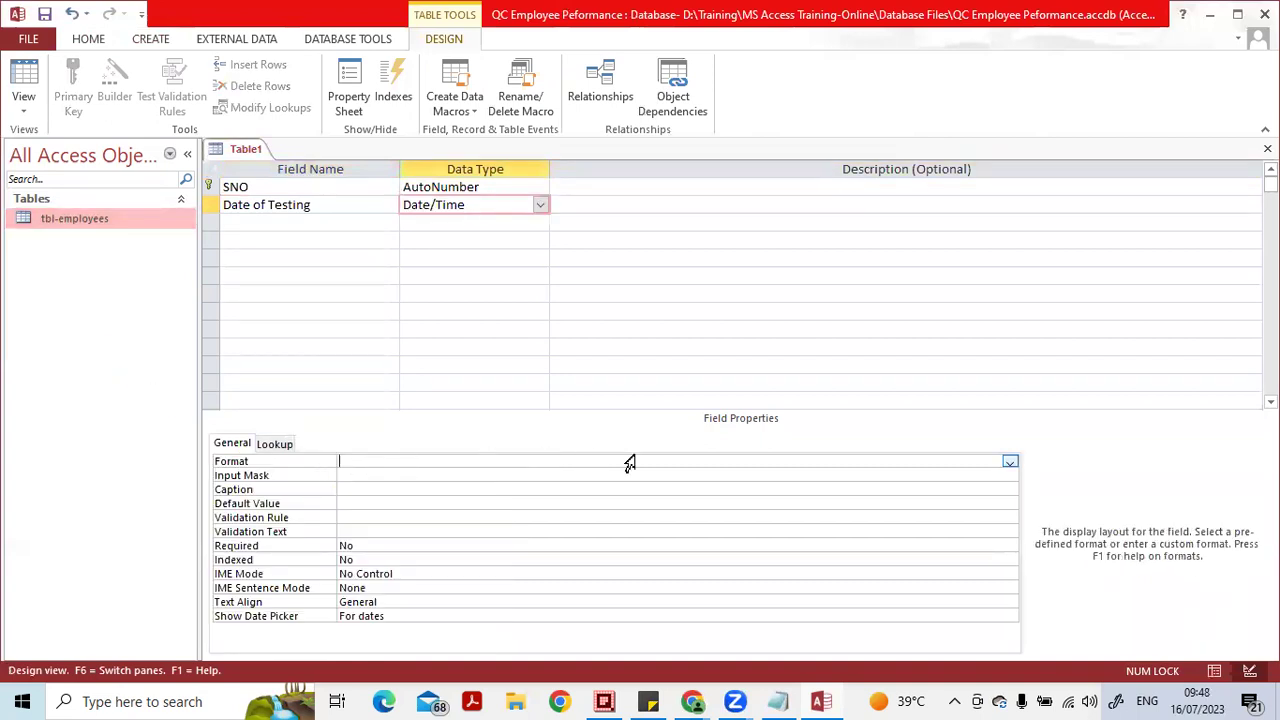
left_click(1009, 464)
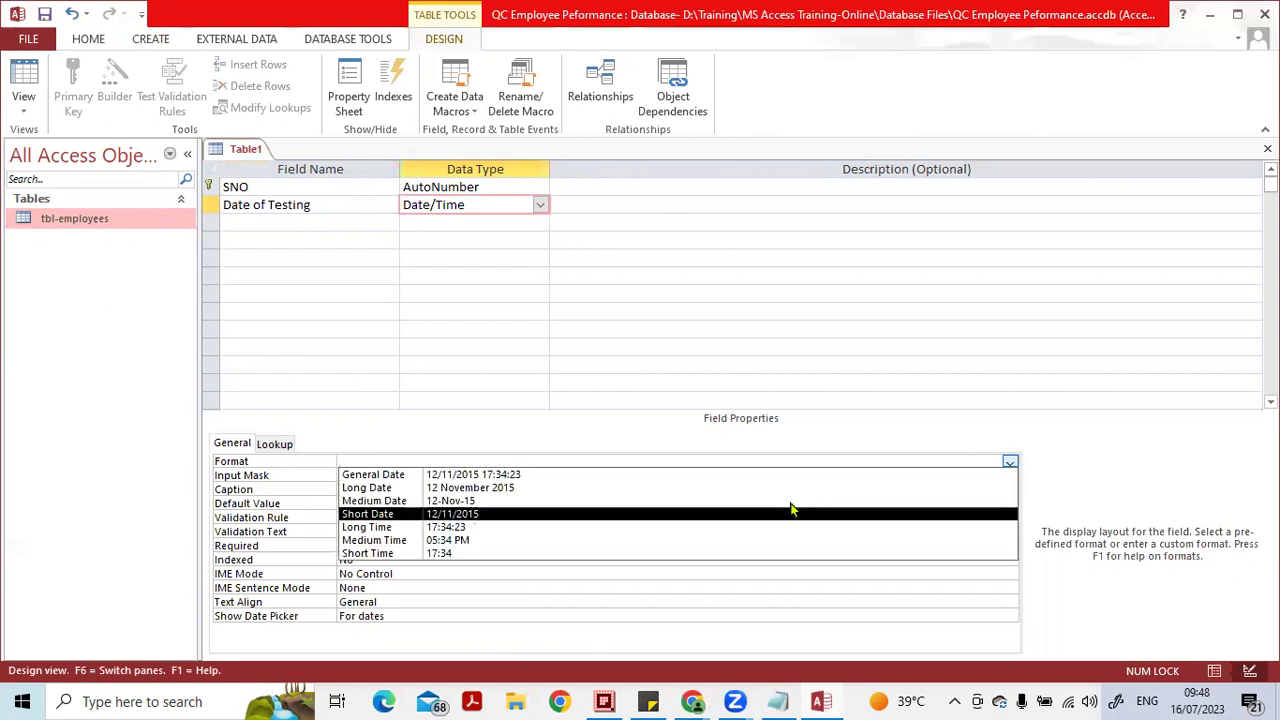
left_click(580, 501)
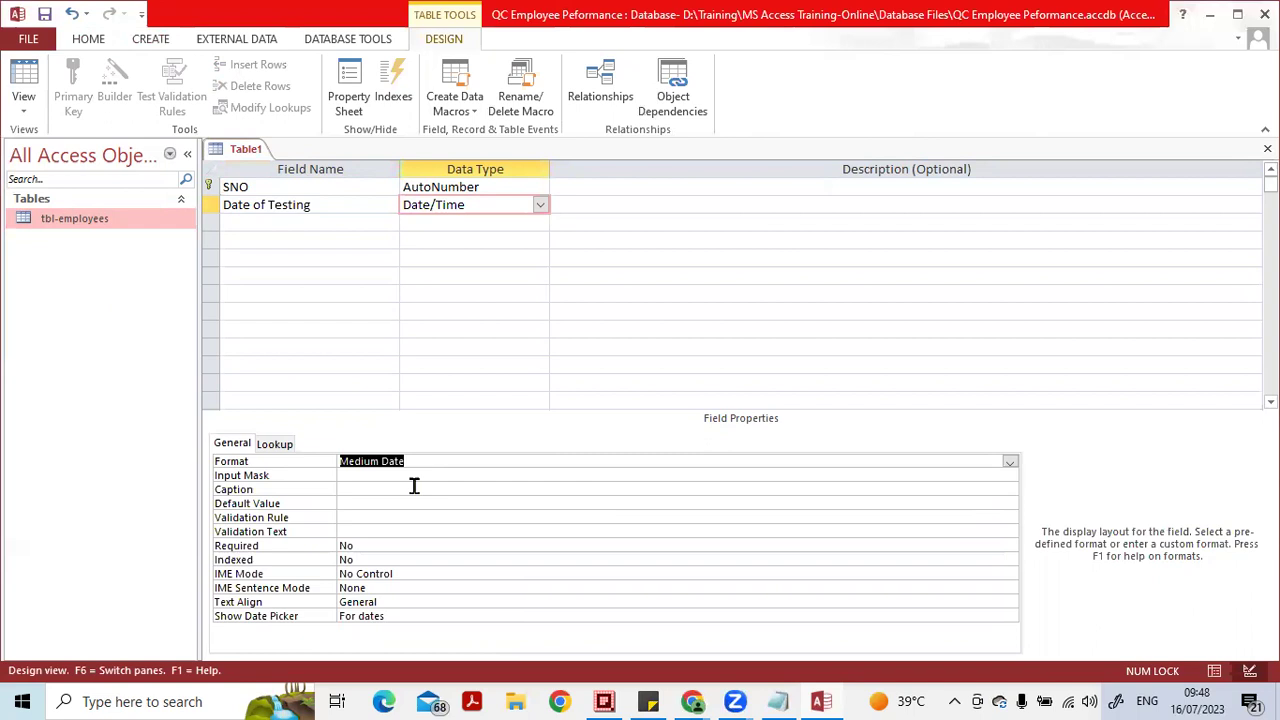
- Set the default value of the Date of Testing field to Now()
left_click(383, 476)
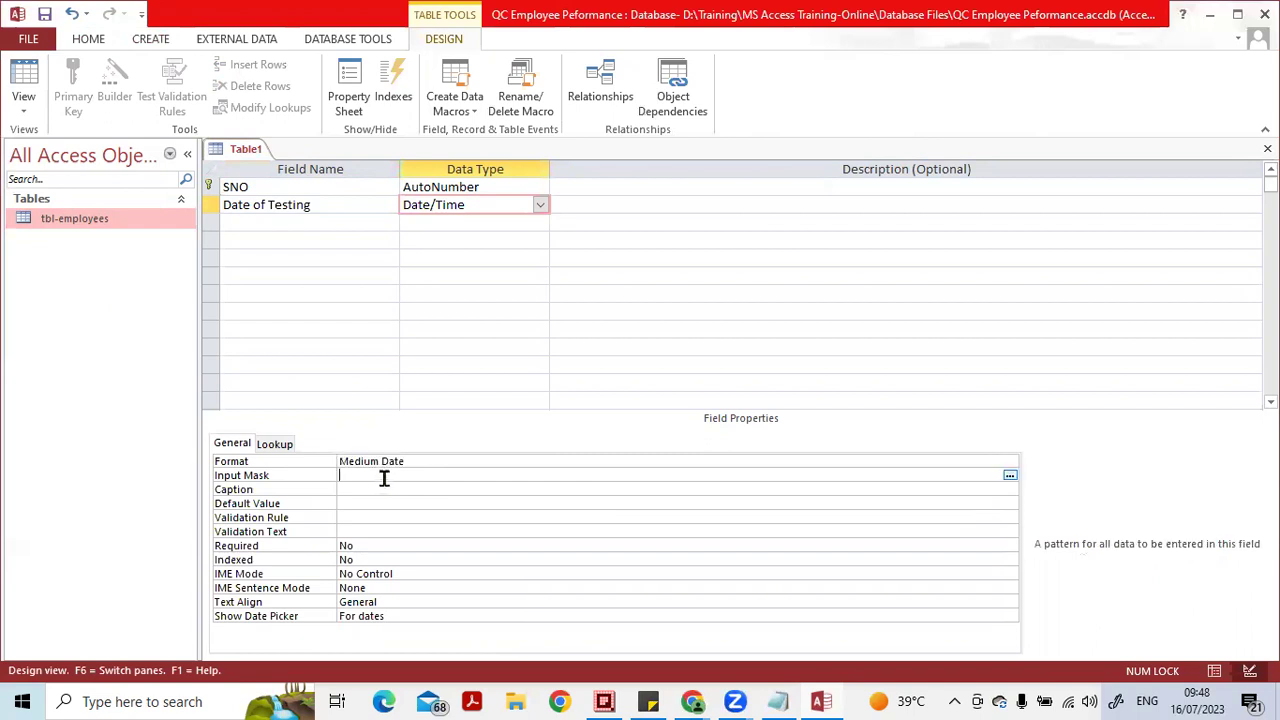
left_click(375, 503)
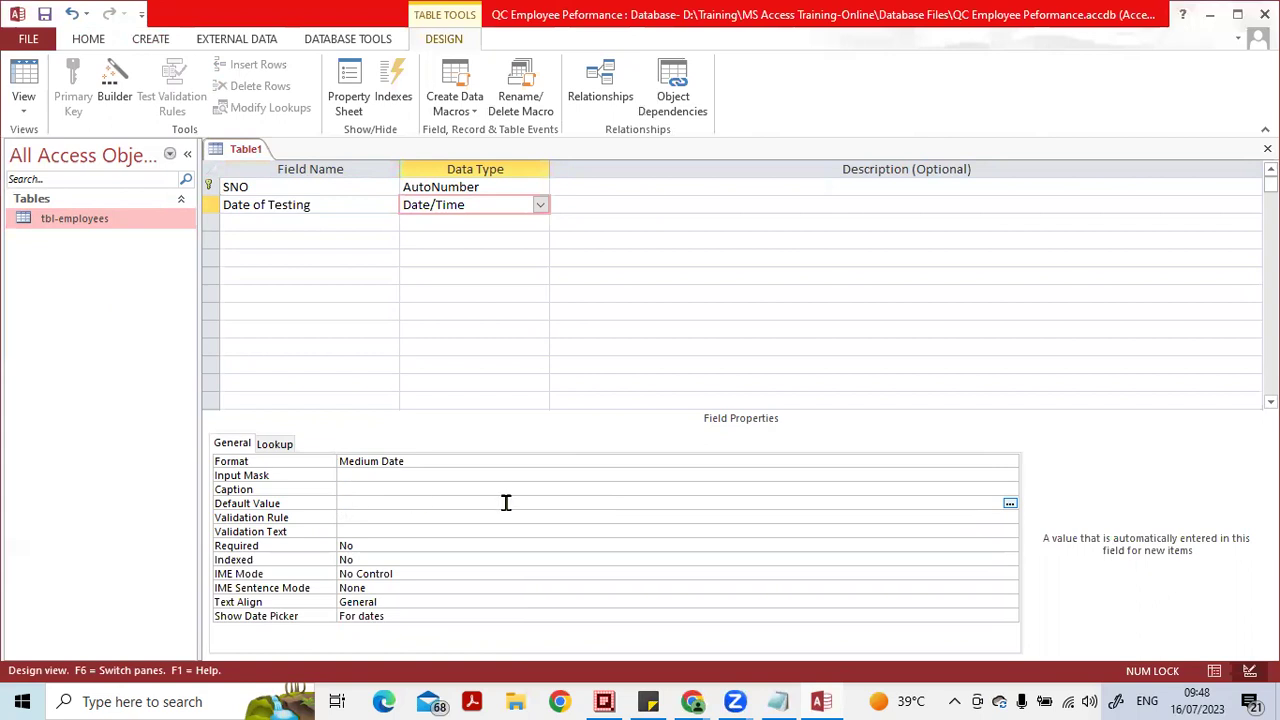
key("Caps_Lock")
type("N")
key("Caps_Lock")
type("ow()")
key("Down")
key("Up")
key("Down")
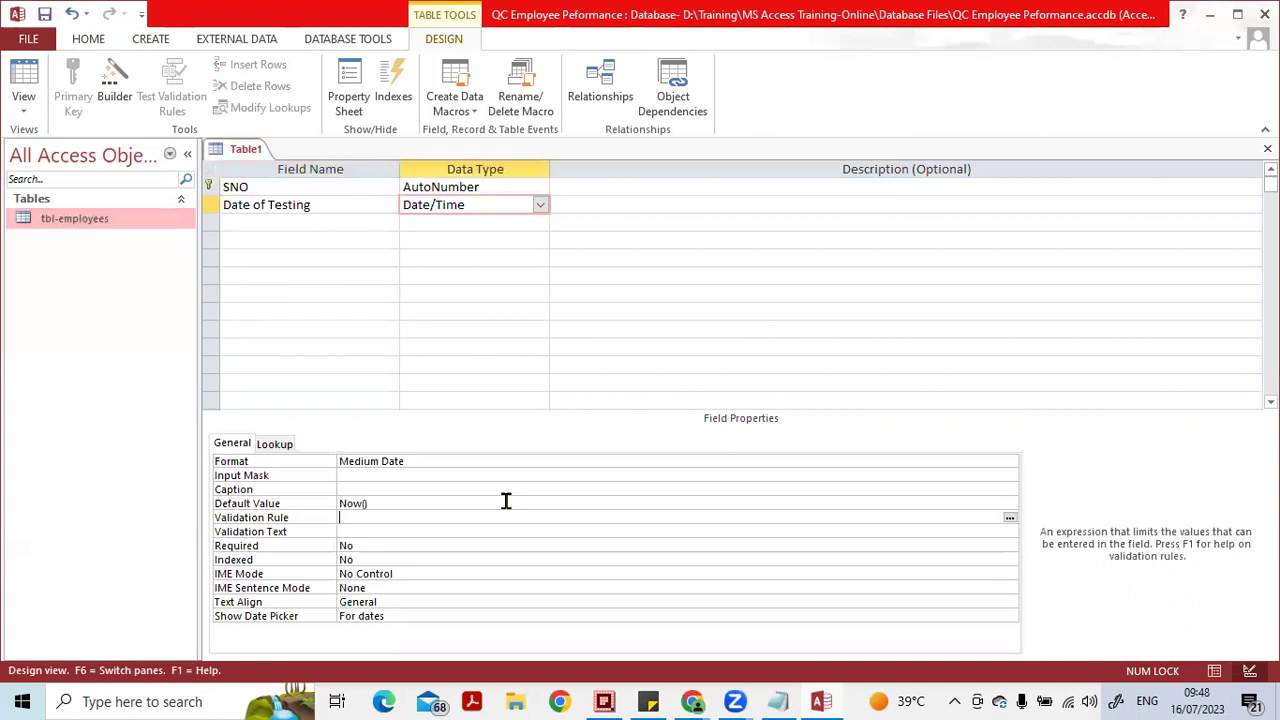
- Try Now()-1 as the default value of Date of Testing, then restore Now()
left_click(506, 501)
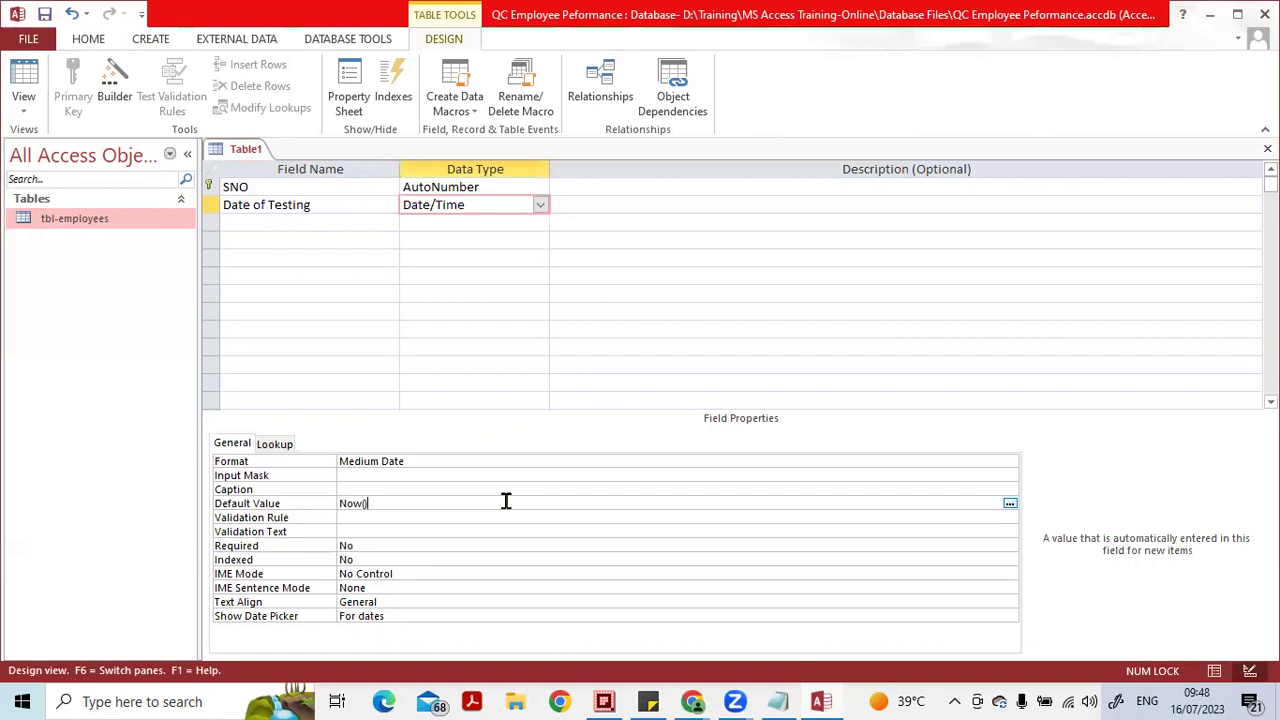
type("-1")
key("Return")
key("Up")
key("Return")
key("Up")
left_click(506, 501)
key("BackSpace")
key("BackSpace")
key("Return")
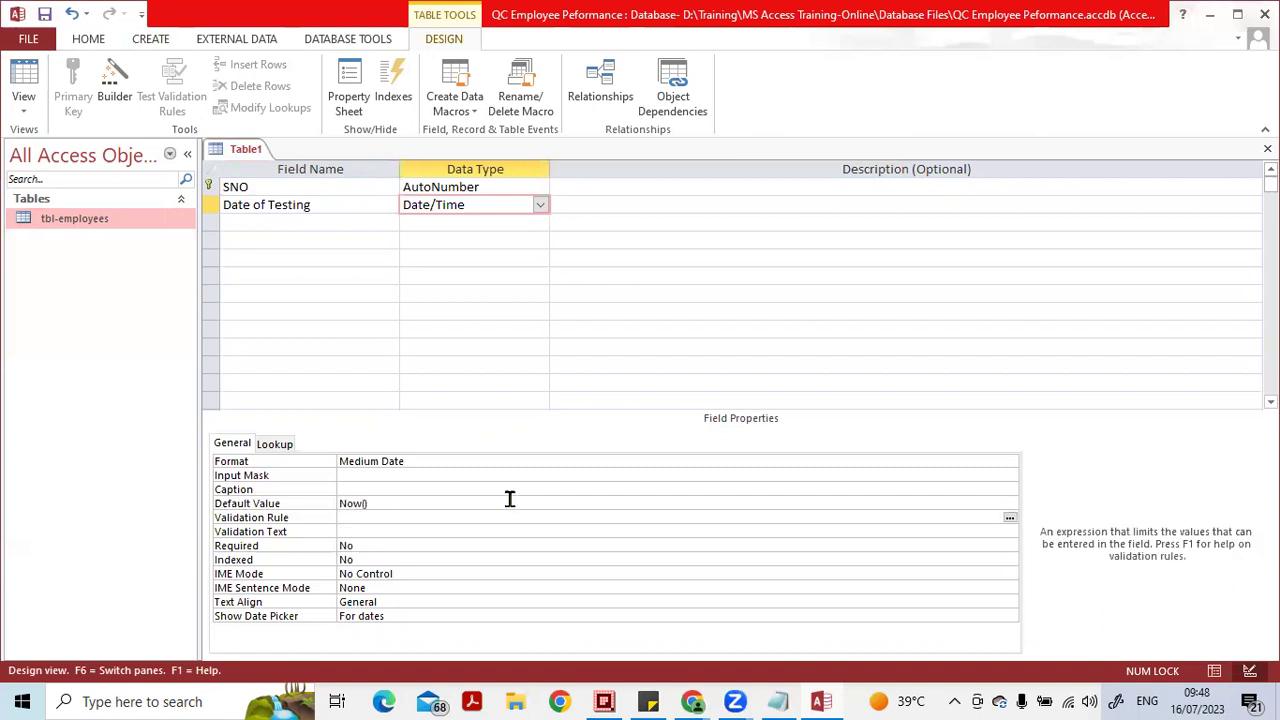
- Add a third field named "Shift" with the Short Text data type
left_click(348, 224)
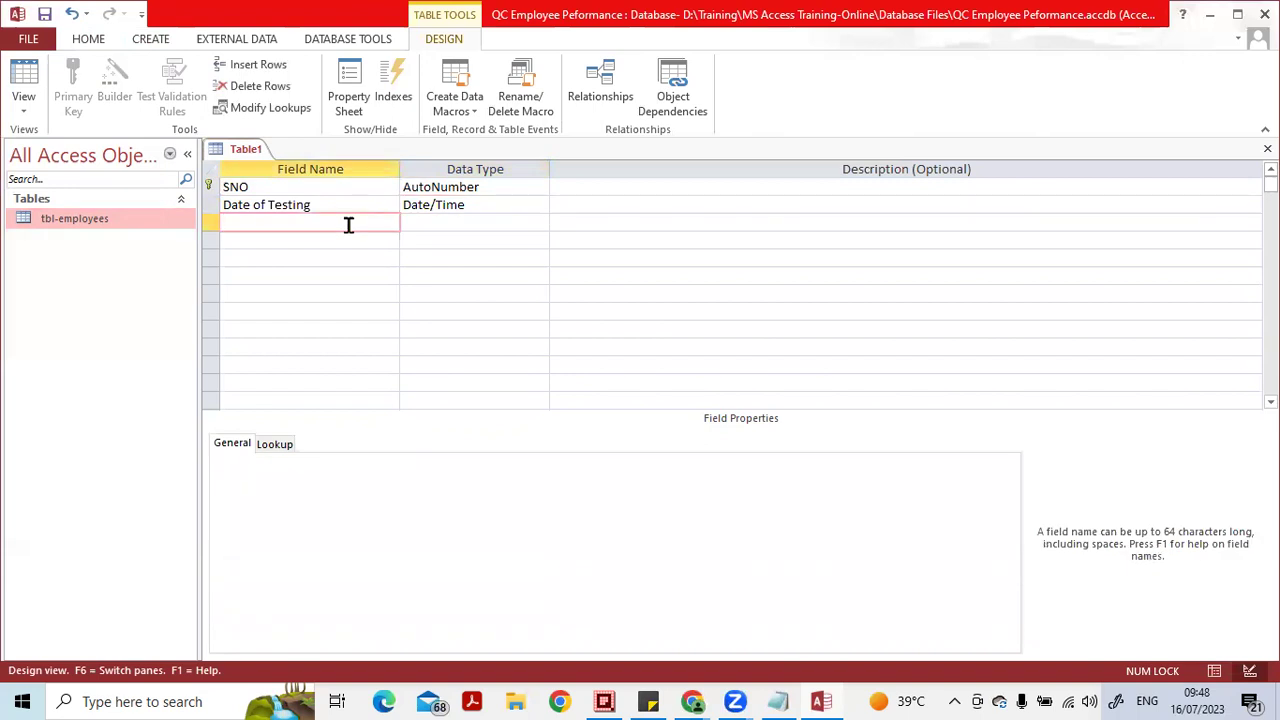
key("Caps_Lock")
type("S")
key("Caps_Lock")
type("hift")
key("Tab")
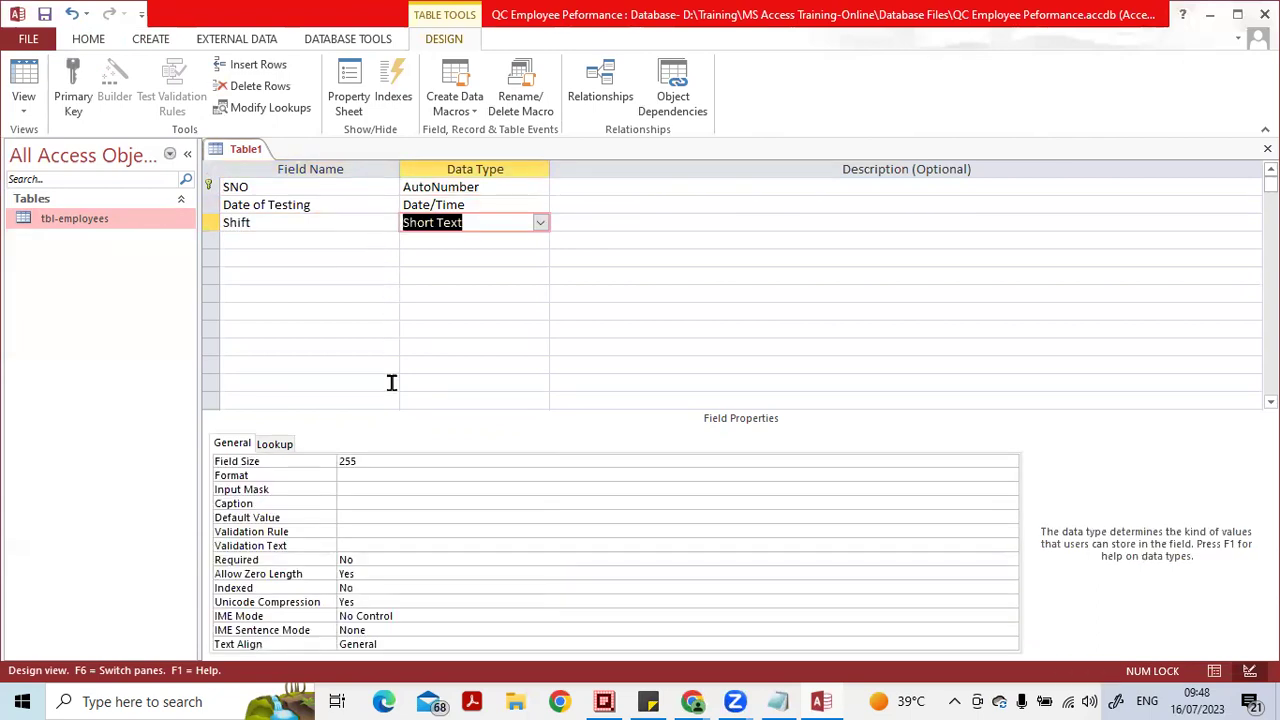
- Set the field size of the Shift field to 1
left_click(380, 458)
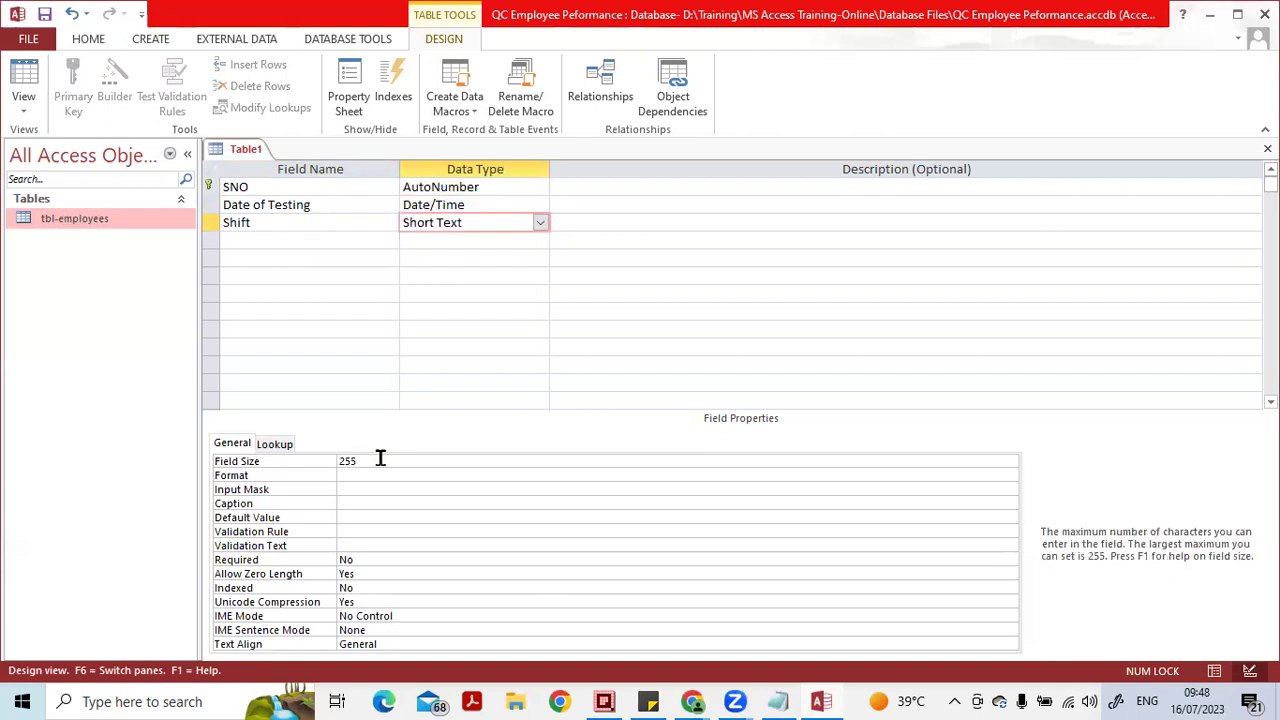
left_click_drag(327, 457, 358, 459)
type("1")
left_click(380, 475)
left_click(363, 461)
- Make the Shift field's lookup display as a Combo Box with Value List as its row source type
left_click(278, 446)
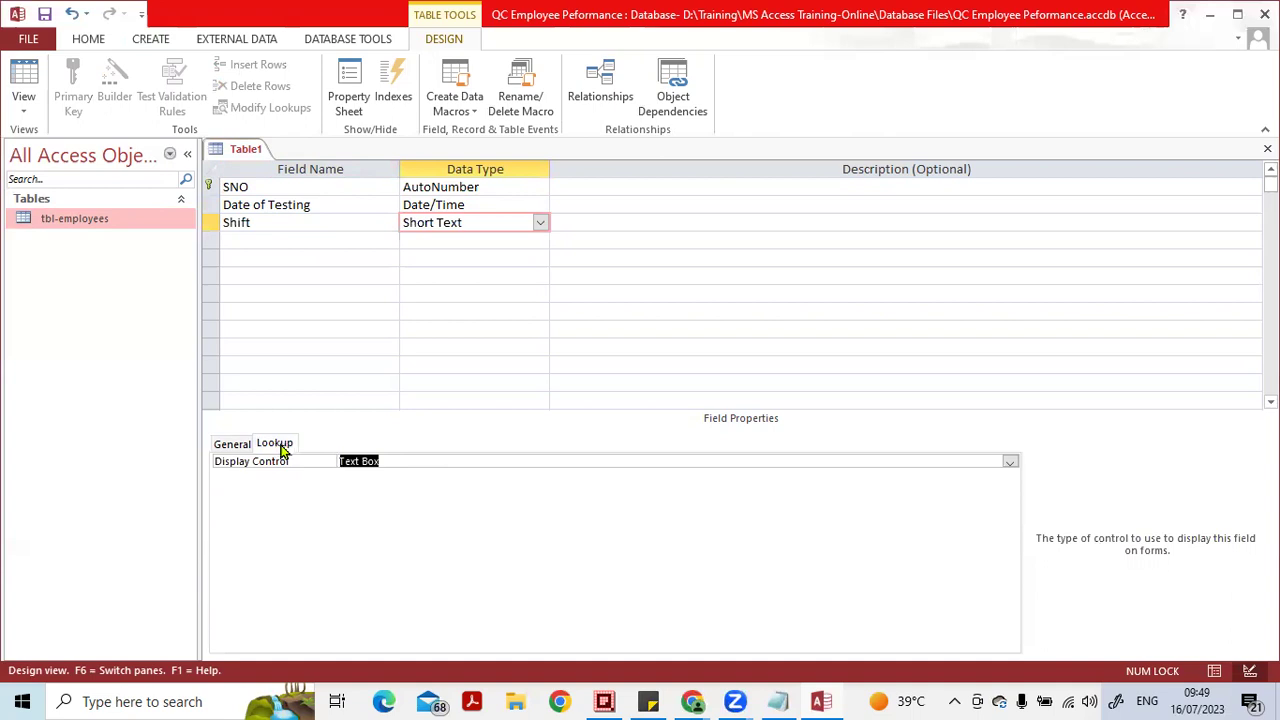
left_click(1010, 464)
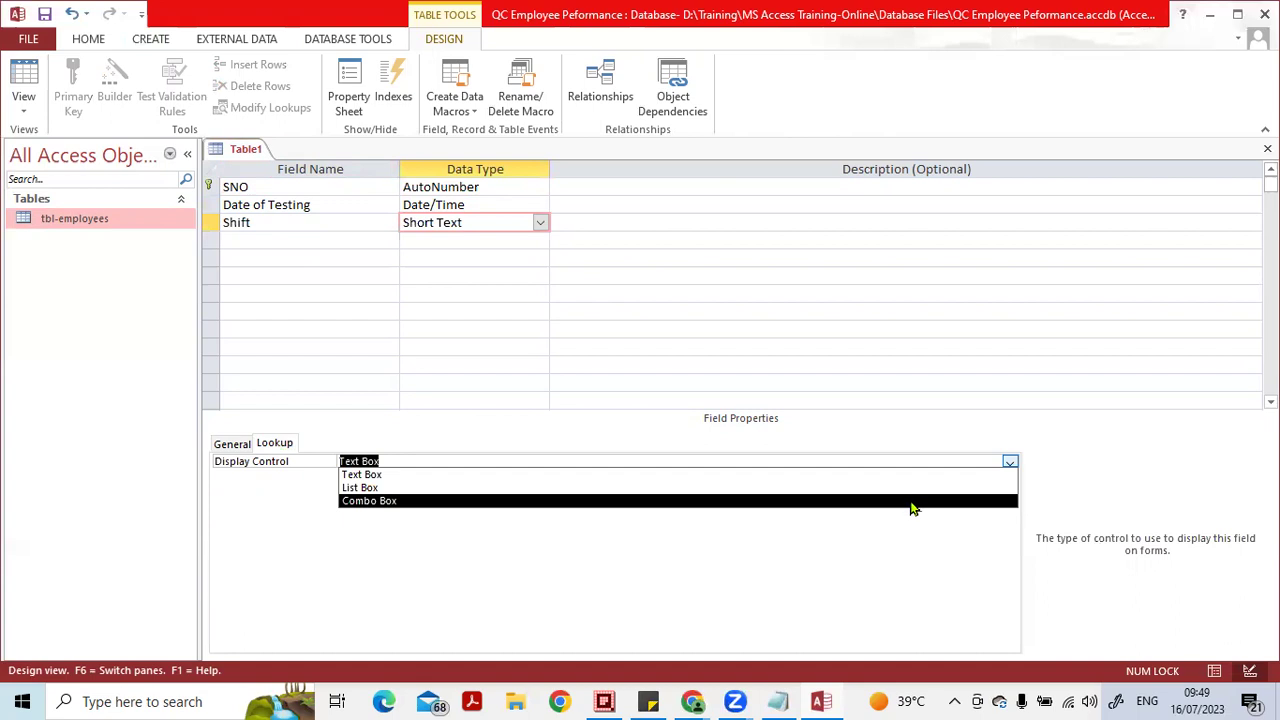
left_click(911, 502)
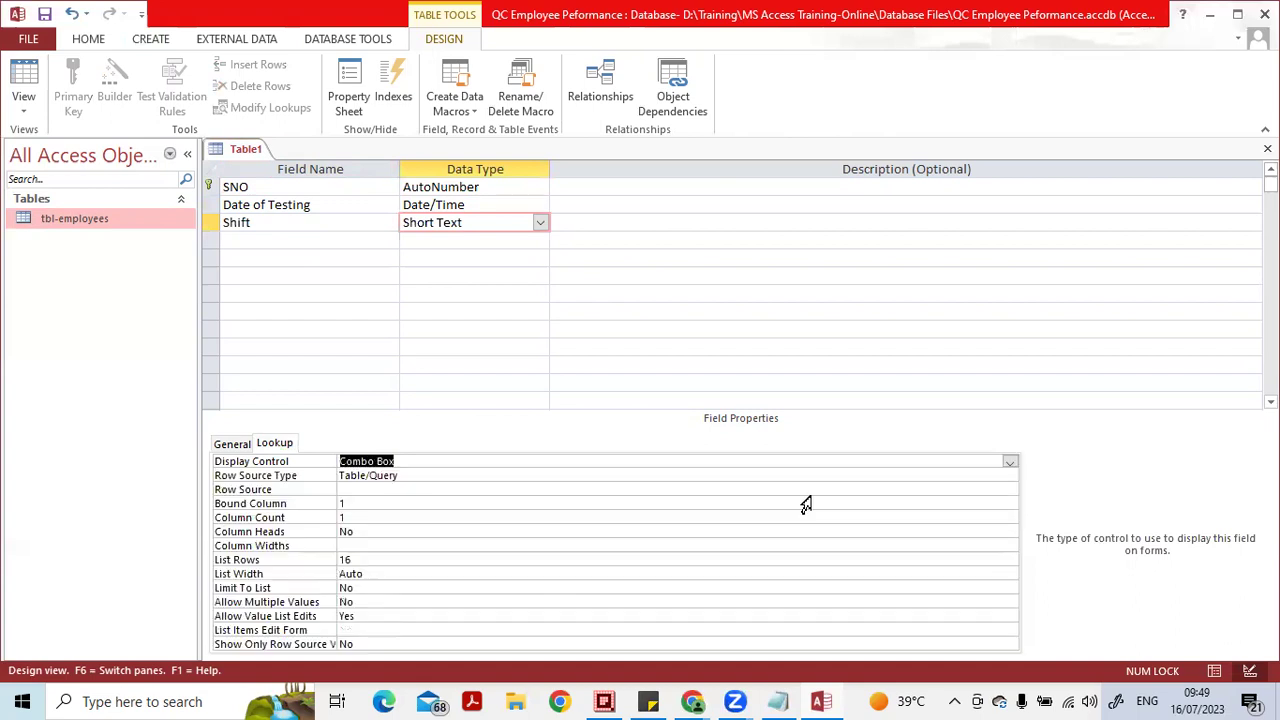
left_click(480, 477)
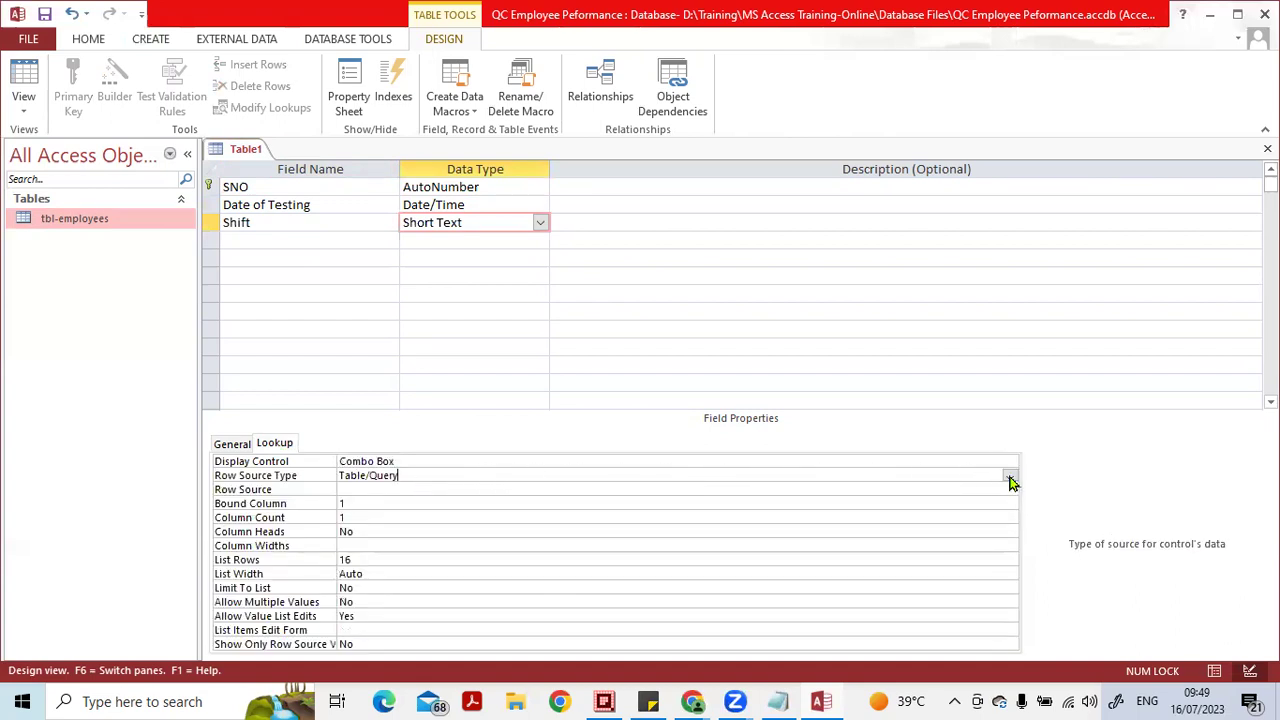
left_click(1009, 476)
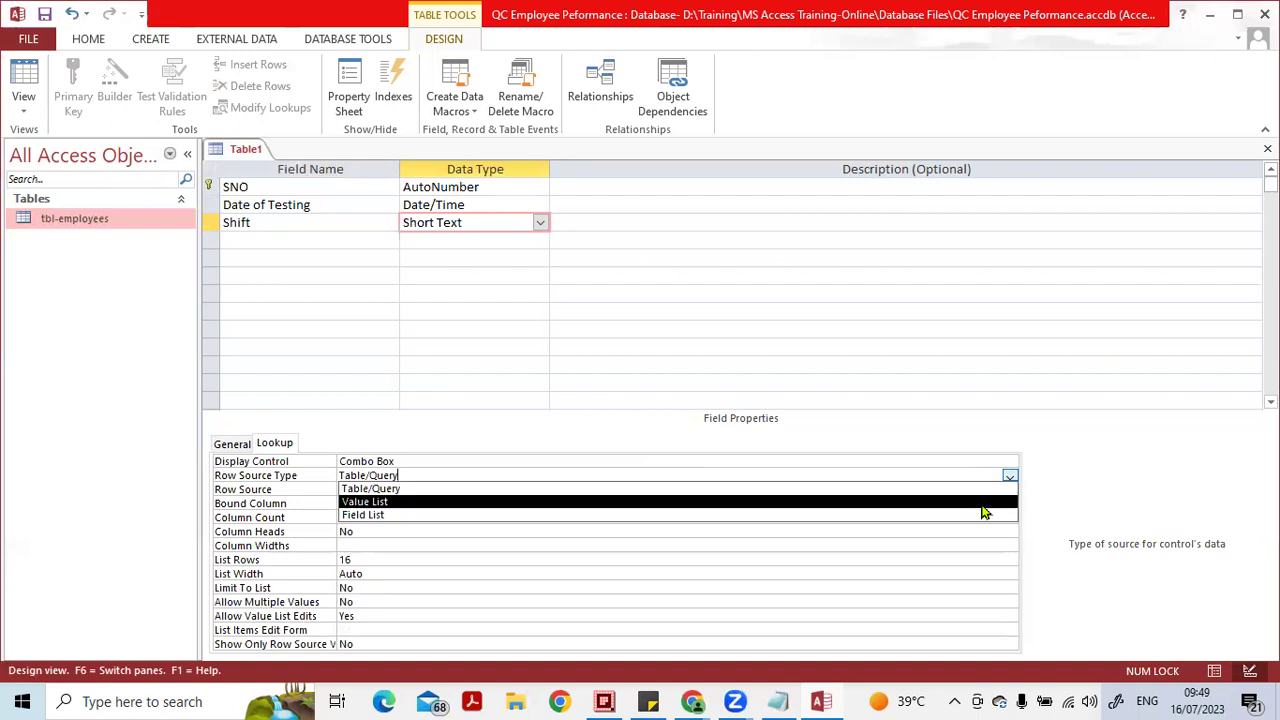
left_click(983, 505)
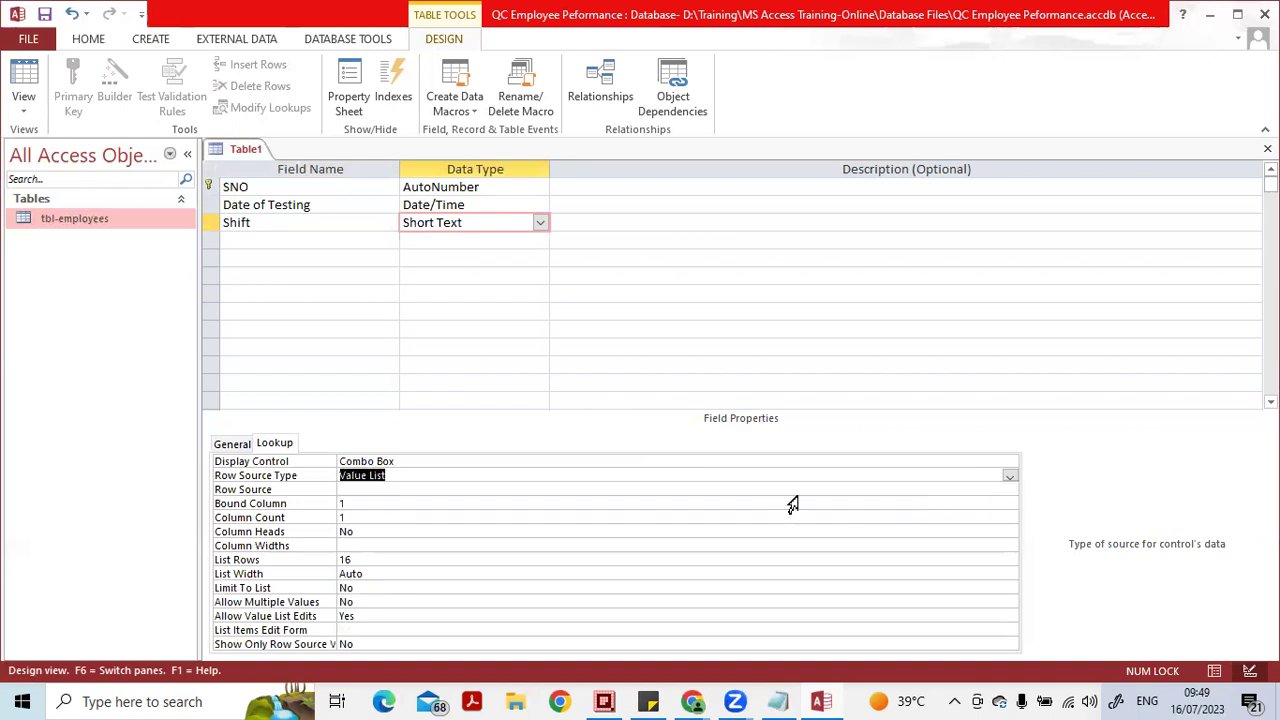
- Enter A,B,C,G,D,N as the row source of the Shift field's lookup
left_click(442, 490)
key("Caps_Lock")
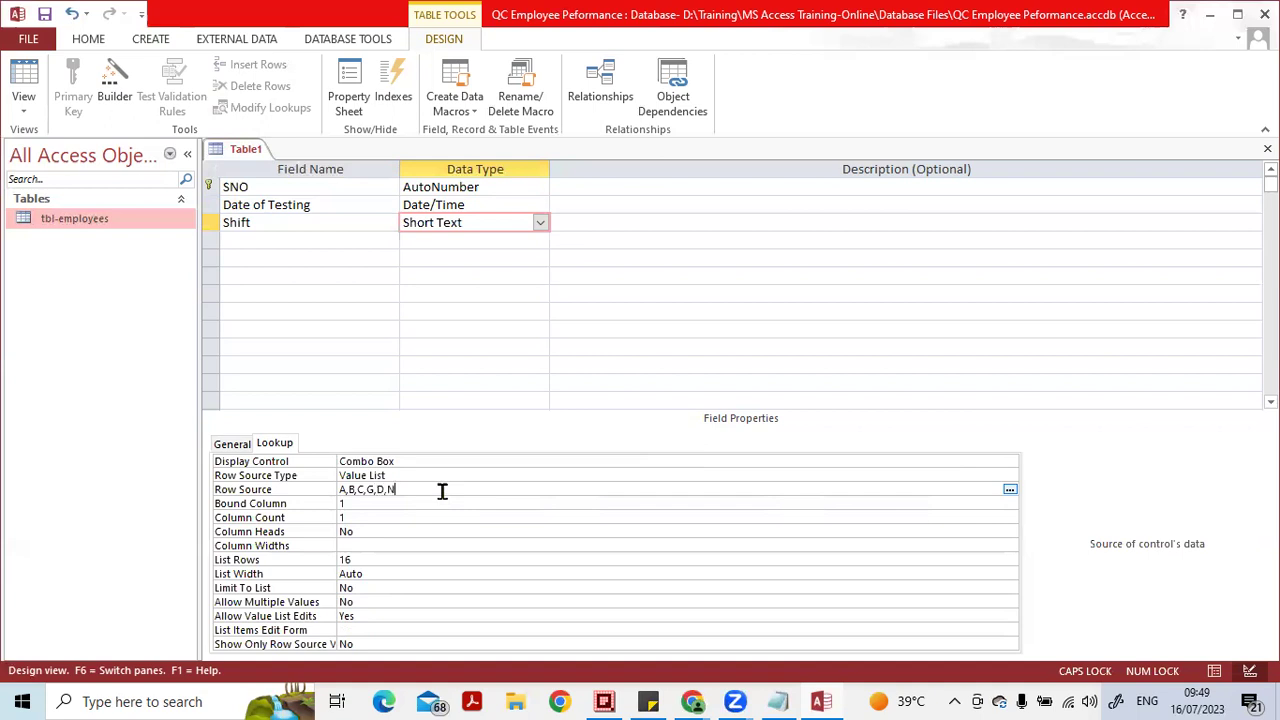
key("Return")
key("Up")
- Add a fourth field named "Employee" with the Short Text data type
left_click(315, 244)
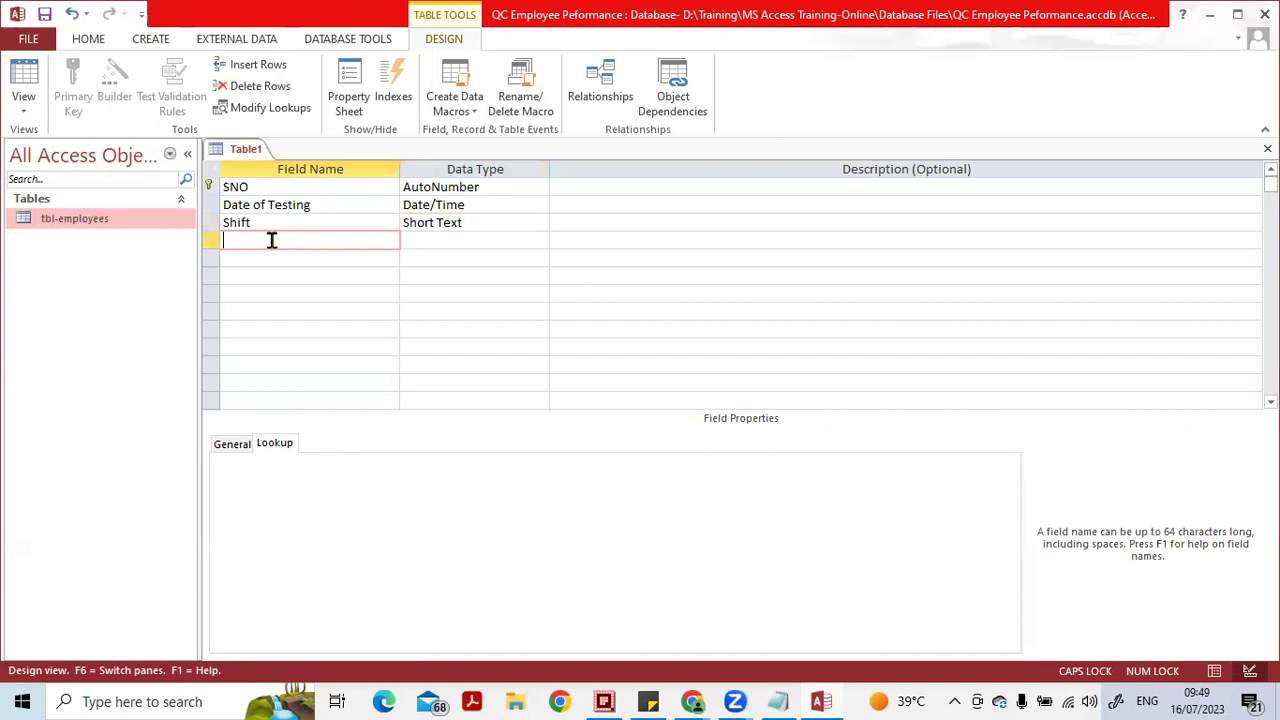
key("Caps_Lock")
type("mployee")
key("Tab")
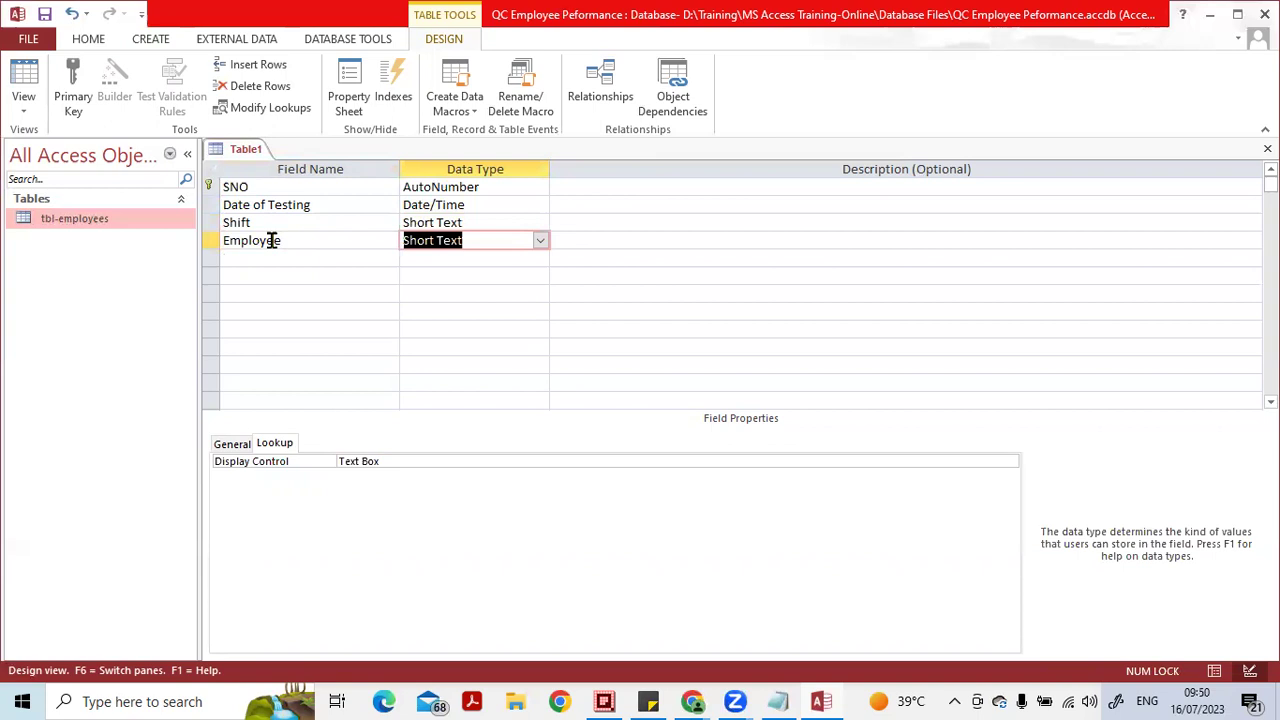
- Make the Employee field's lookup display as a Combo Box with Table/Query as its row source type
left_click(232, 444)
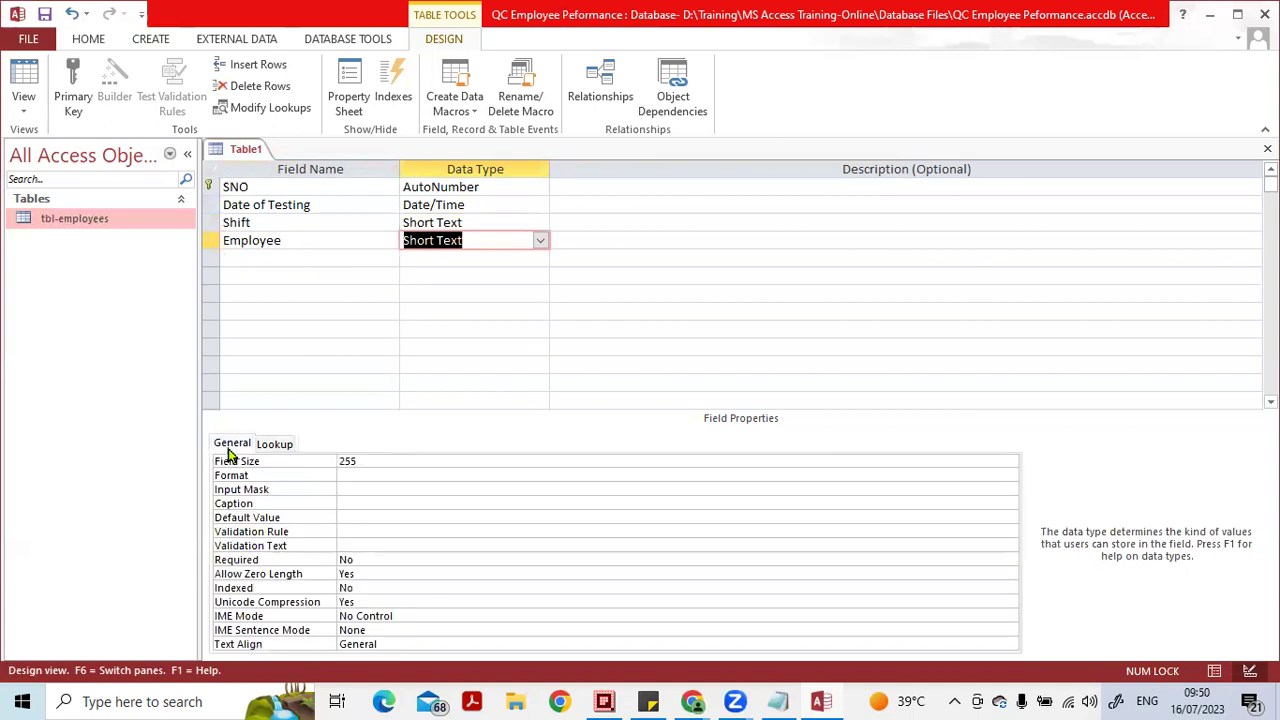
left_click(370, 464)
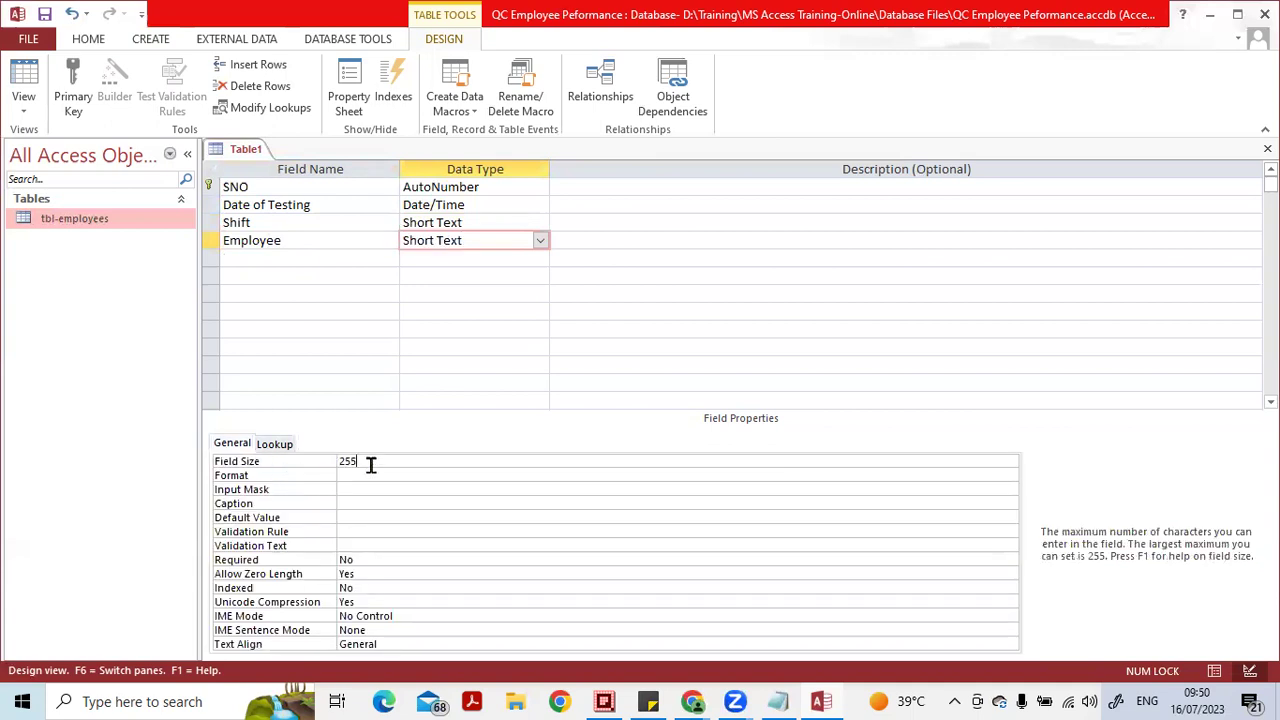
left_click(280, 448)
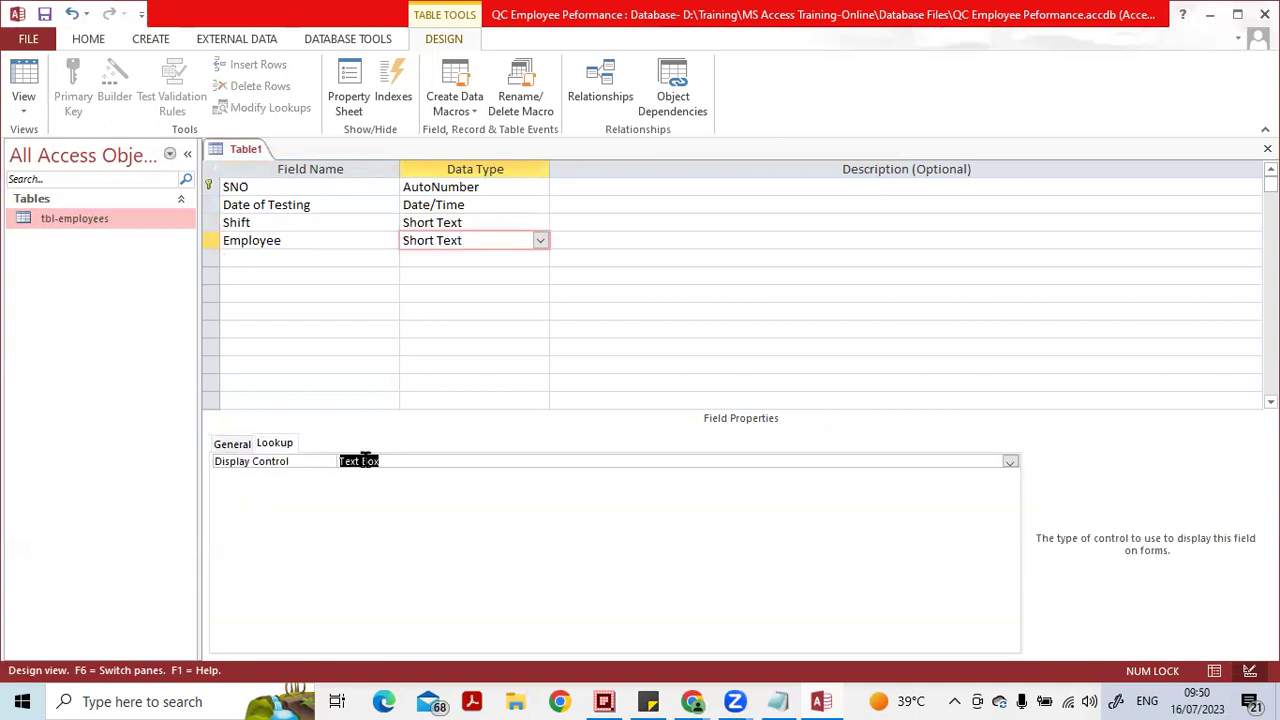
left_click(1010, 462)
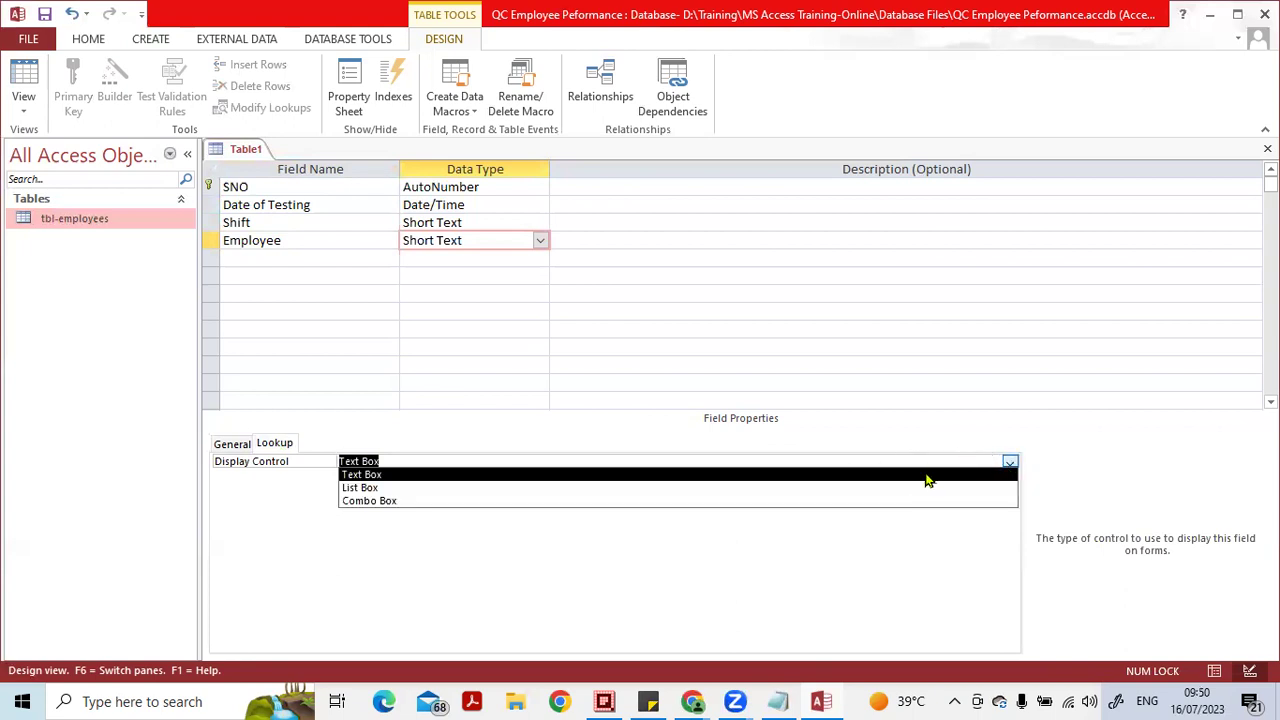
left_click(894, 501)
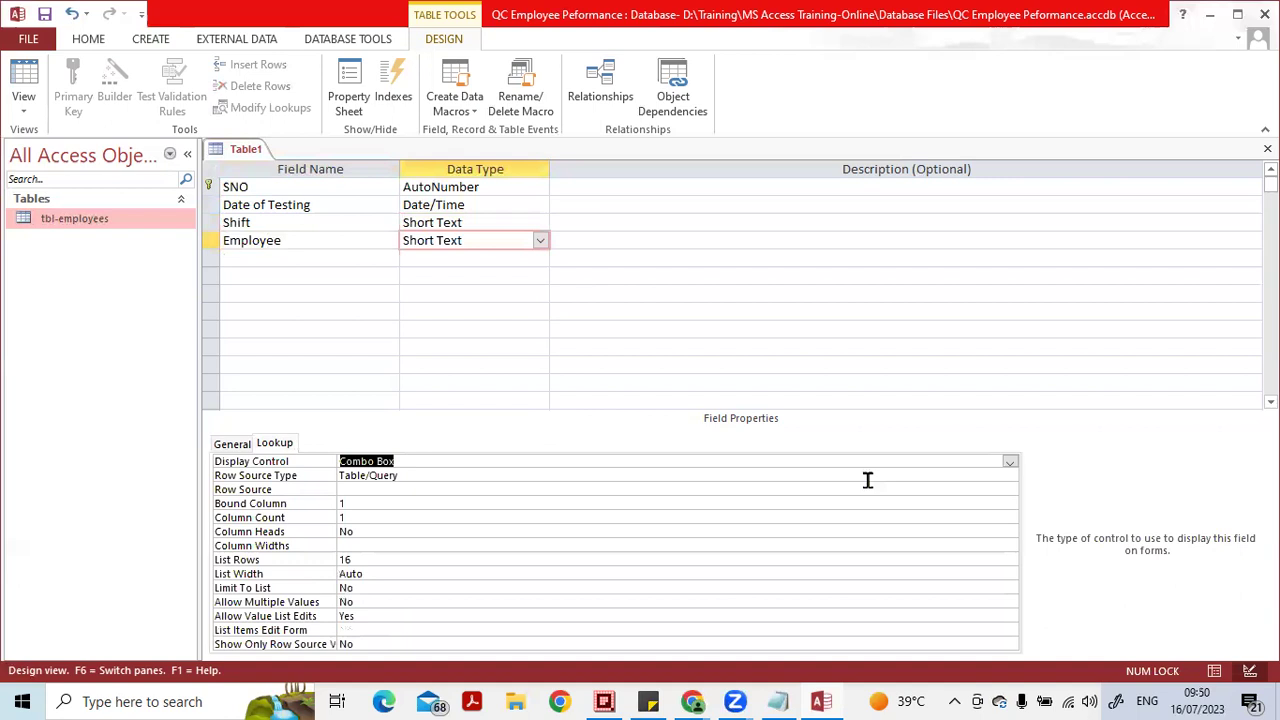
left_click(411, 477)
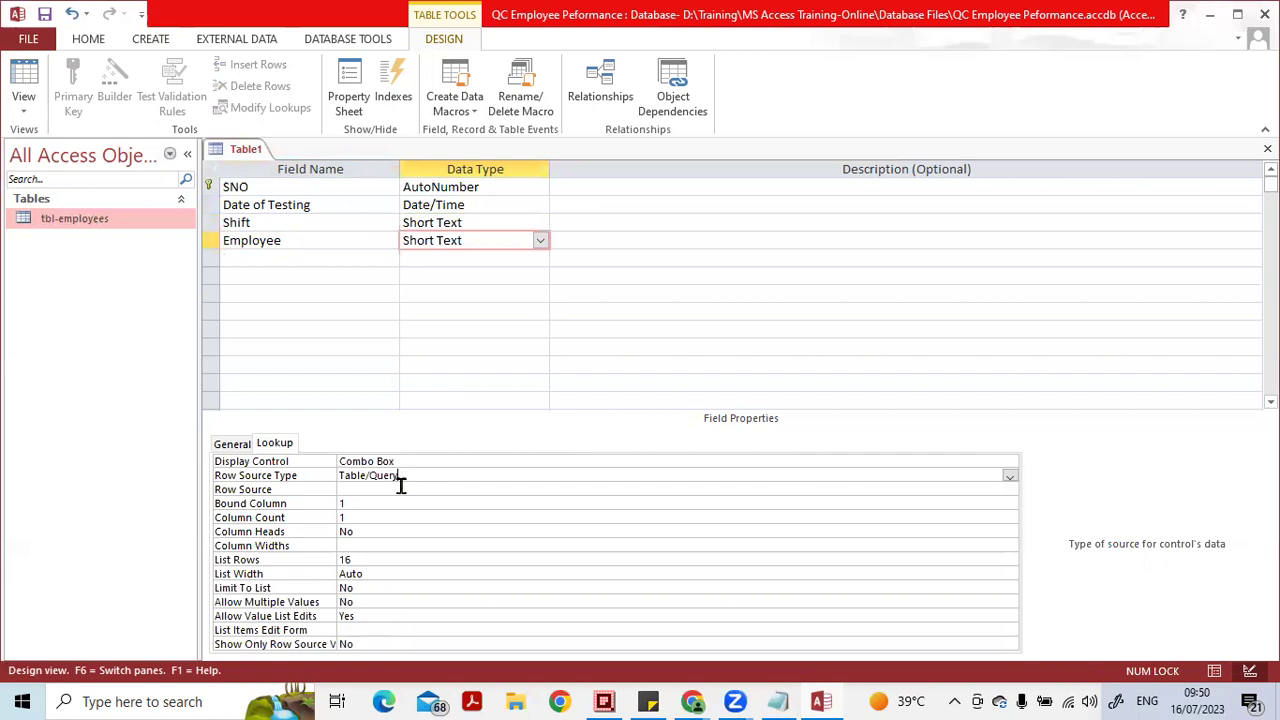
left_click(1009, 478)
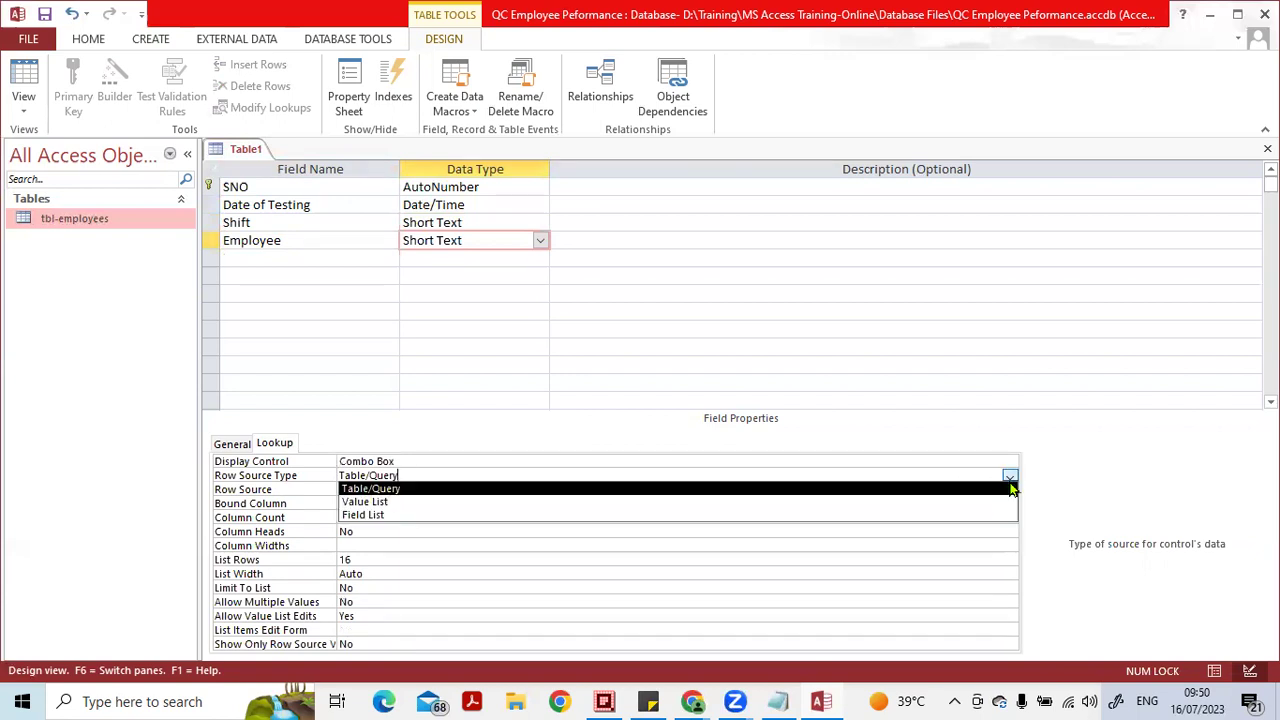
left_click(1010, 488)
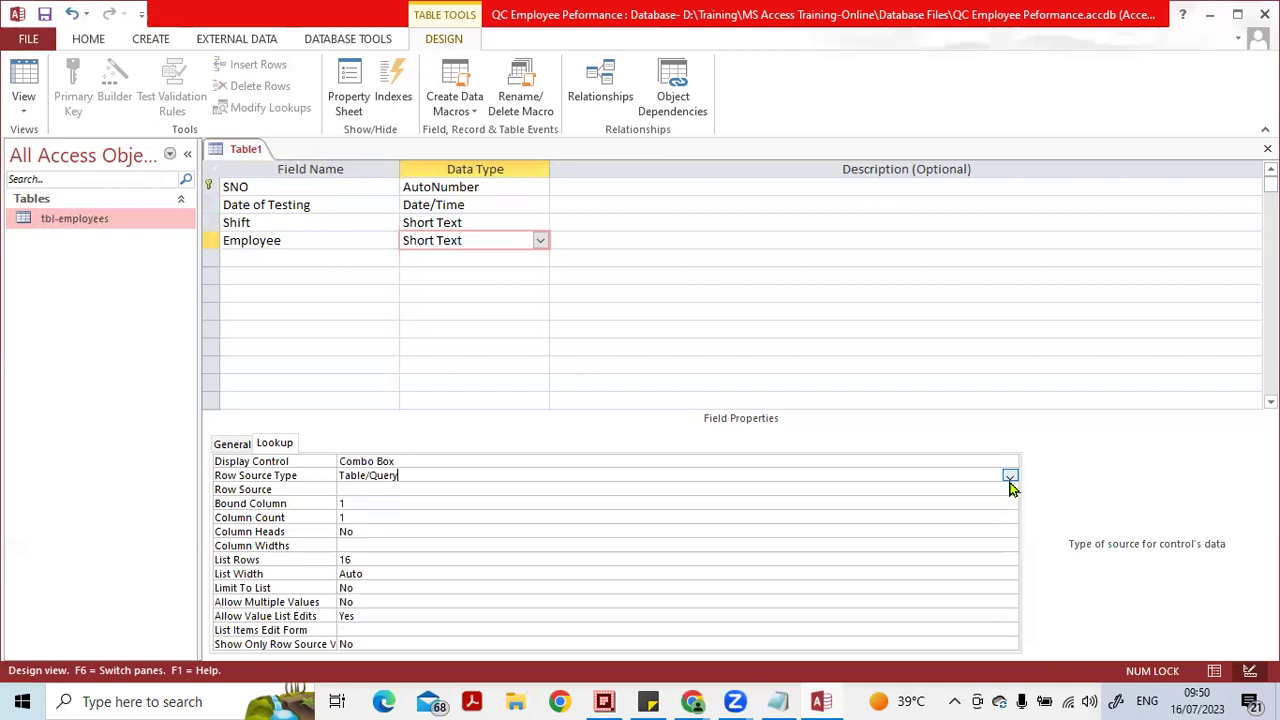
- Choose tbl-employees as the row source of the Employee field's lookup
left_click(388, 490)
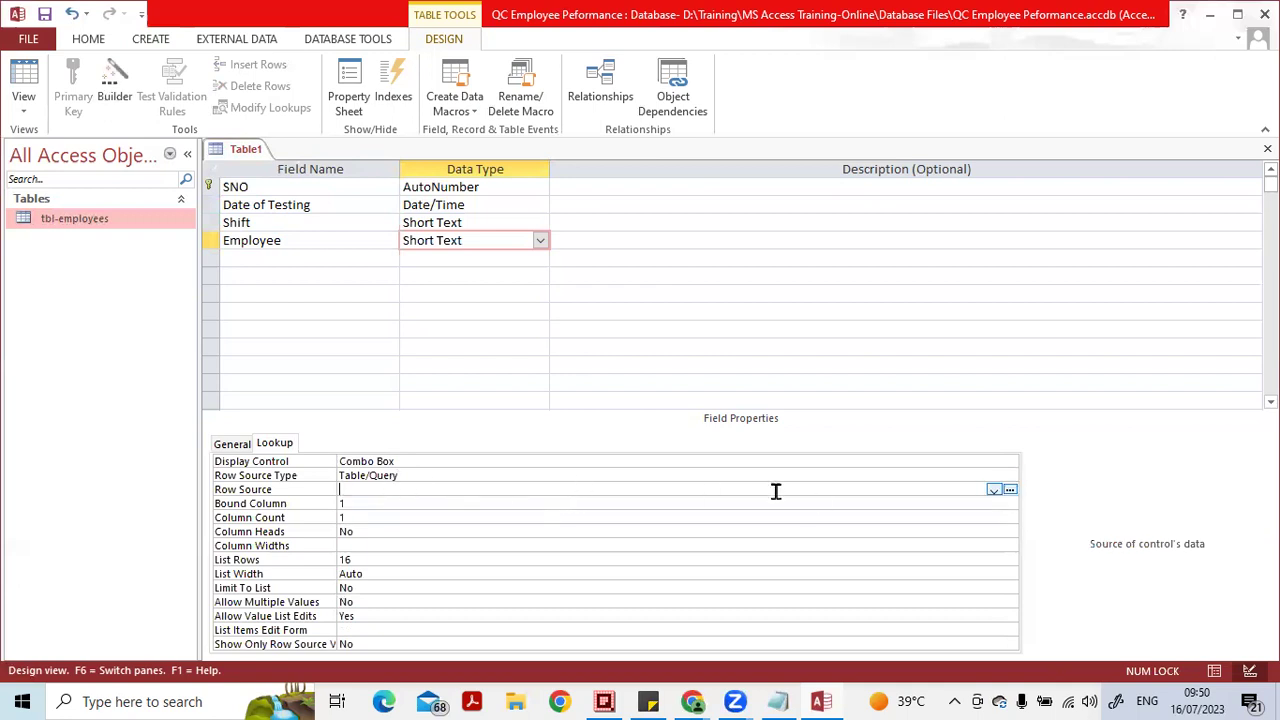
left_click(993, 490)
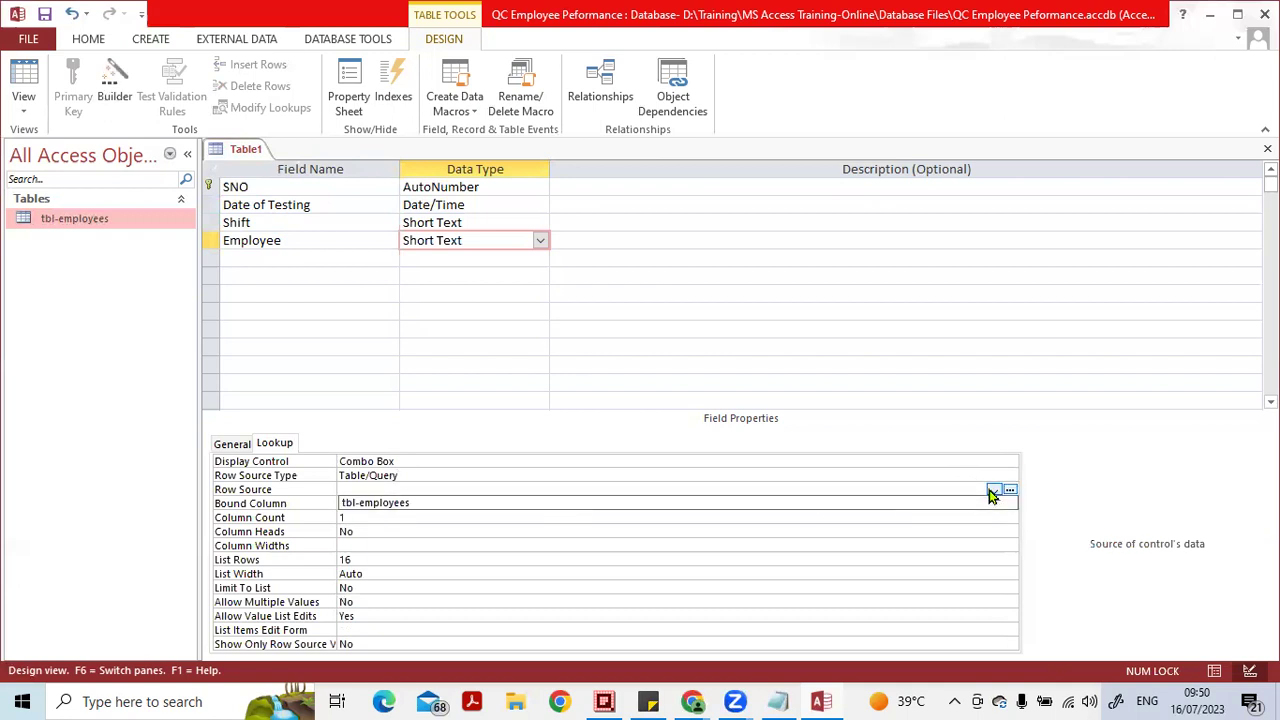
left_click(436, 503)
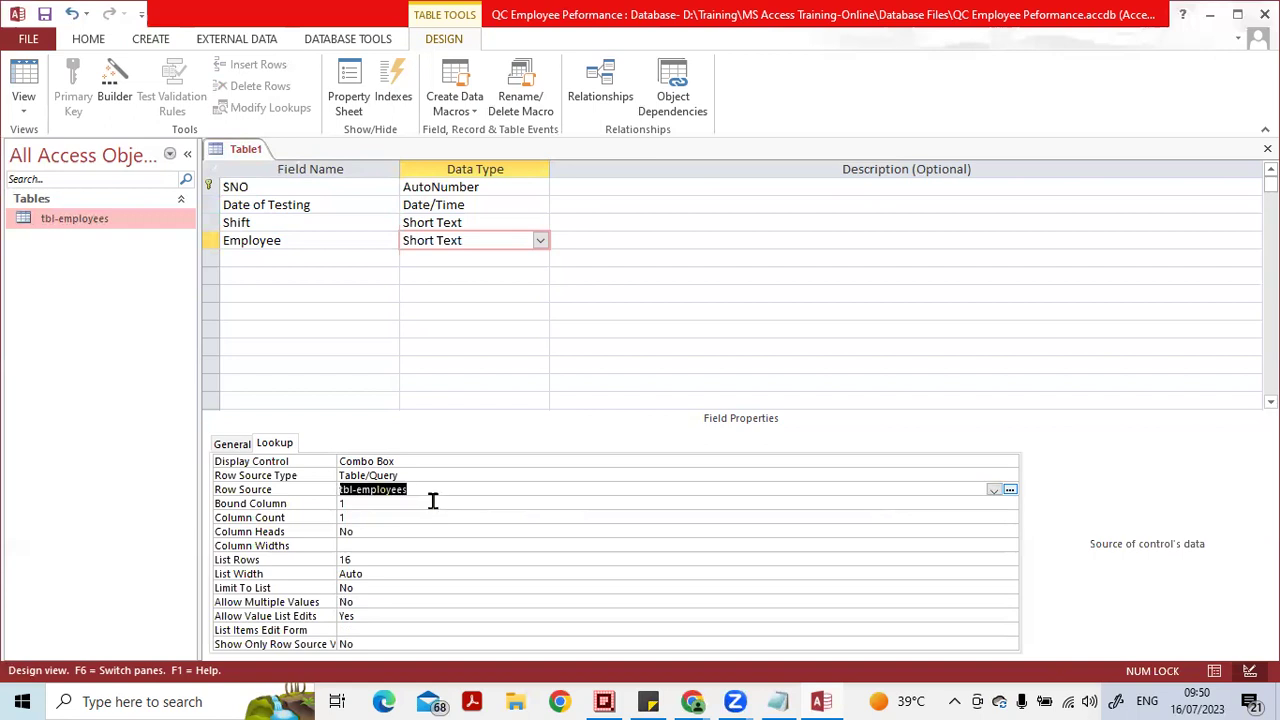
left_click(433, 503)
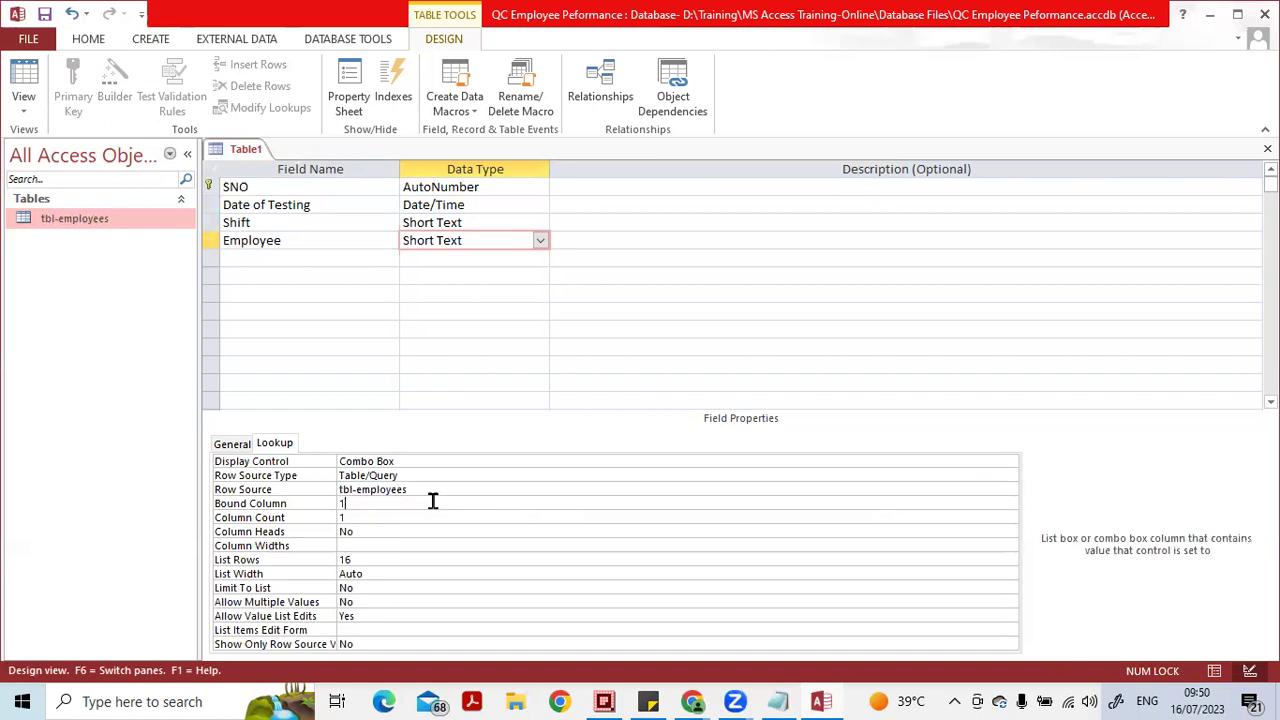
- Build a row source query on tbl-employees with the Employee ID and Employee Name fields, and save it to the property
left_click(441, 489)
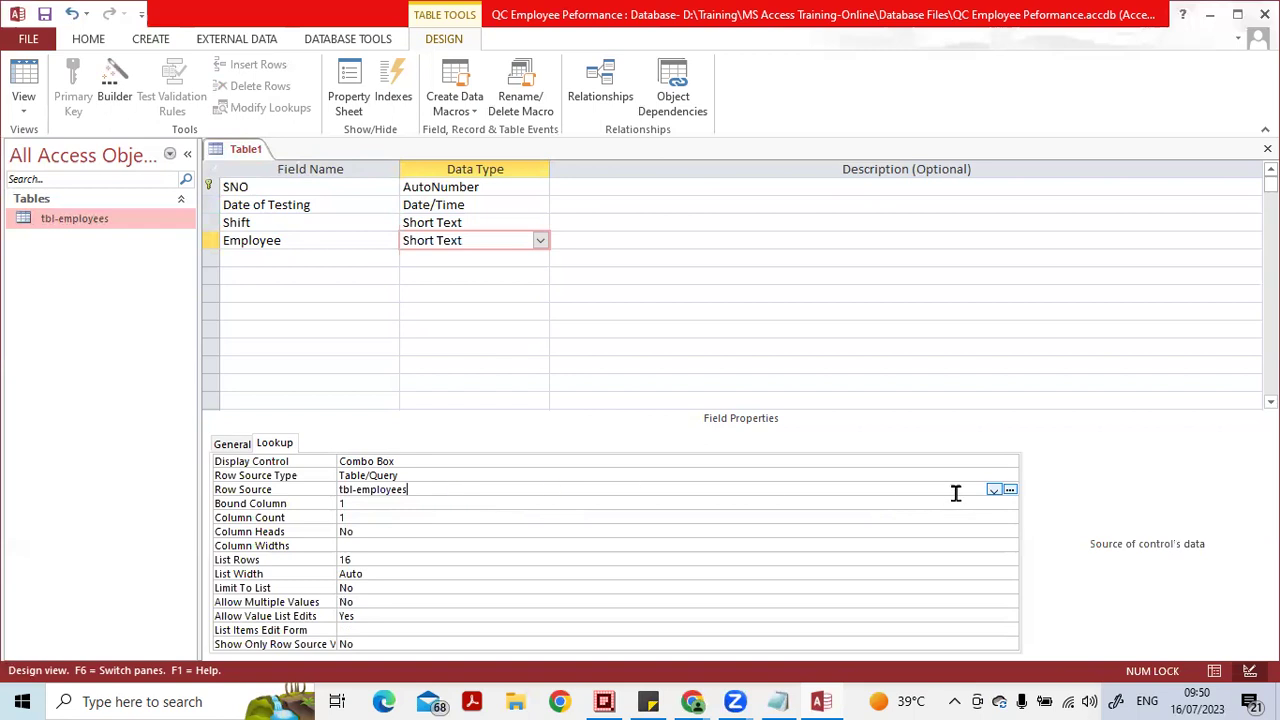
left_click(1010, 491)
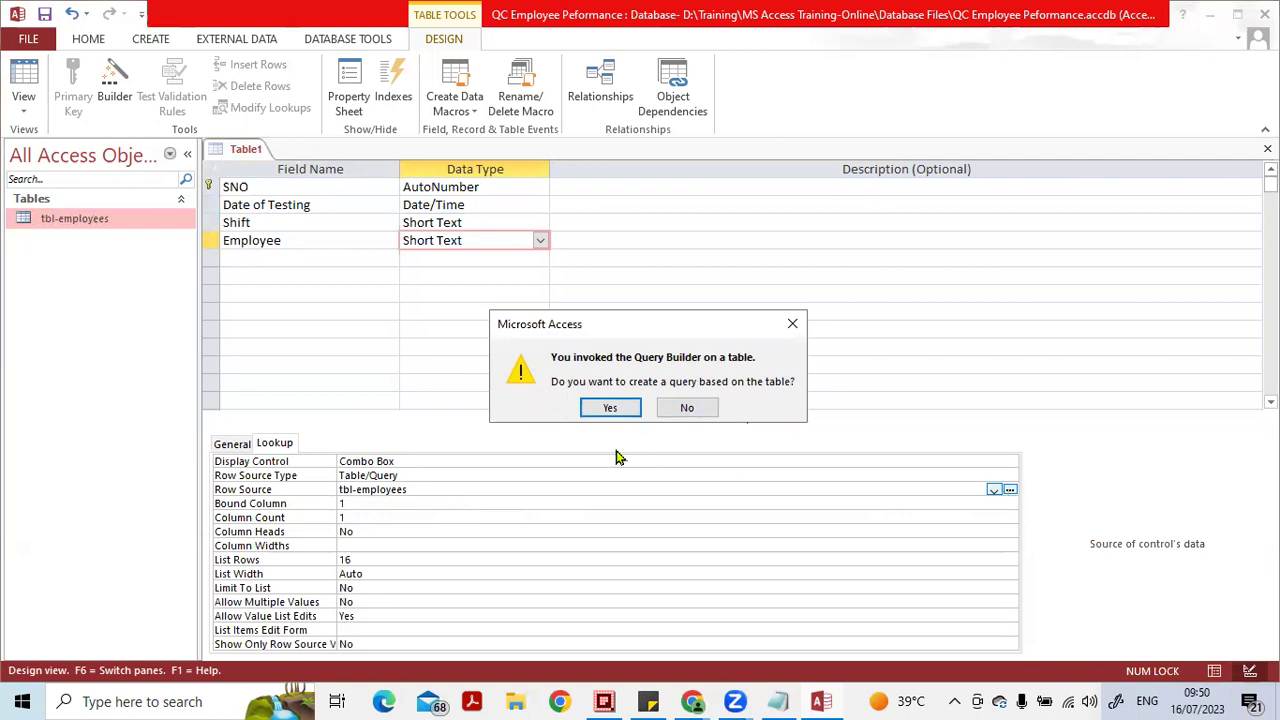
left_click(610, 410)
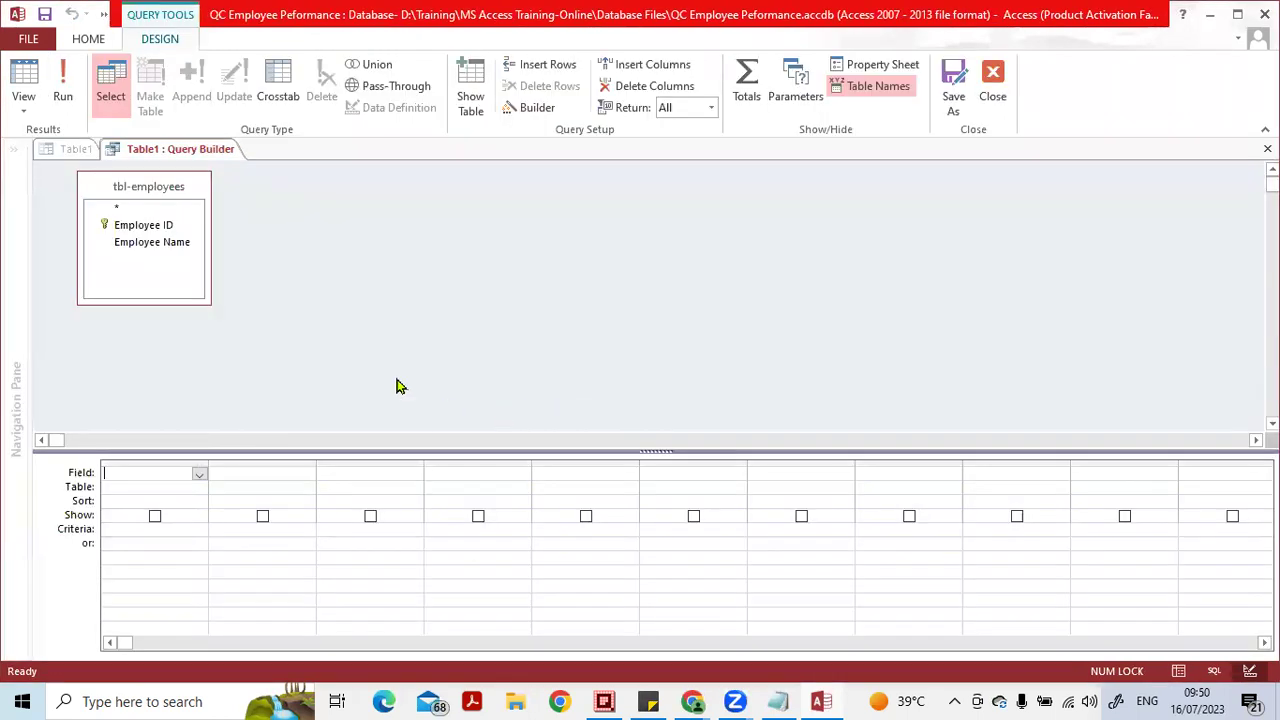
left_click(140, 232)
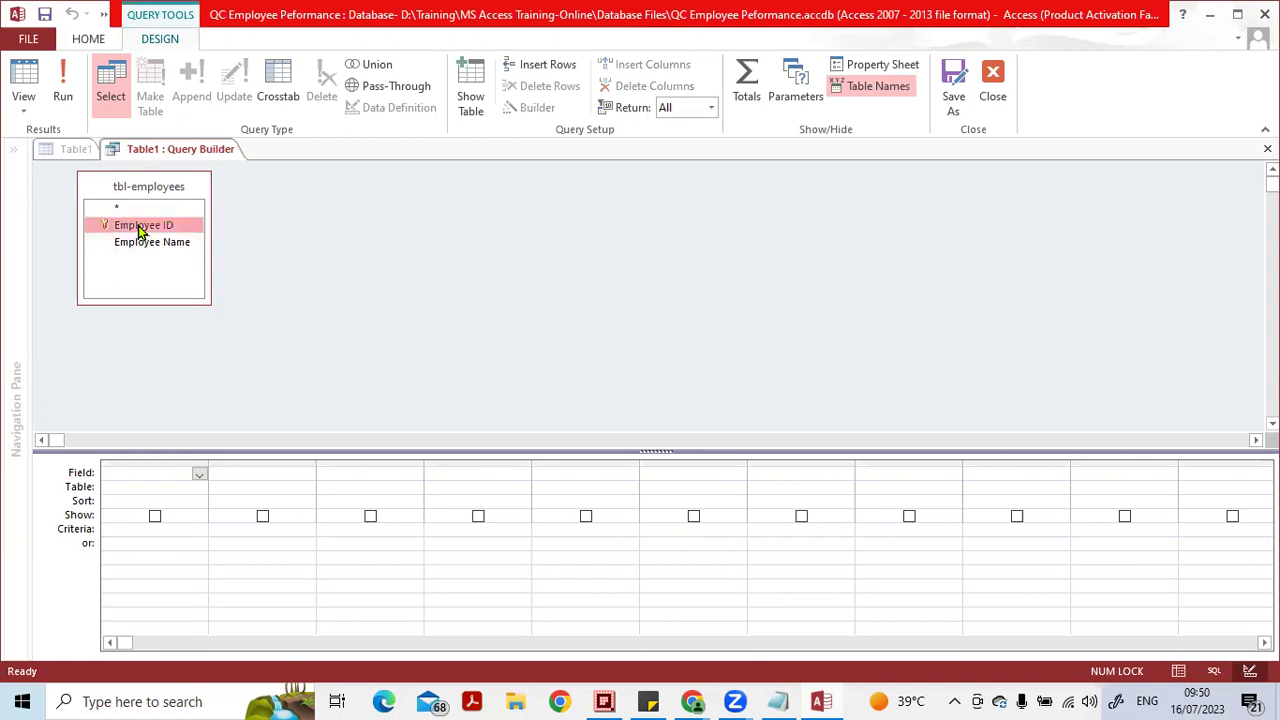
double_click(140, 230)
double_click(143, 244)
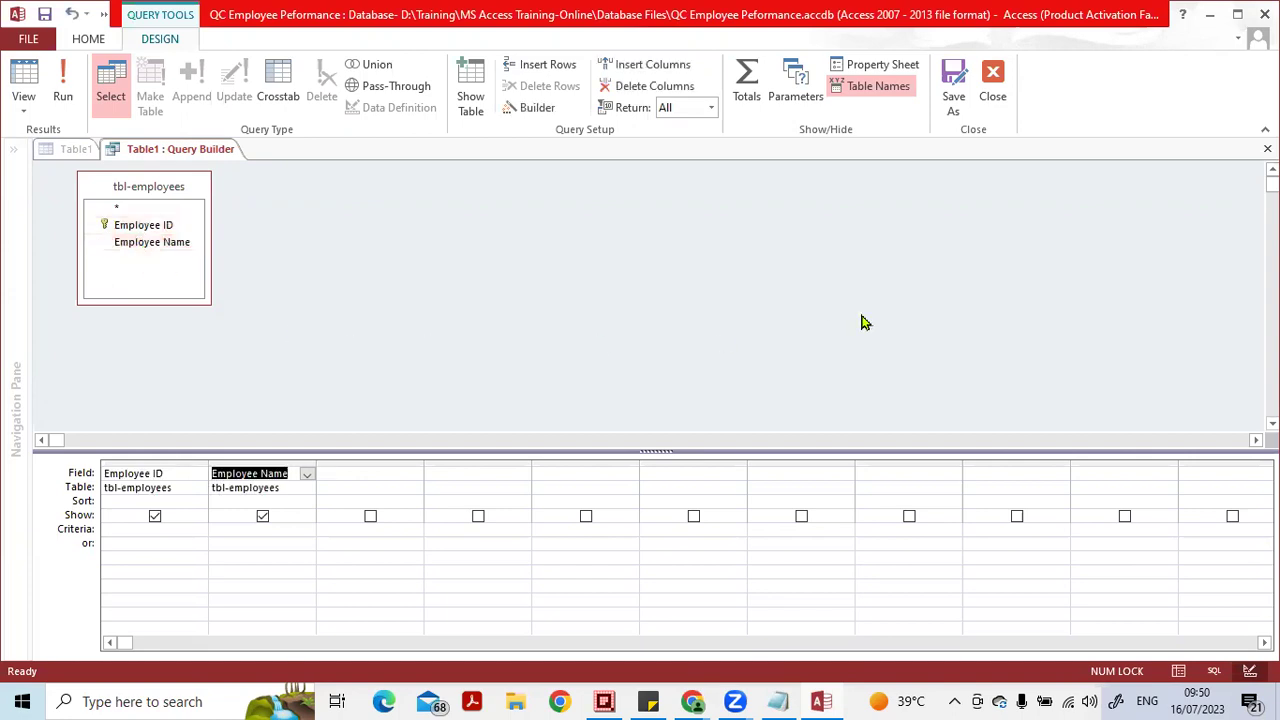
left_click(993, 100)
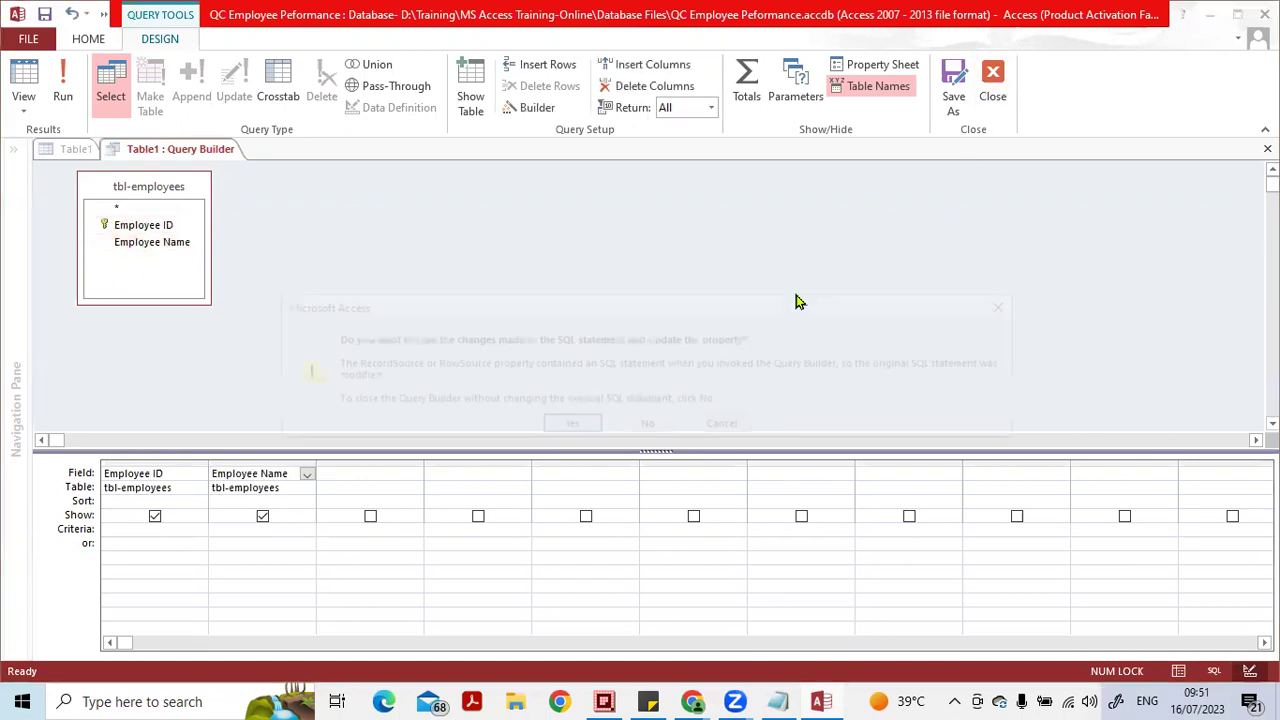
left_click(586, 431)
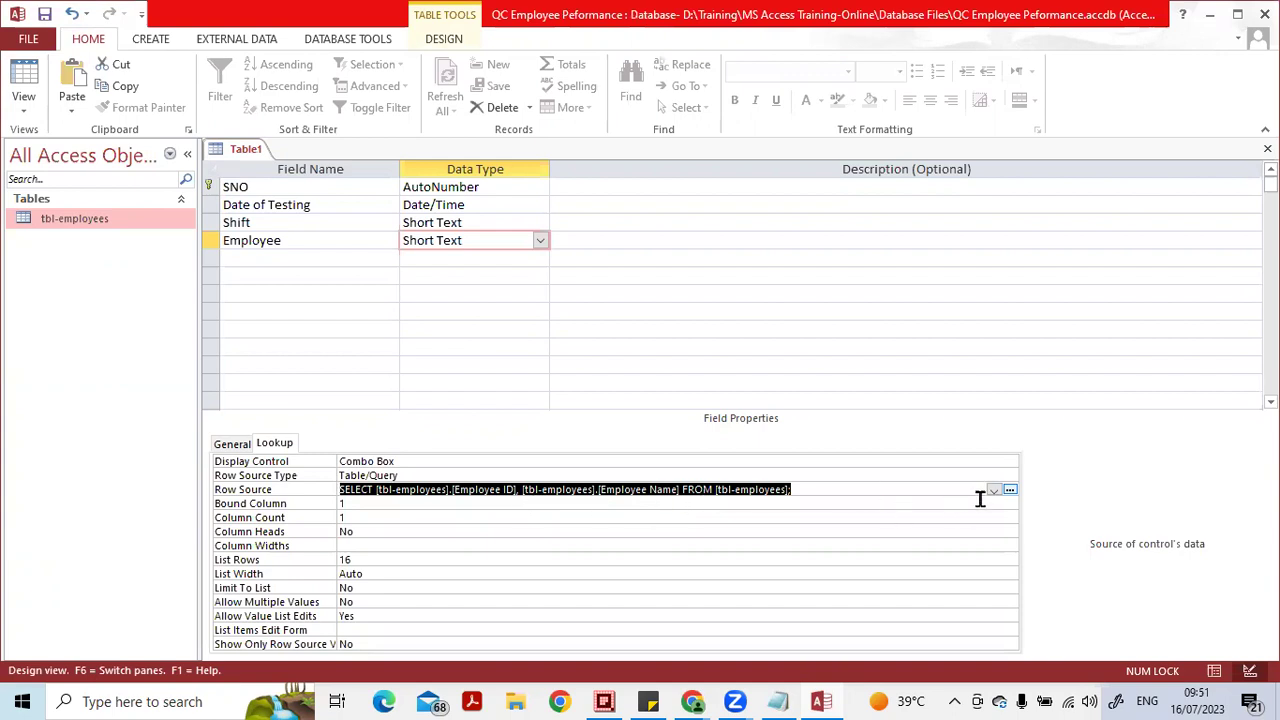
- Clear the query from the Employee lookup's row source and use the tbl-employees table instead
key("Delete")
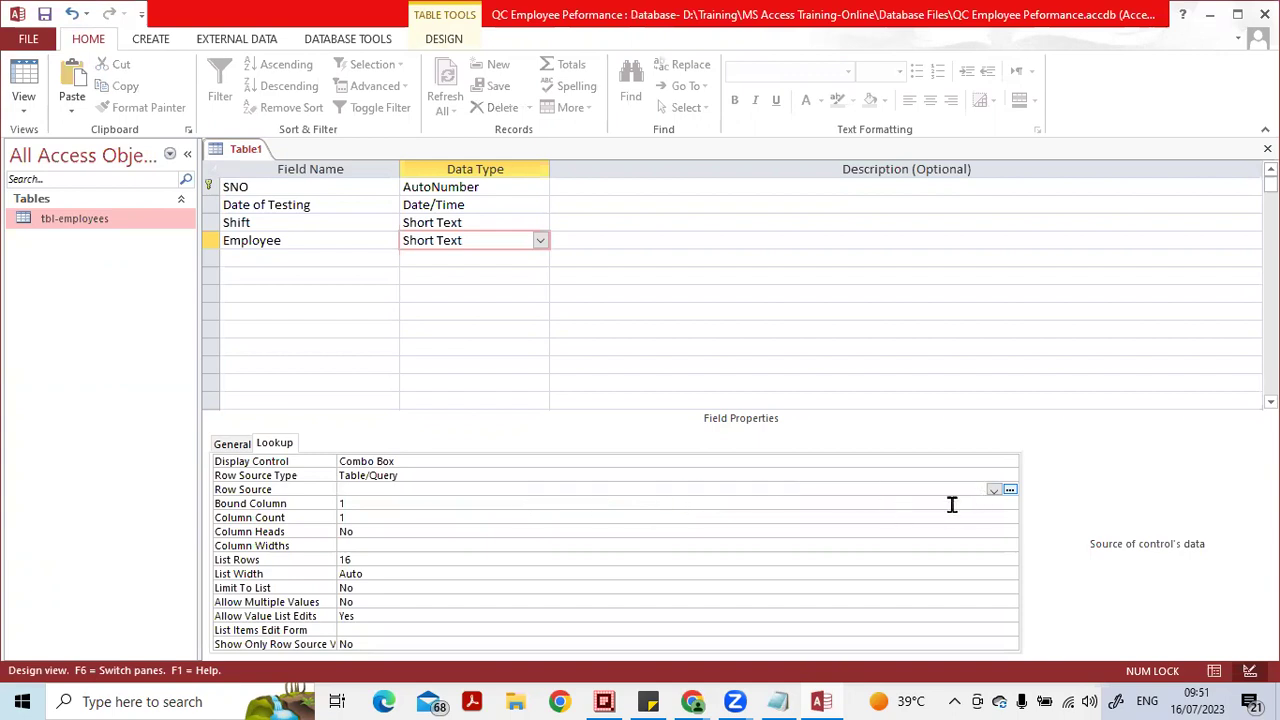
left_click(597, 477)
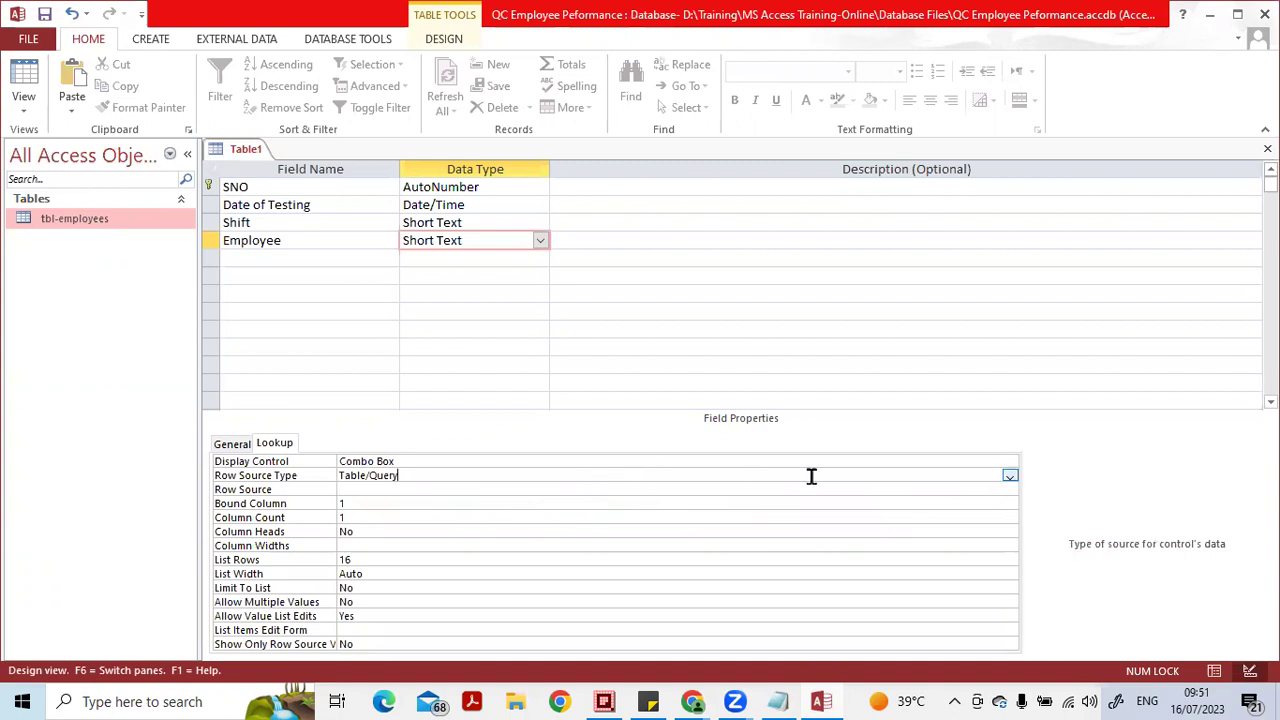
left_click(352, 490)
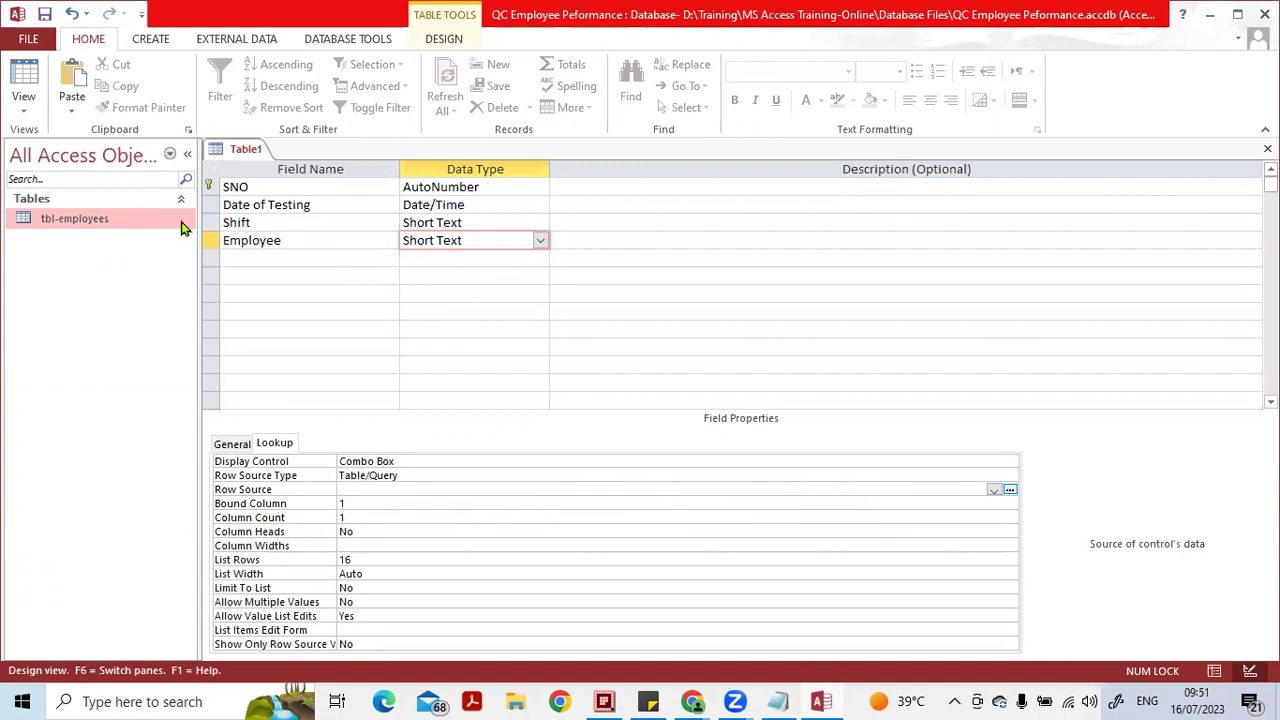
left_click(993, 490)
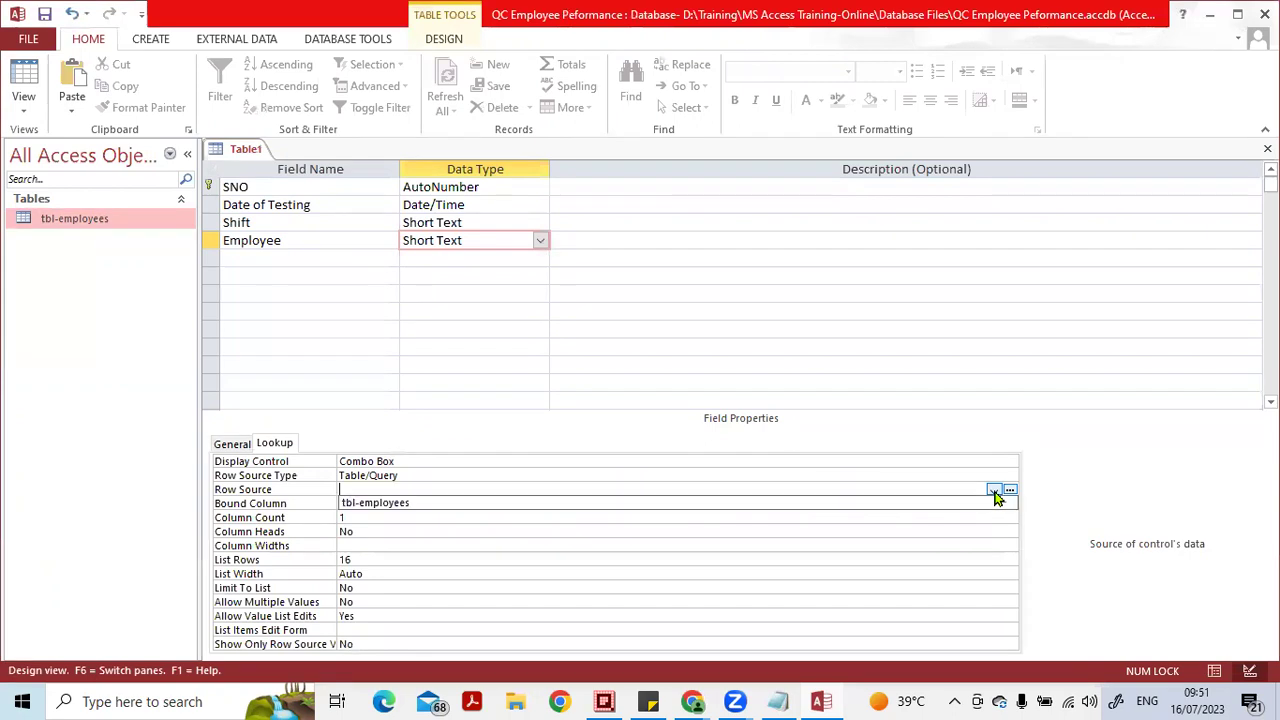
left_click(576, 503)
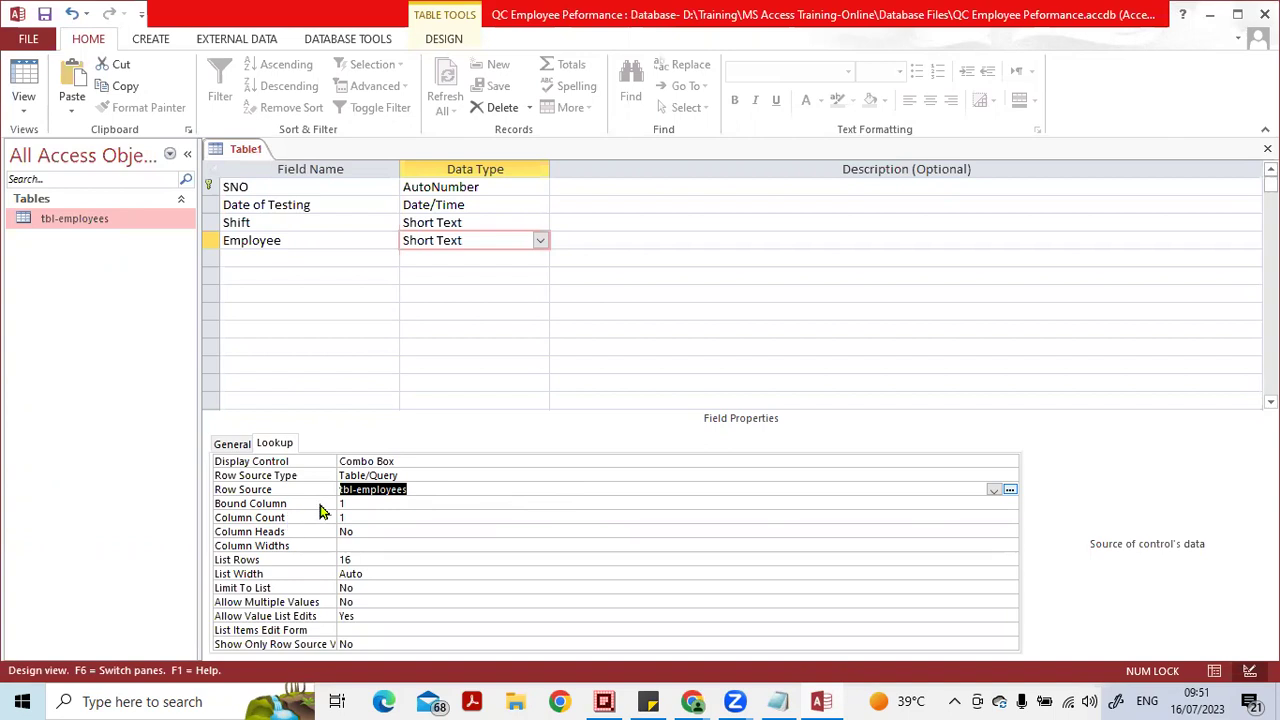
- Open the tbl-employees table, examine the order of its Employee ID and Employee Name columns, and close it
double_click(96, 224)
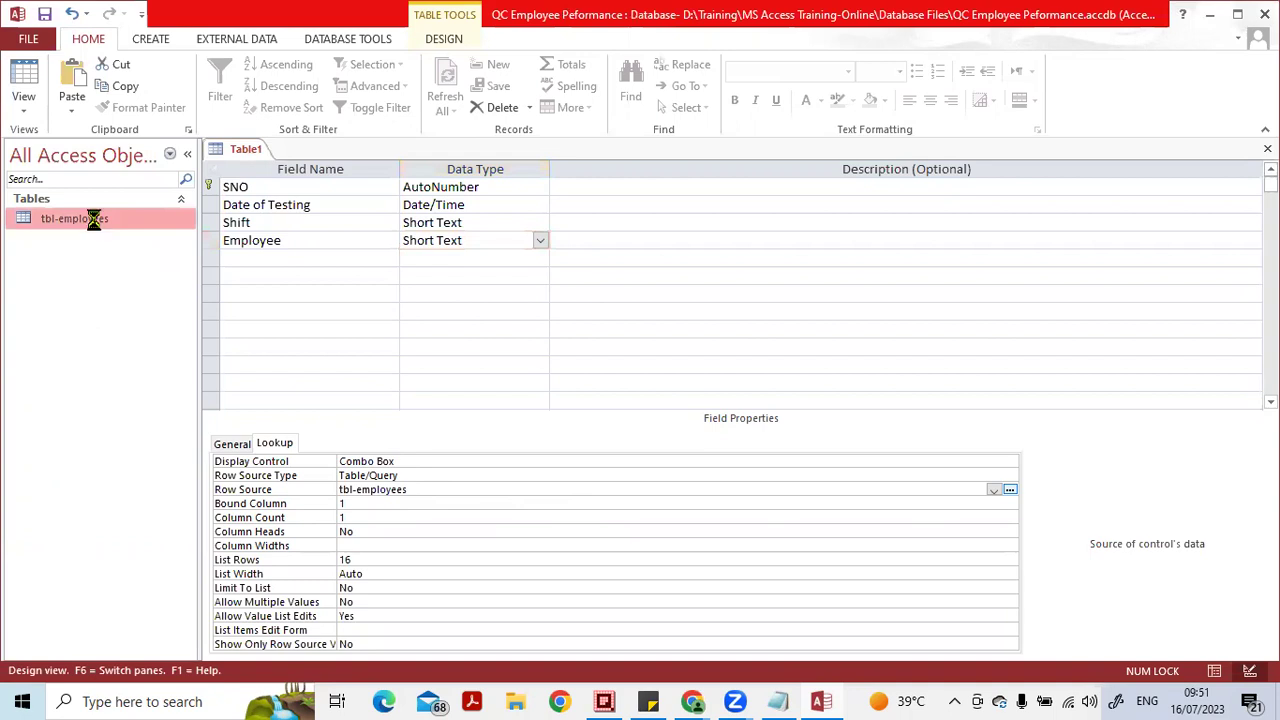
left_click(348, 172)
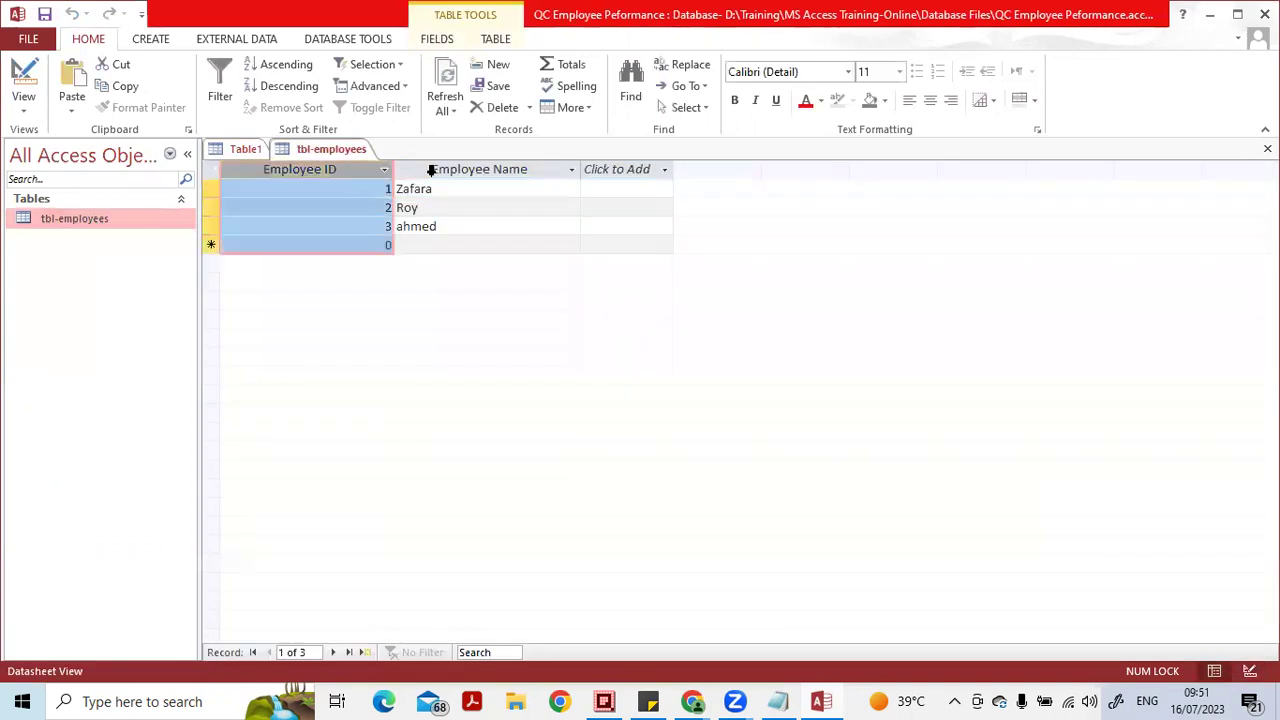
left_click(453, 178)
left_click(314, 168)
left_click(495, 175)
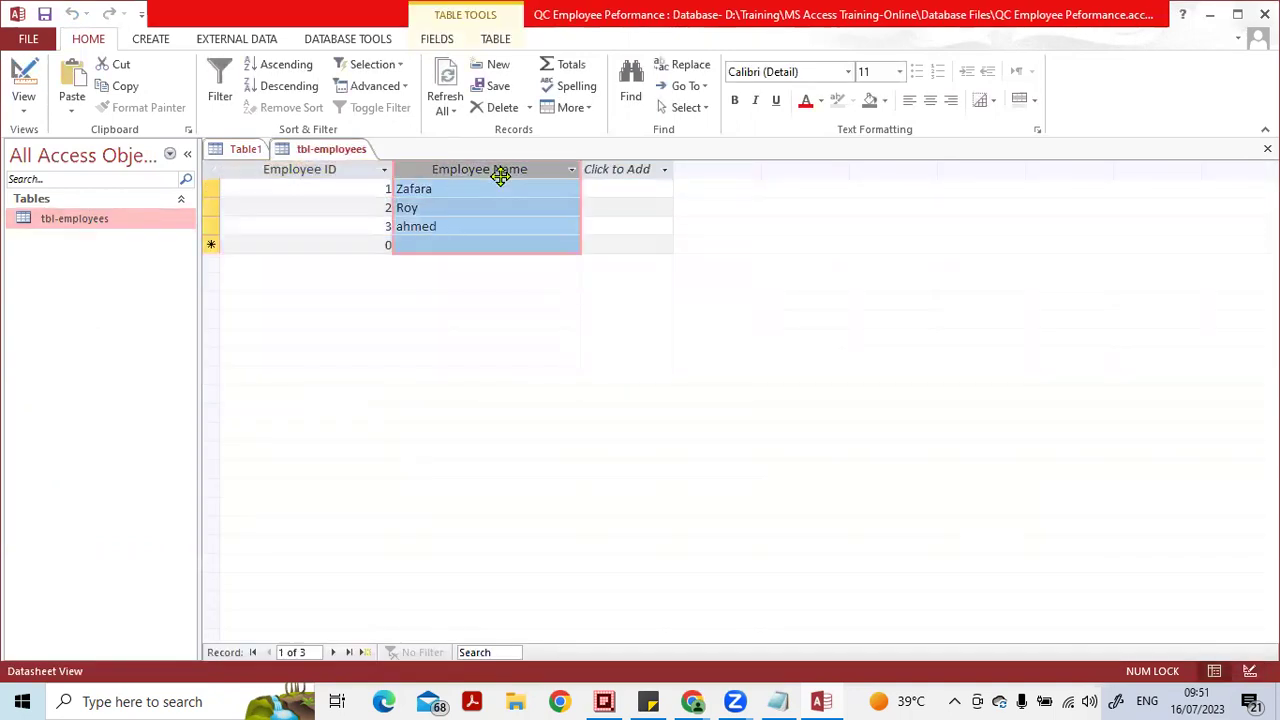
left_click(360, 172)
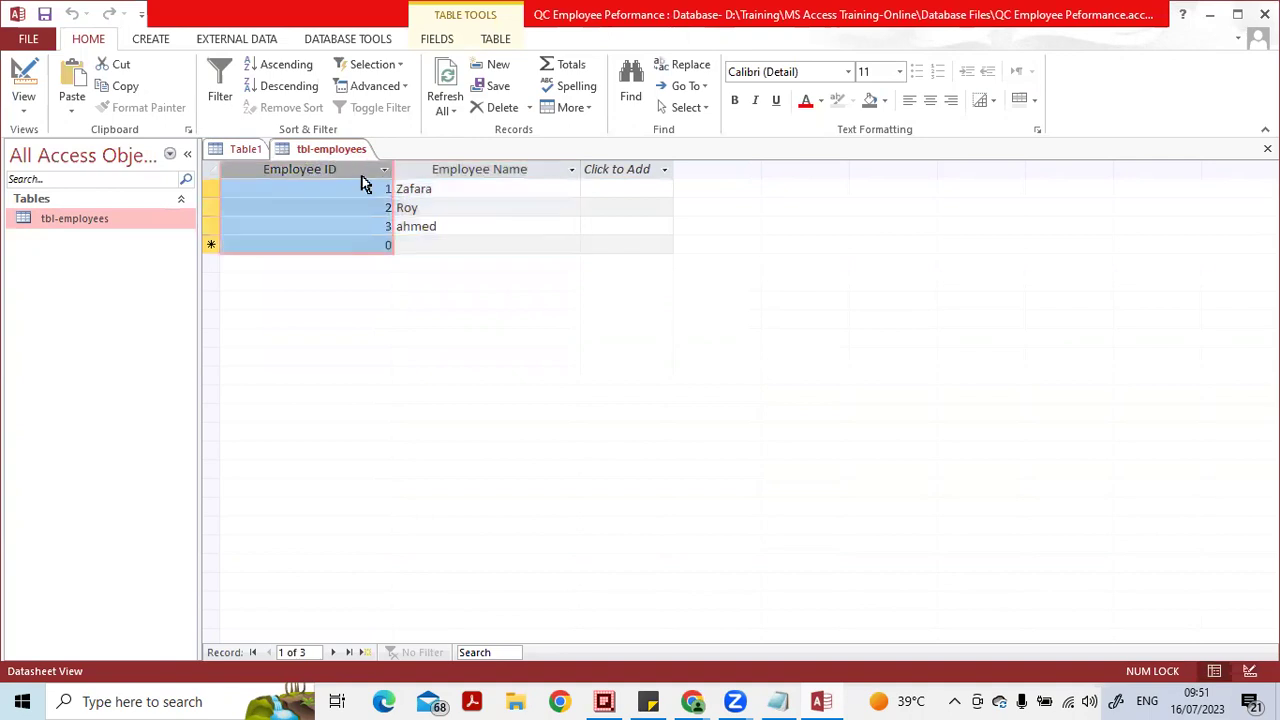
left_click(445, 170)
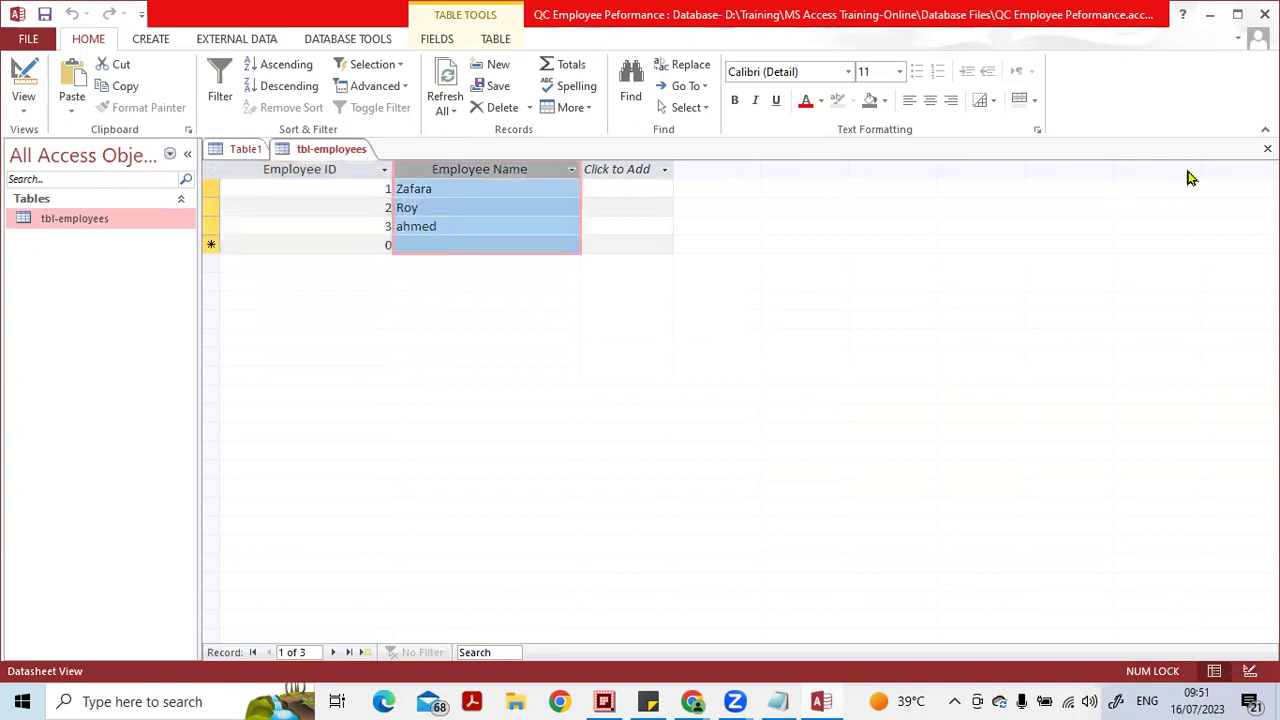
left_click(1267, 148)
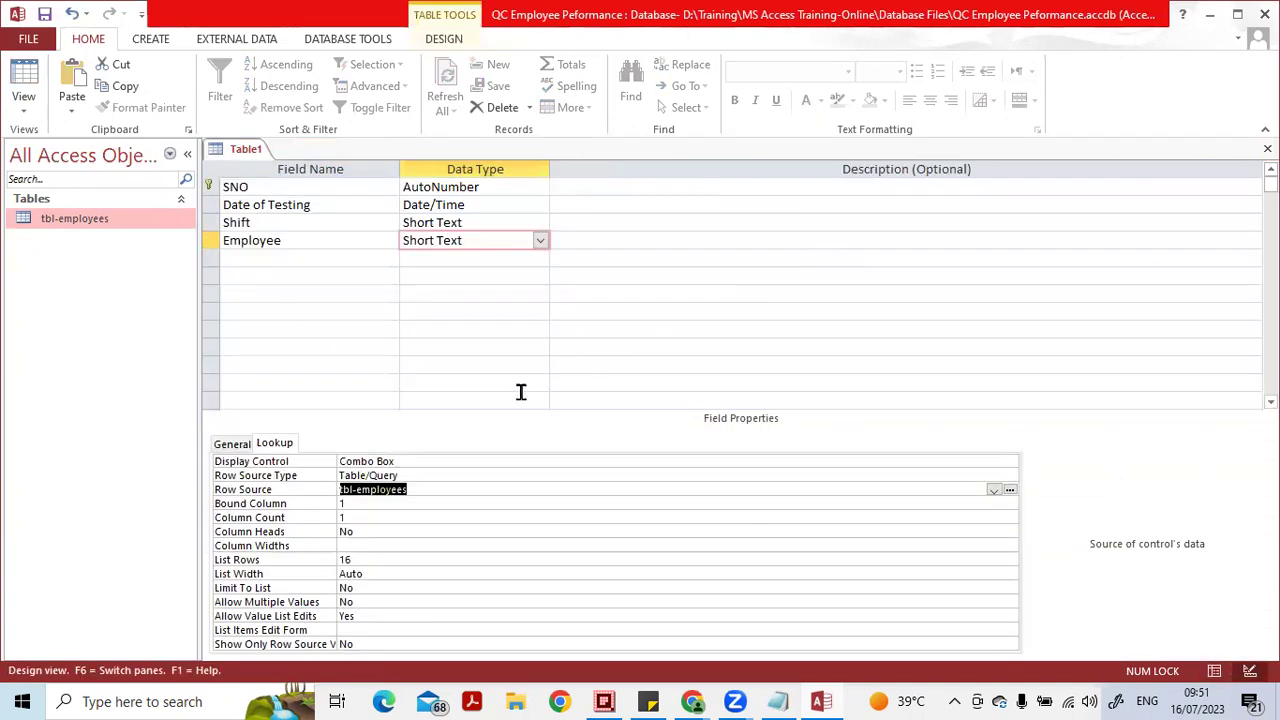
left_click(340, 502)
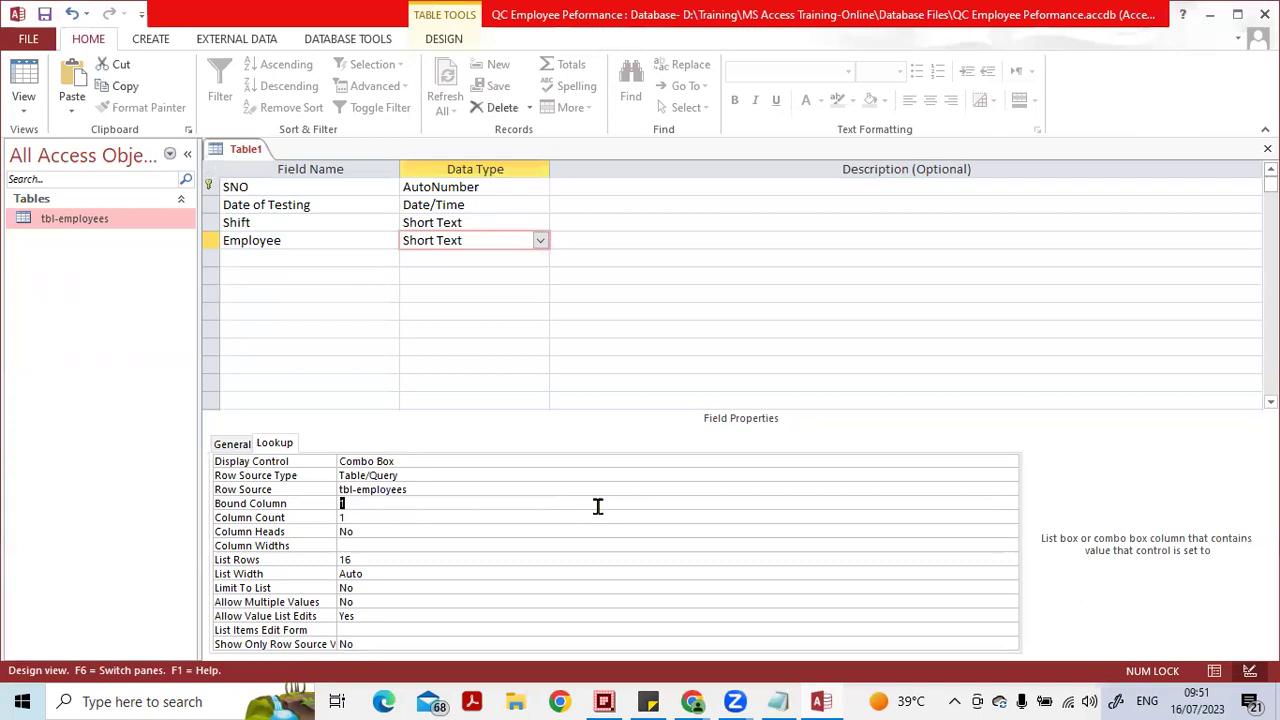
key("Down")
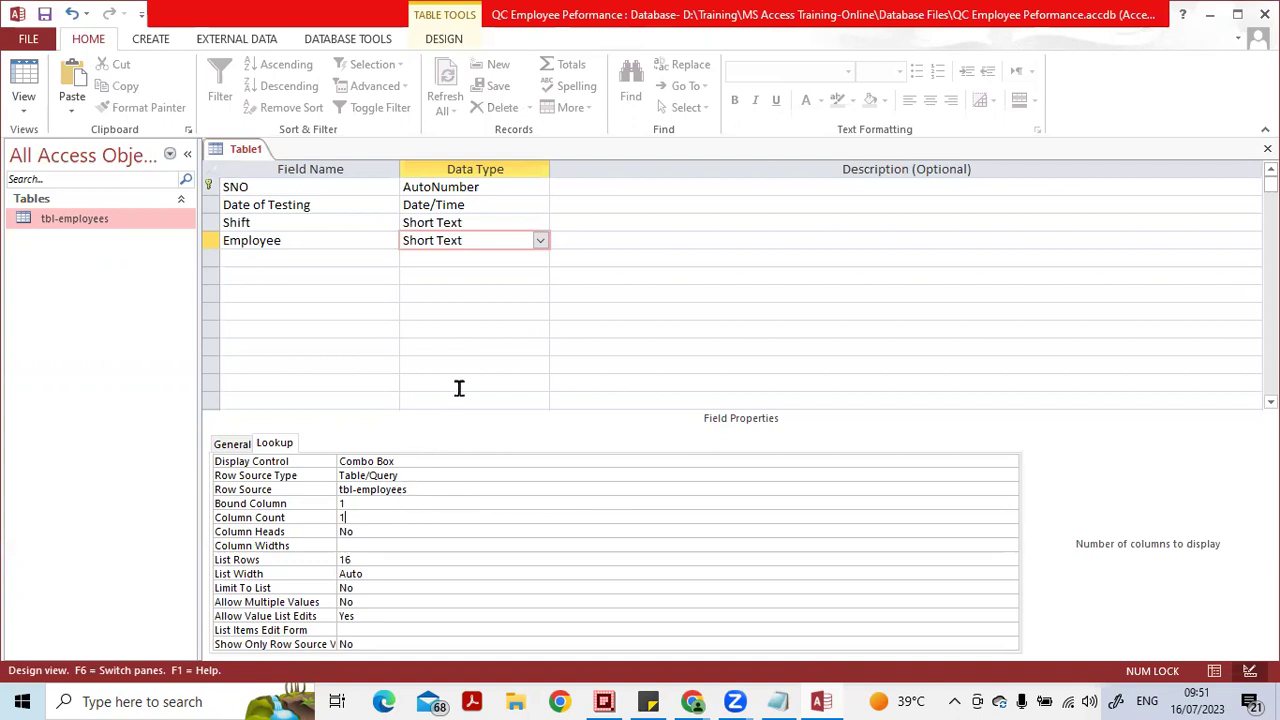
left_click(320, 255)
key("Caps_Lock")
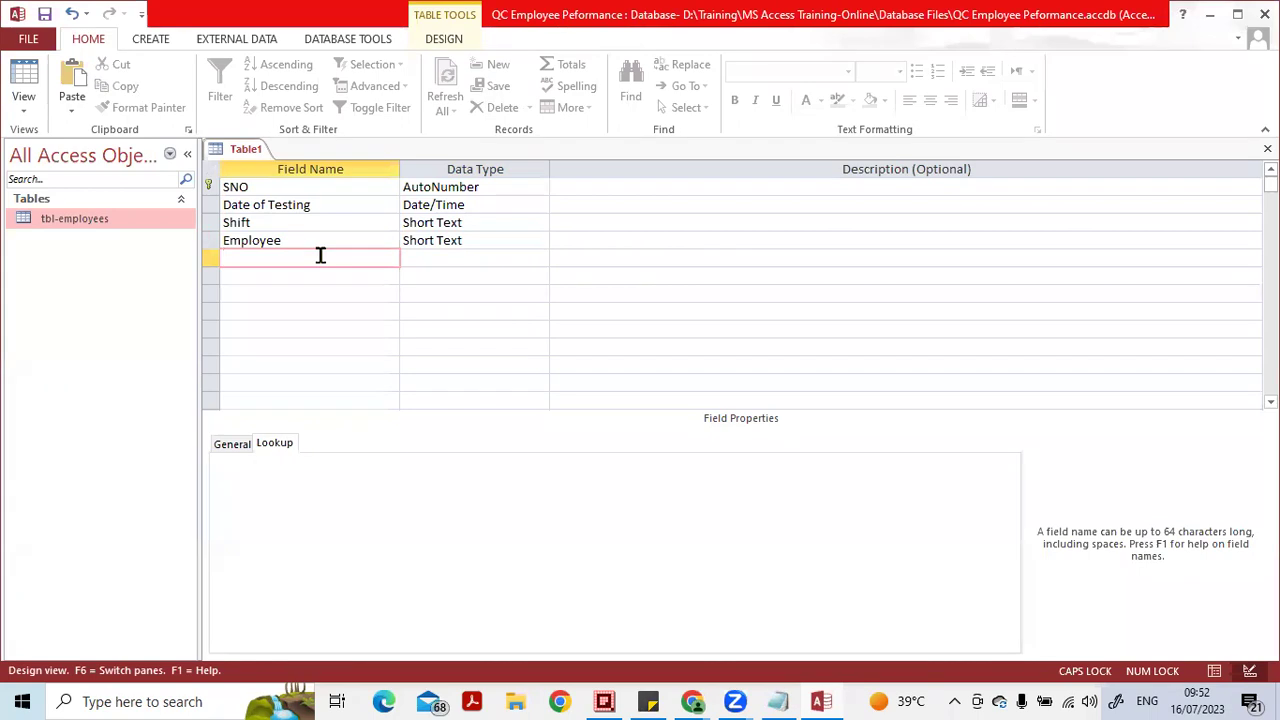
type("N")
key("Caps_Lock")
type("umber")
key("Escape")
- Add a fifth field named "Areas of Inspection" with the Short Text data type
key("Caps_Lock")
type("A")
key("Caps_Lock")
type("reas of")
key("Caps_Lock")
type("I")
key("Caps_Lock")
type("nspection")
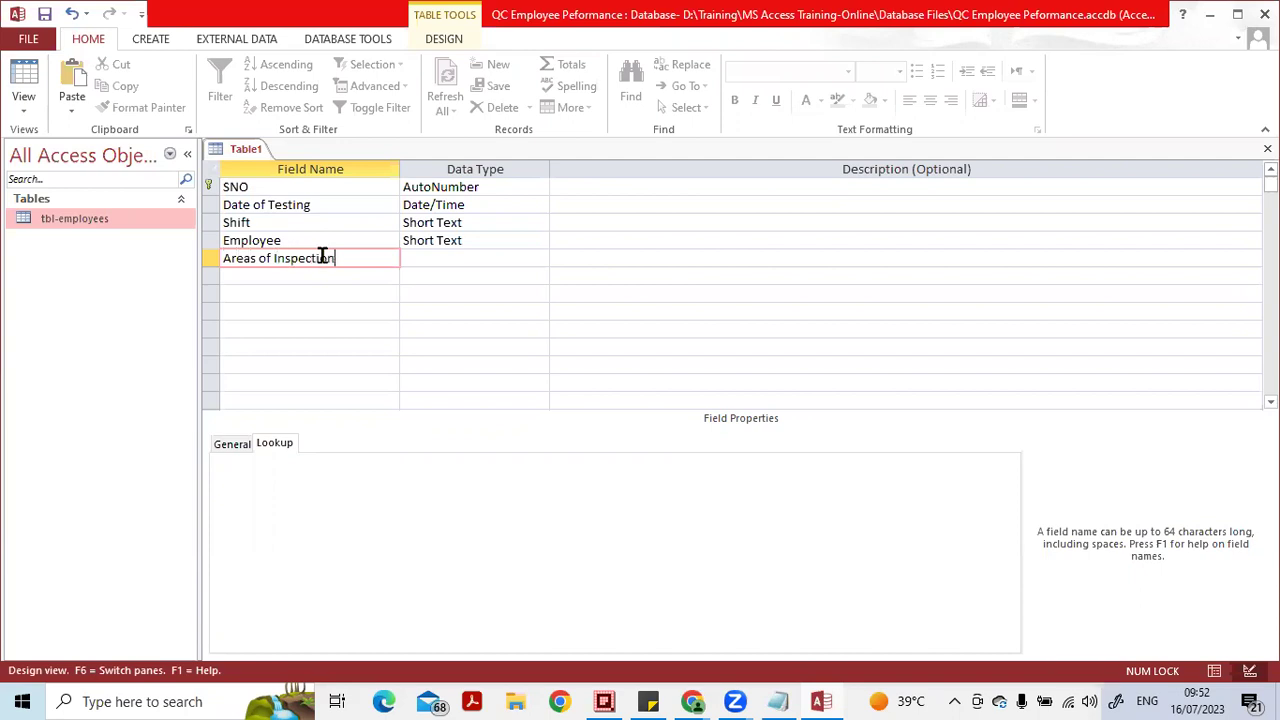
key("Tab")
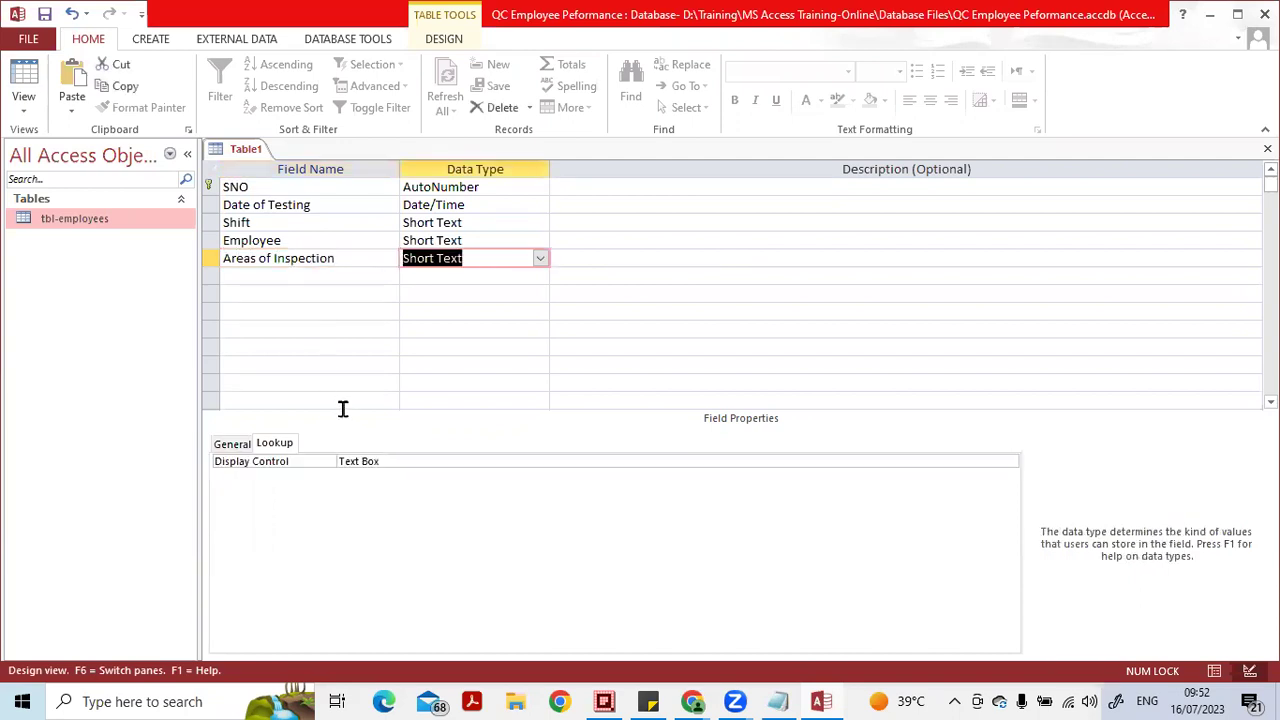
- Set the Areas of Inspection lookup to a List Box display control with Value List as the row source type
left_click(652, 460)
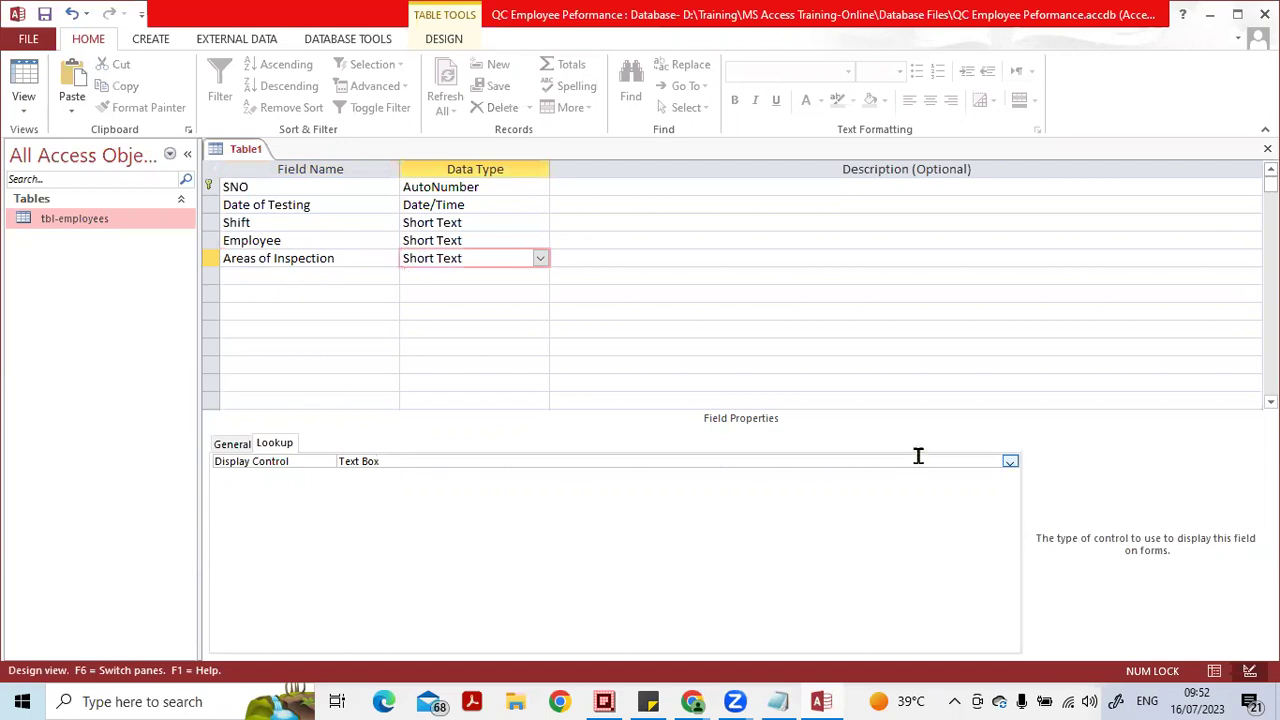
left_click(1009, 462)
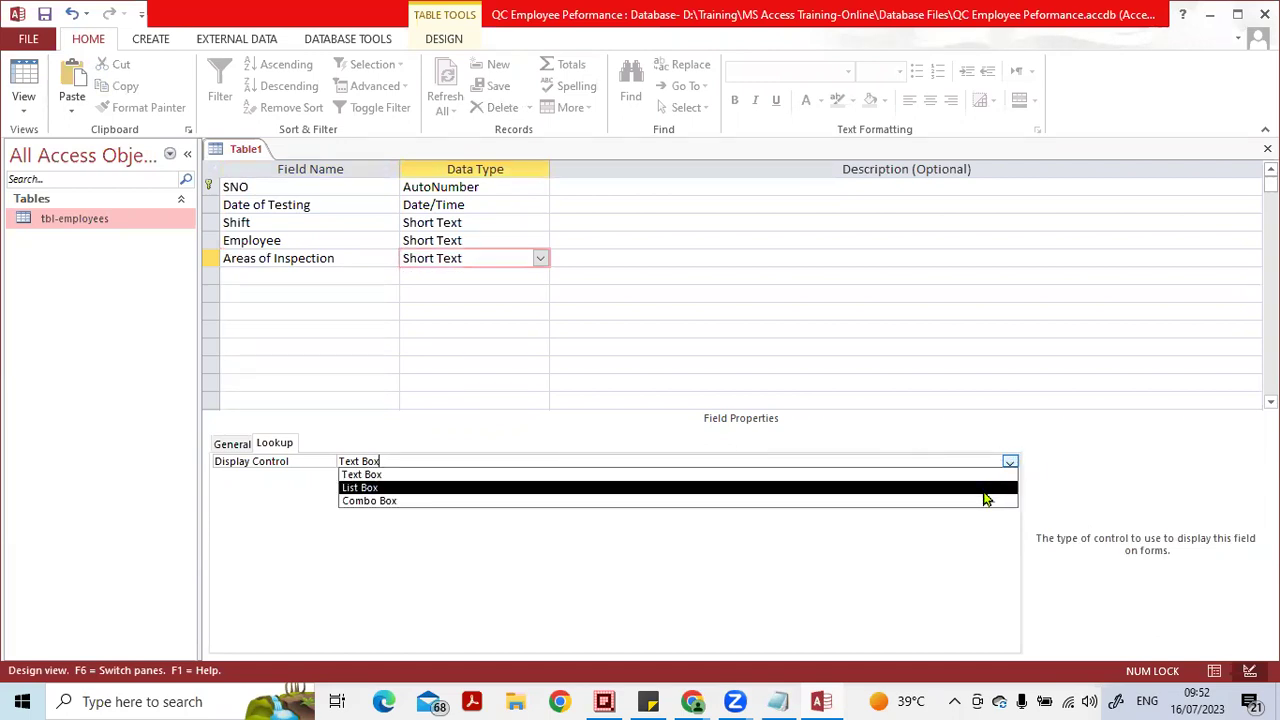
left_click(985, 498)
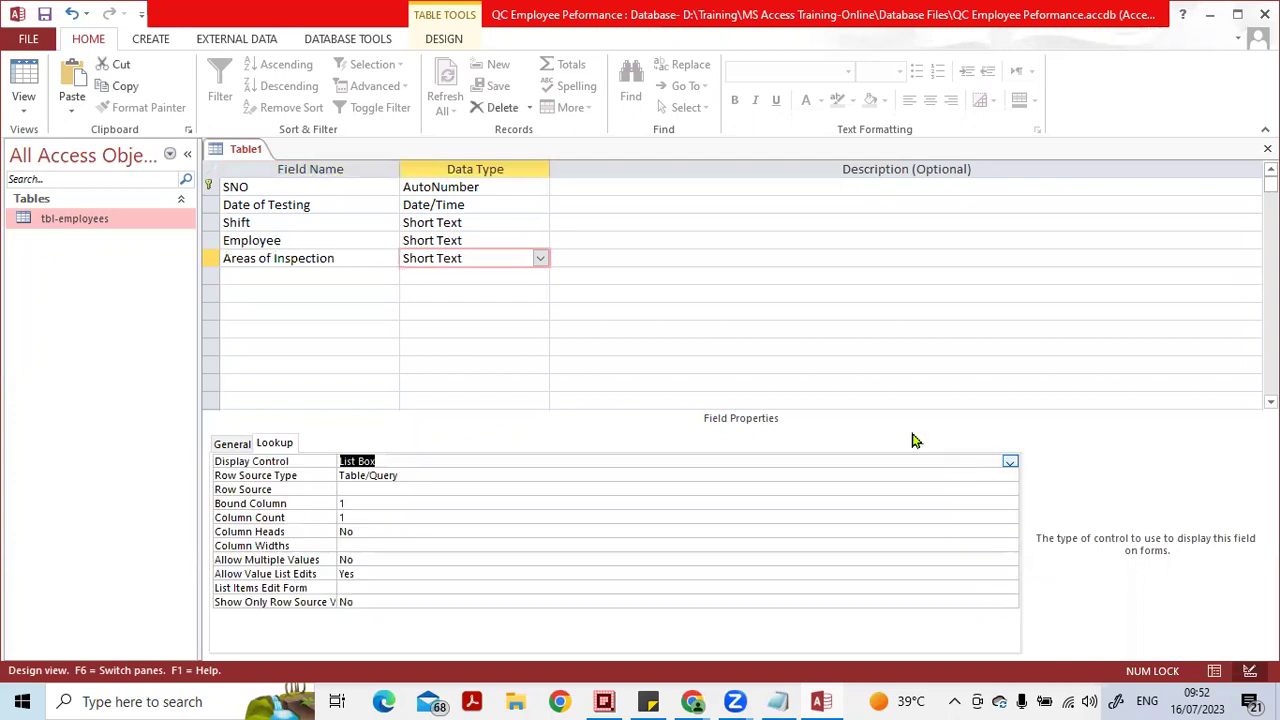
left_click(420, 472)
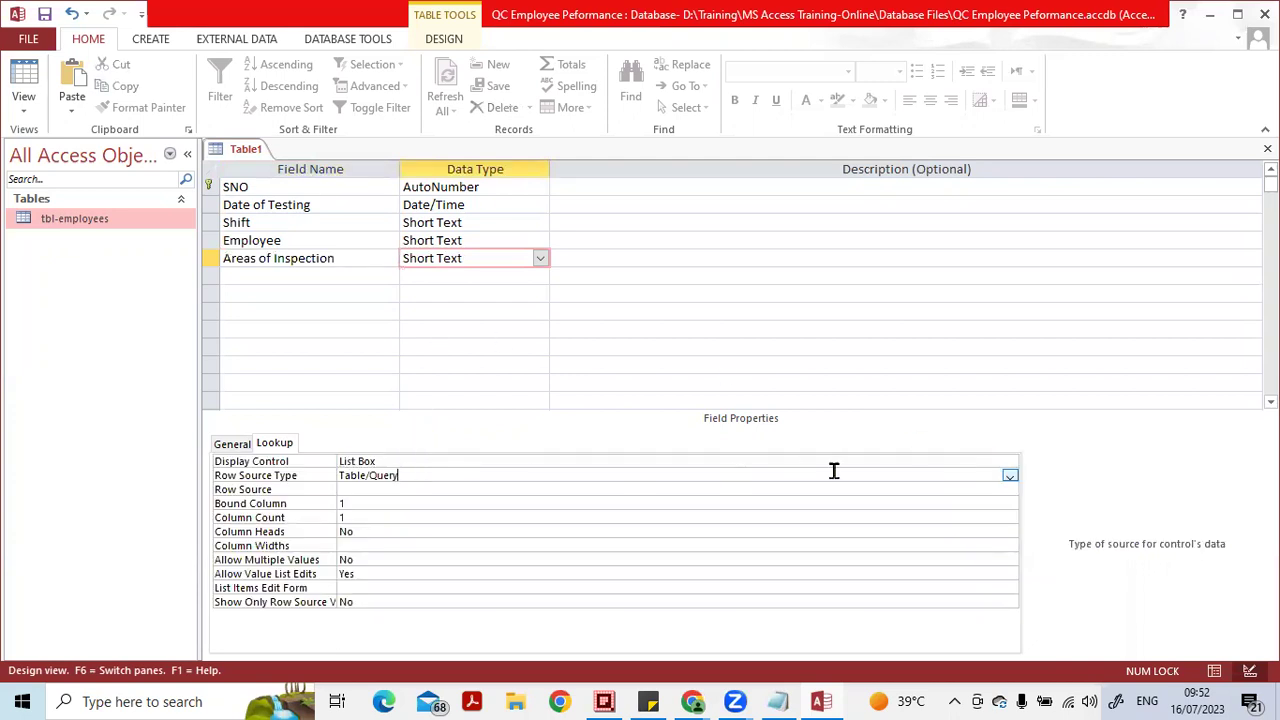
left_click(1009, 477)
key("Escape")
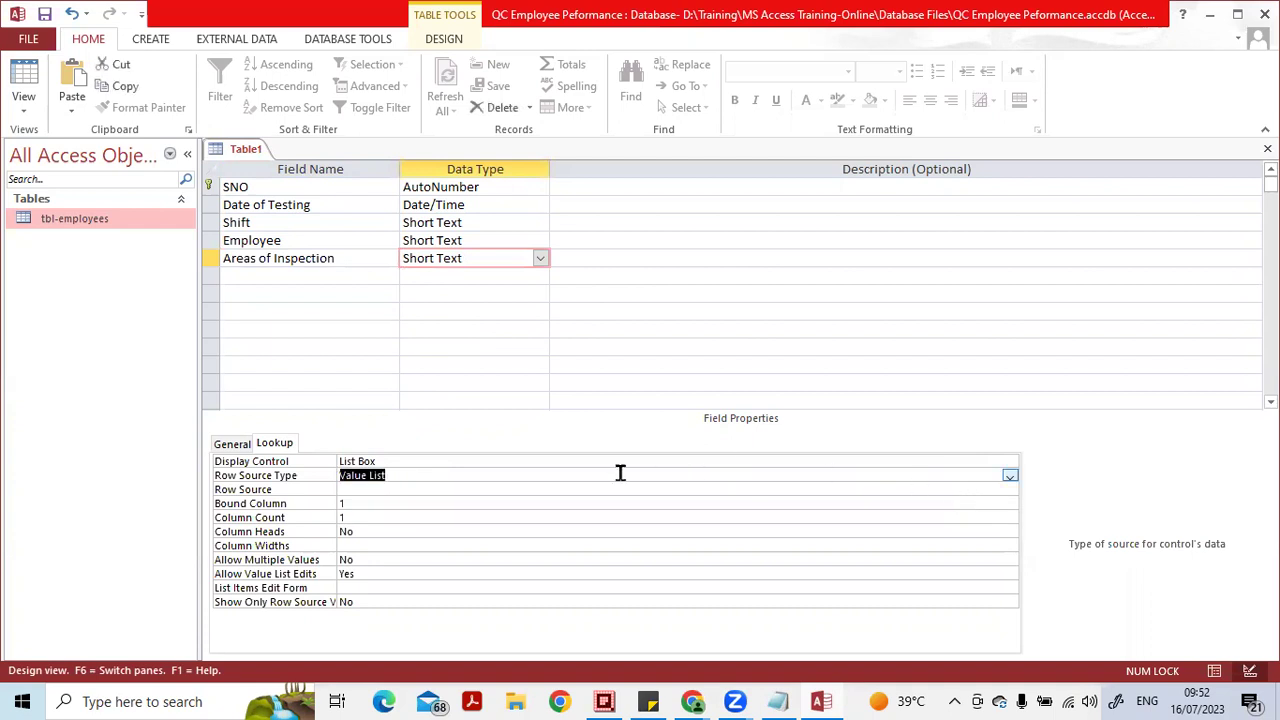
- Enter "In-process Testing" and "Final Testing" as the row source values for the Areas of Inspection lookup
left_click(455, 489)
key("Caps_Lock")
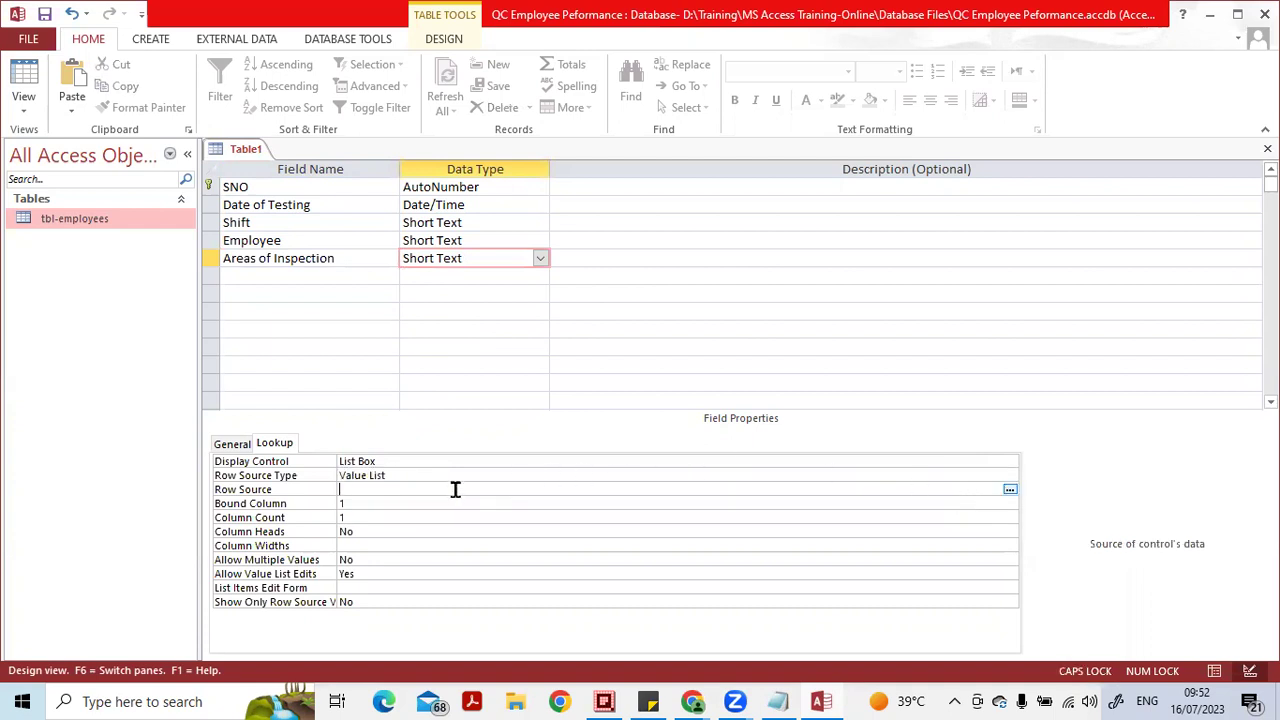
type("In")
key("Caps_Lock")
type("-process,")
key("Caps_Lock")
type("F")
key("Caps_Lock")
type("inal")
key("Caps_Lock")
type("T")
key("Caps_Lock")
type("esting")
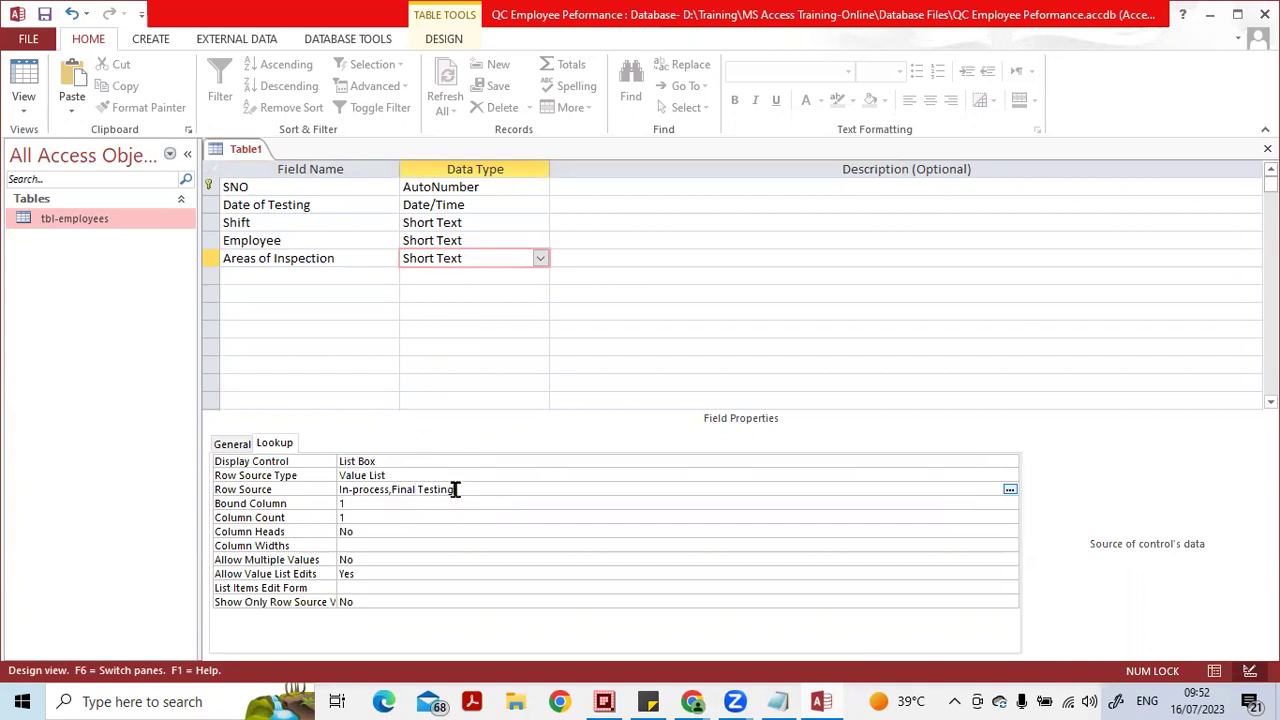
key("Left")
key("Left")
key("Left")
key("Left")
key("Left")
key("Left")
key("Left")
key("Left")
key("Left")
key("Left")
key("Left")
key("Left")
key("Left")
key("Left")
key("Caps_Lock")
type("T")
key("Caps_Lock")
type("esting")
left_click(461, 503)
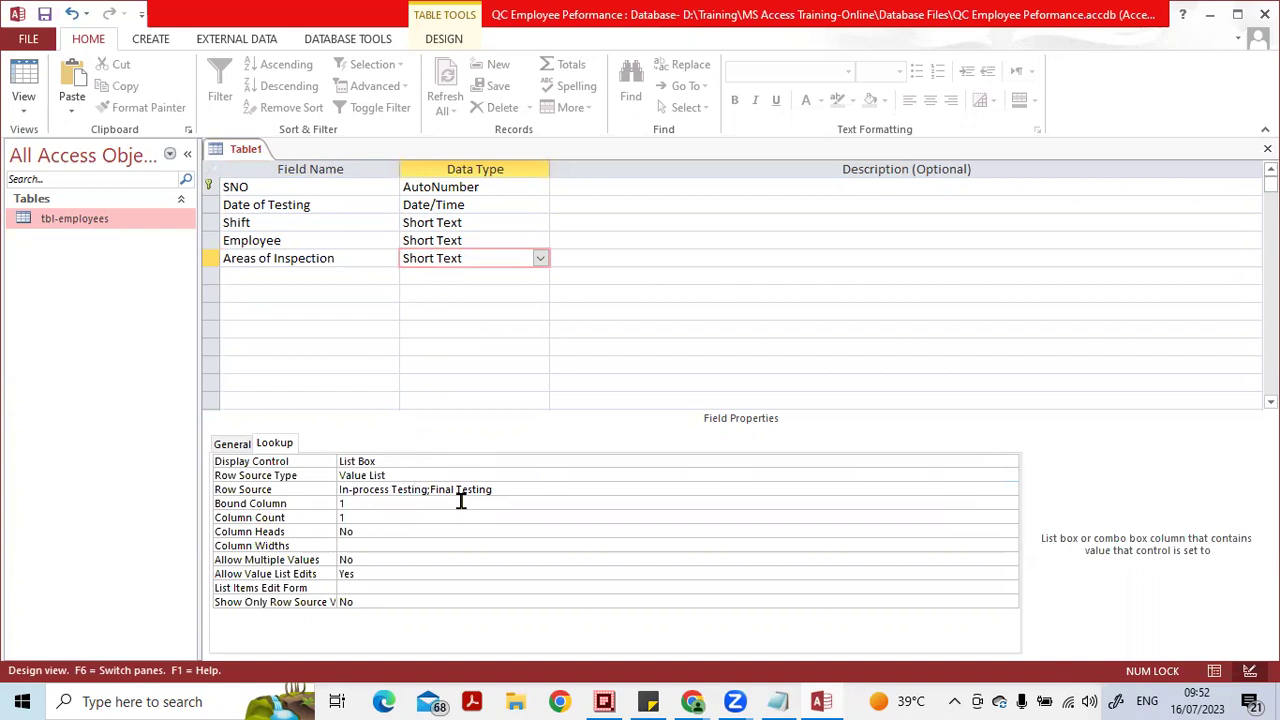
- Add a sixth field named "Number of Drums Tested" with the Number data type and show its general properties
left_click(442, 272)
left_click(357, 274)
type("Hou")
key("BackSpace")
key("BackSpace")
key("BackSpace")
type("Number of")
key("Caps_Lock")
type("T")
key("Caps_Lock")
type("esting")
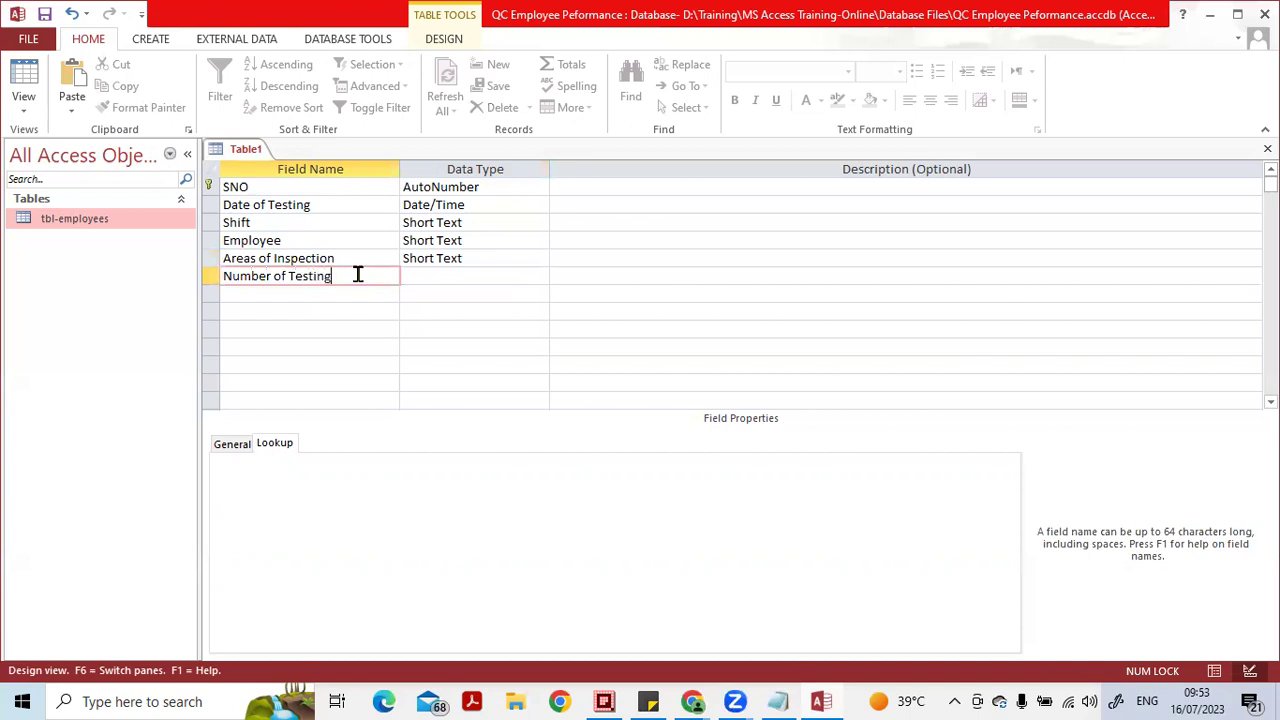
key("BackSpace")
key("BackSpace")
key("BackSpace")
key("BackSpace")
key("BackSpace")
key("BackSpace")
key("BackSpace")
key("Caps_Lock")
type("D")
key("Caps_Lock")
type("rums")
key("Caps_Lock")
type("T")
key("Caps_Lock")
type("ested")
key("Tab")
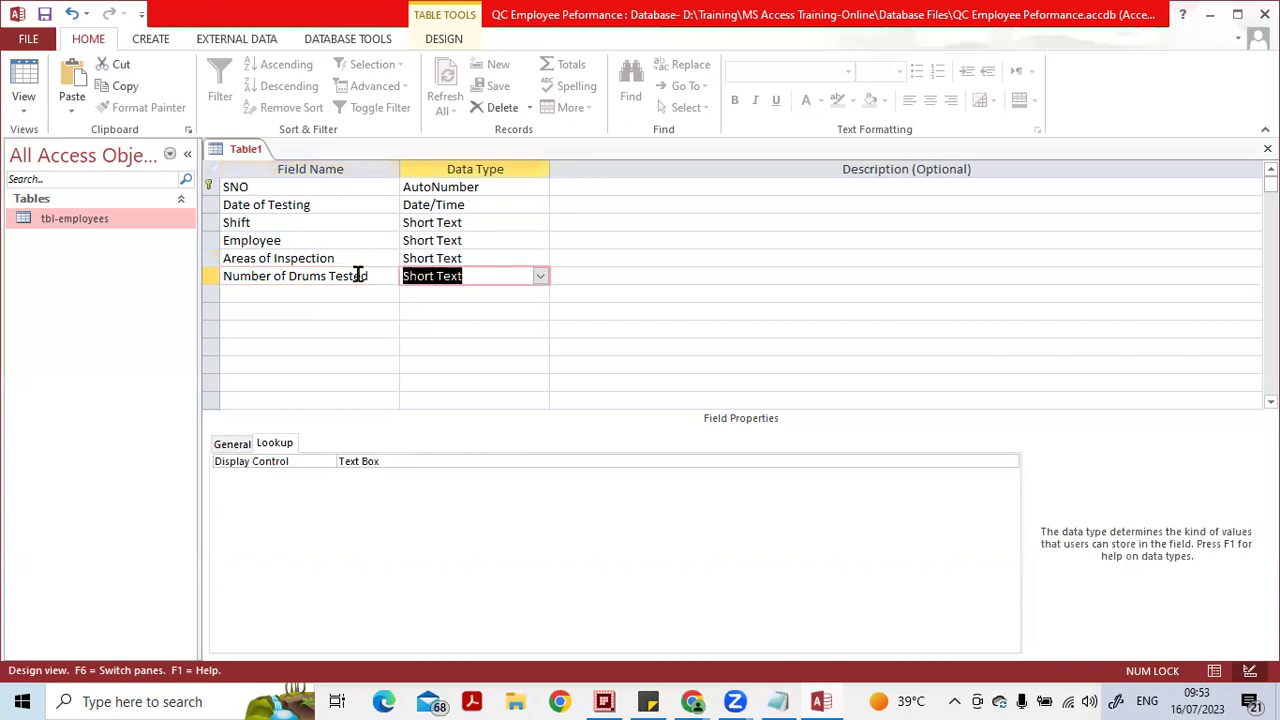
type("n")
key("Down")
key("Up")
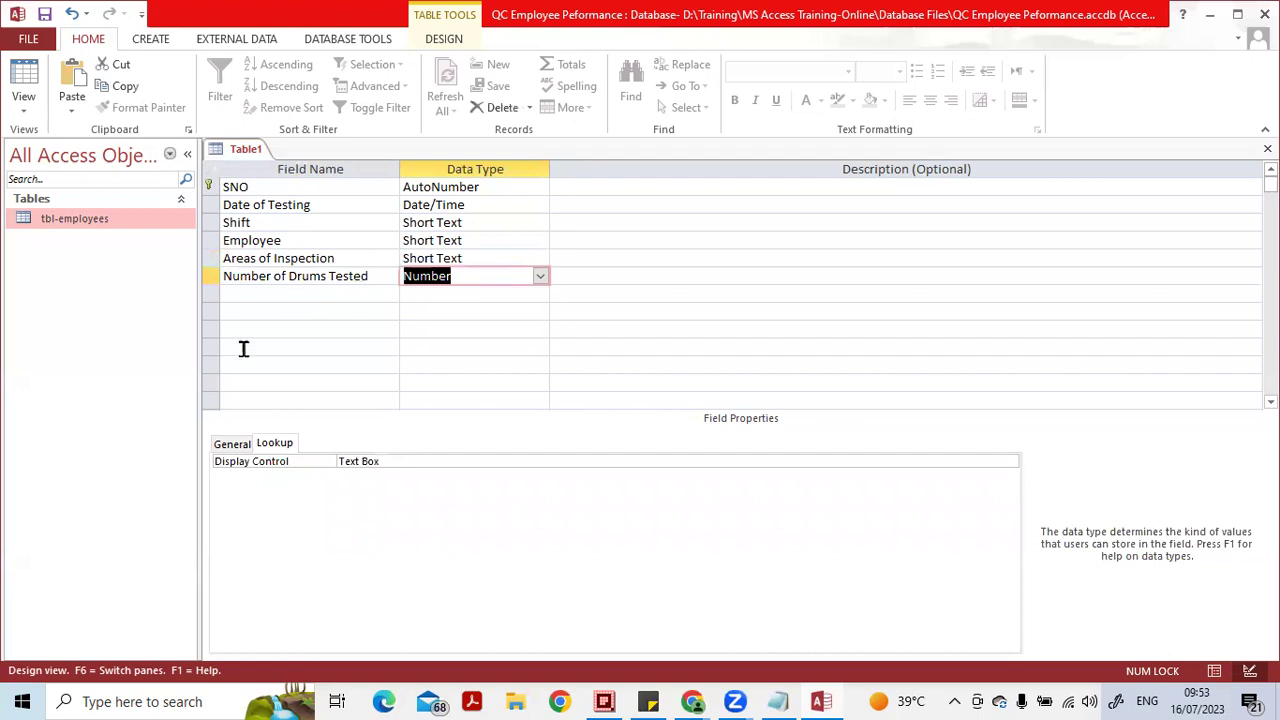
left_click(236, 446)
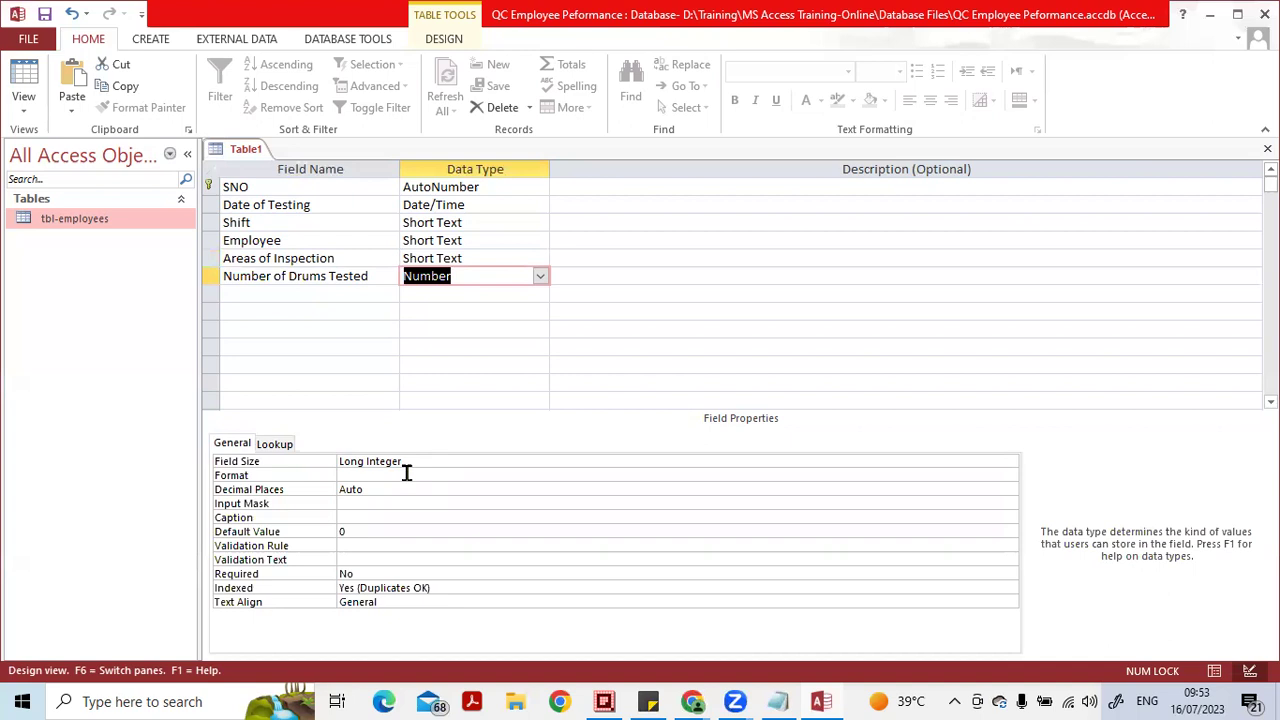
- Add a seventh field named "Number NCRs report" with the Number data type
left_click(354, 294)
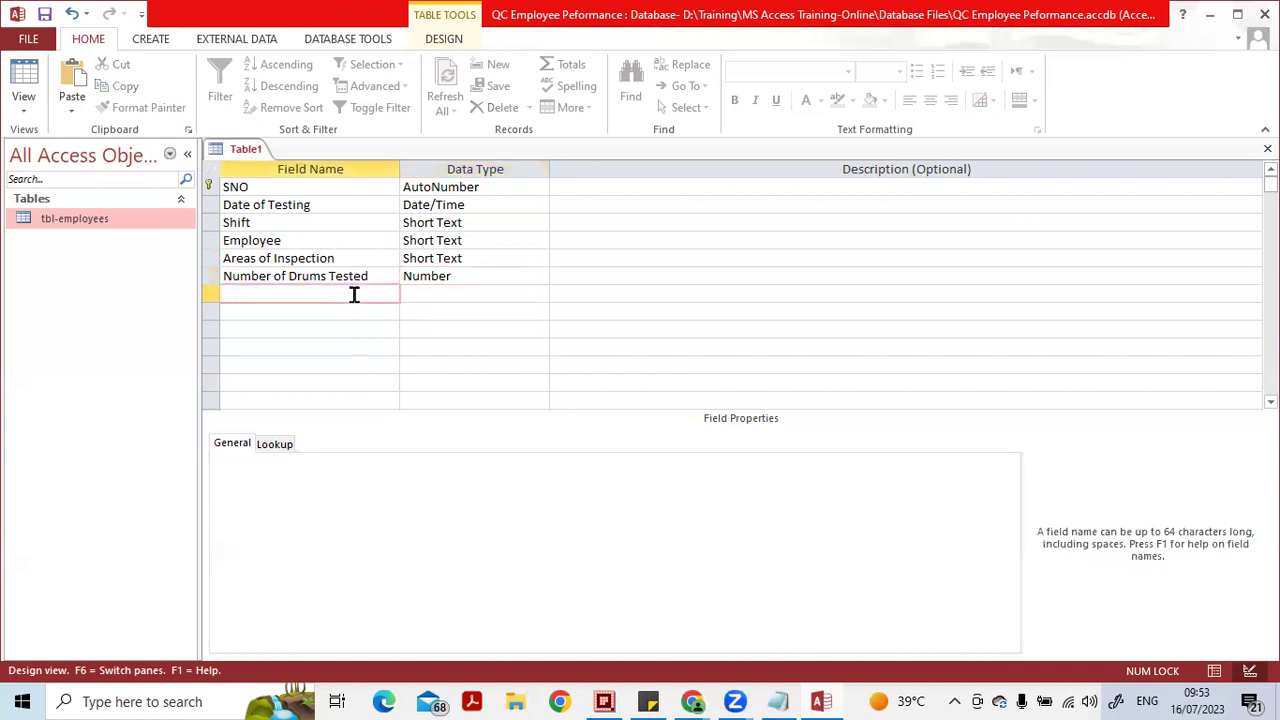
key("Caps_Lock")
type("N")
key("Caps_Lock")
type("umber")
key("Caps_Lock")
type("NCR")
key("Caps_Lock")
type("s report")
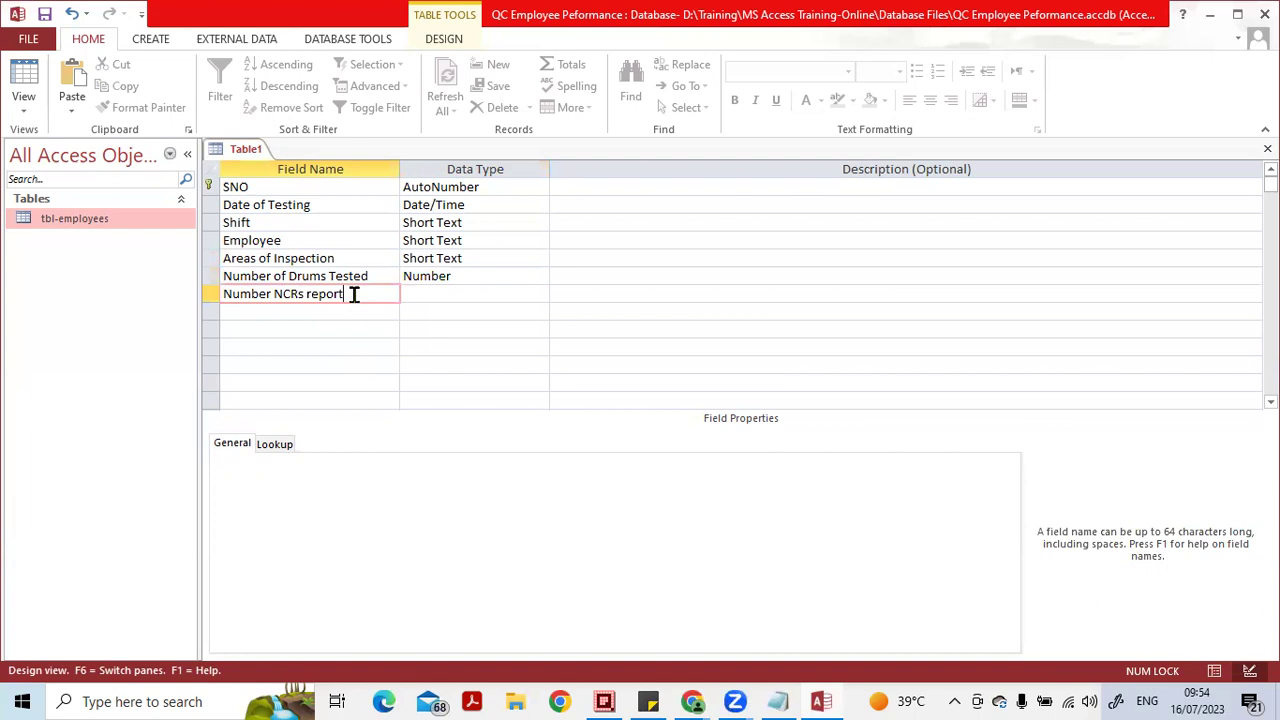
key("Tab")
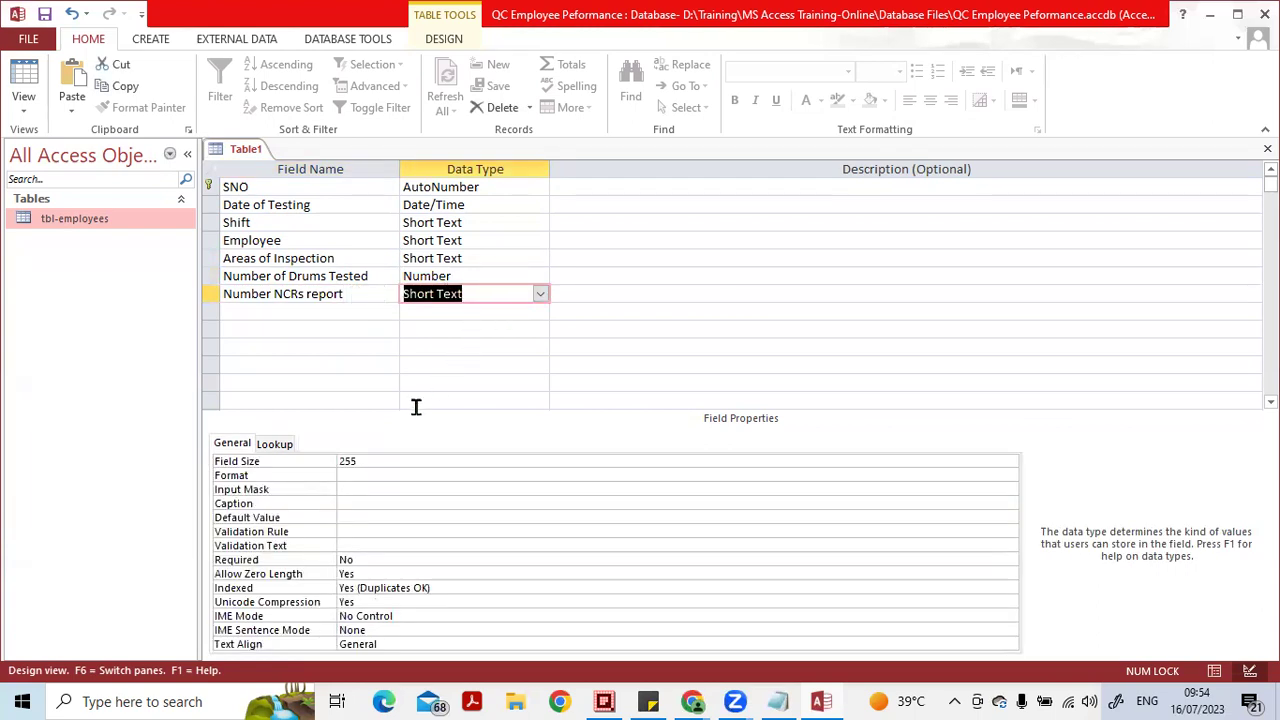
type("Number")
key("Down")
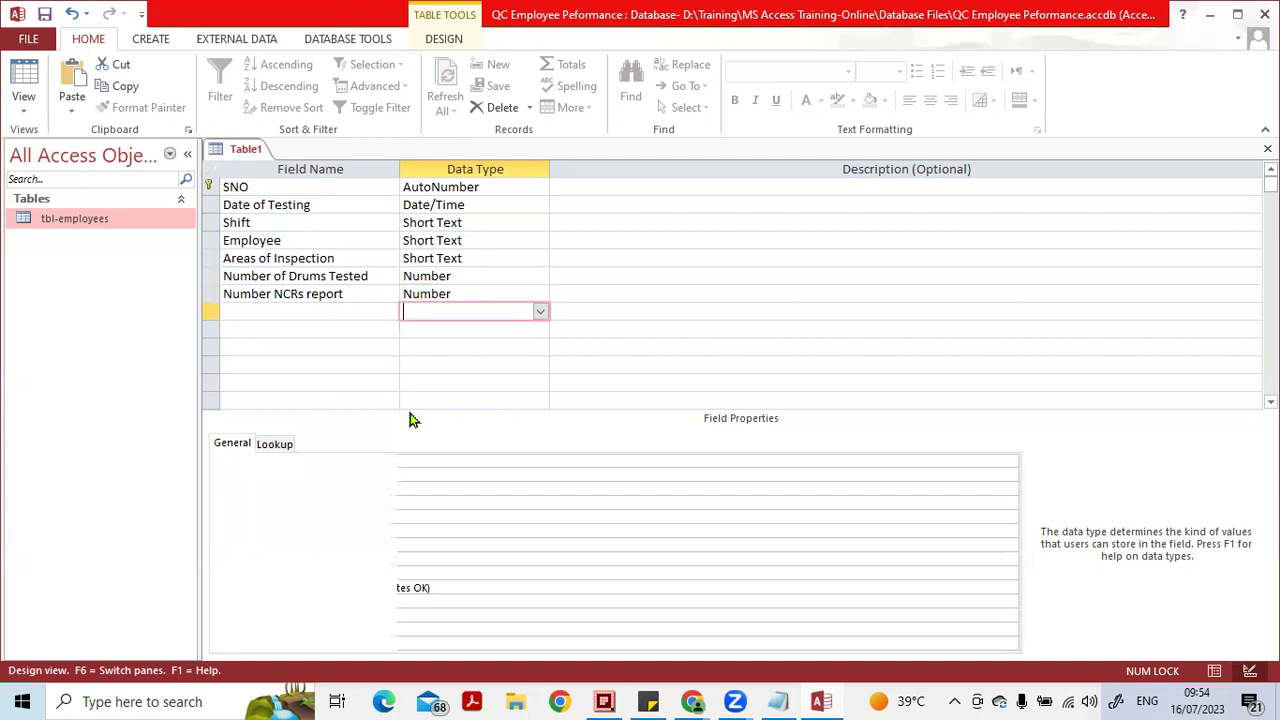
key("Left")
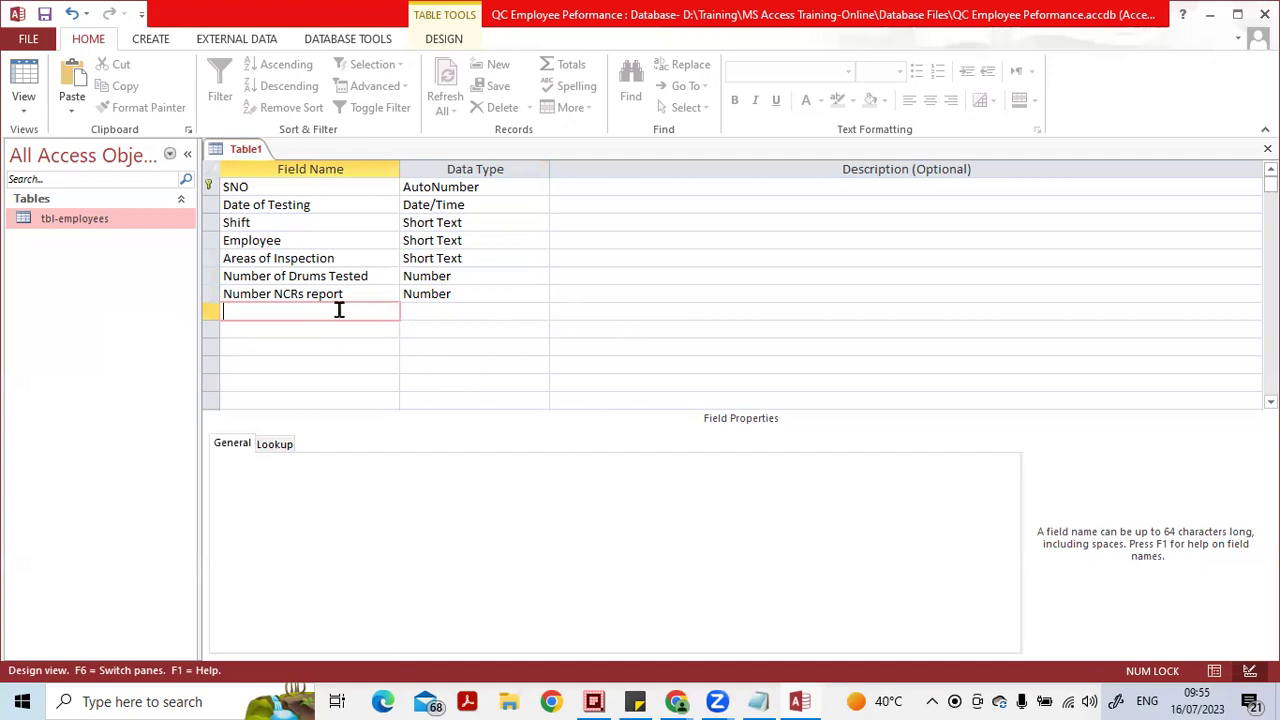
left_click(410, 277)
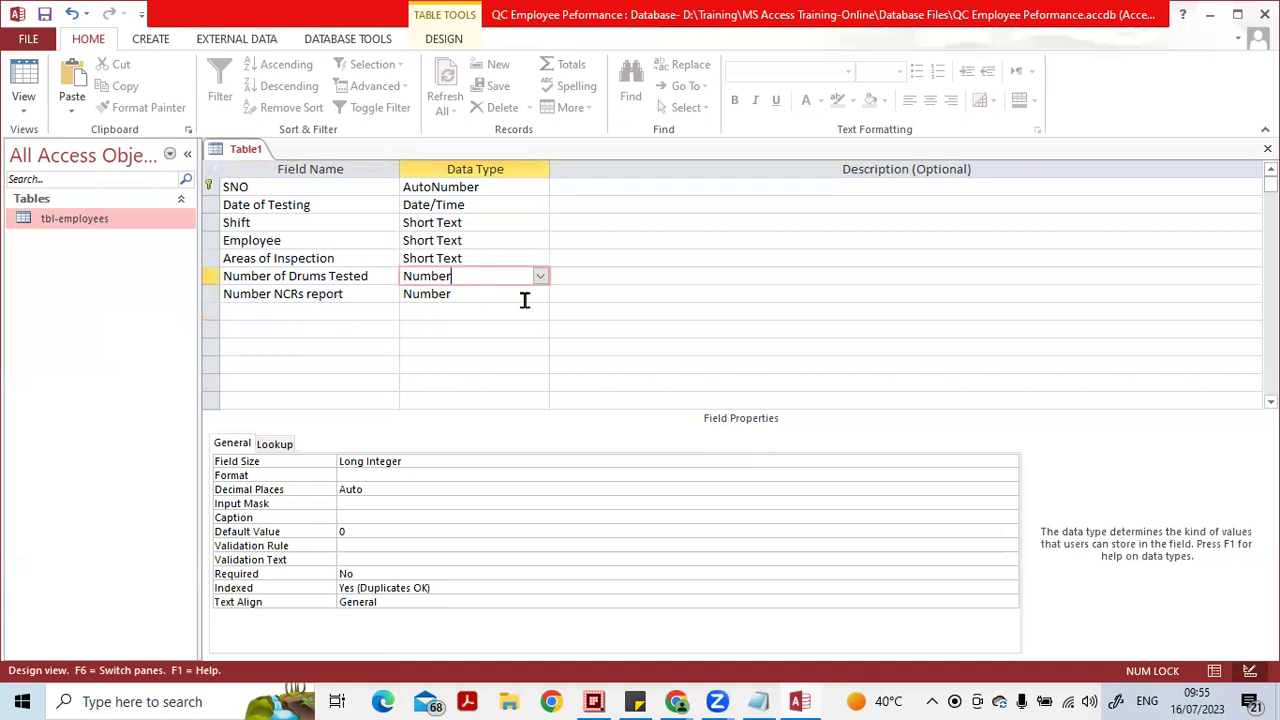
- Add an eighth field named "Remarks" with the Long Text data type
left_click(391, 310)
key("Caps_Lock")
type("R")
key("Caps_Lock")
type("emarks")
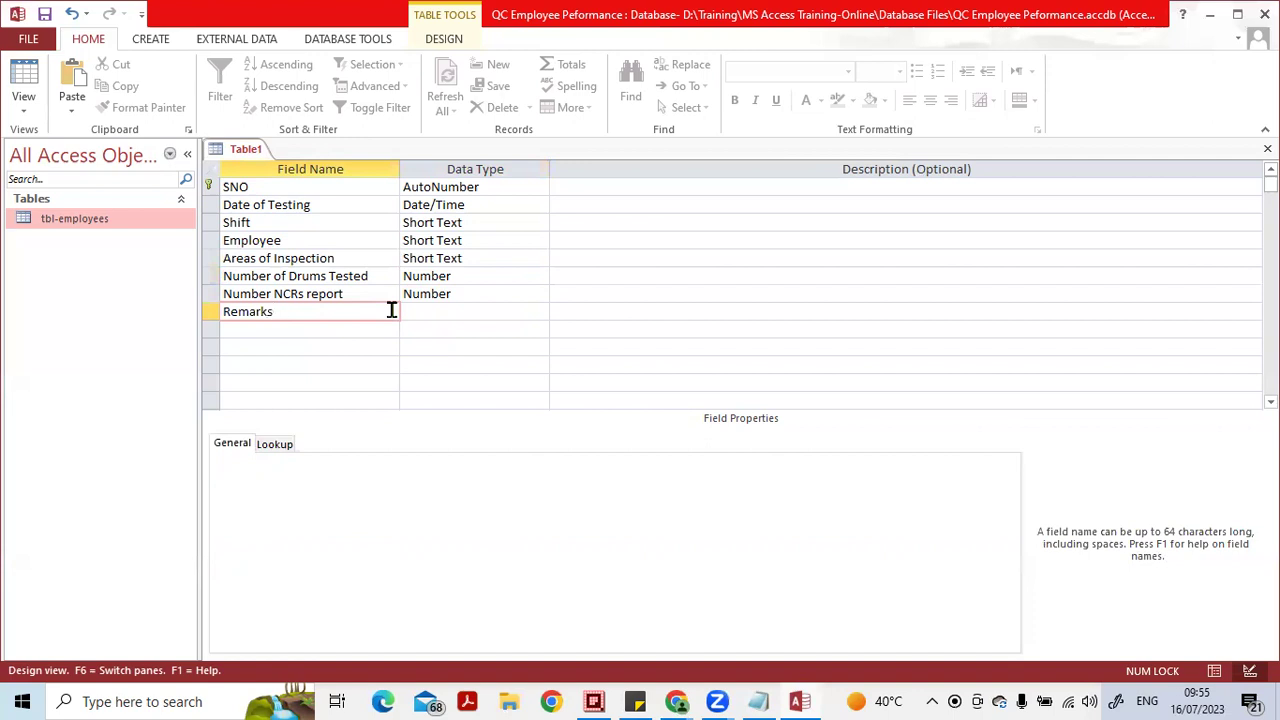
key("Tab")
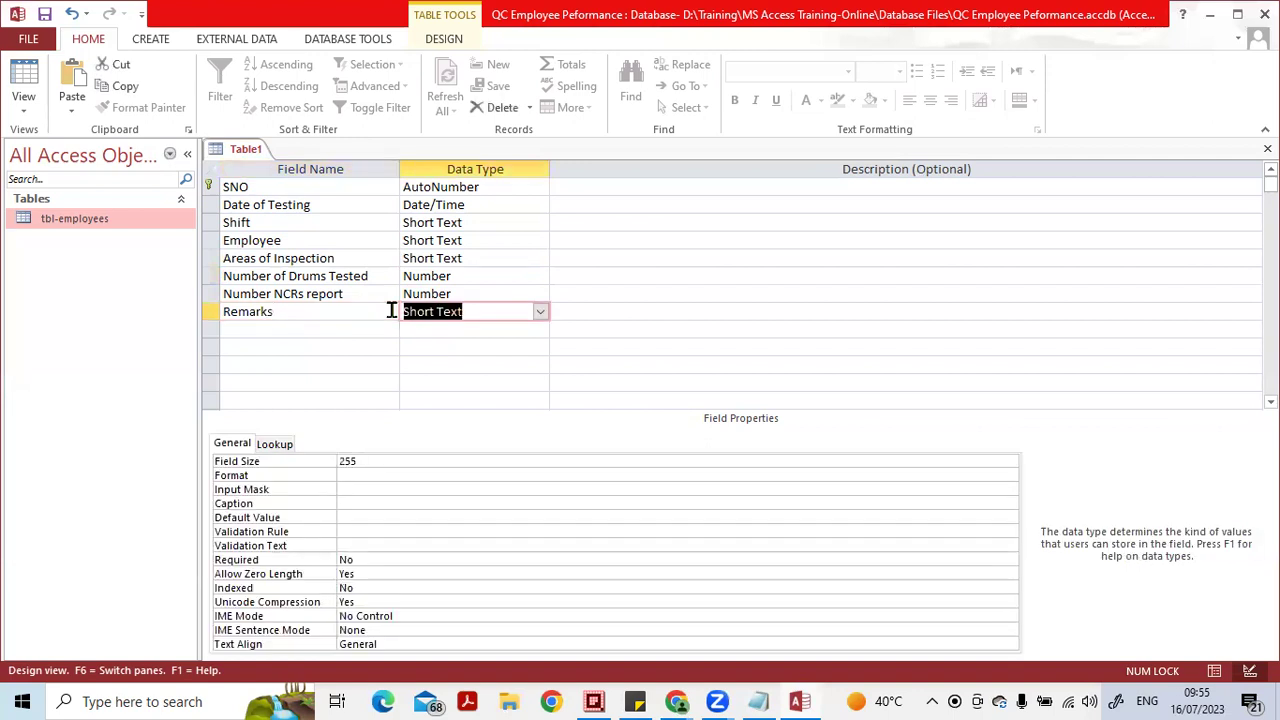
left_click(539, 315)
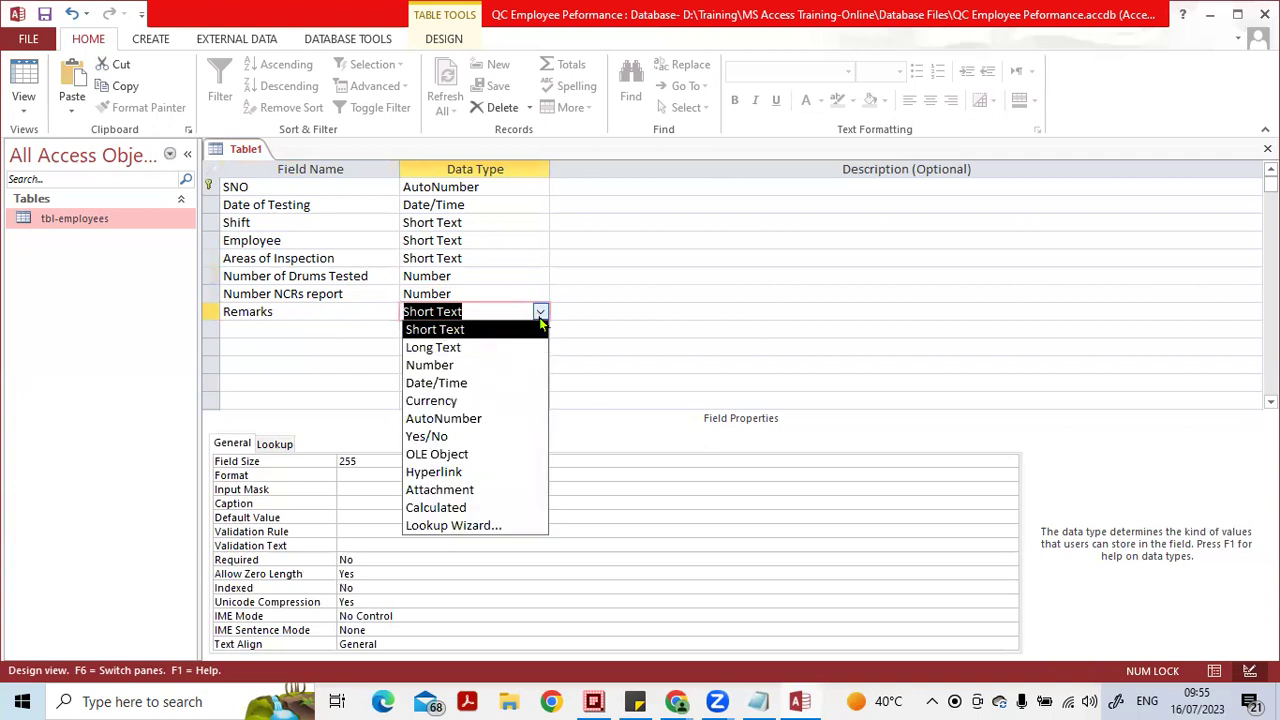
left_click(523, 346)
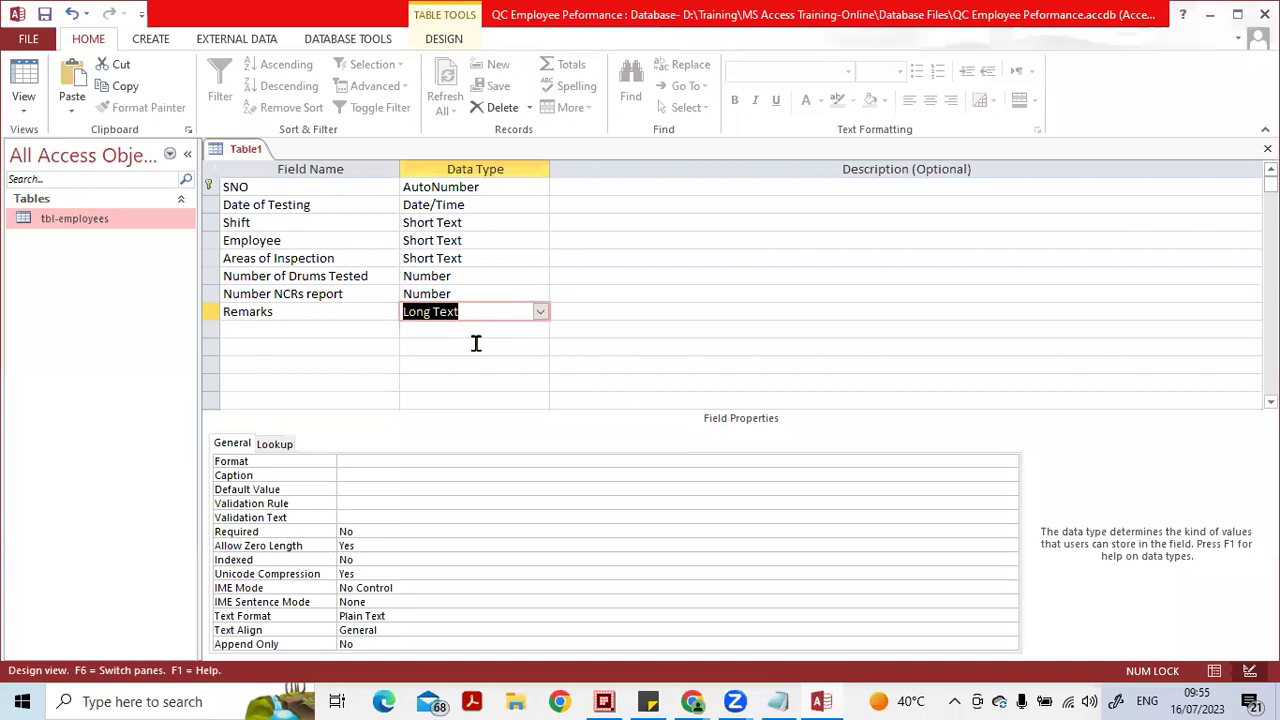
- Switch the Remarks field to Short Text to examine its field size, and set it back to Long Text
left_click(538, 316)
key("Up")
key("Return")
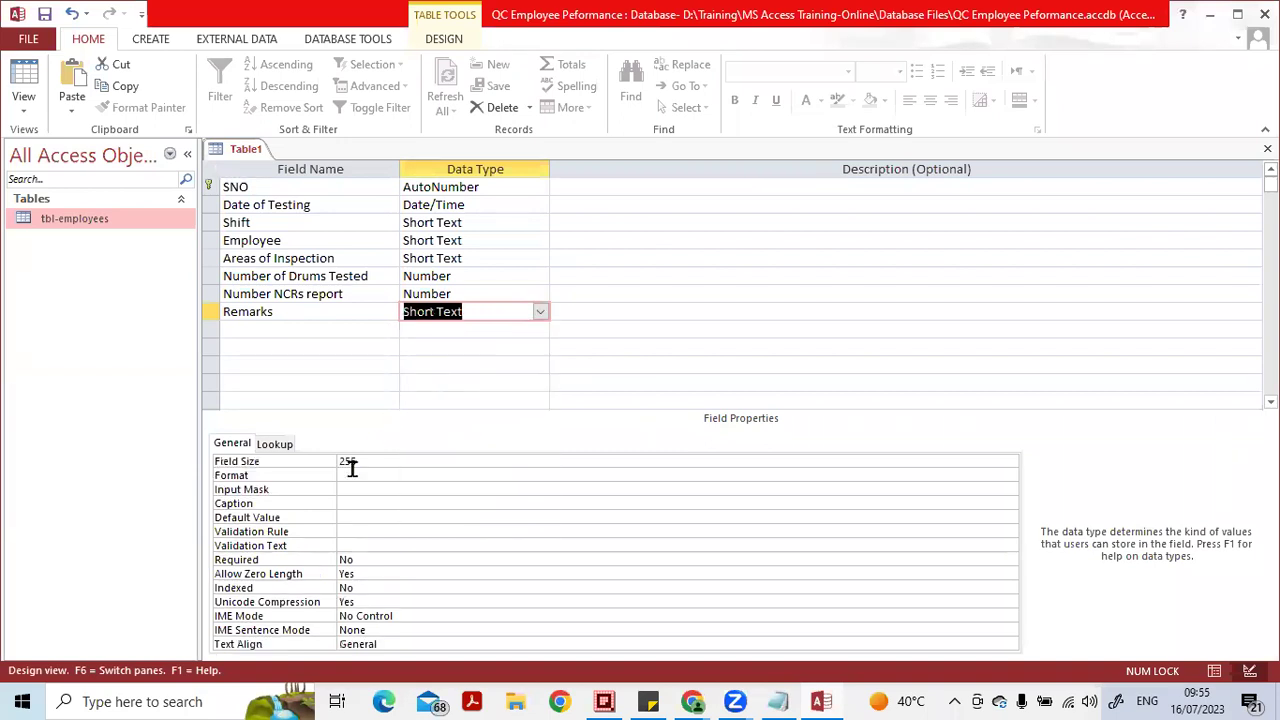
left_click(365, 461)
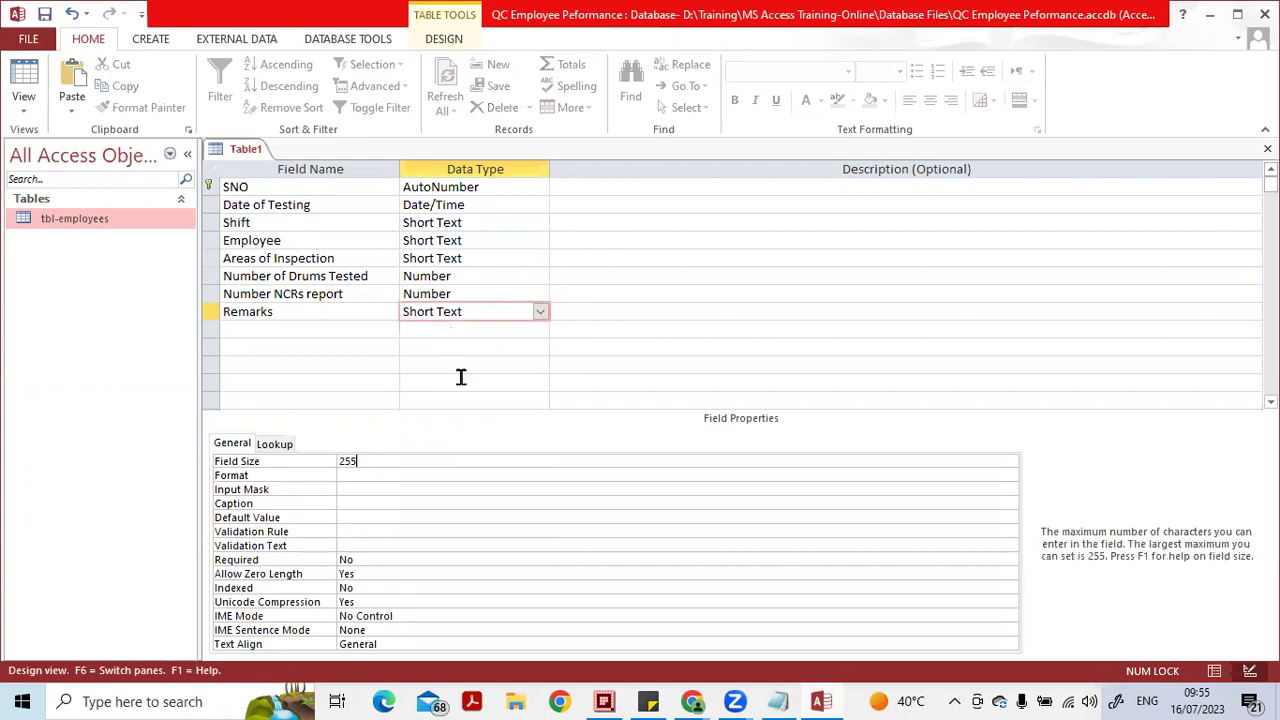
left_click(540, 315)
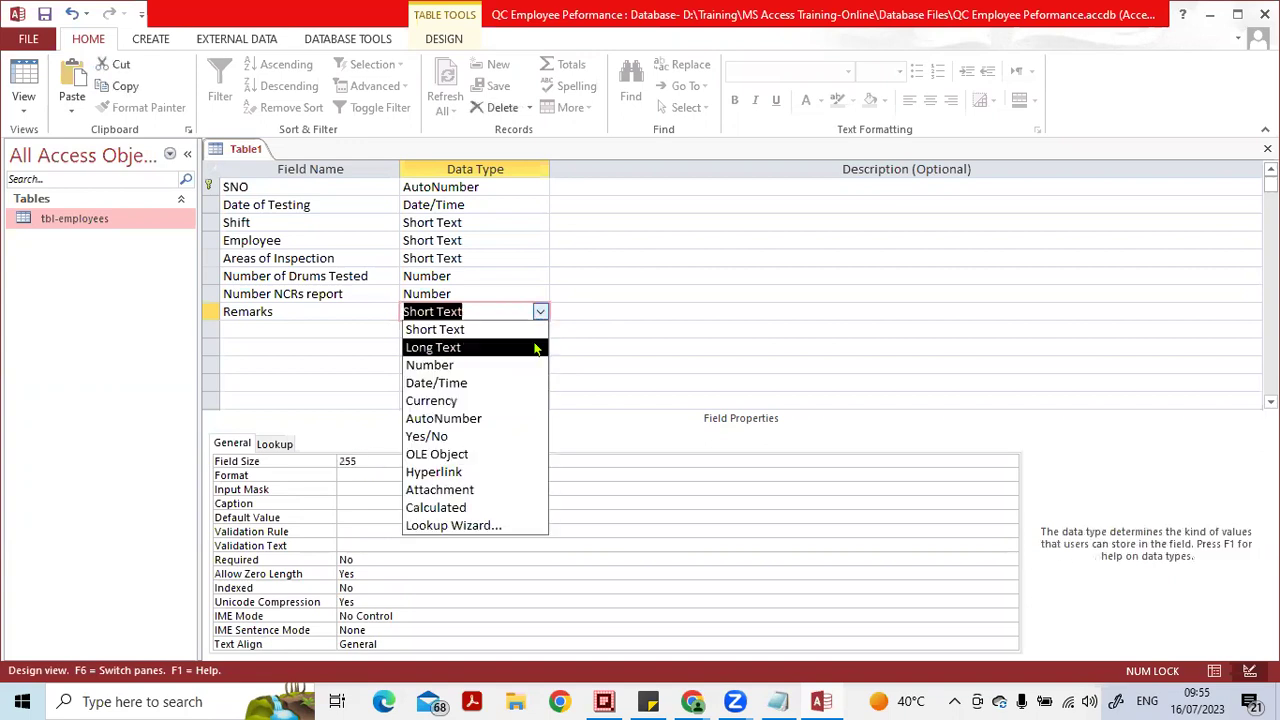
left_click(538, 347)
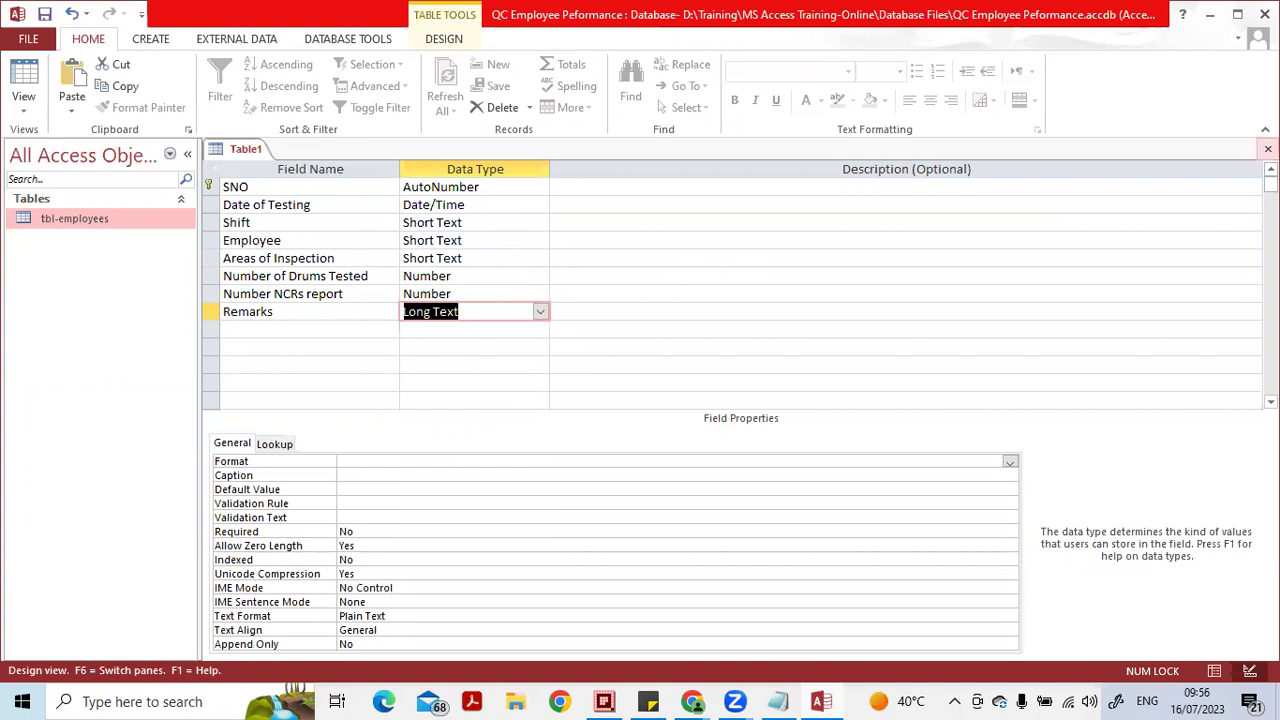
- Close the new table's design and save it as "tbl-test record"
left_click(1267, 148)
left_click(560, 401)
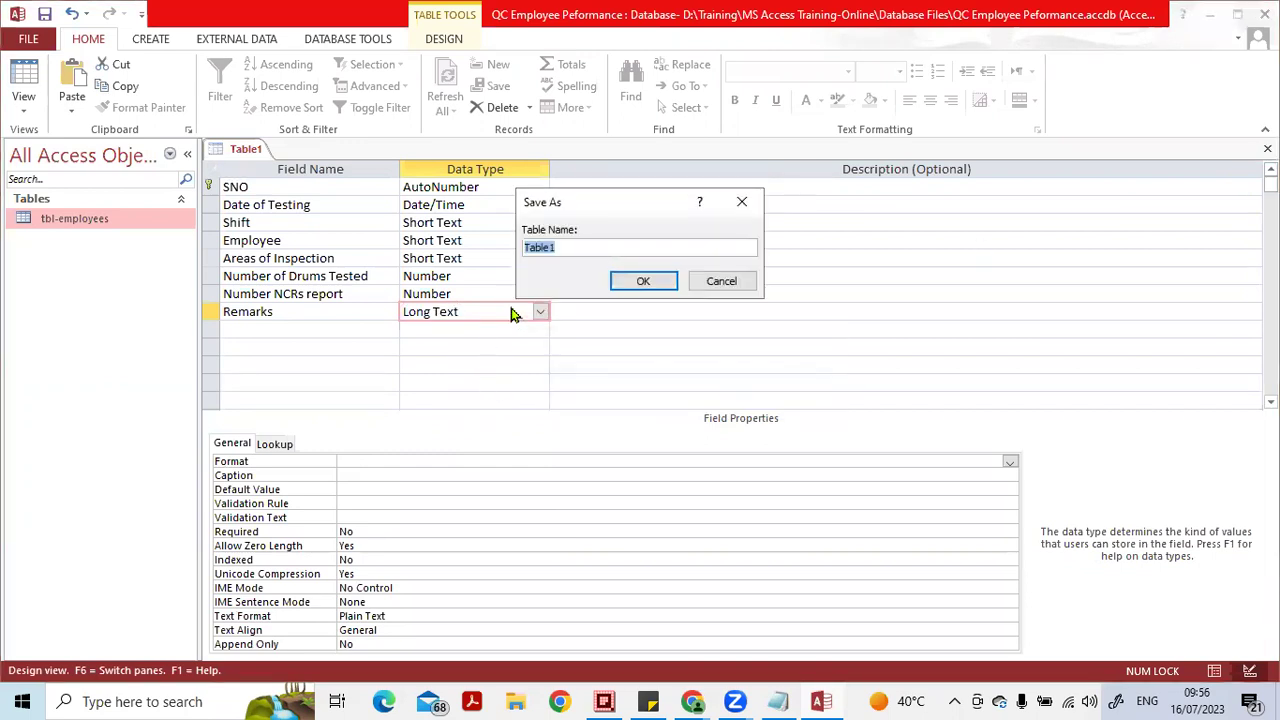
type("tbl-test record")
key("Return")
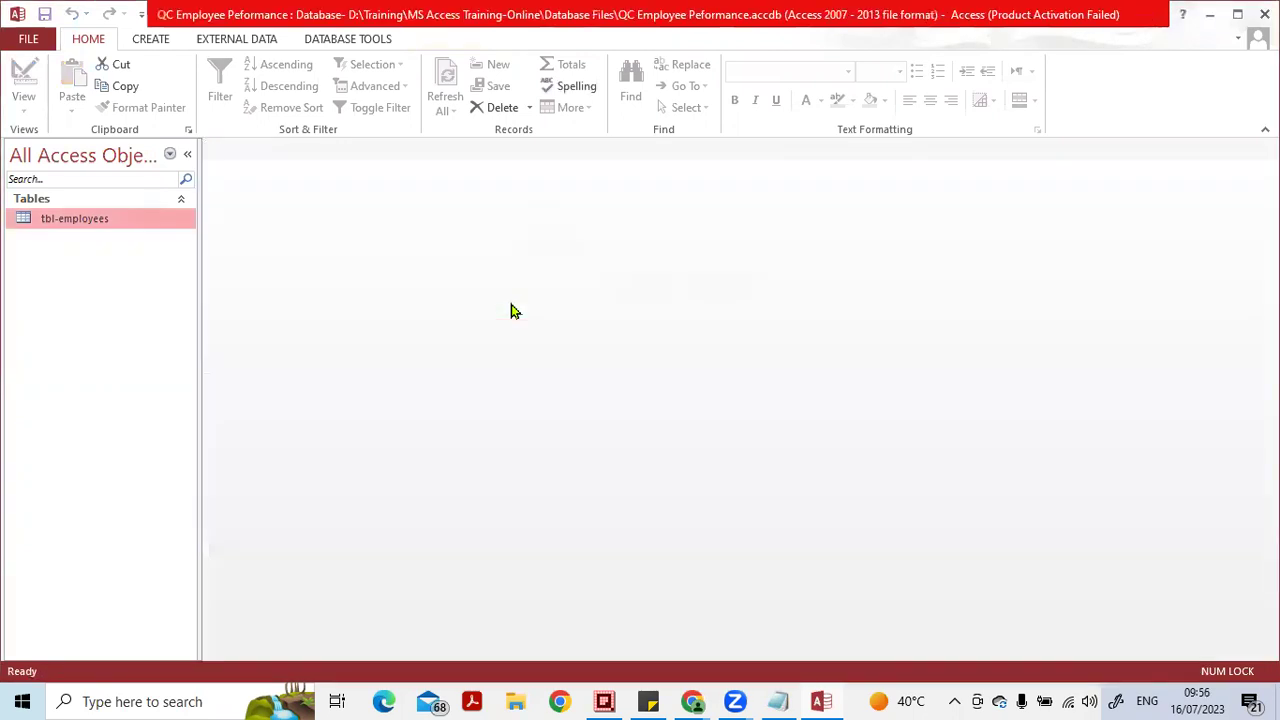
- Open the tbl-employees table, narrow the Employee ID column, and close it with the layout changes saved
double_click(78, 220)
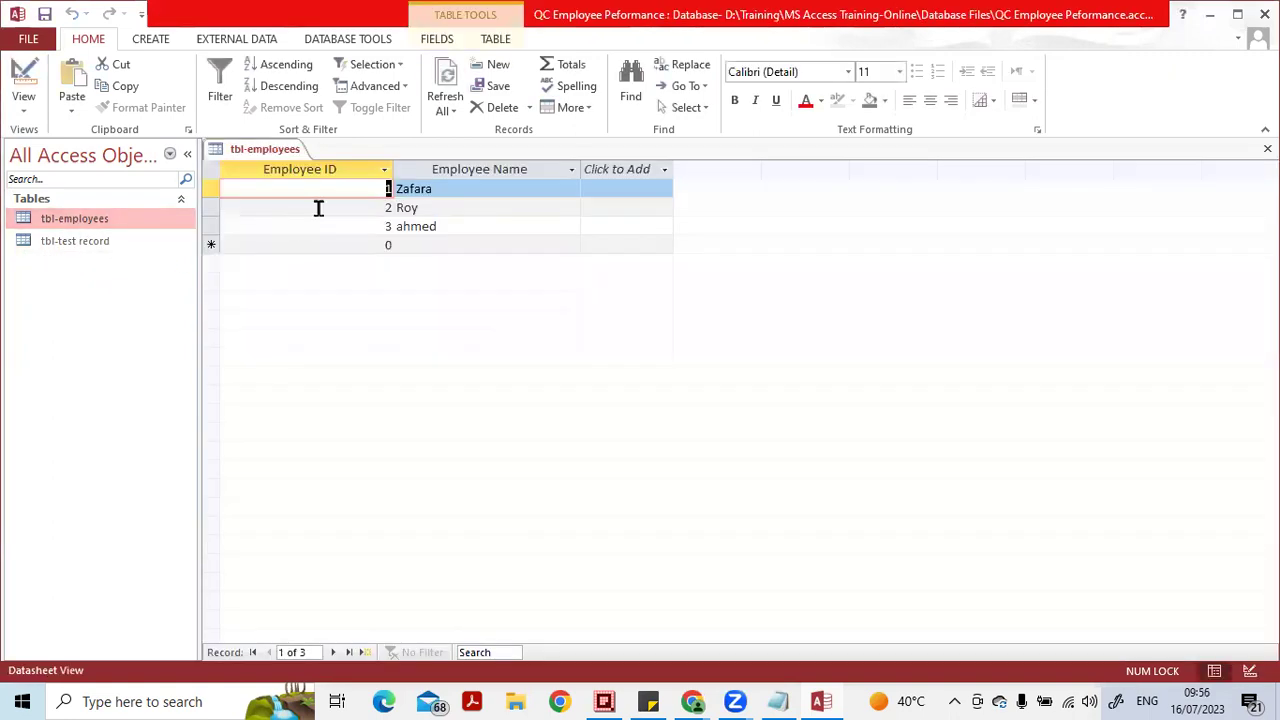
left_click_drag(392, 169, 341, 169)
left_click(1267, 148)
left_click(569, 403)
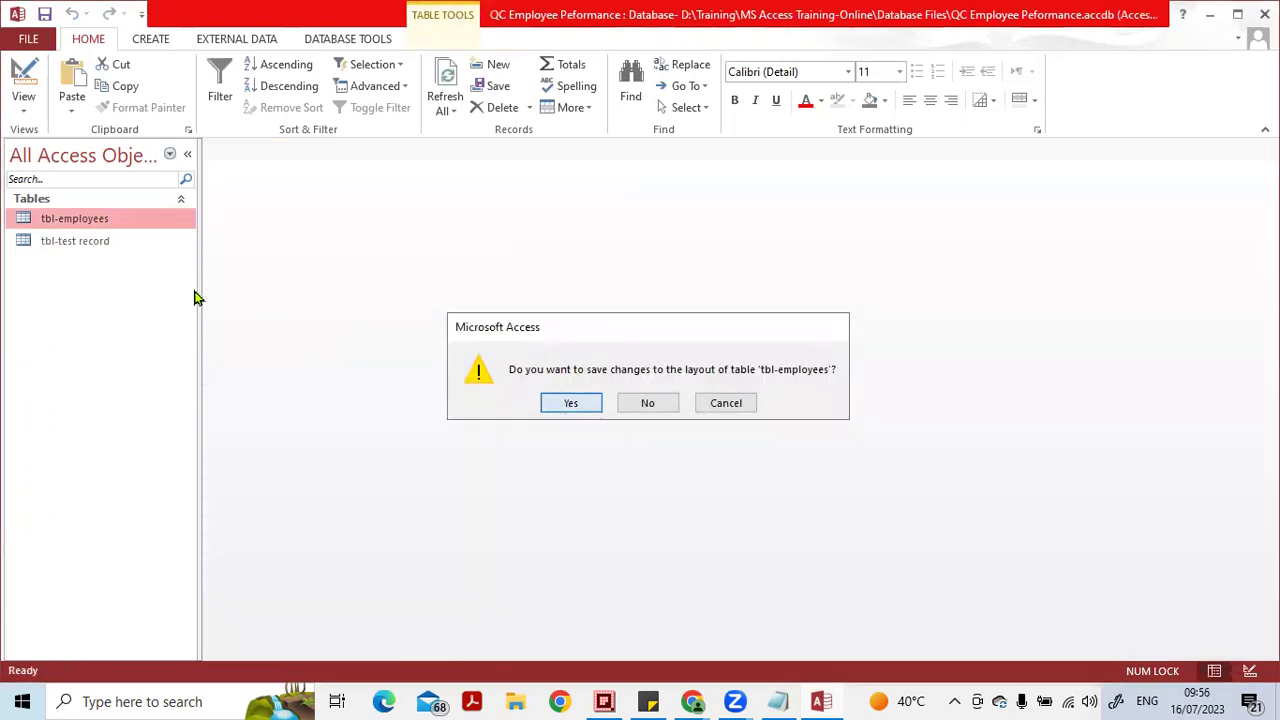
- Open the tbl-test record table and set the first record's Shift to B
left_click(84, 248)
double_click(115, 252)
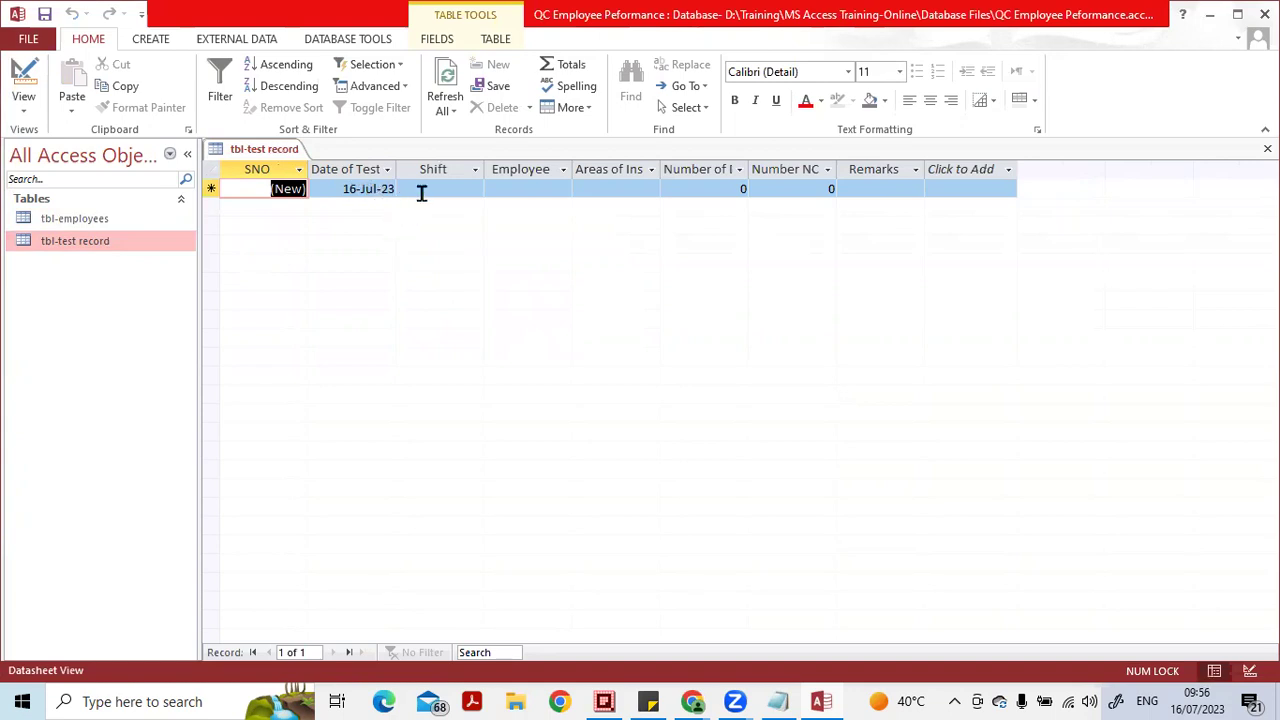
left_click(466, 189)
left_click(474, 191)
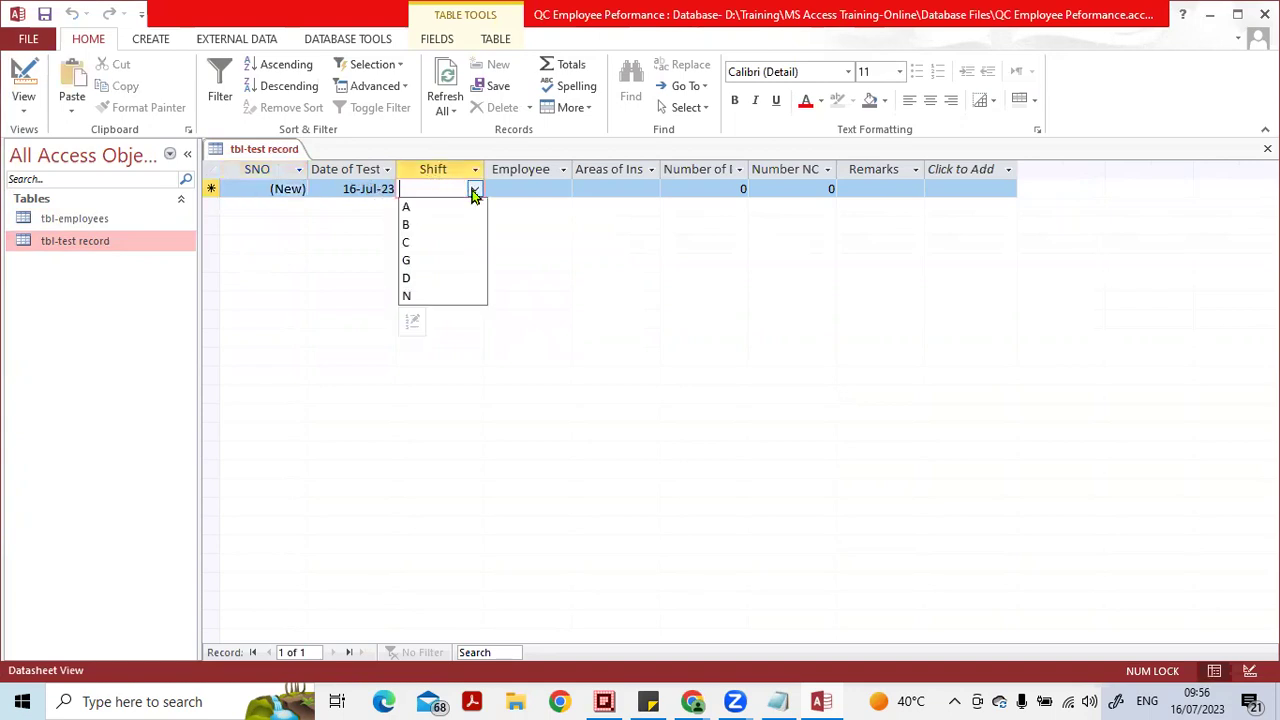
left_click(466, 225)
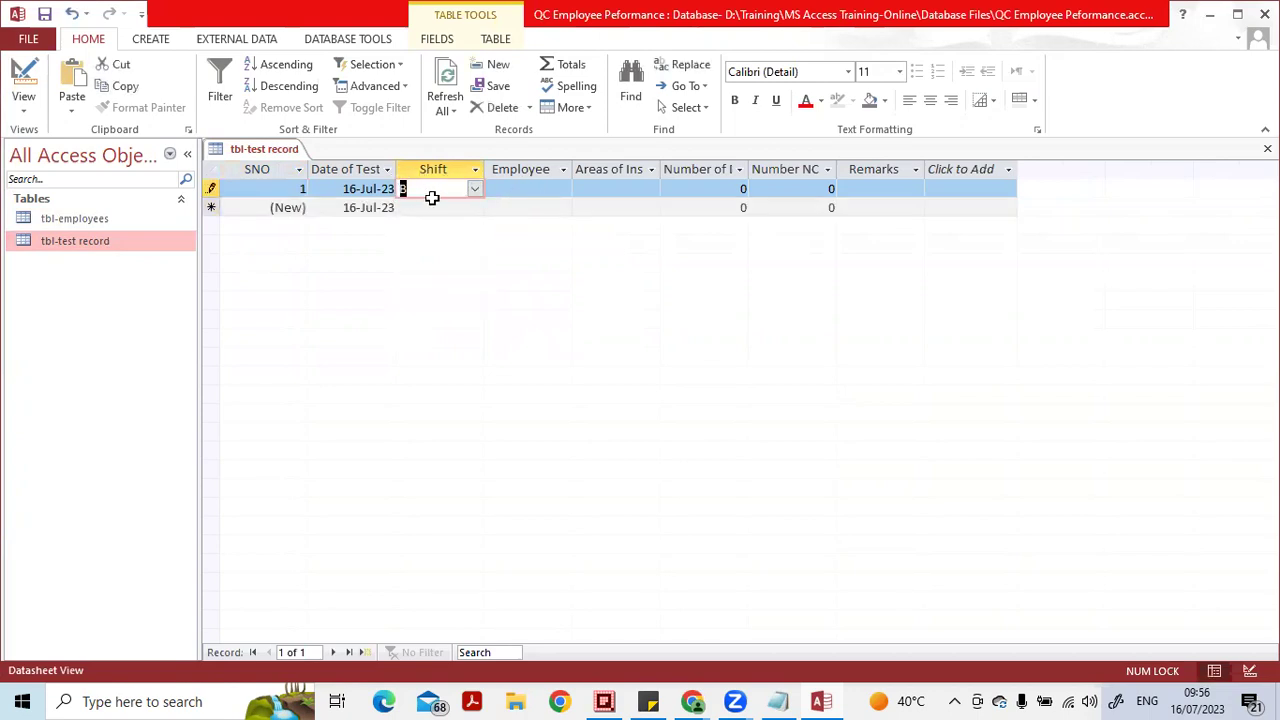
- Set the first record's Employee to 2 in the test record table
left_click(526, 189)
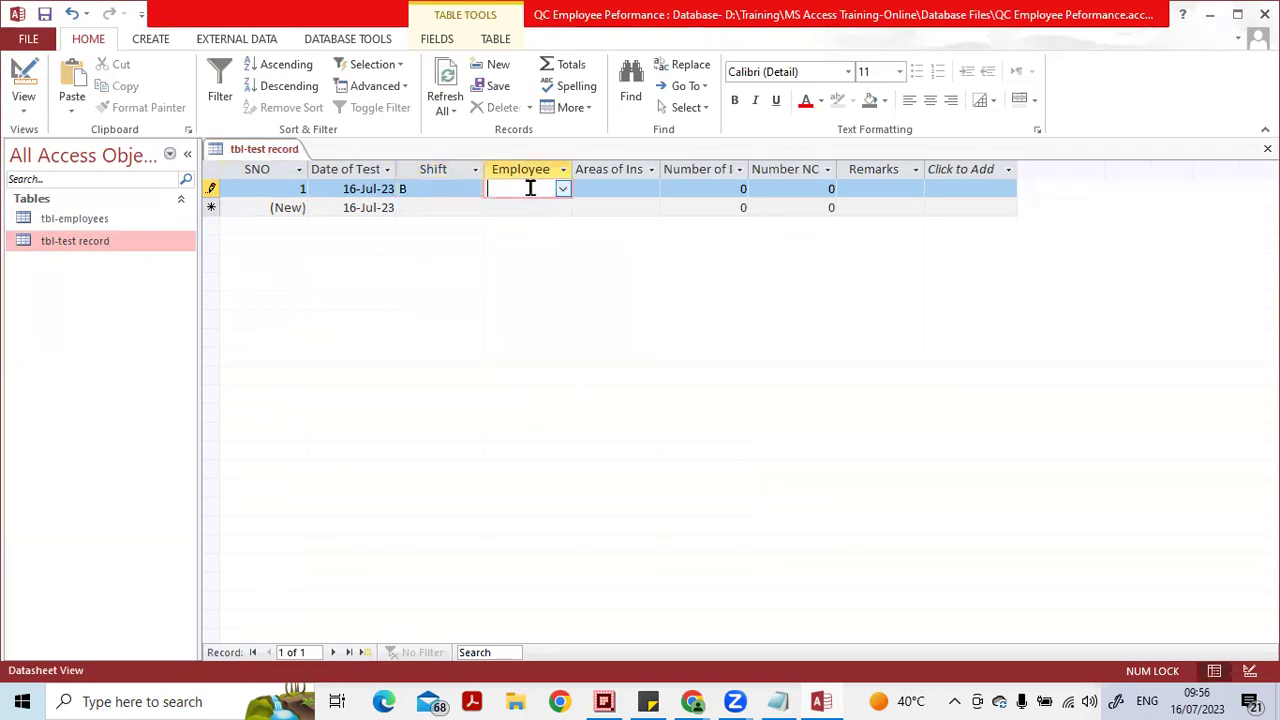
left_click(564, 196)
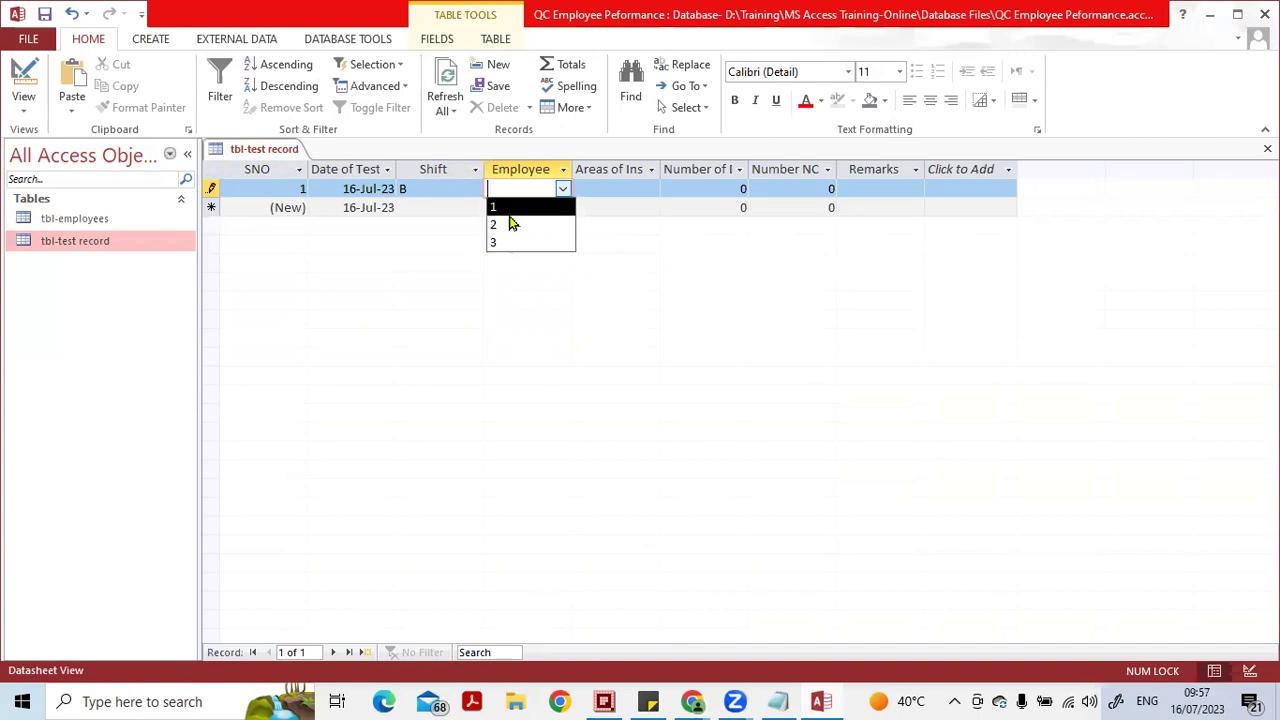
left_click(514, 226)
- Widen the Areas of Inspection column and set the first record's value to In-process Testing
left_click(586, 189)
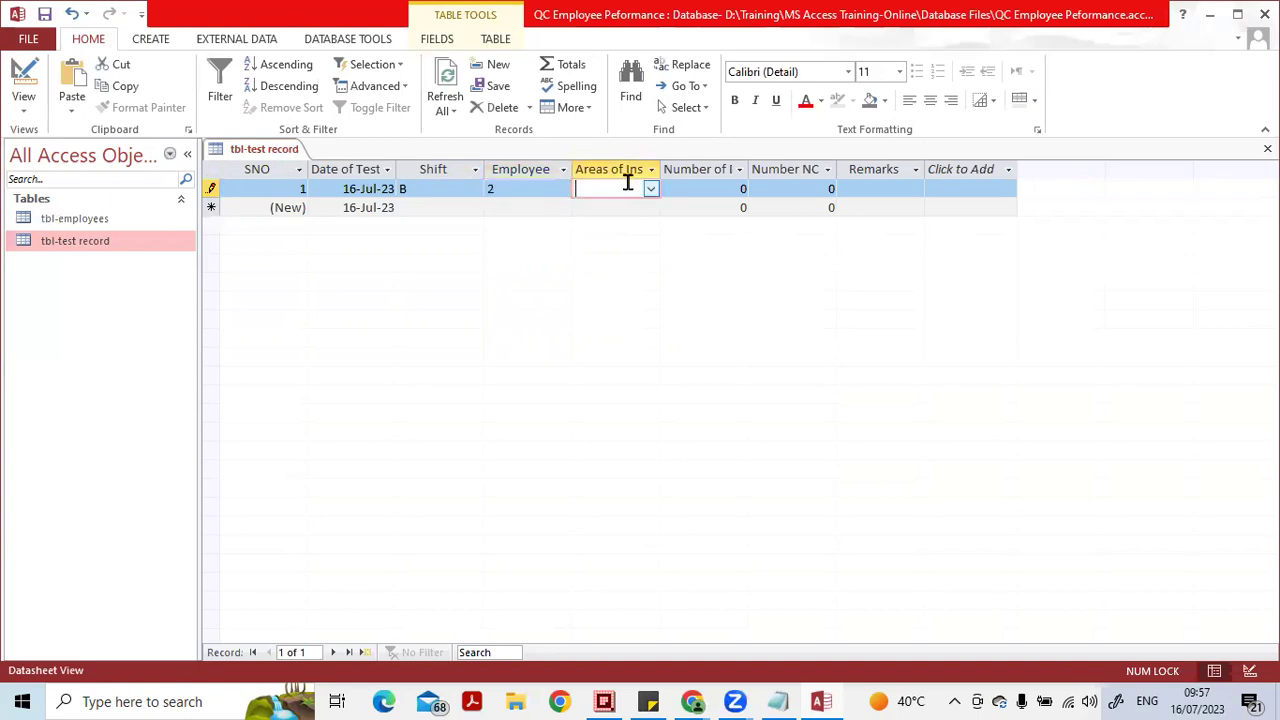
left_click_drag(661, 169, 740, 172)
left_click(732, 189)
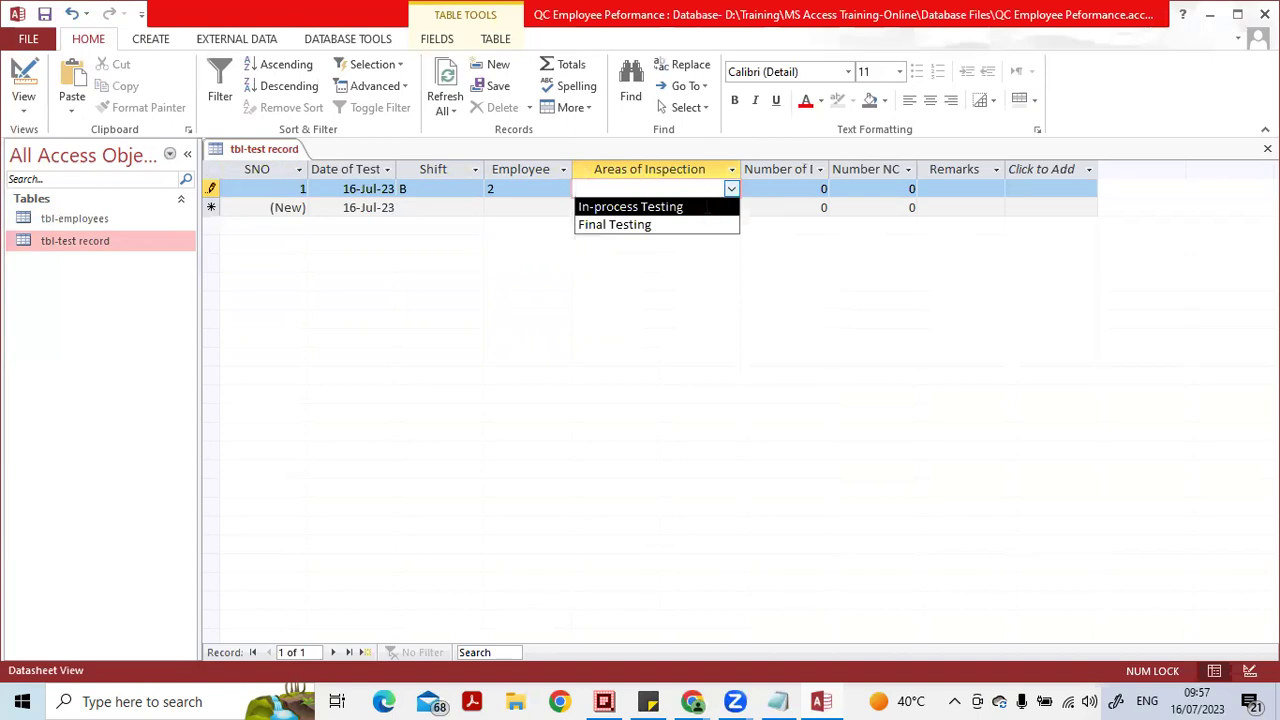
left_click(715, 207)
- Enter 50 as the number inspected and 2 as Number NC, and close the table with its layout changes saved
left_click(802, 186)
double_click(825, 188)
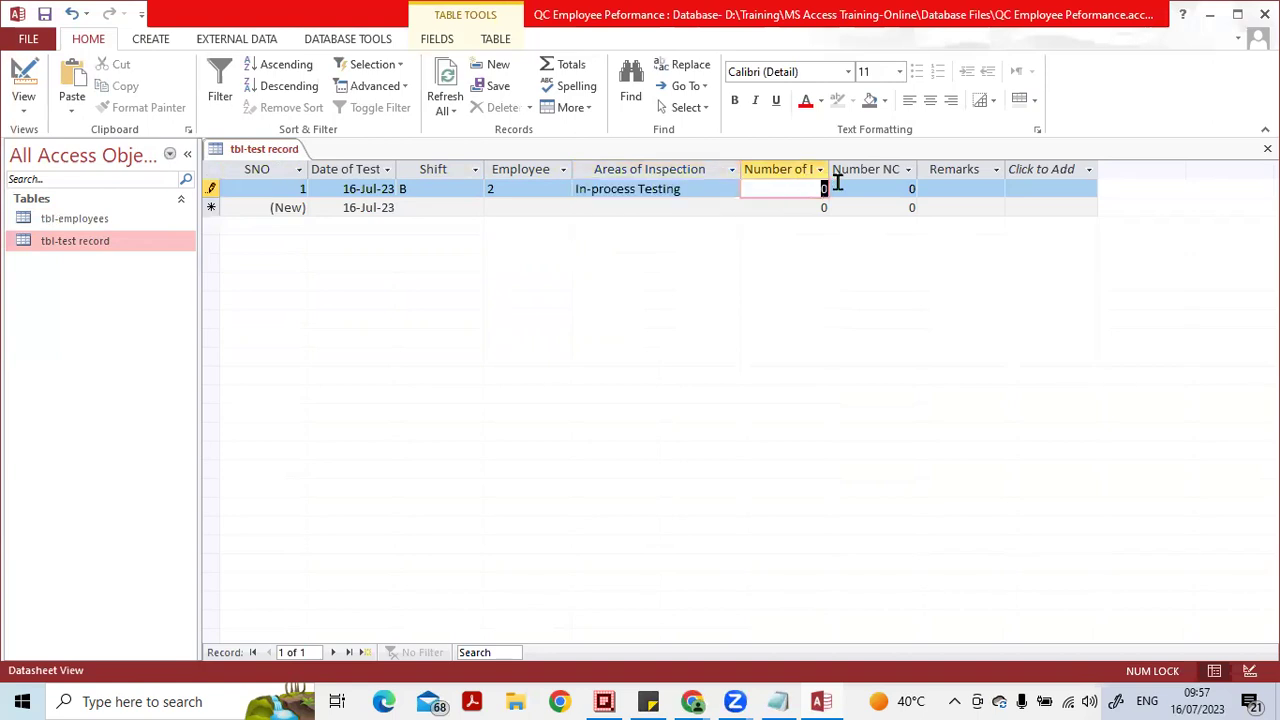
type("50")
left_click(873, 189)
double_click(908, 190)
type("2")
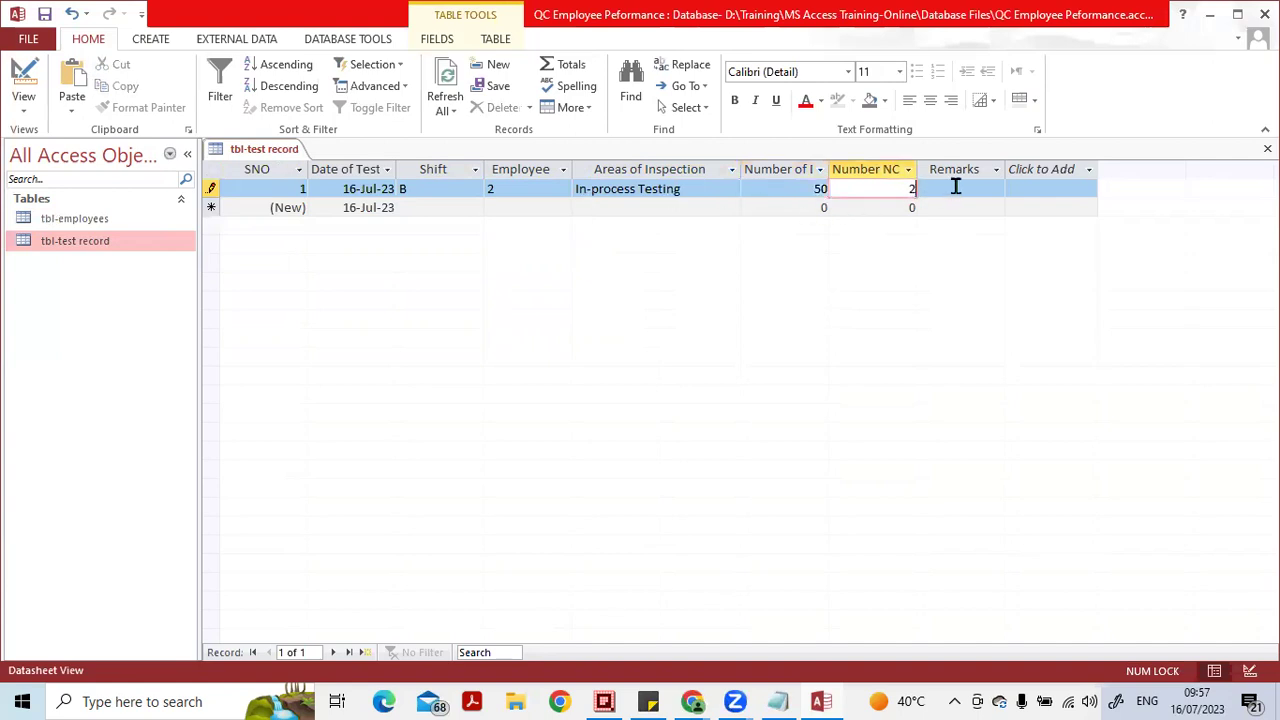
key("Tab")
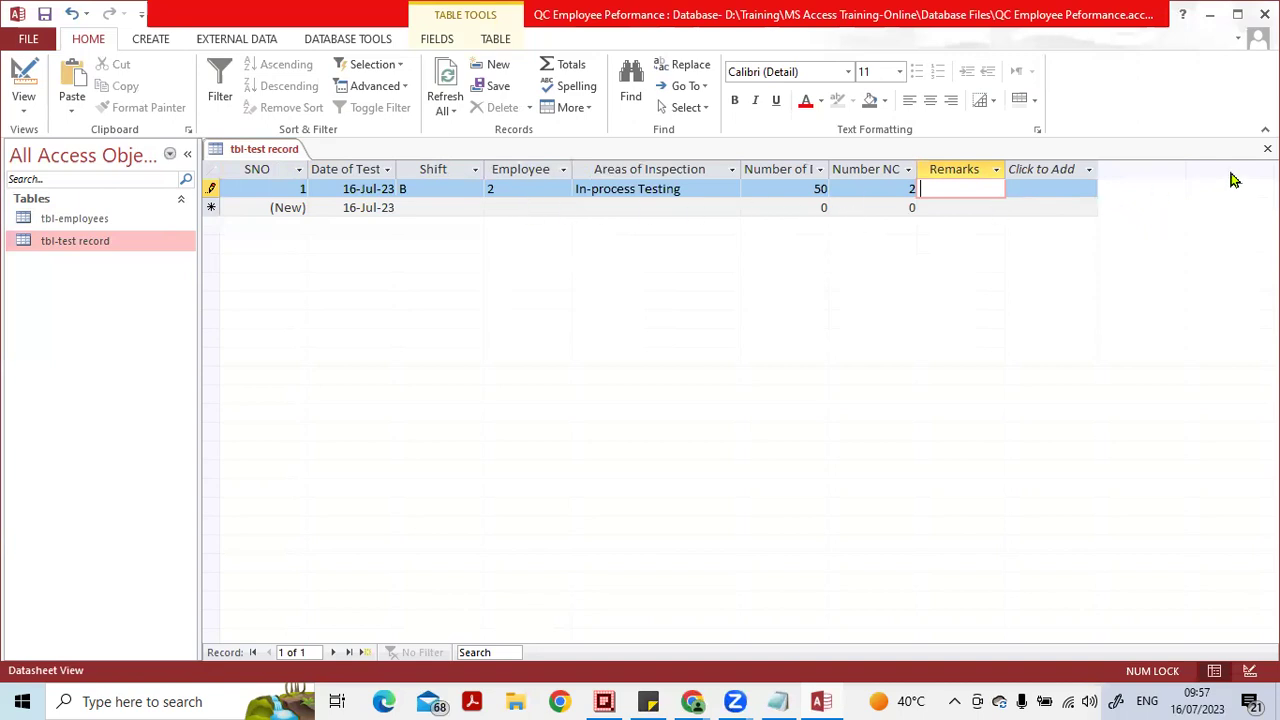
left_click(1268, 148)
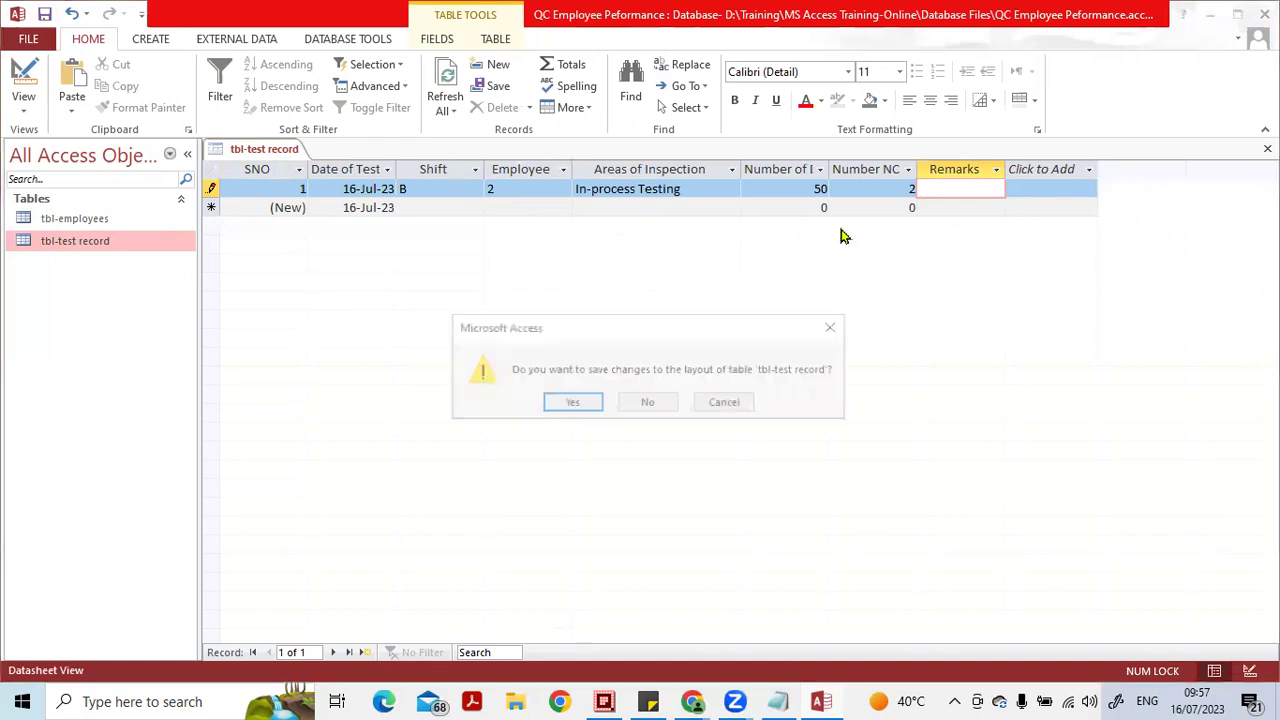
left_click(571, 402)
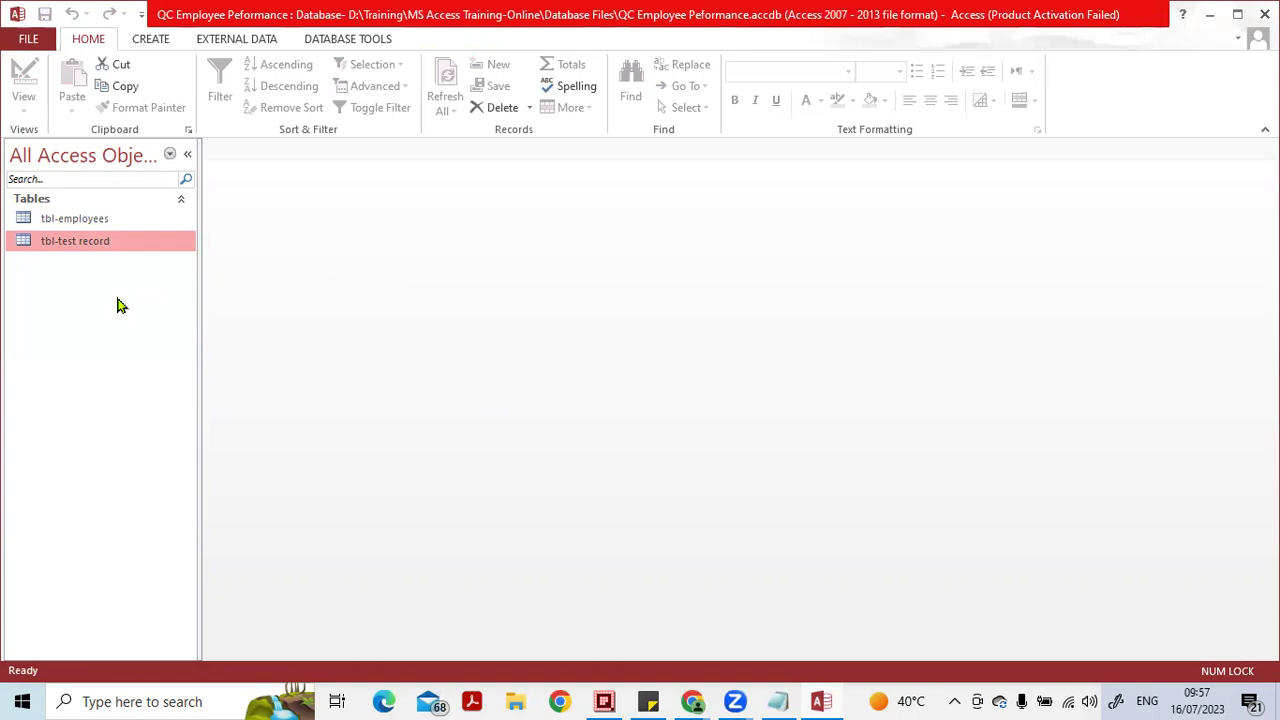
- Annotate the empty workspace with a red rectangle containing the text "no. of drums tested :50"
left_click(754, 669)
left_click(423, 237)
mouse_move(423, 237)
left_mouse_down()
mouse_move(968, 233)
mouse_move(963, 366)
mouse_move(470, 370)
mouse_move(456, 224)
left_mouse_up()
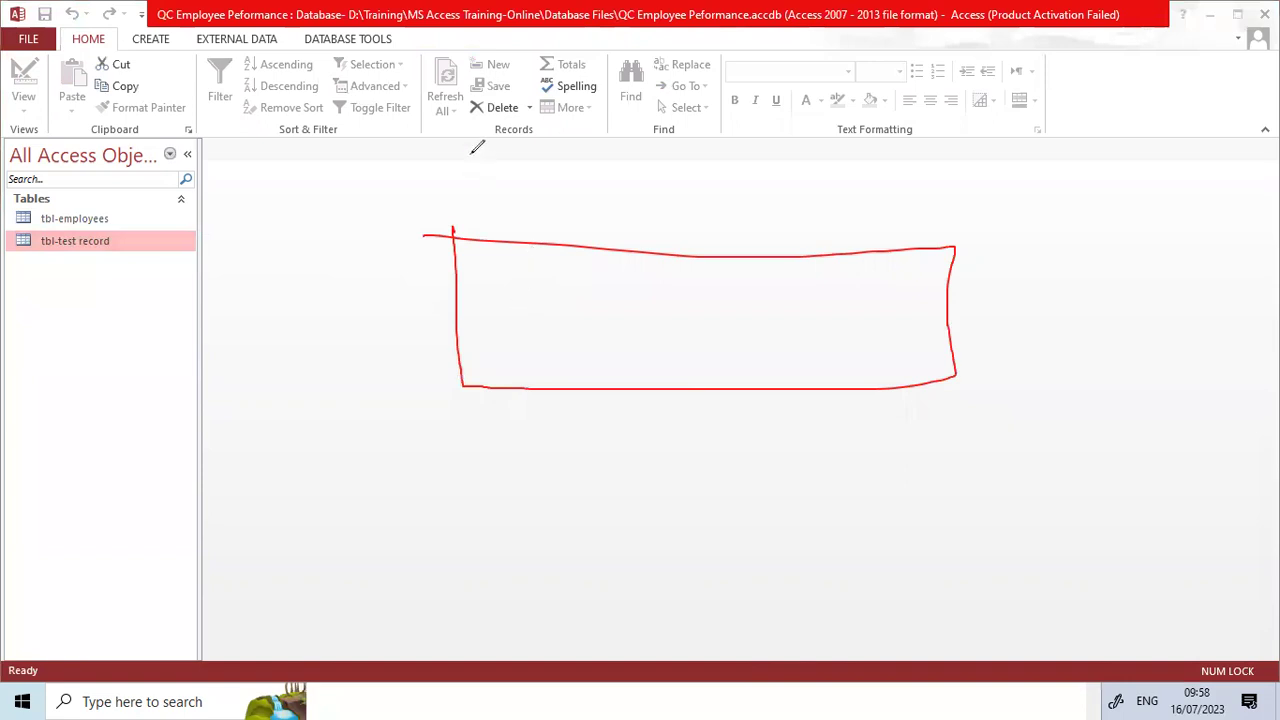
left_click(515, 320)
type("no. of drums t")
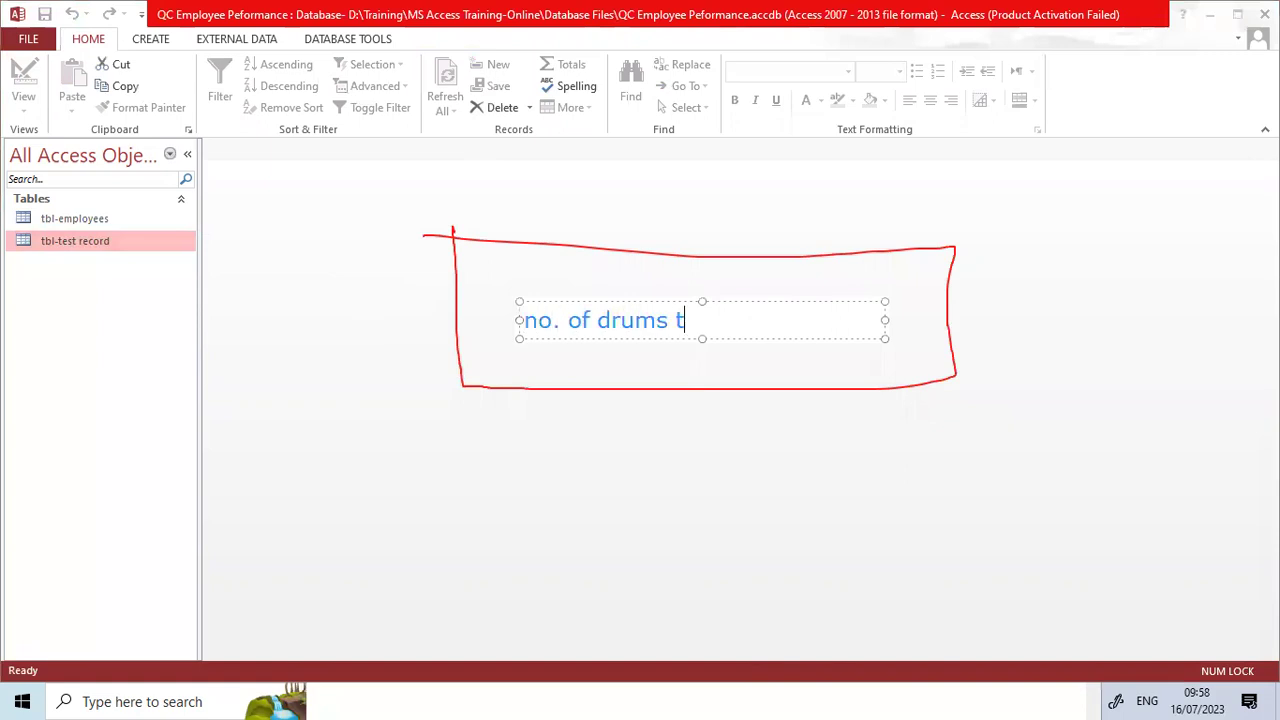
type("ested :50")
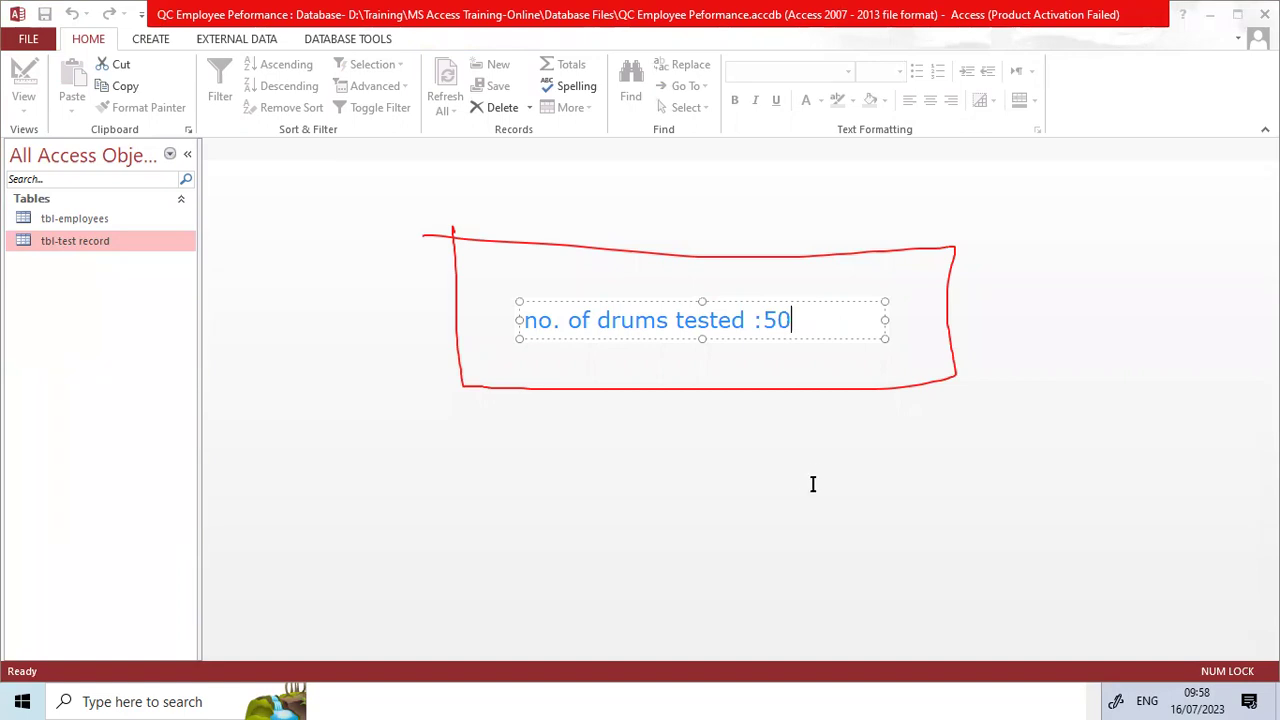
key("Escape")
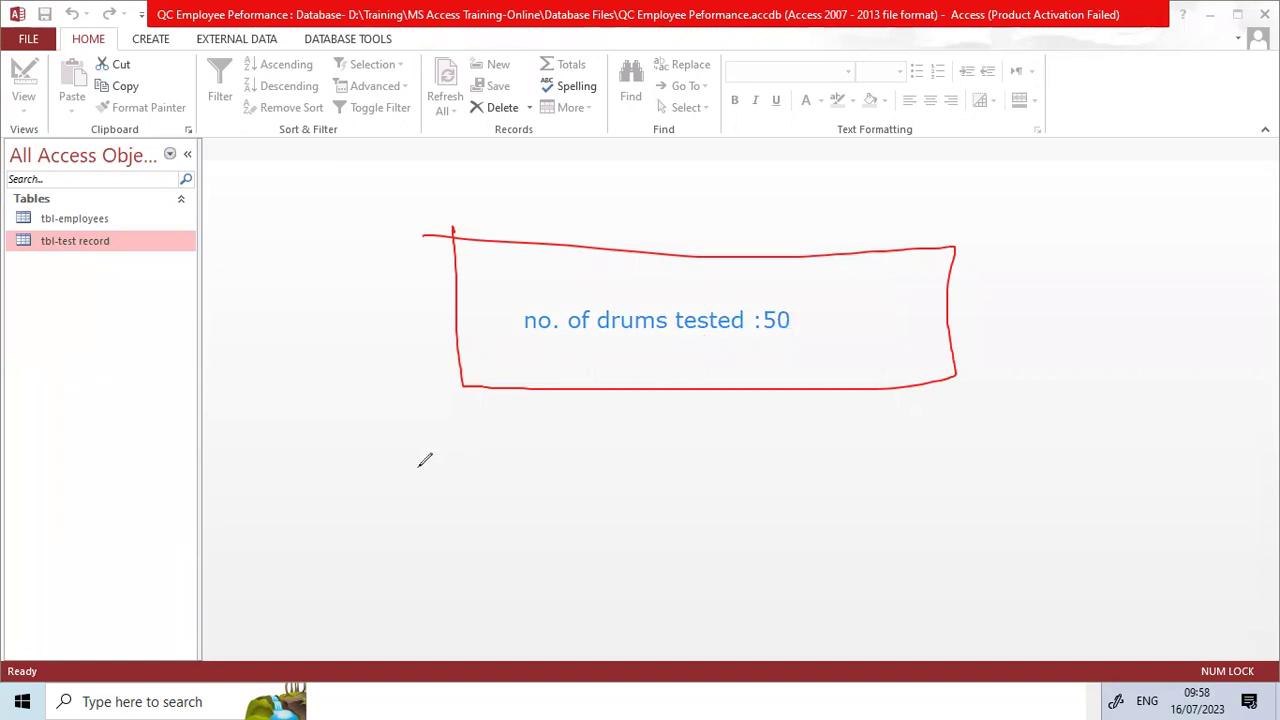
- Sketch a red table grid below the rectangle with two horizontal lines and four vertical lines
left_click_drag(401, 467, 1012, 472)
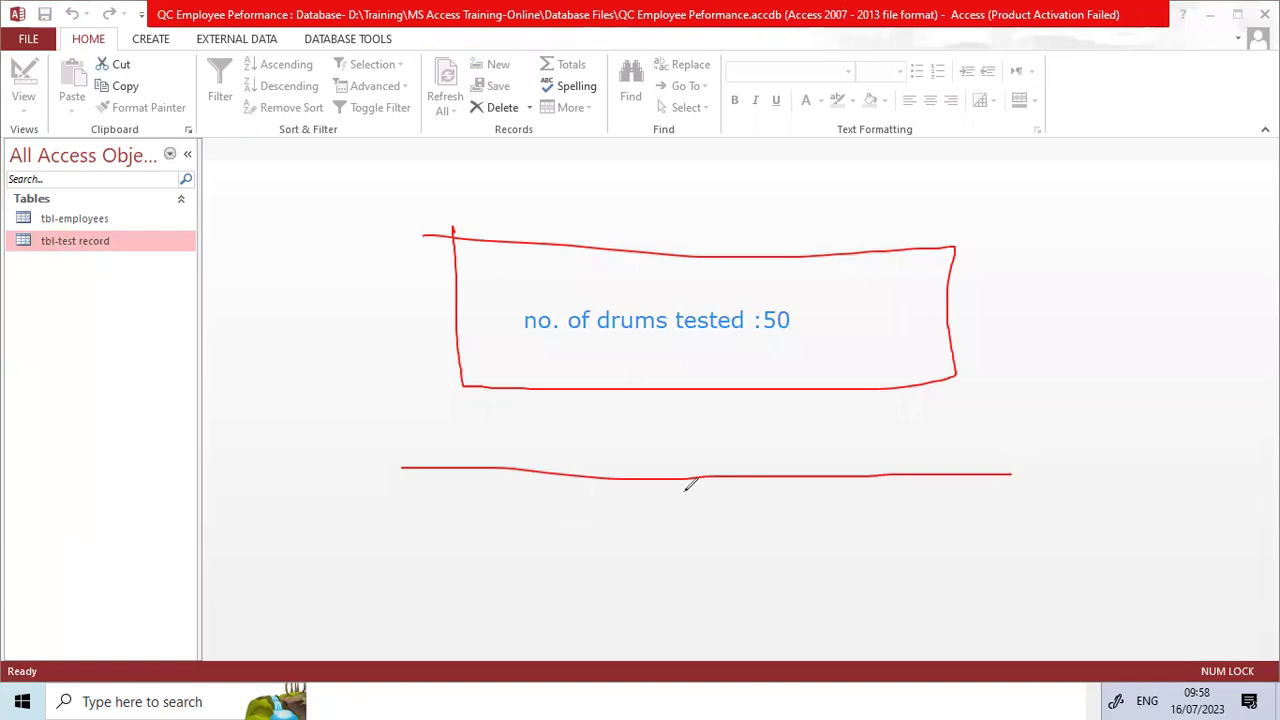
left_click_drag(430, 510, 1011, 507)
left_click_drag(416, 476, 416, 607)
left_click_drag(520, 485, 520, 614)
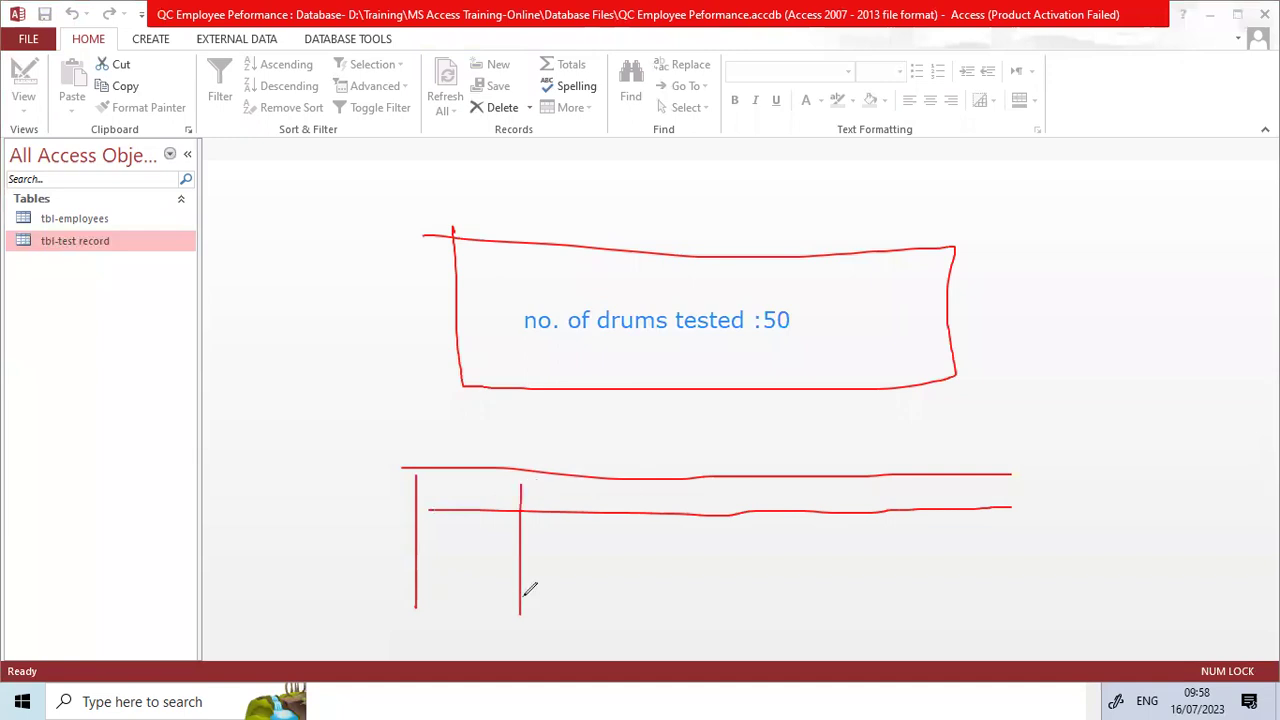
left_click_drag(645, 481, 644, 620)
left_click_drag(760, 481, 761, 607)
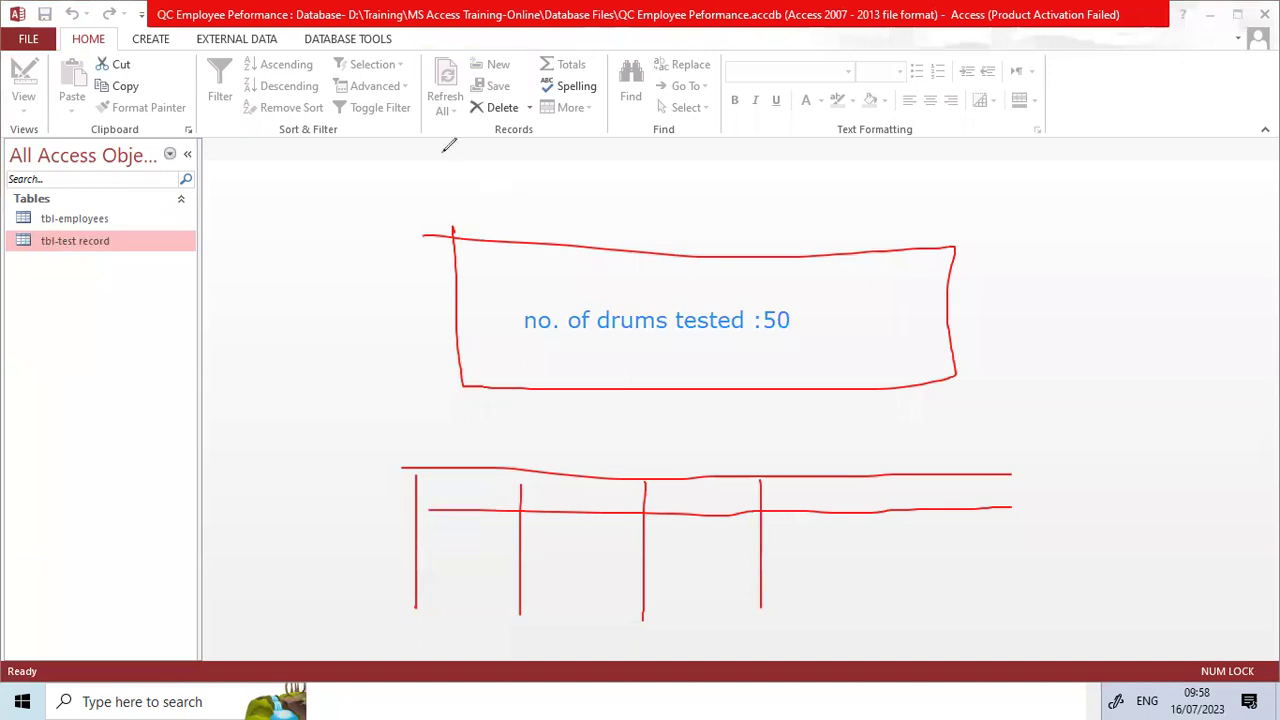
- Label the sketched table's columns "Insulation", "Pairing" and "assembly"
left_click(492, 498)
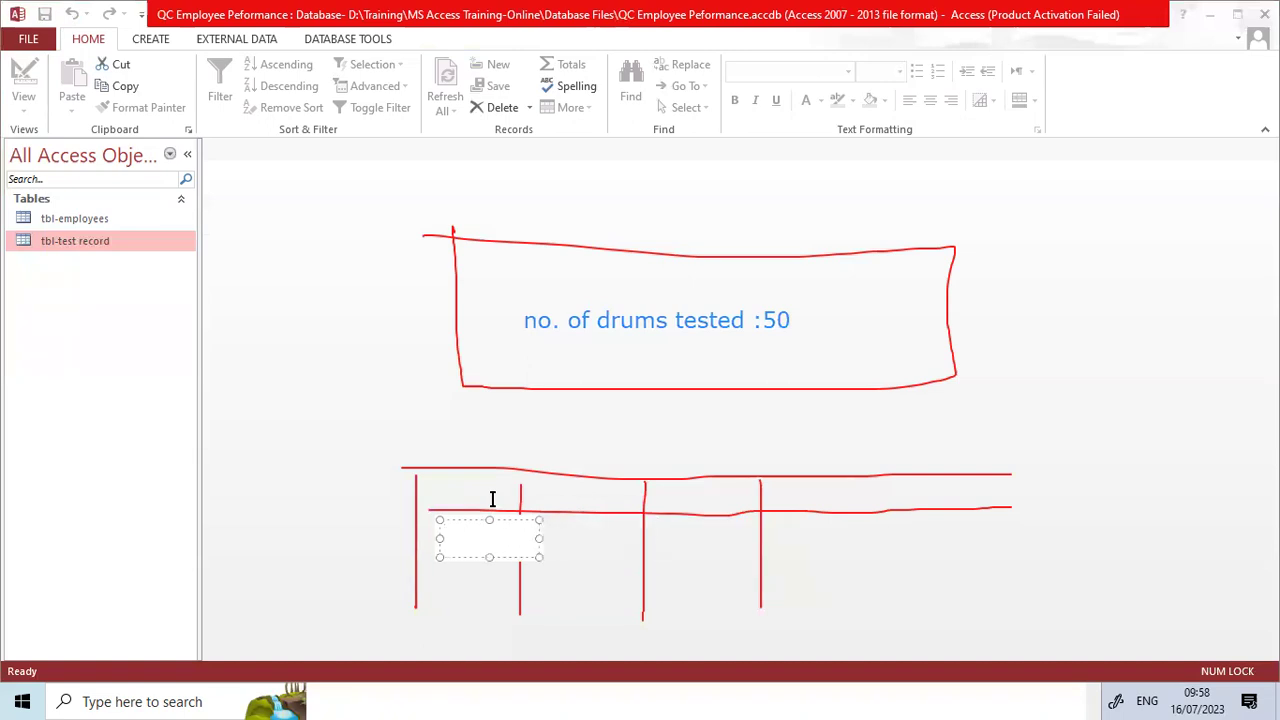
left_click_drag(483, 519, 463, 474)
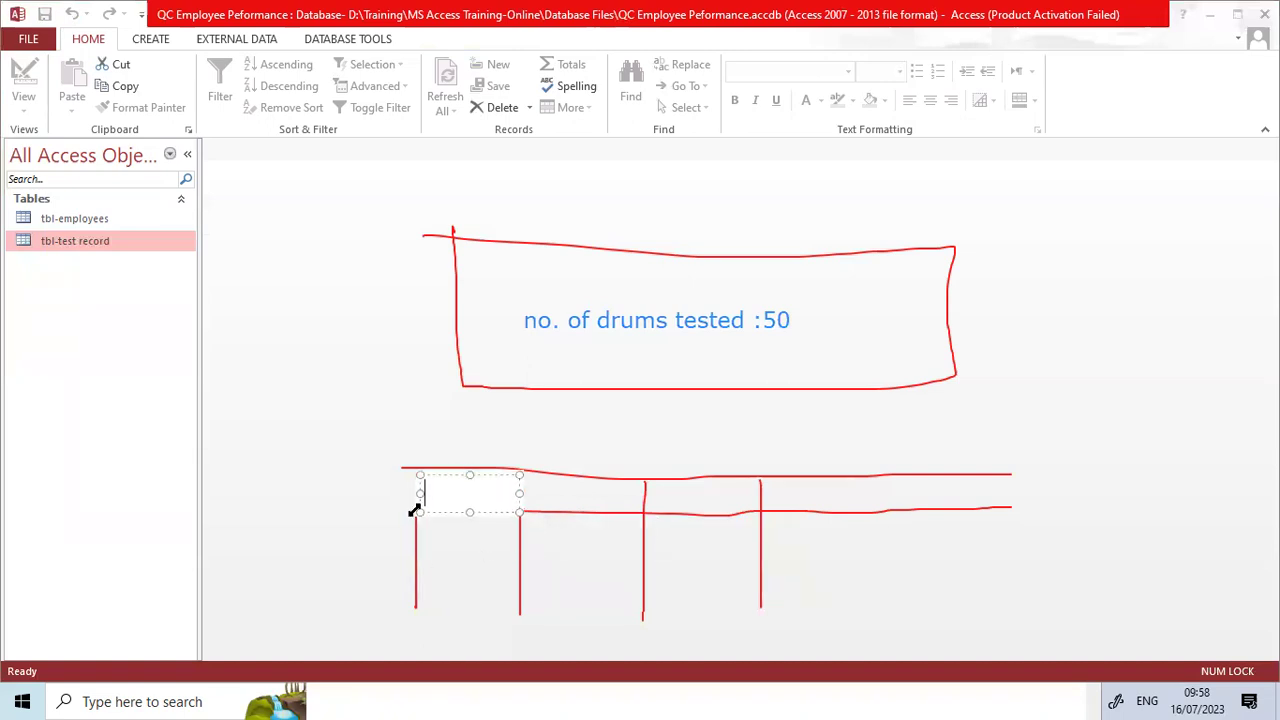
type("Insulation")
left_click(560, 491)
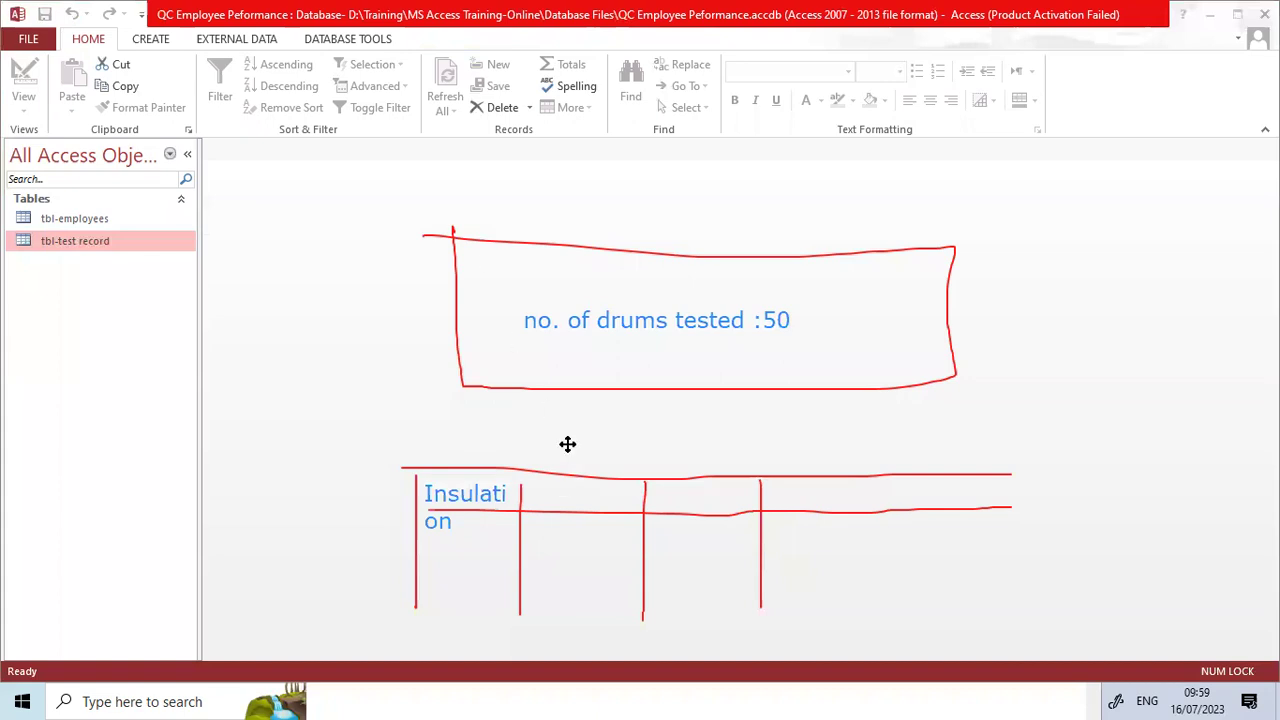
type("Pairing")
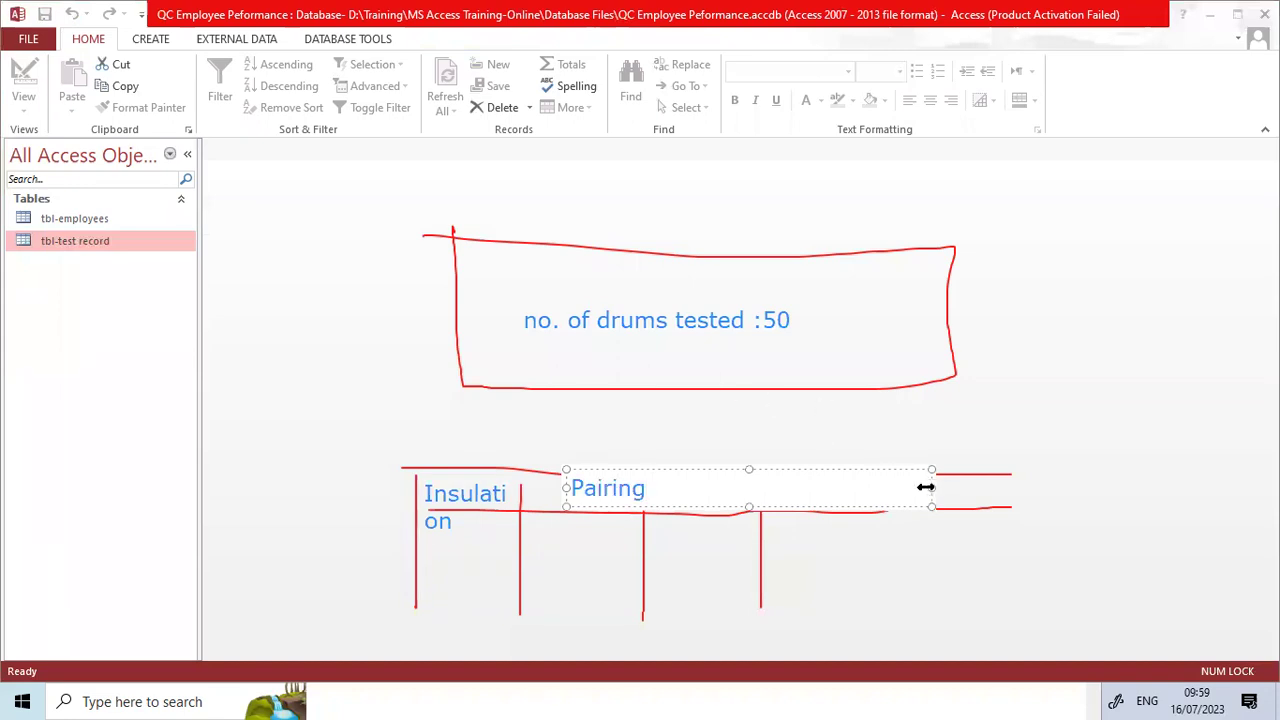
left_click_drag(923, 487, 683, 488)
left_click(714, 495)
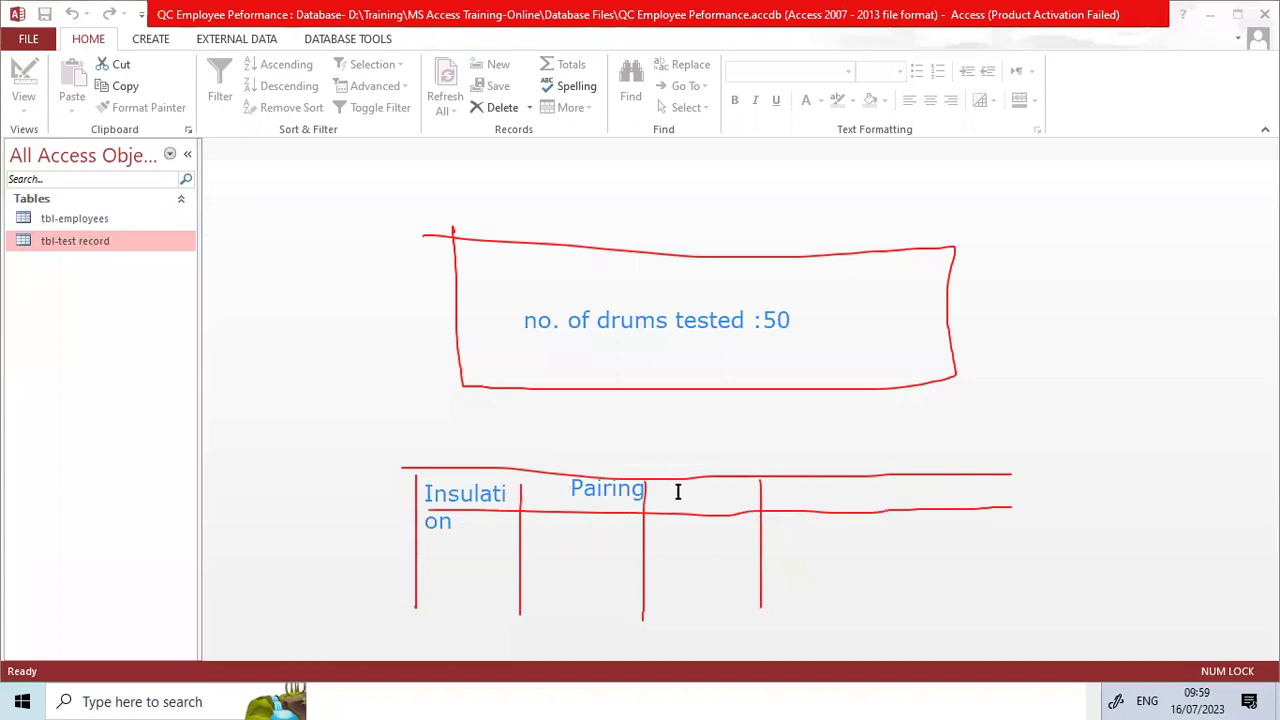
left_click(677, 492)
type("assembly")
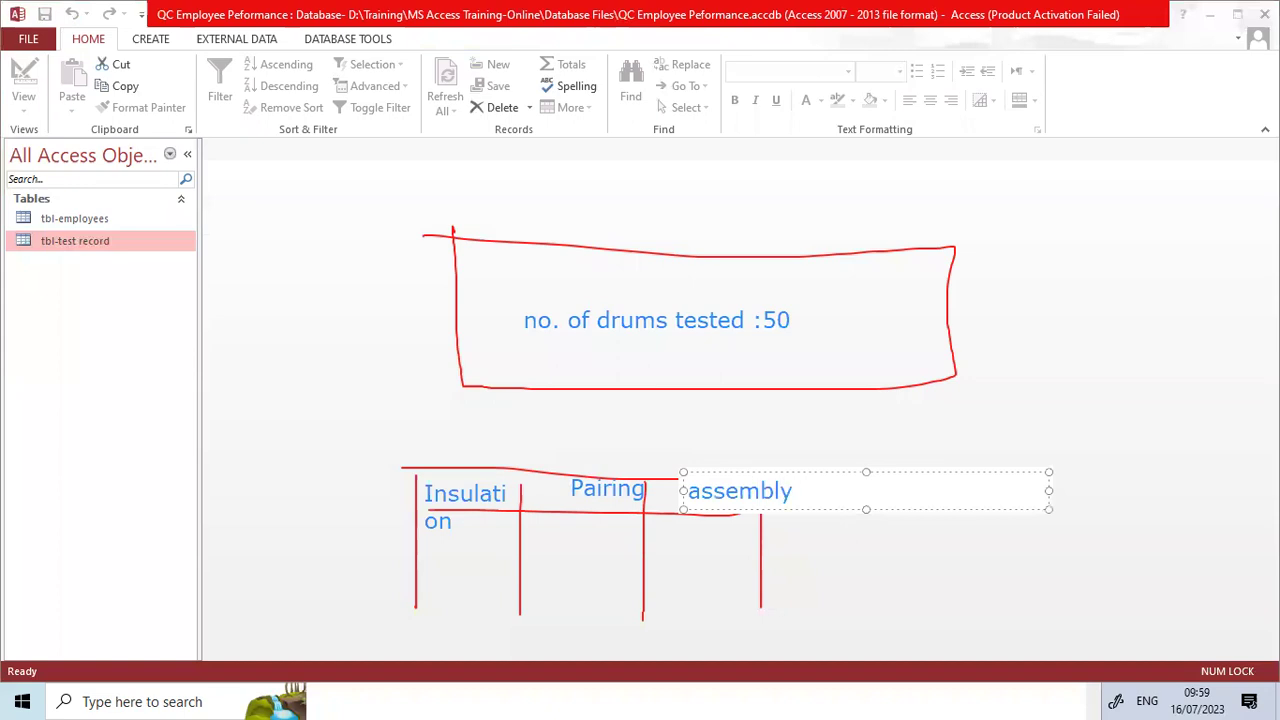
key("Escape")
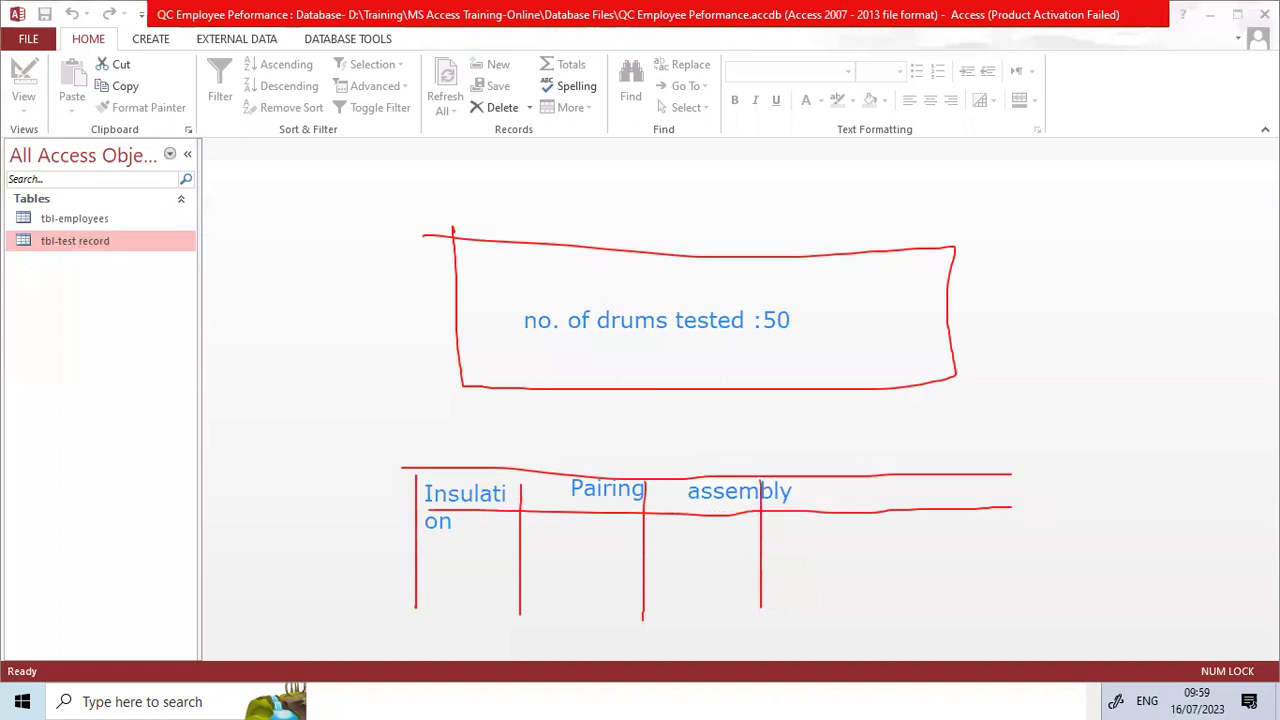
- Write 20 under Insulation, 10 under Pairing and 10 under assembly in the sketched table
left_click(489, 540)
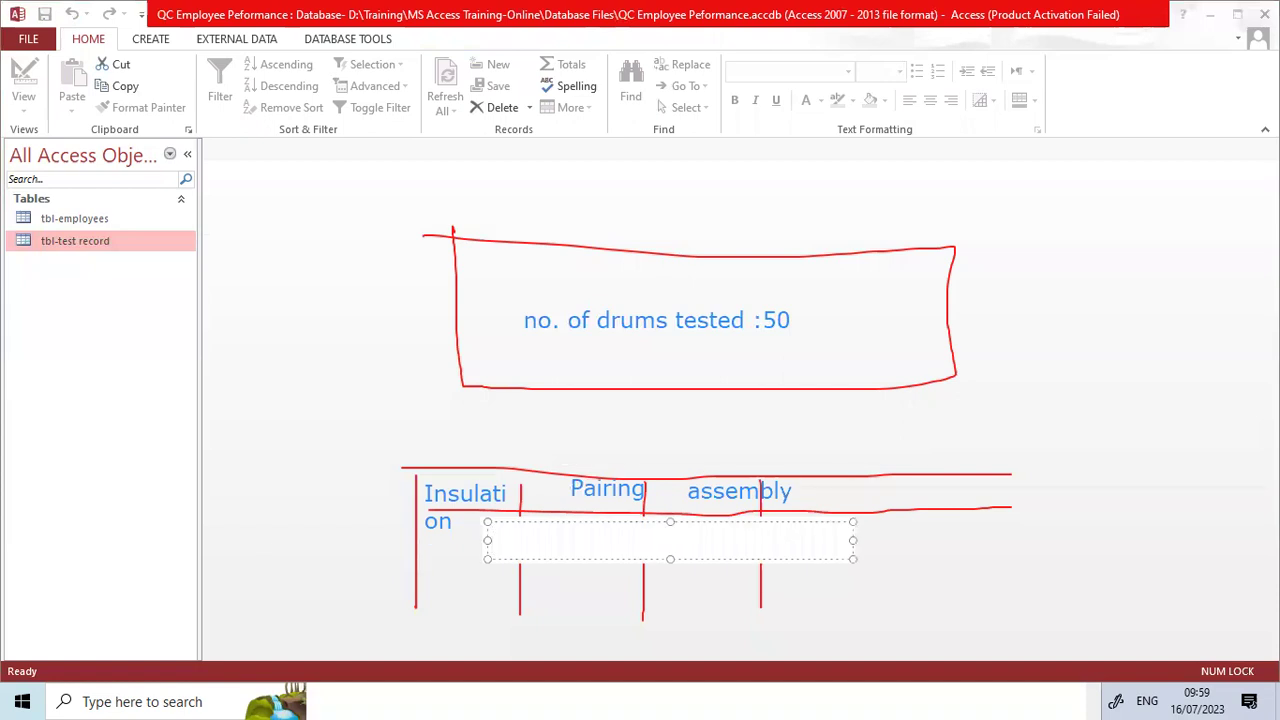
type("20")
key("Escape")
left_click(601, 539)
type("10")
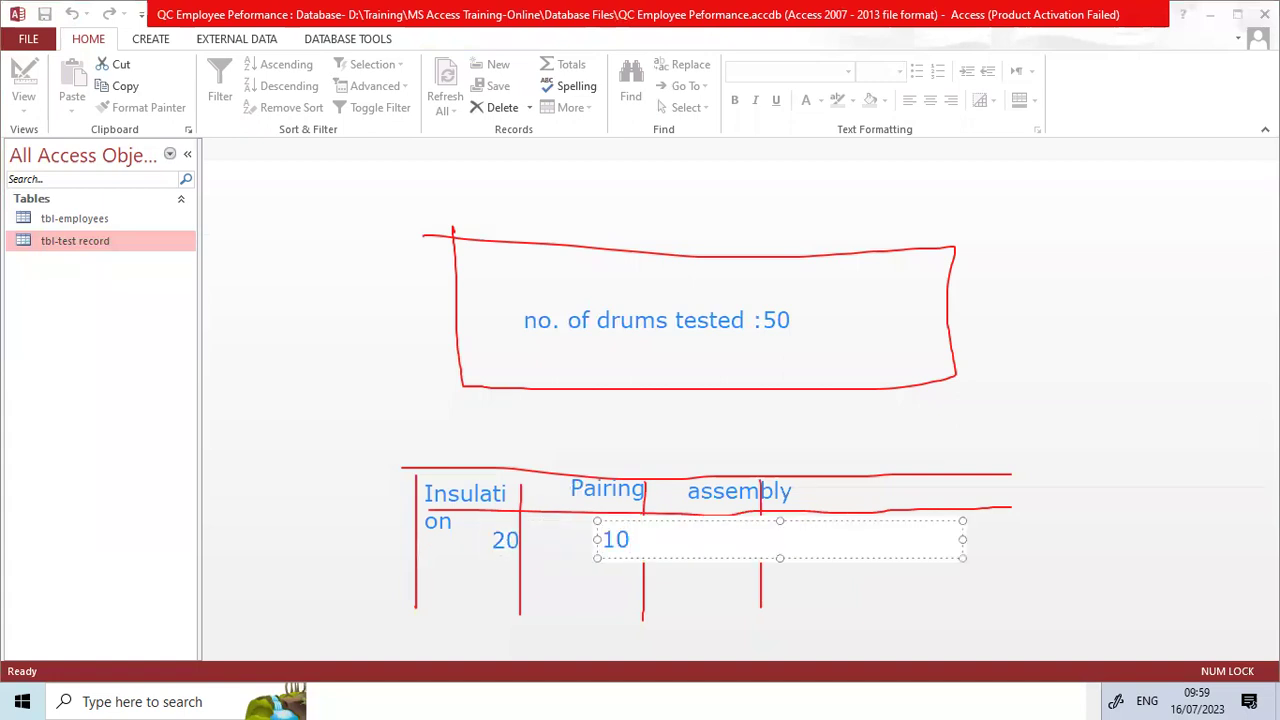
key("Escape")
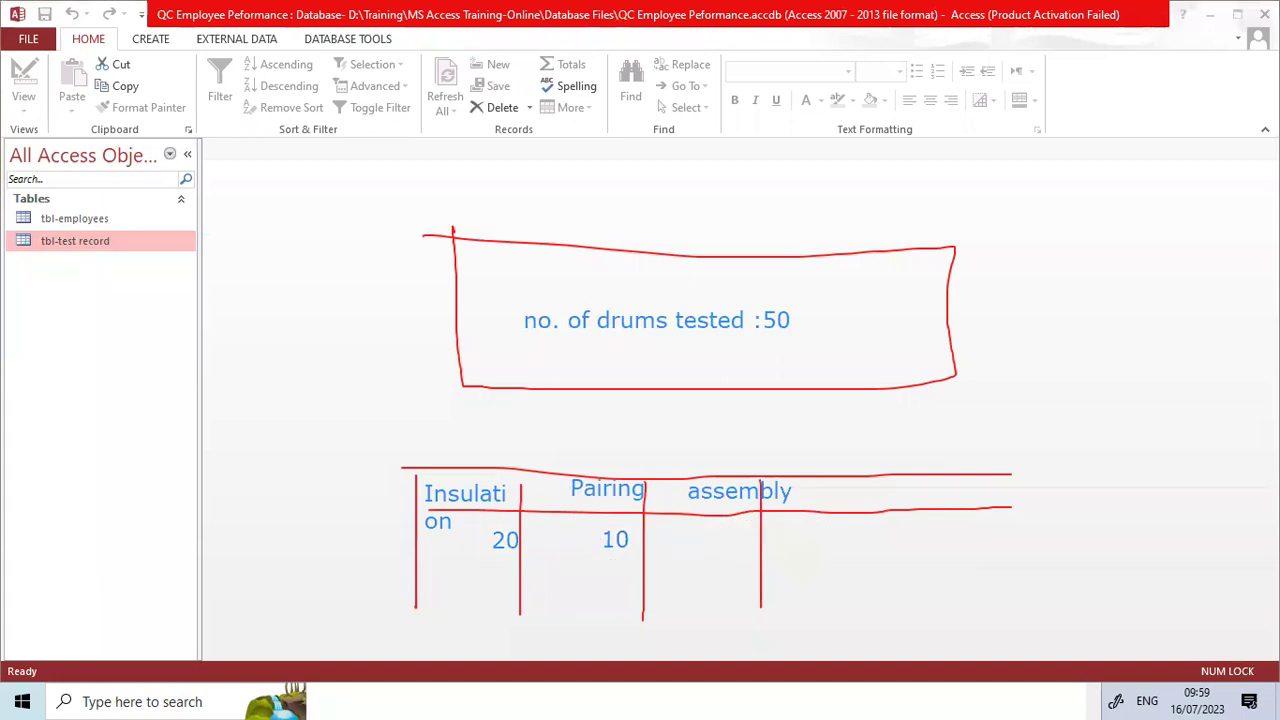
left_click(736, 541)
type("10")
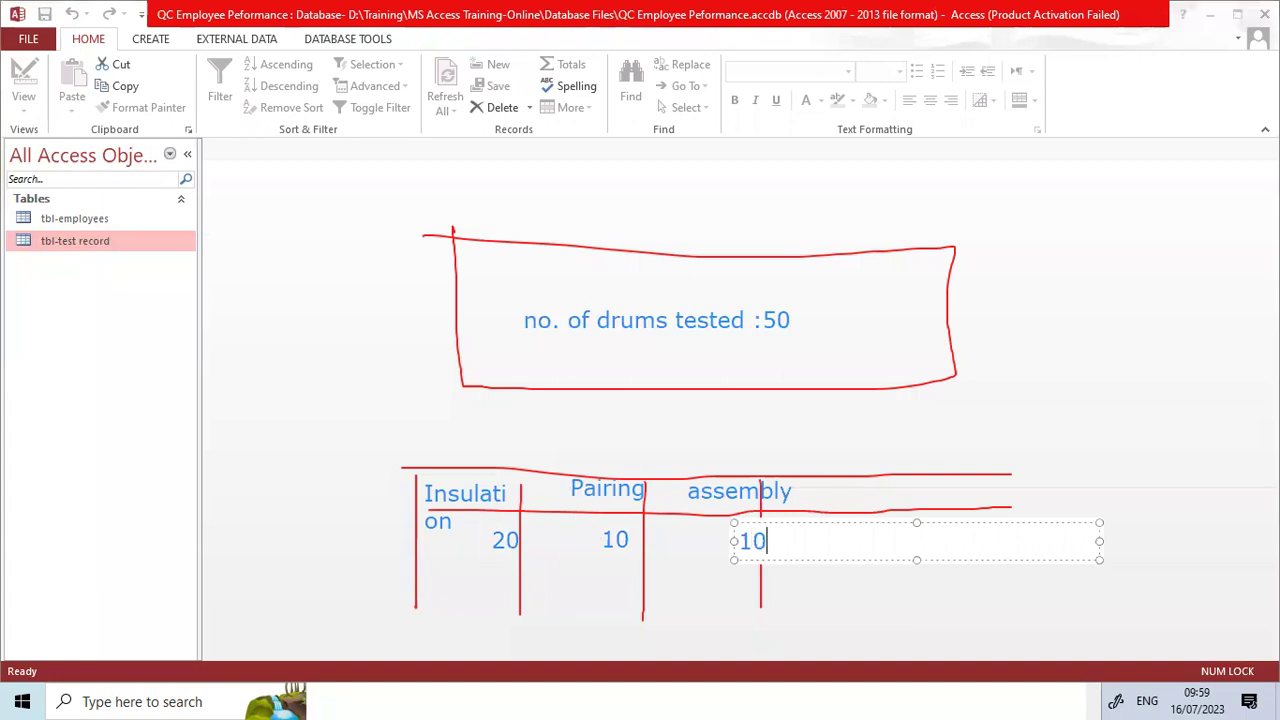
left_click_drag(765, 523, 682, 526)
left_click_drag(1016, 544, 749, 544)
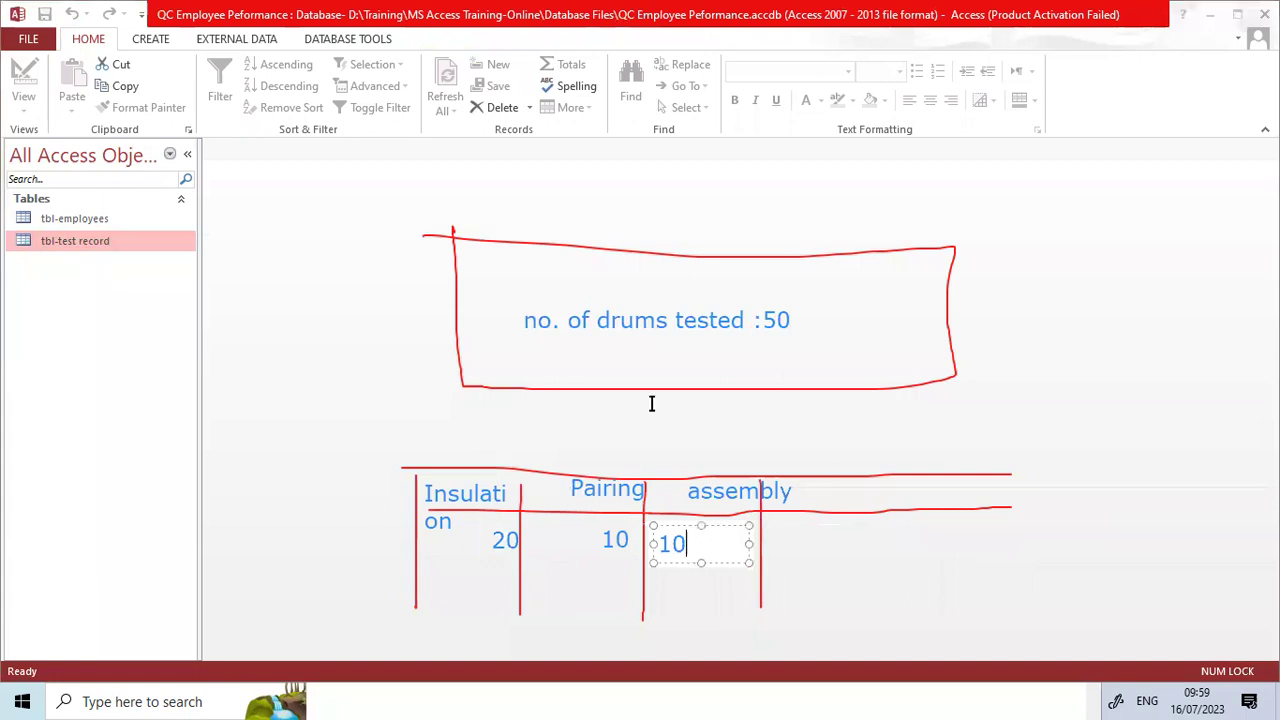
left_click(755, 441)
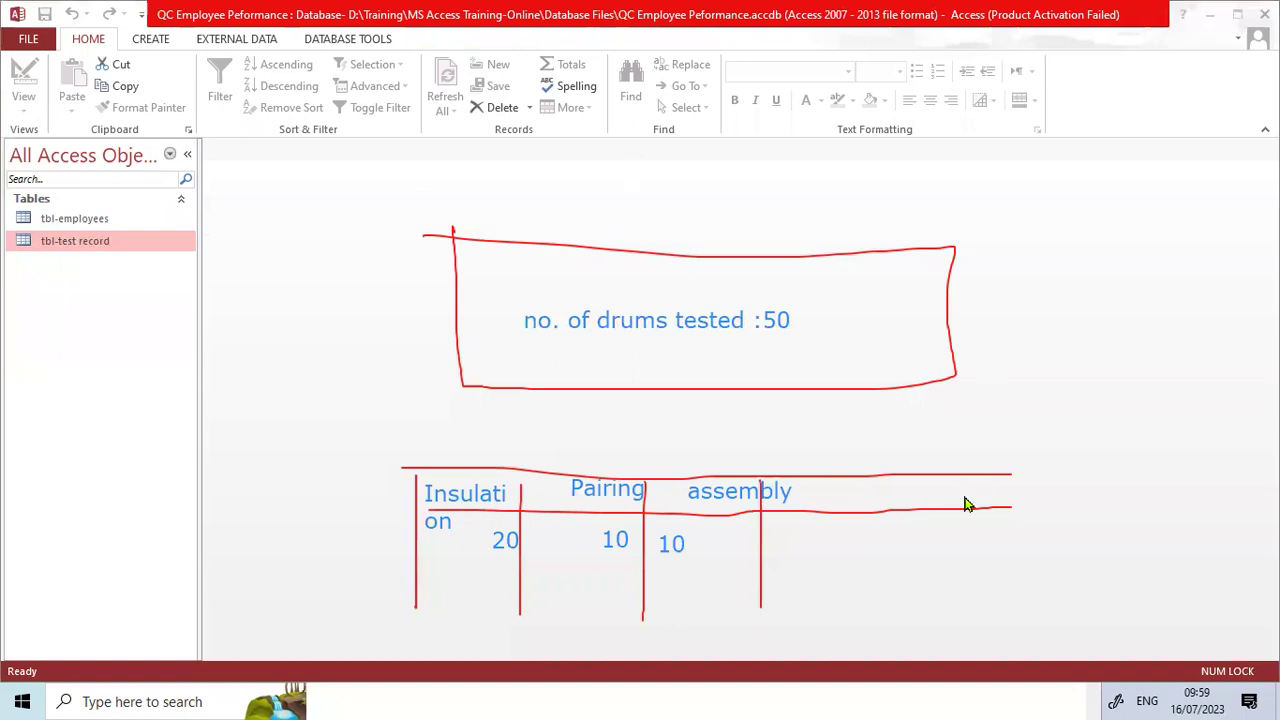
- Circle the rectangle and the sketched table, and add a tick mark beside the drums tested text
mouse_move(1052, 235)
left_mouse_down()
mouse_move(451, 189)
mouse_move(663, 426)
mouse_move(1058, 300)
mouse_move(1030, 294)
left_mouse_up()
mouse_move(1090, 508)
left_mouse_down()
mouse_move(566, 437)
mouse_move(305, 500)
mouse_move(934, 591)
mouse_move(980, 585)
mouse_move(1024, 500)
left_mouse_up()
left_click_drag(808, 333, 860, 310)
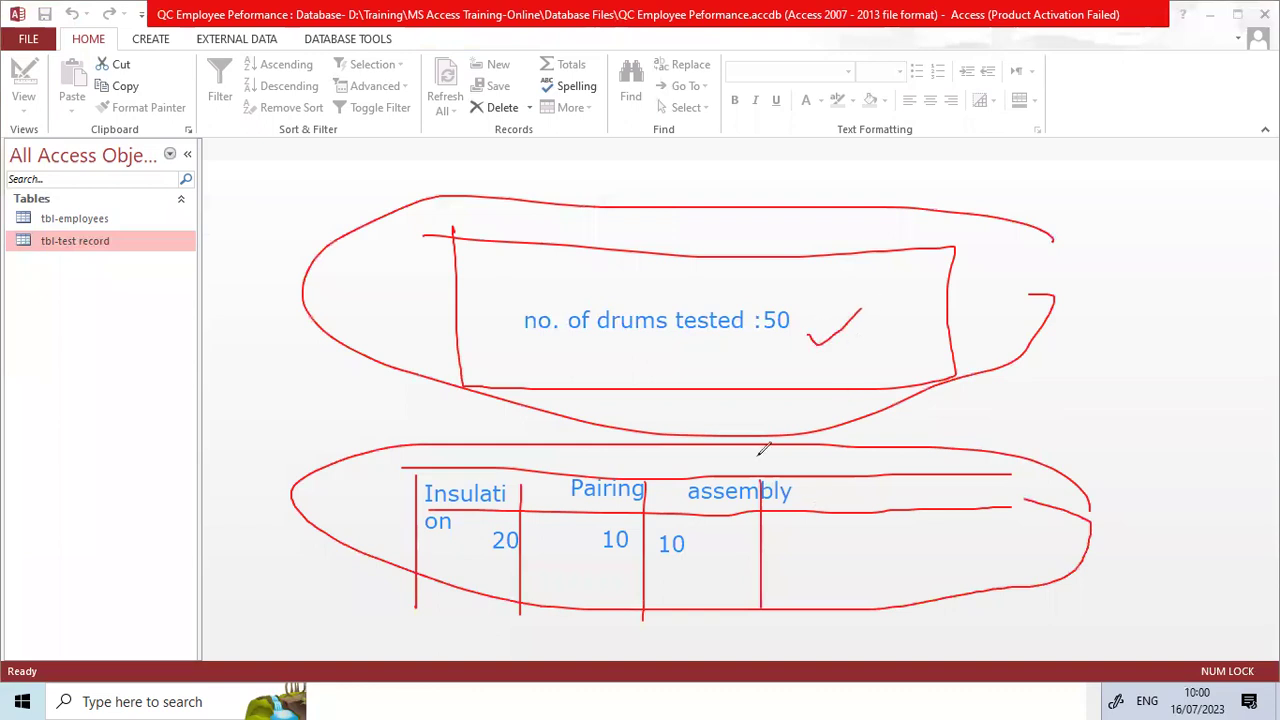
- Erase all the annotations from the workspace and leave the annotation mode
left_click(600, 178)
mouse_move(452, 222)
left_mouse_down()
mouse_move(481, 208)
mouse_move(848, 371)
mouse_move(866, 340)
mouse_move(829, 329)
left_mouse_up()
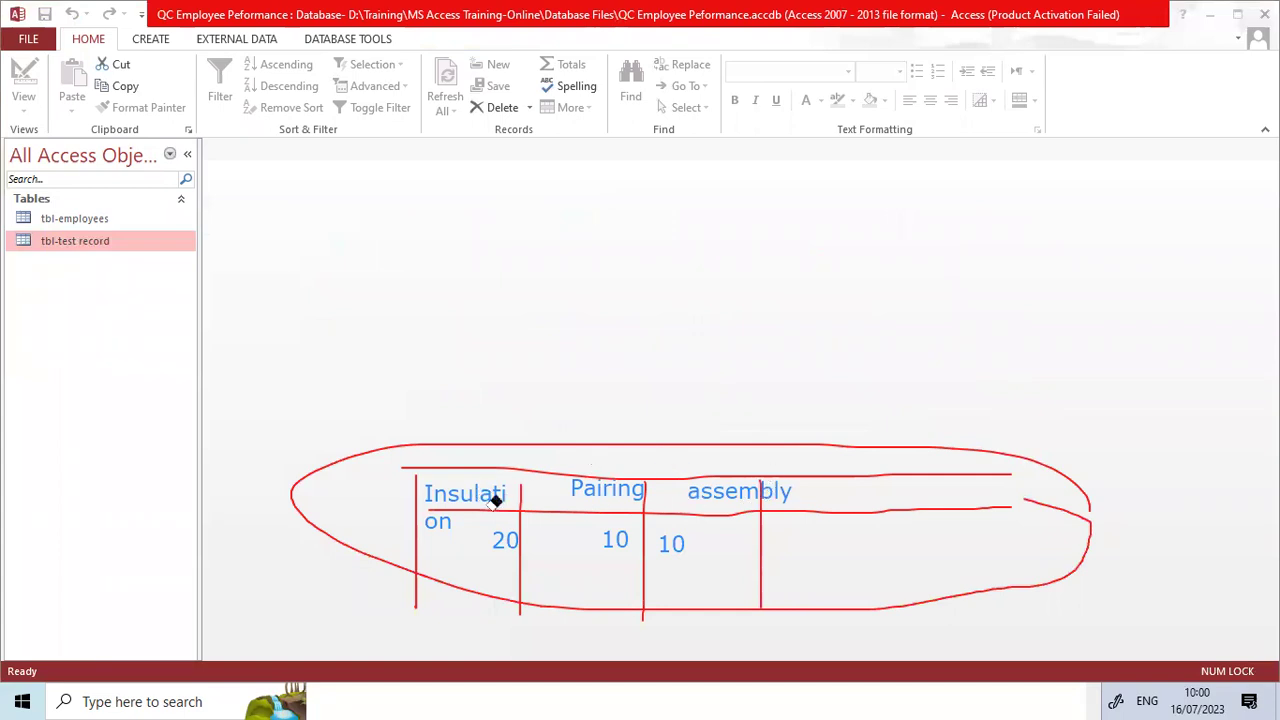
left_click_drag(533, 489, 489, 485)
mouse_move(566, 453)
left_mouse_down()
mouse_move(709, 486)
mouse_move(857, 591)
mouse_move(283, 517)
left_mouse_up()
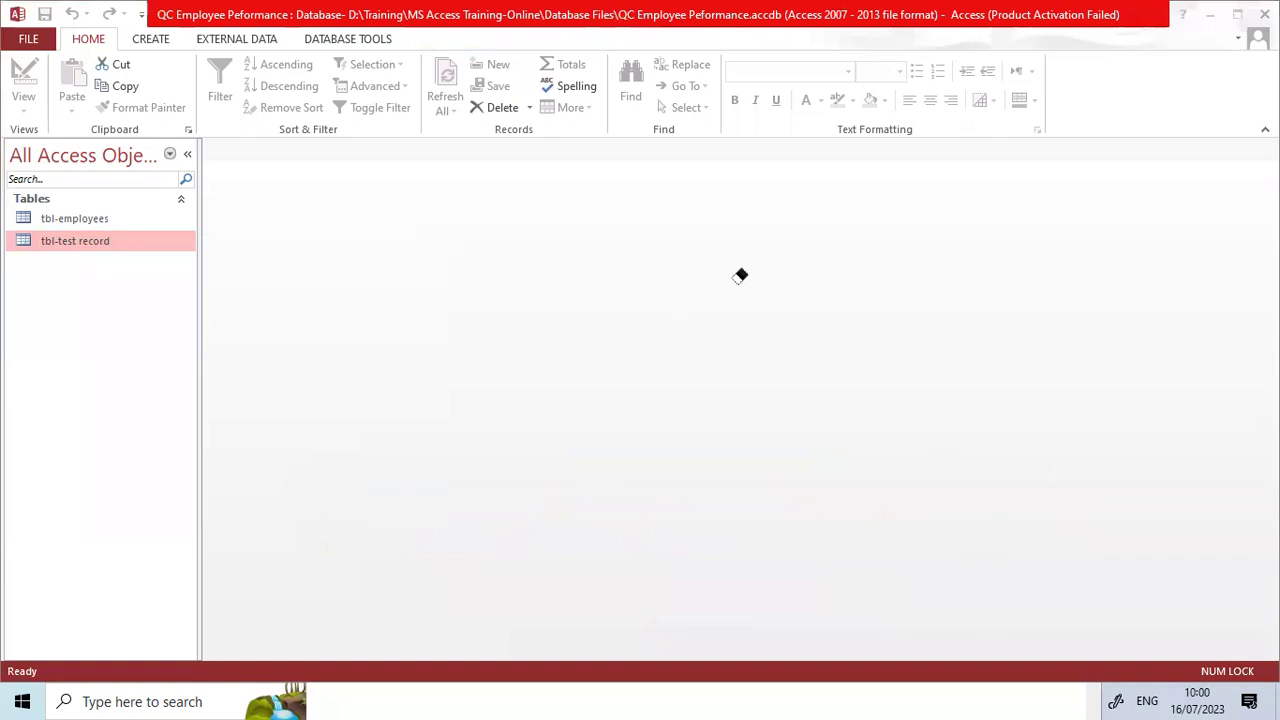
key("Escape")
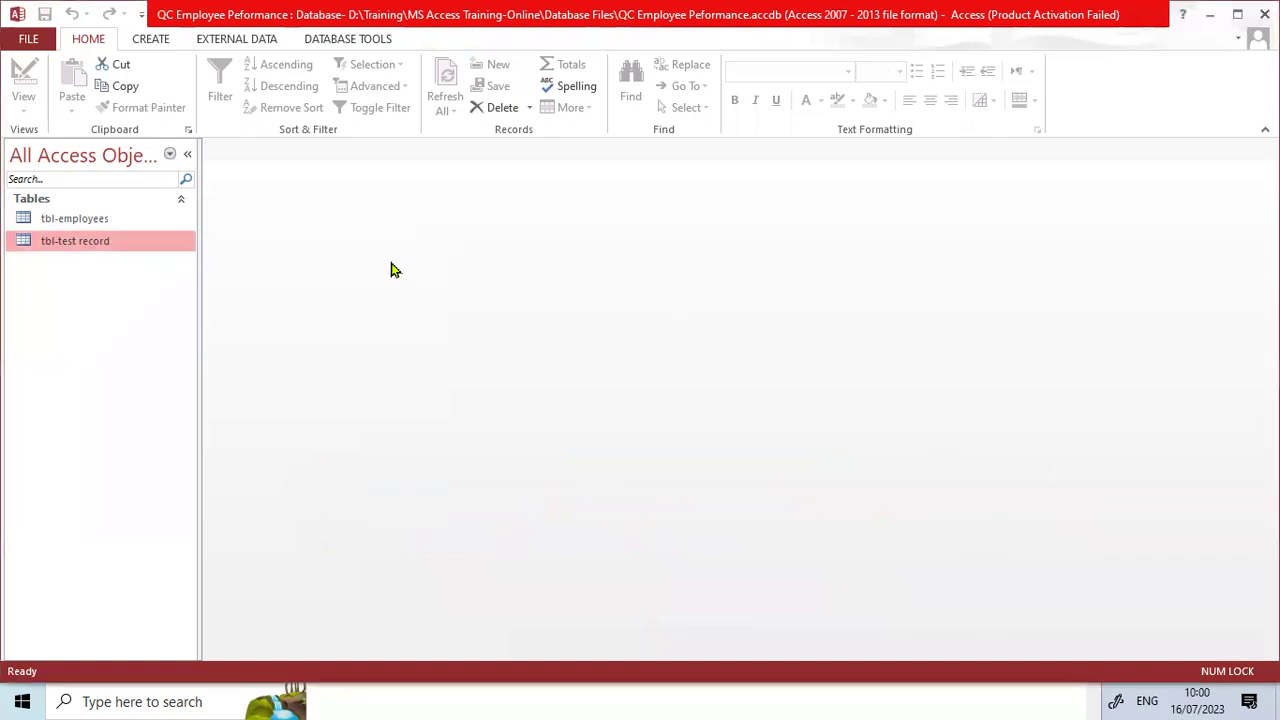
- Open the tbl-test record table to review its saved record, and close it
double_click(113, 248)
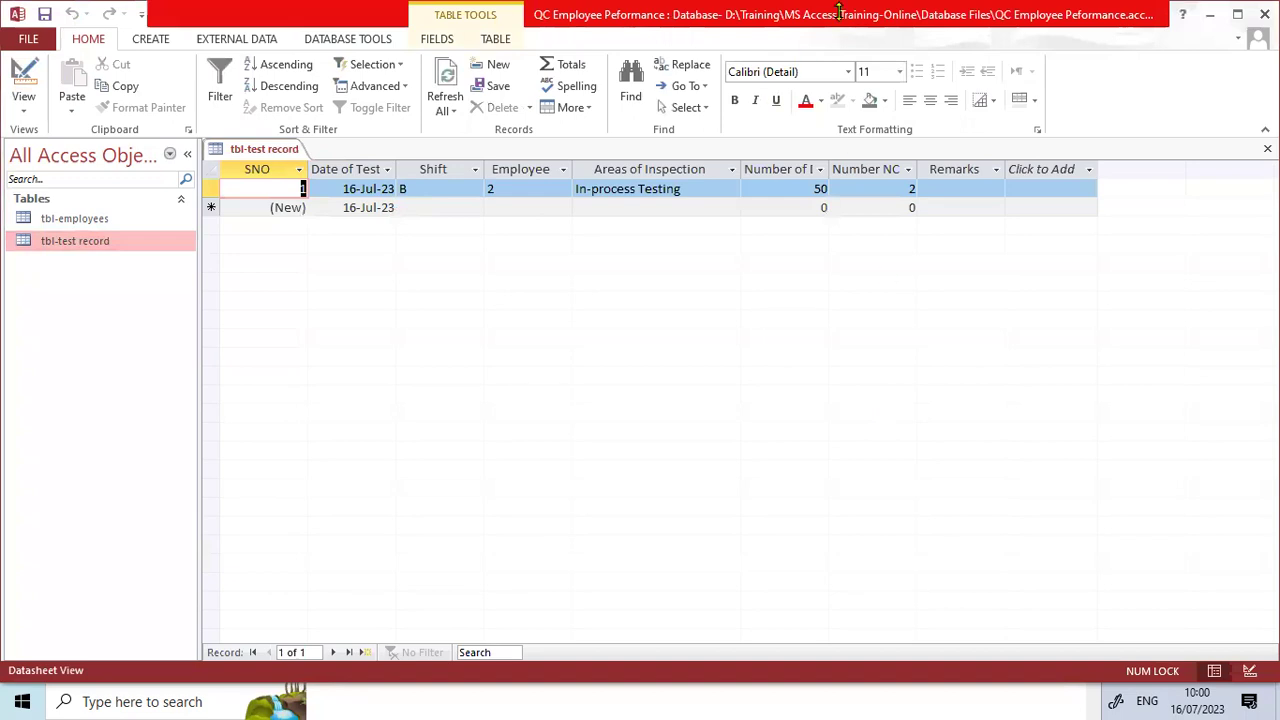
left_click(1267, 148)
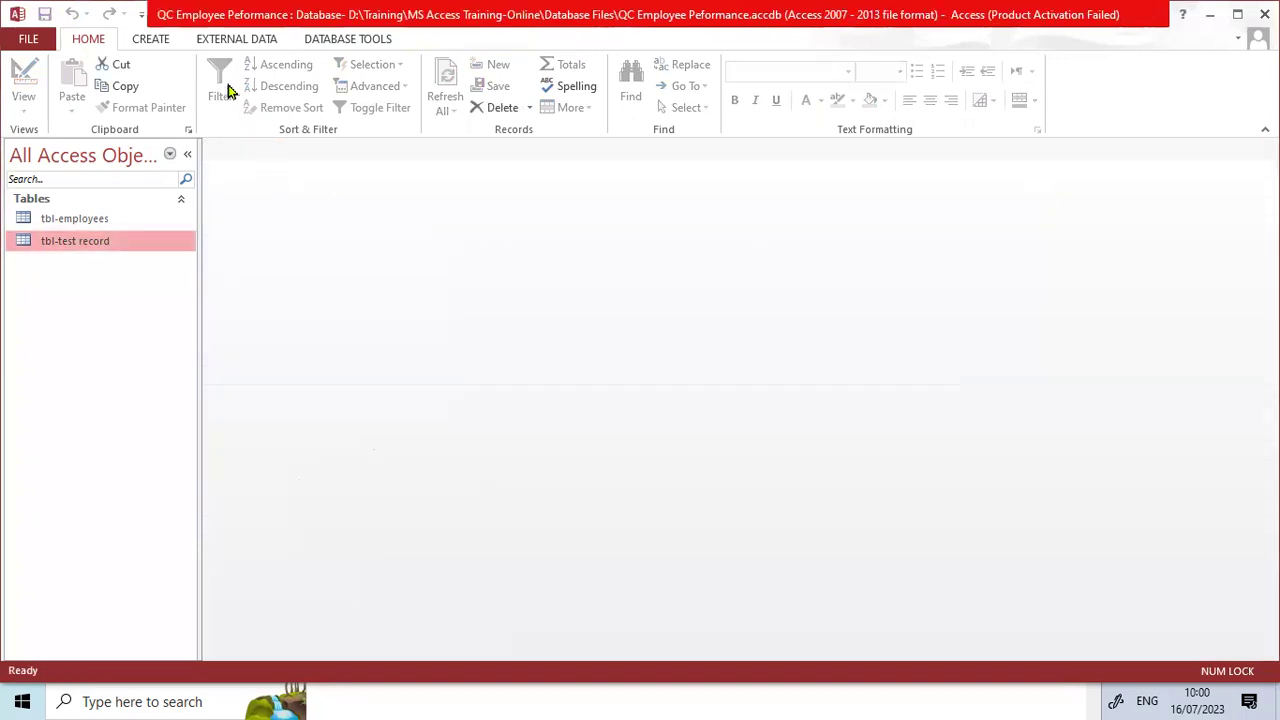
- Create a new table in design view and add a field named date of testing
left_click(160, 38)
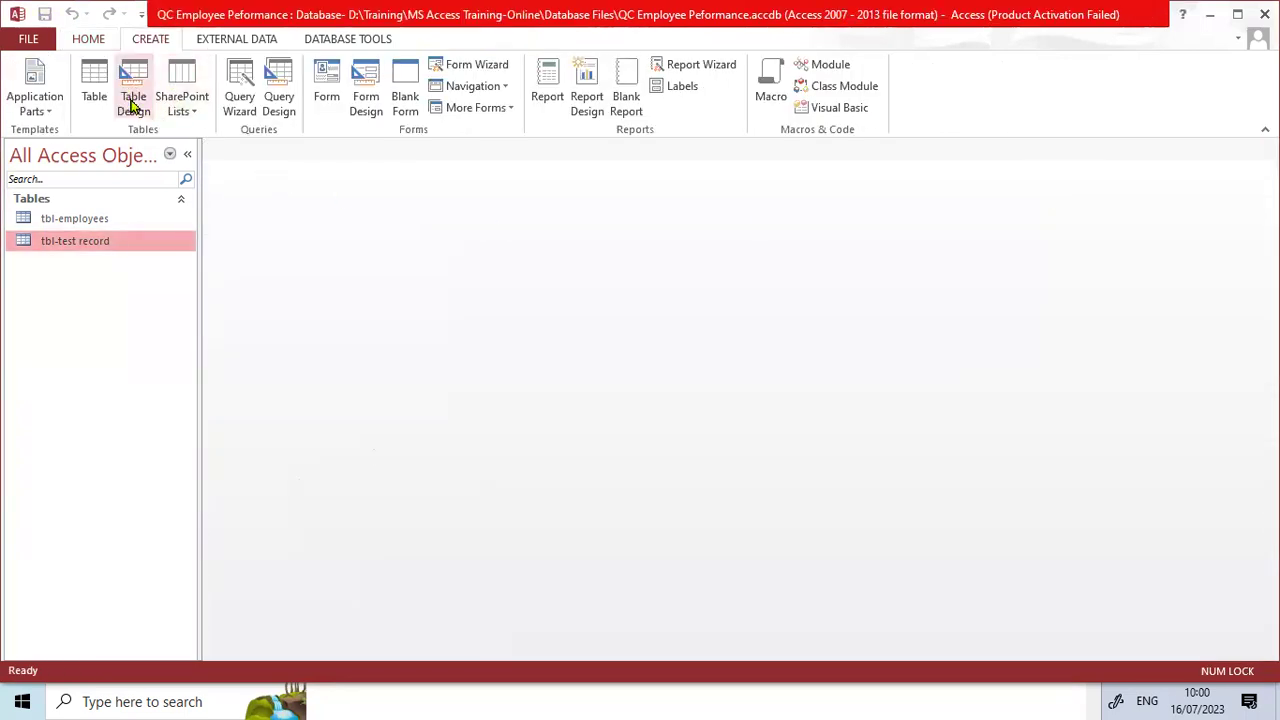
left_click(131, 104)
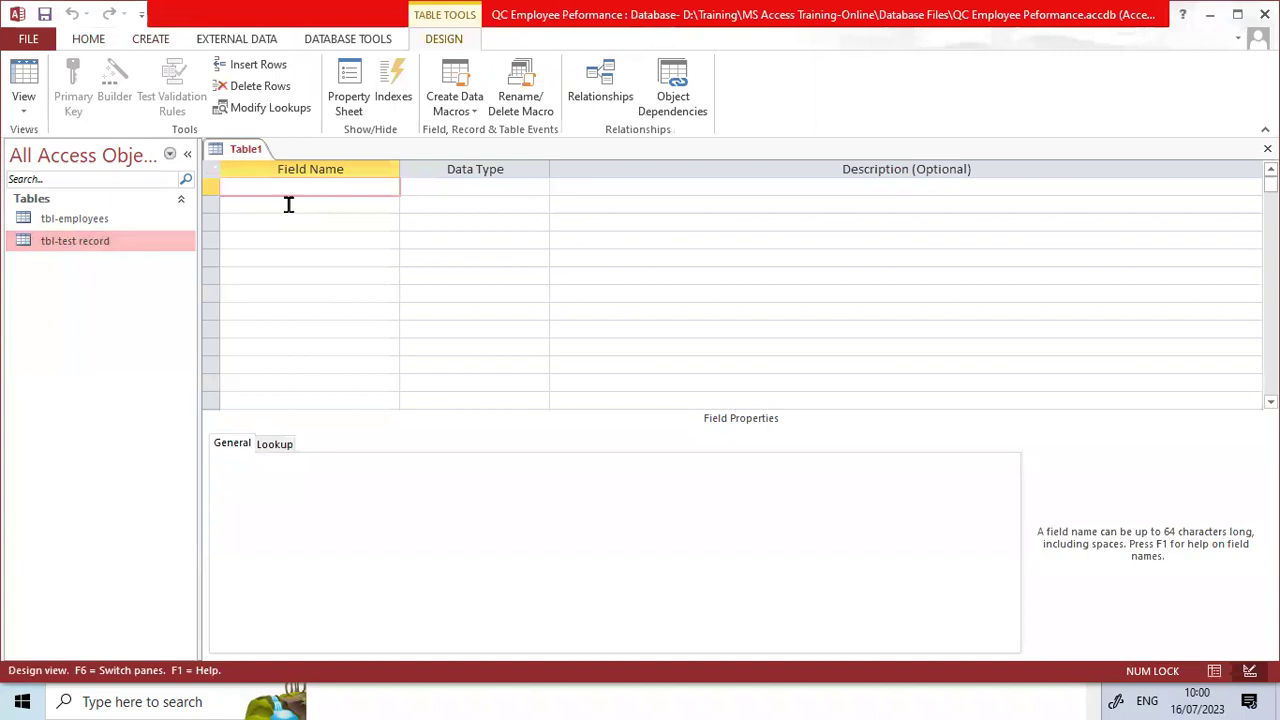
type("date of testing")
key("Tab")
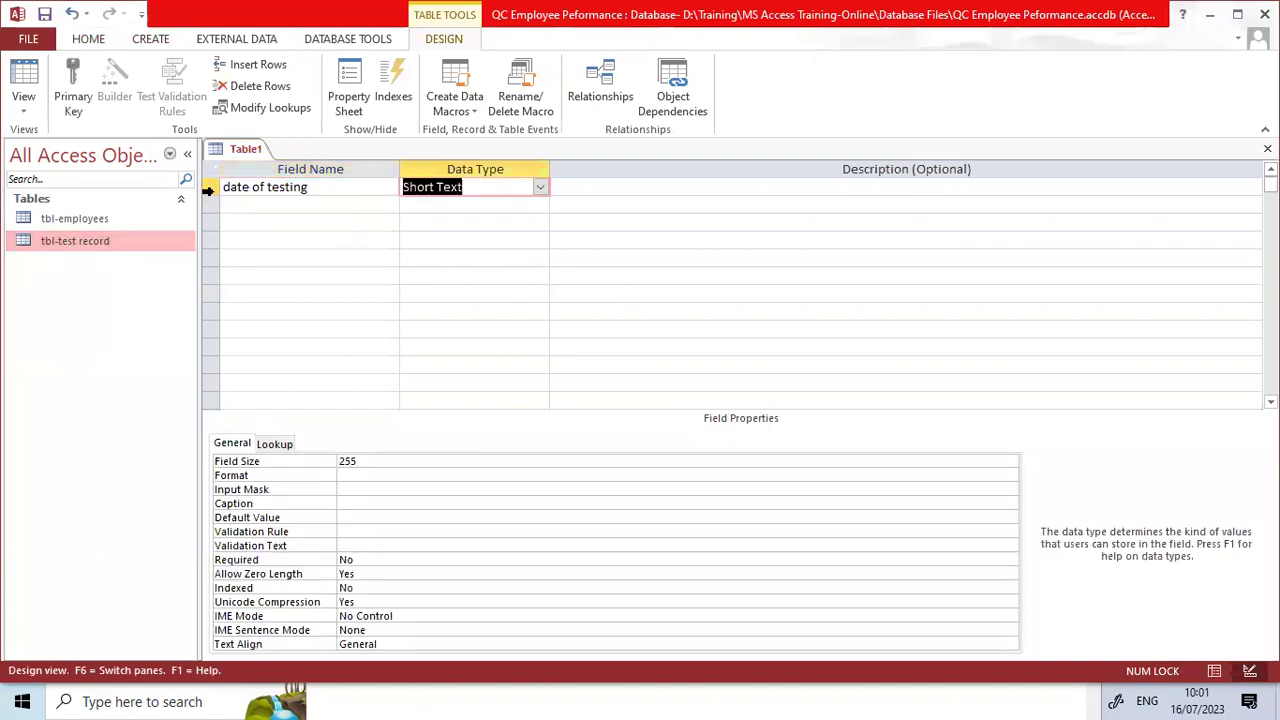
- Insert an AutoNumber field named SNO above the date of testing field and make it the primary key
left_click(211, 193)
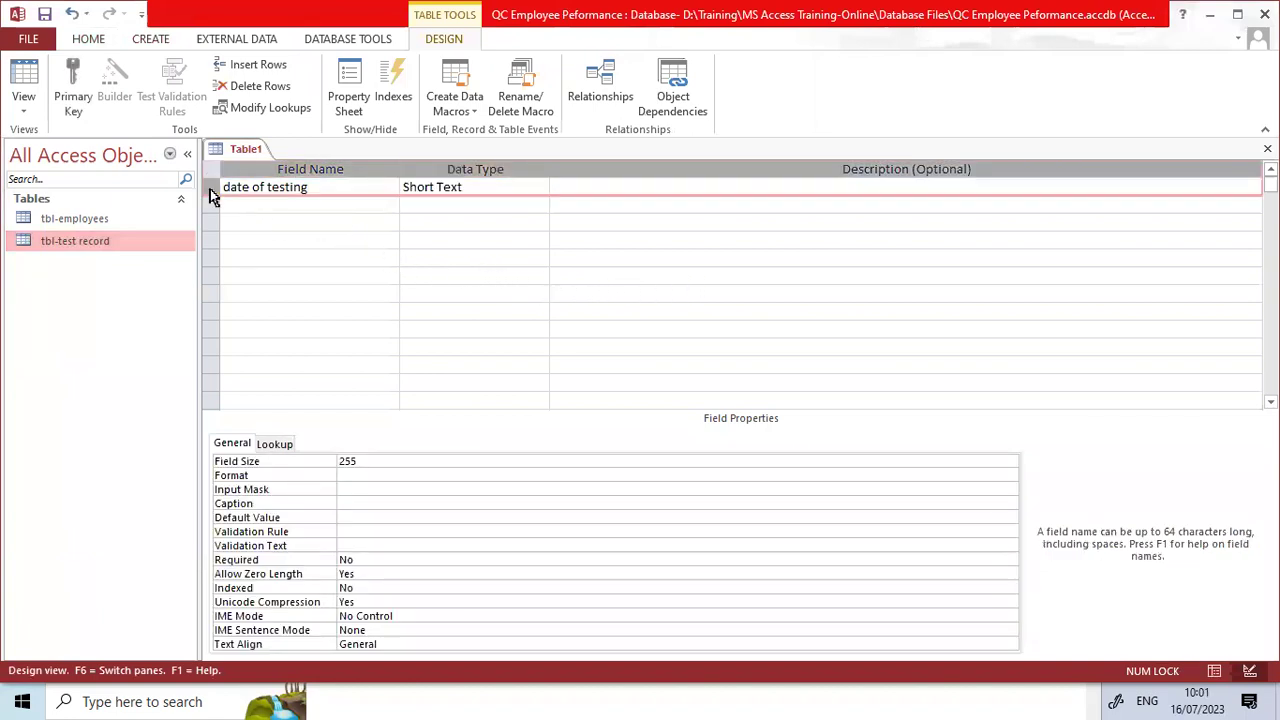
right_click(211, 193)
left_click(252, 290)
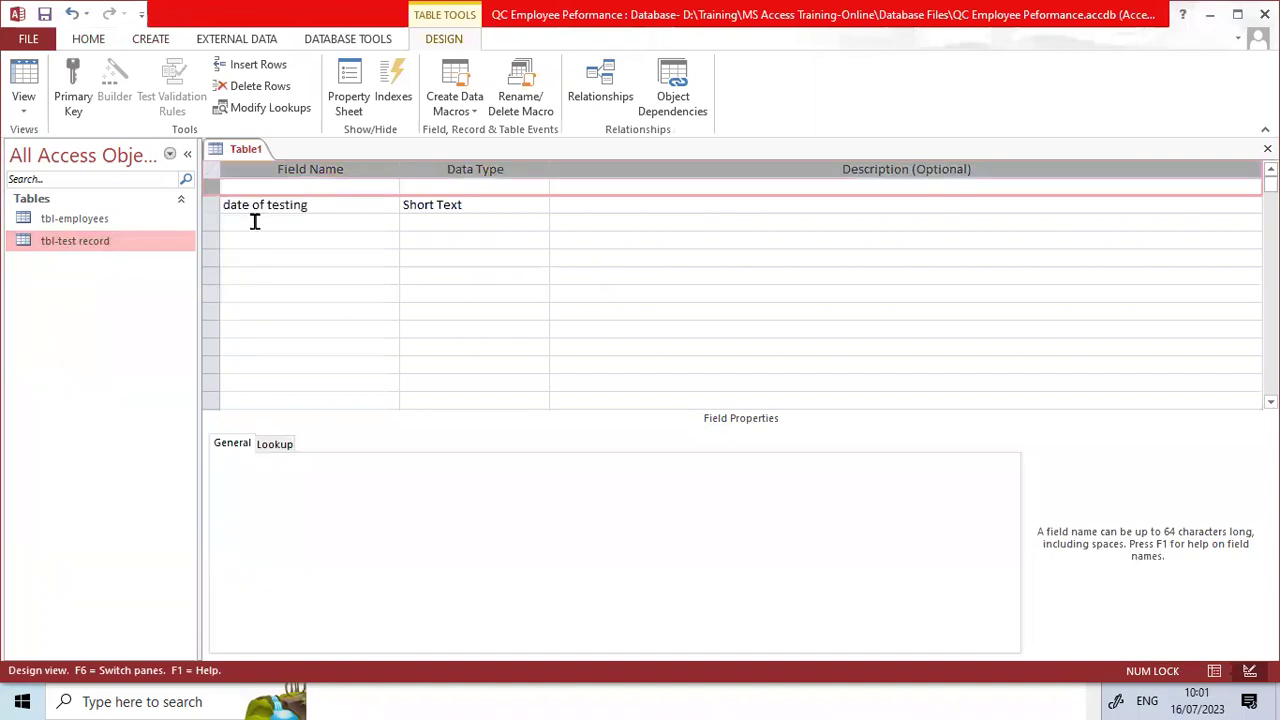
left_click(263, 181)
key("Caps_Lock")
type("SN")
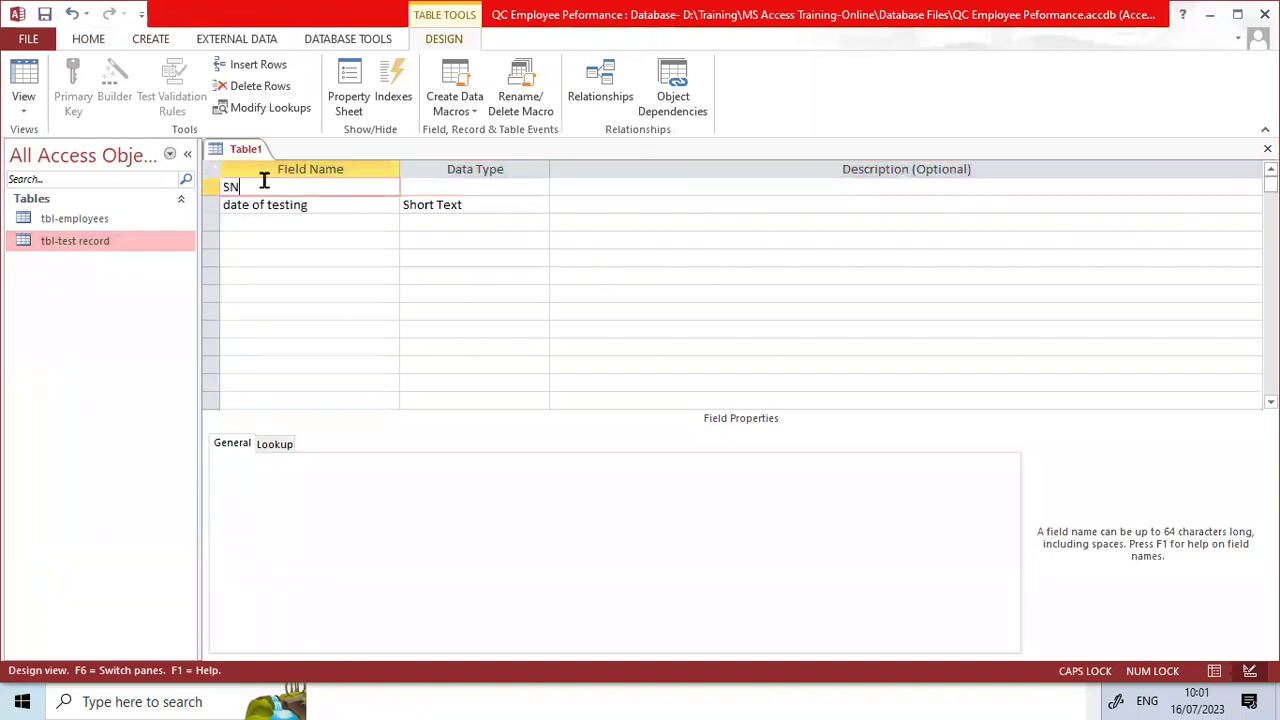
type("O")
key("Tab")
type("A")
key("Tab")
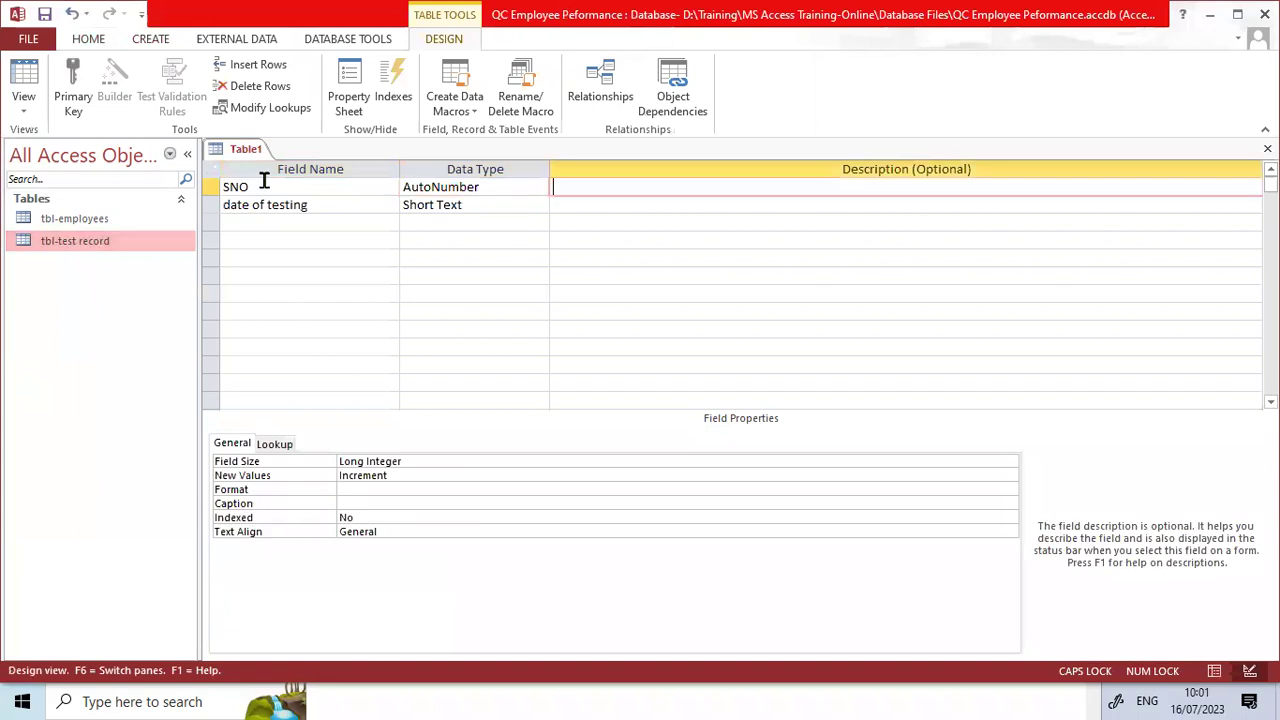
left_click(212, 187)
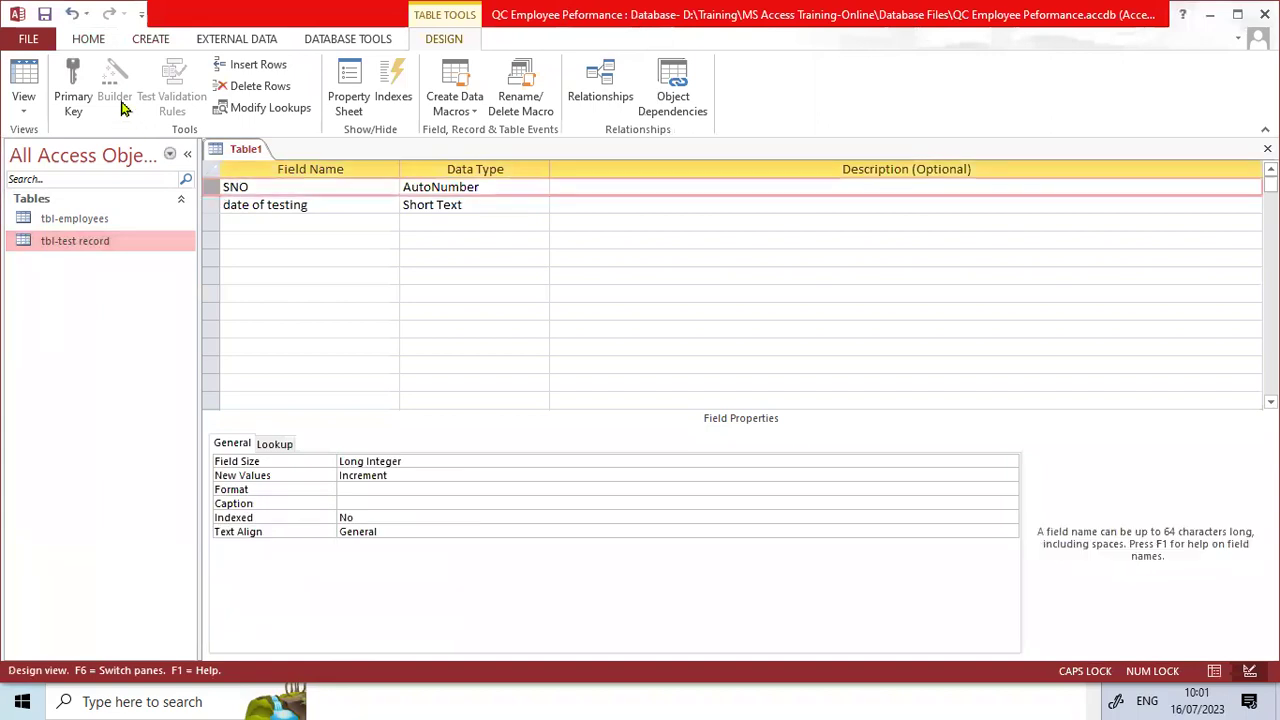
left_click(72, 86)
- Set the date of testing field's data type to Date/Time with the Medium Date format
left_click(254, 222)
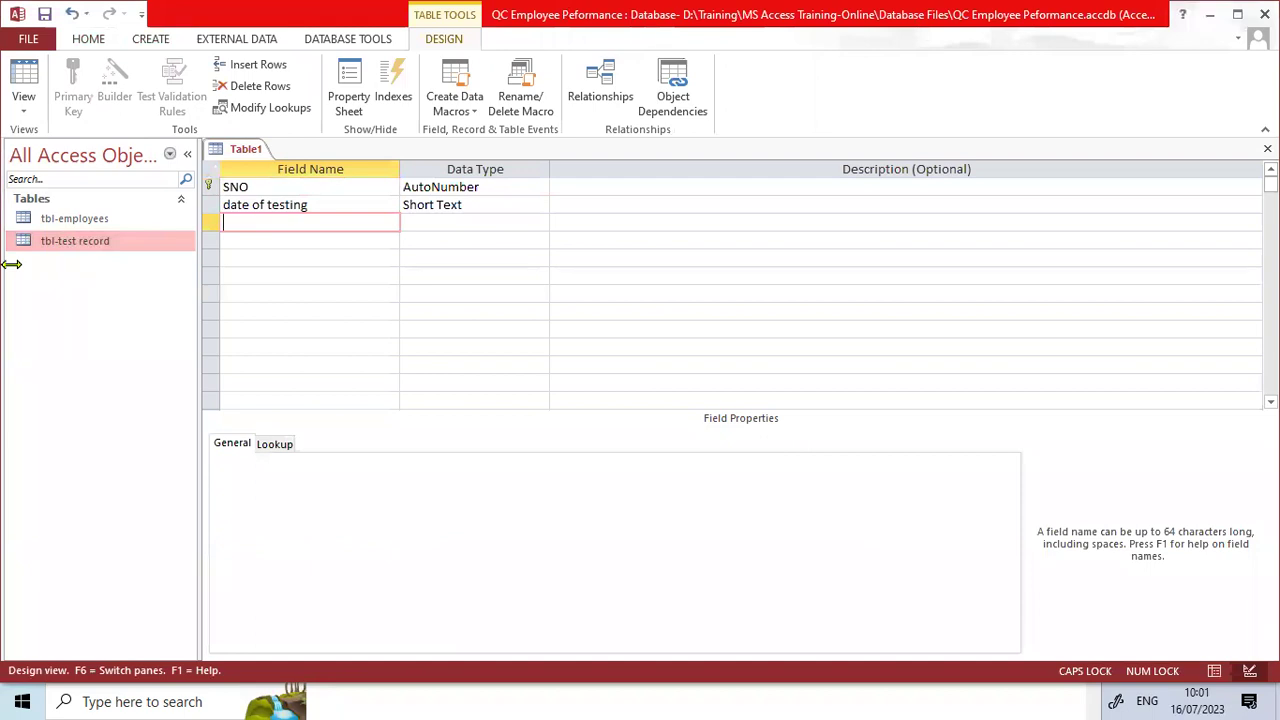
key("Up")
key("Tab")
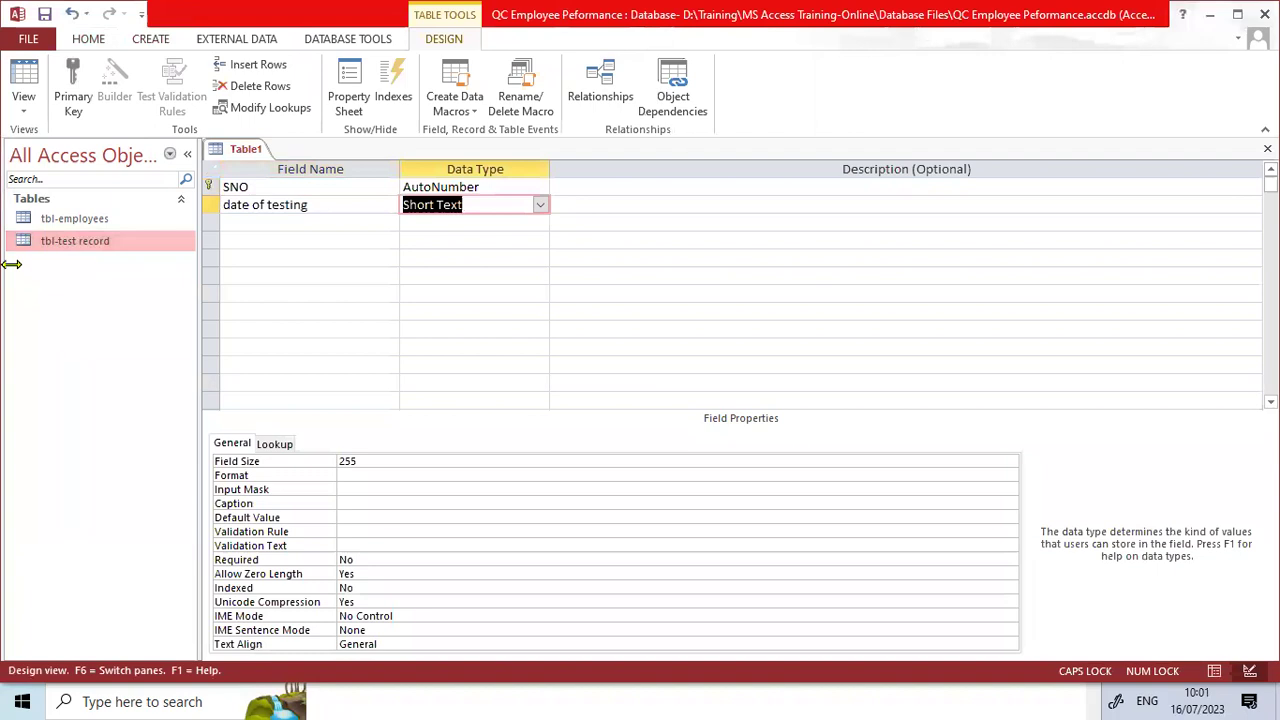
type("d")
key("Down")
key("Up")
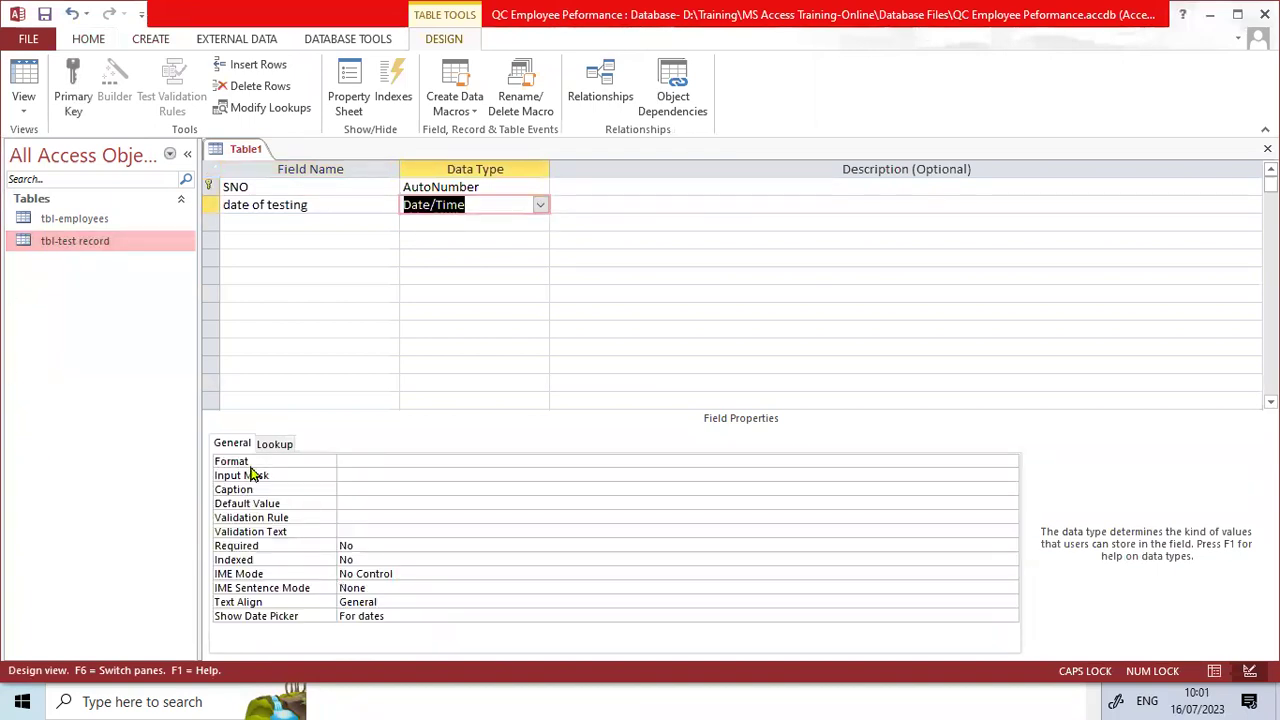
left_click(357, 461)
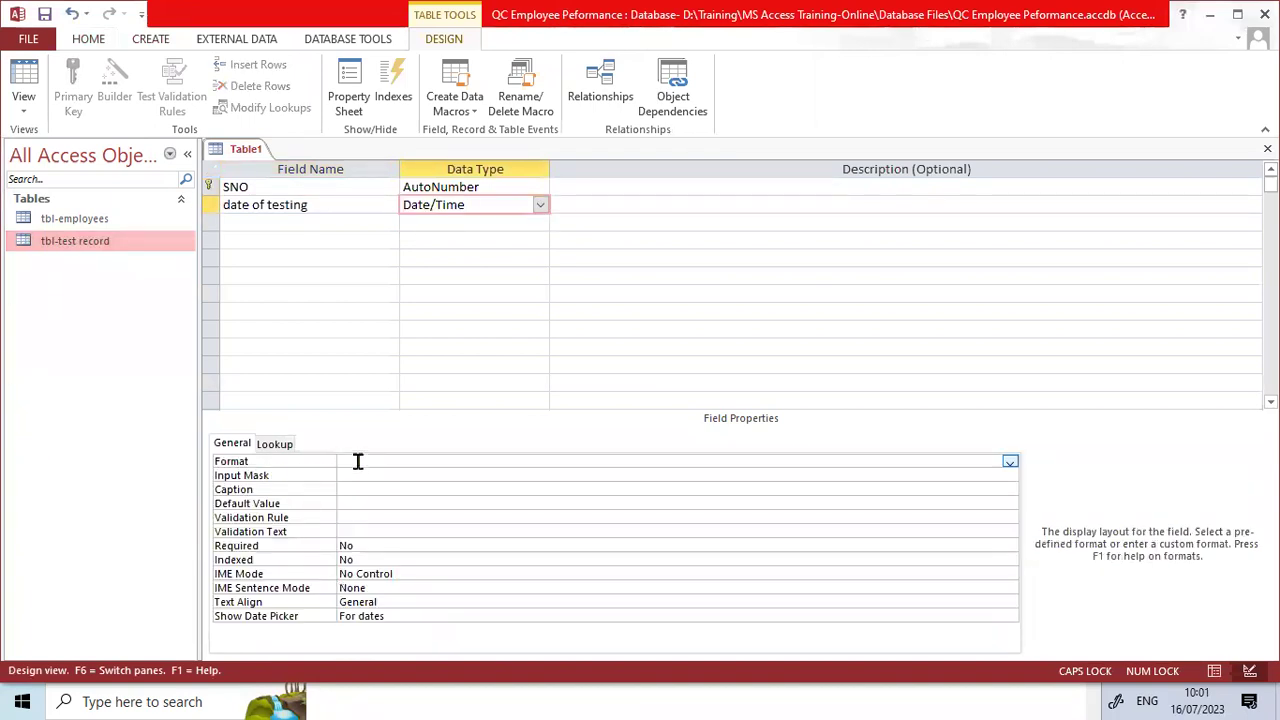
type("Medium Date")
left_click(490, 466)
left_click(492, 475)
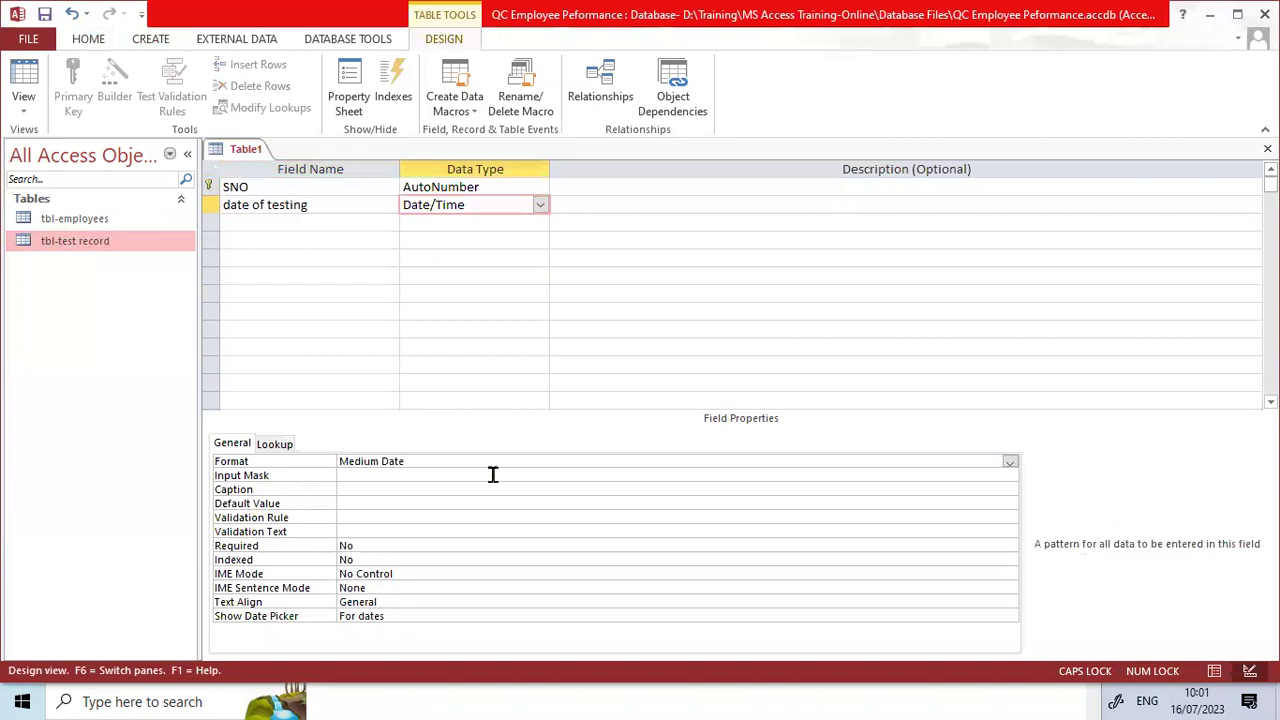
left_click(332, 226)
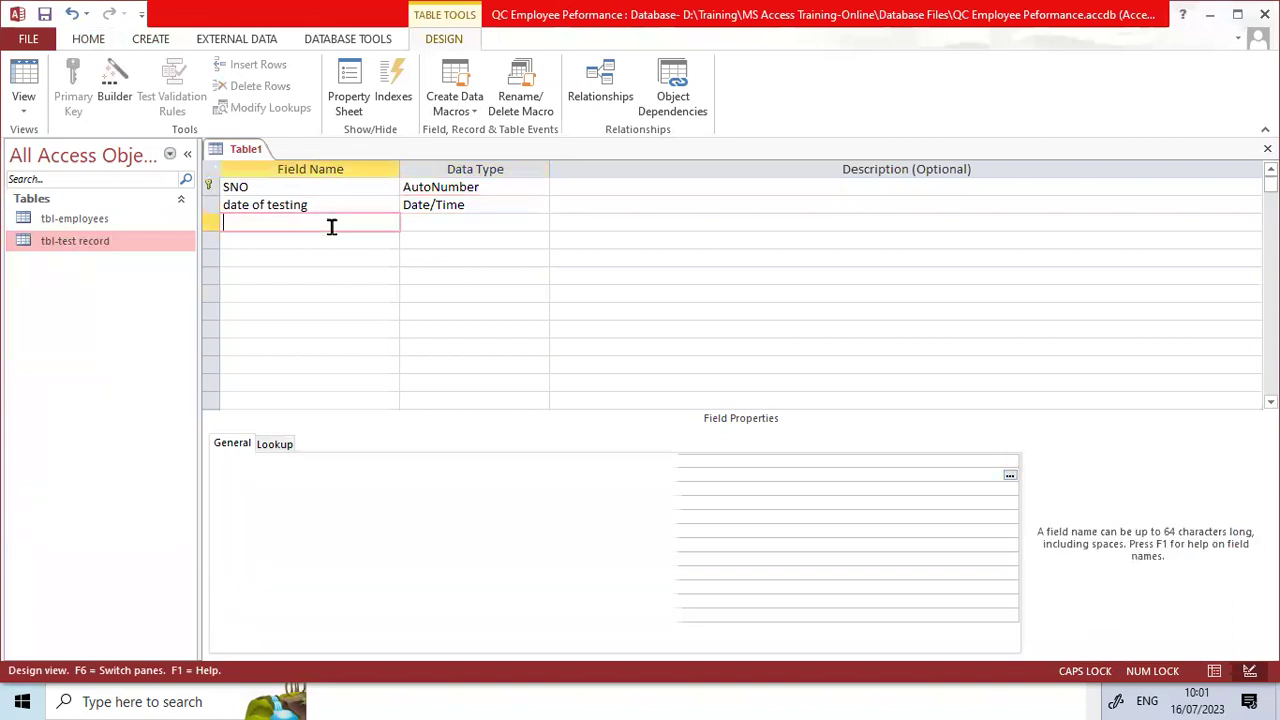
left_click(300, 205)
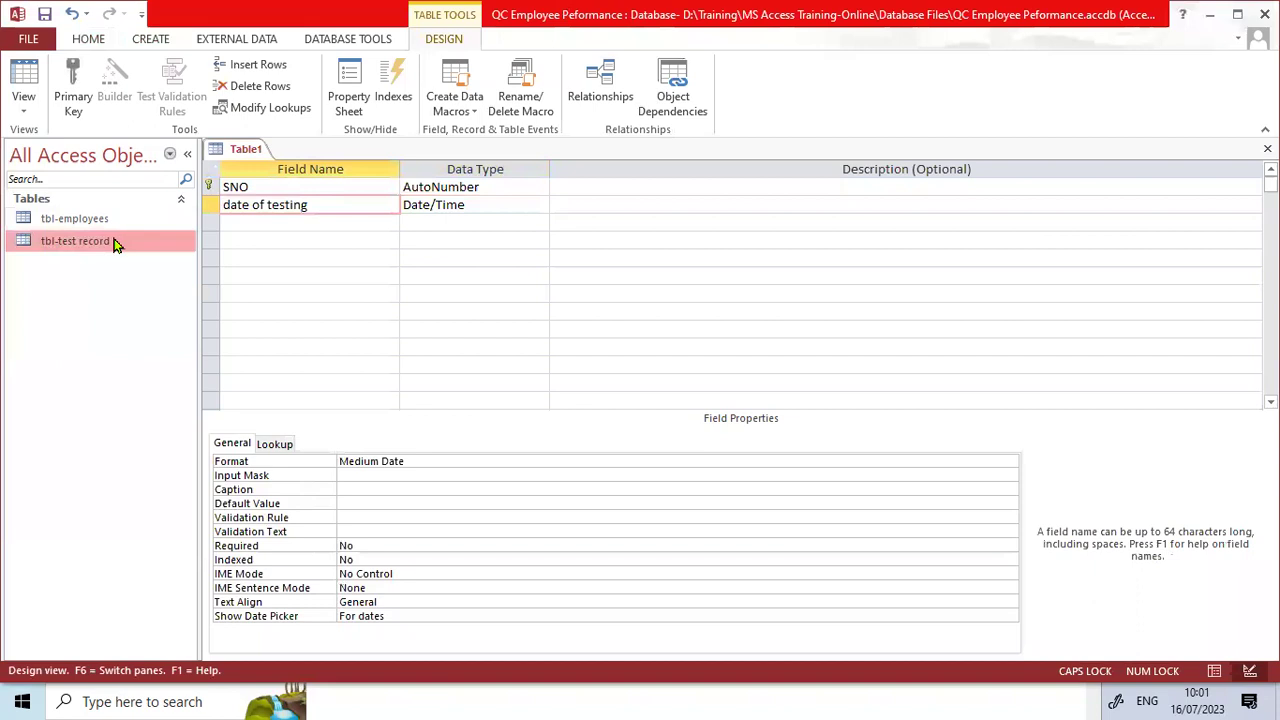
- Add a field named Employee ID with the Number data type below date of testing
left_click(266, 227)
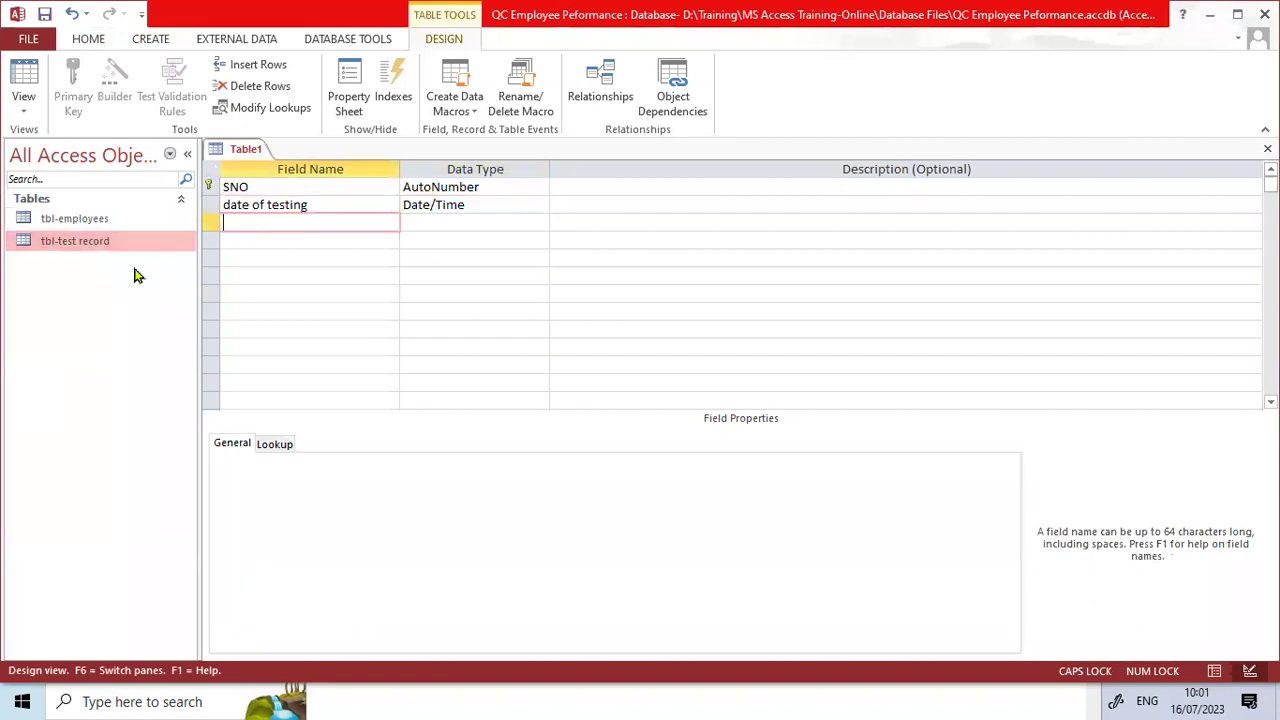
type("E")
key("Caps_Lock")
type("mployee")
key("Caps_Lock")
type("I")
key("Caps_Lock")
key("Caps_Lock")
type("D")
key("Tab")
type("N")
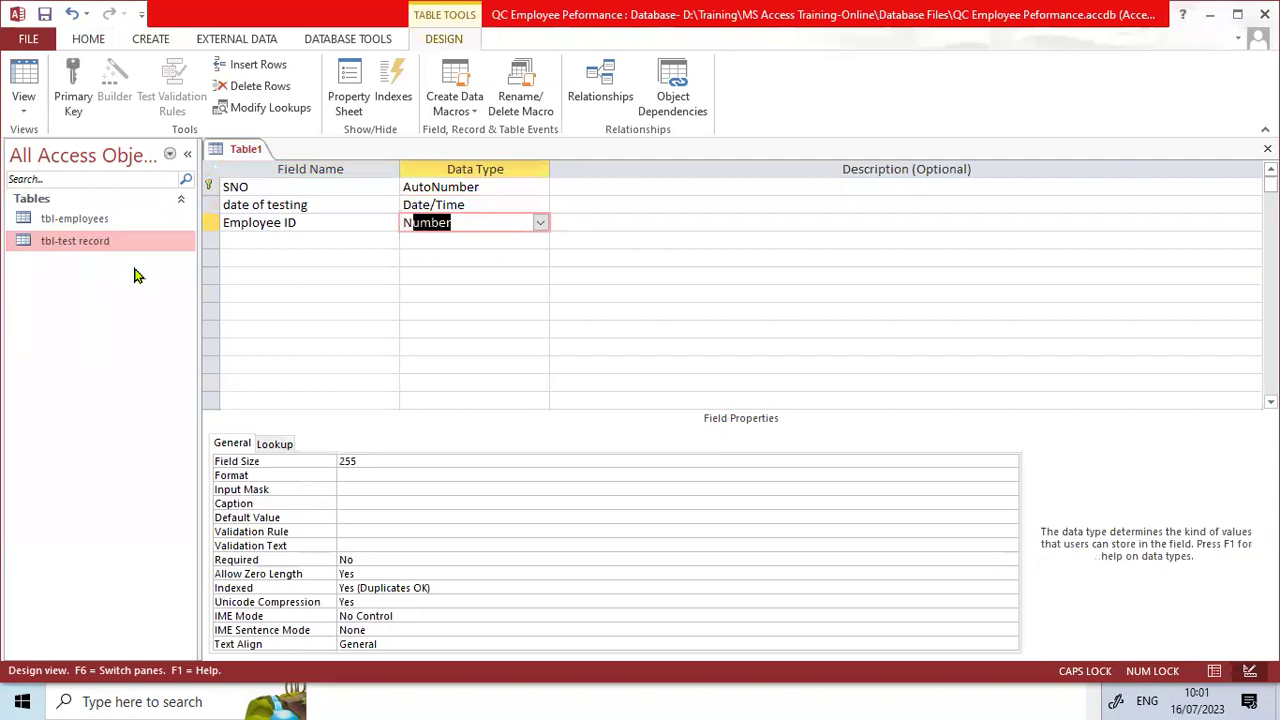
left_click(274, 243)
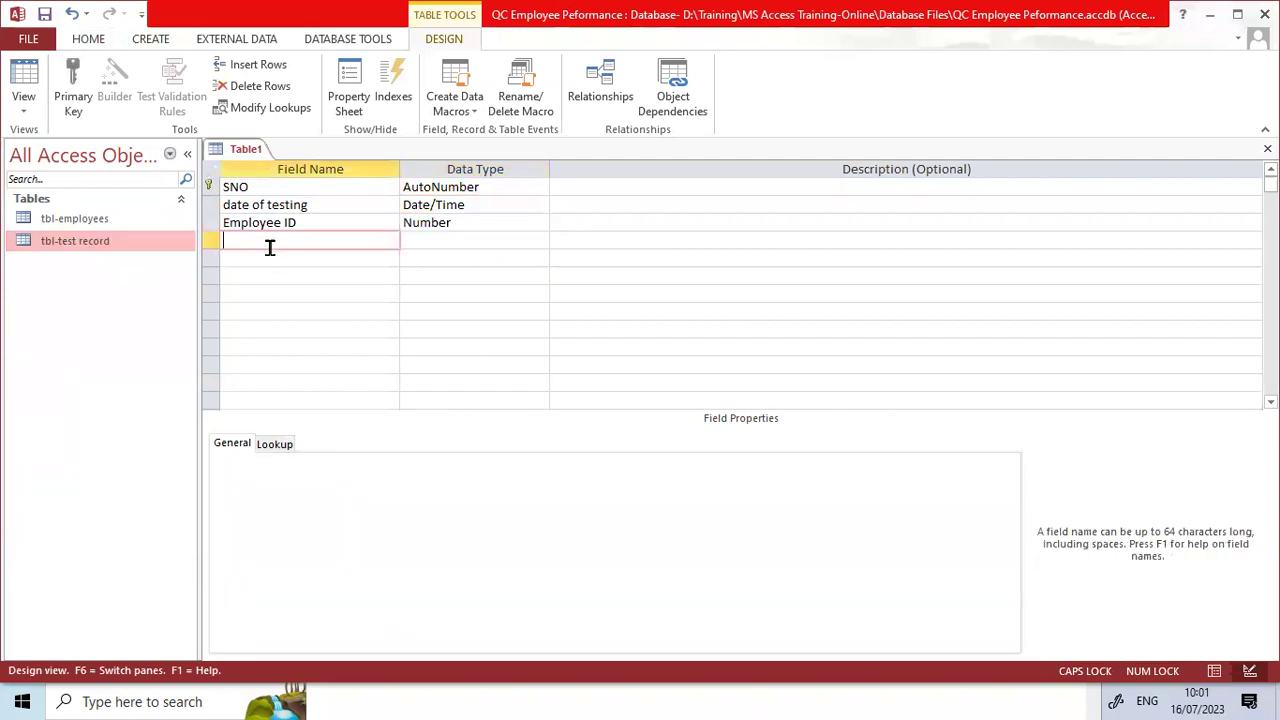
key("Caps_Lock")
key("Caps_Lock")
type("PR")
key("BackSpace")
key("BackSpace")
type("P")
key("Caps_Lock")
type("rocess")
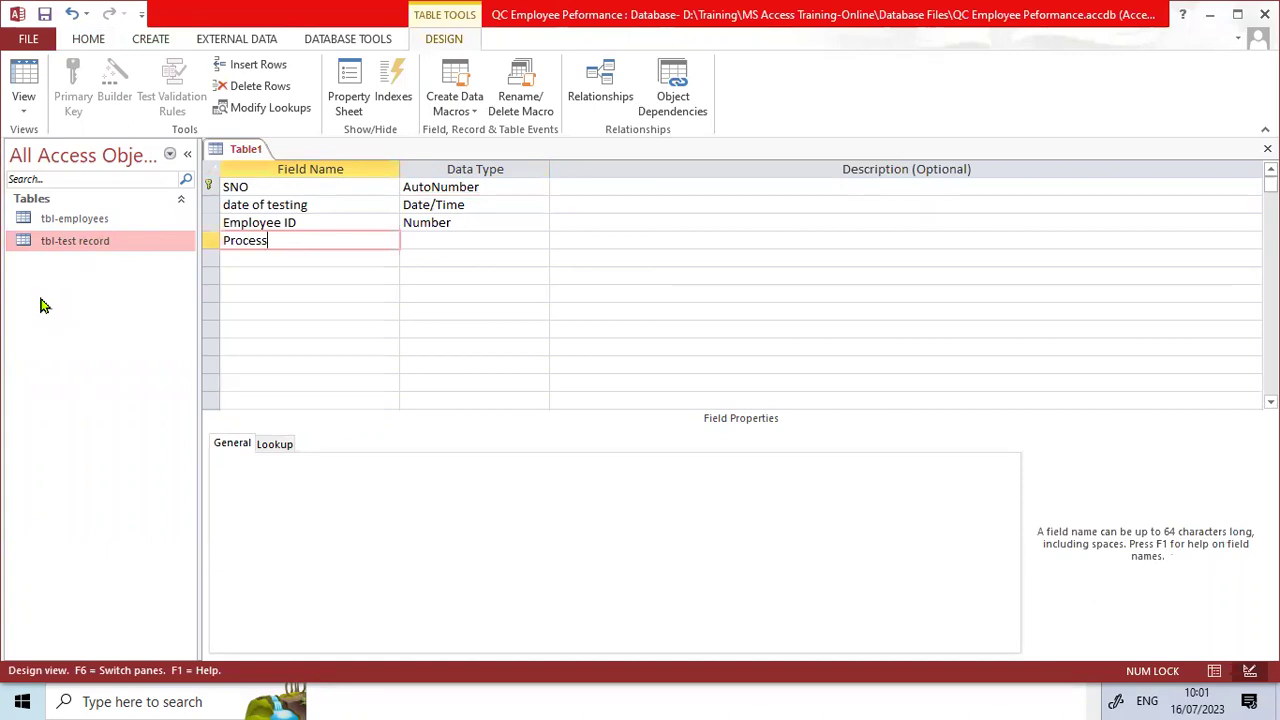
key("BackSpace")
key("BackSpace")
key("BackSpace")
key("BackSpace")
key("BackSpace")
key("BackSpace")
key("BackSpace")
- Add a field named Insulation with the Number data type below Employee ID
key("Caps_Lock")
type("I")
key("Caps_Lock")
type("nsulation")
key("Tab")
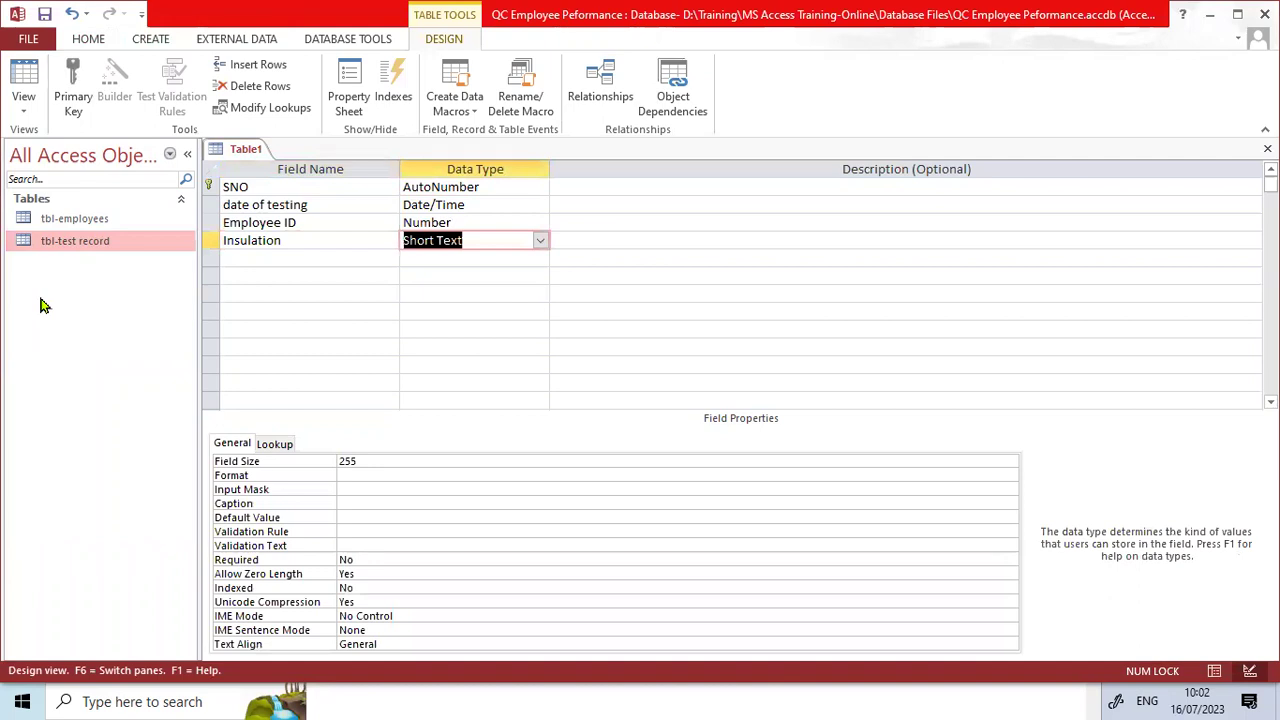
type("n")
key("Down")
key("Up")
key("Down")
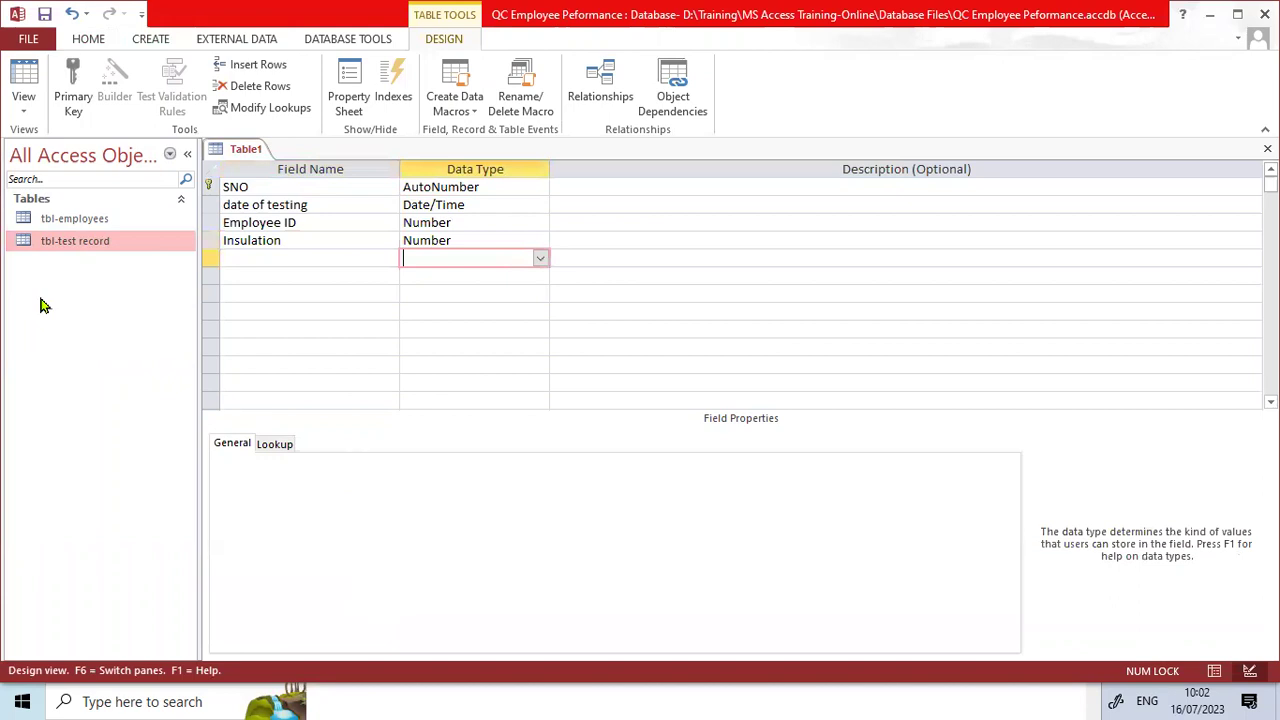
- Add a field named Pairing with the Number data type below Insulation
key("Left")
key("Caps_Lock")
type("P")
key("Caps_Lock")
type("airing")
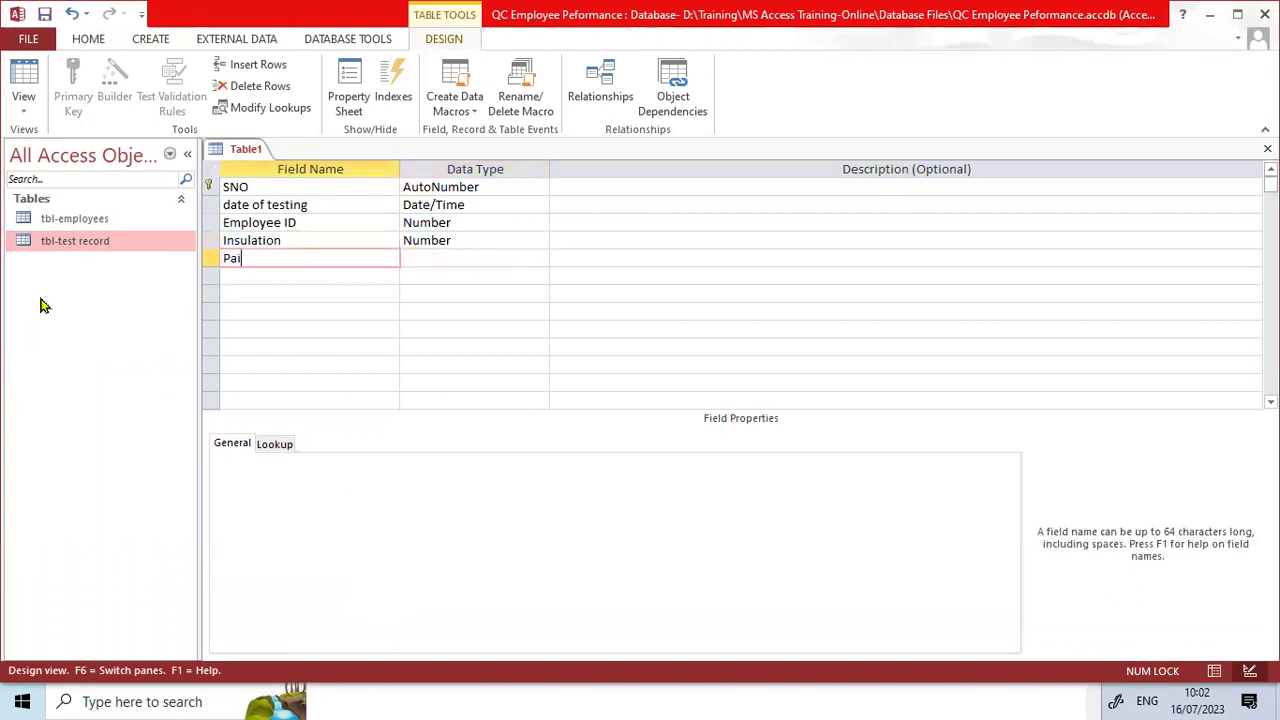
key("Tab")
type("Number")
key("Down")
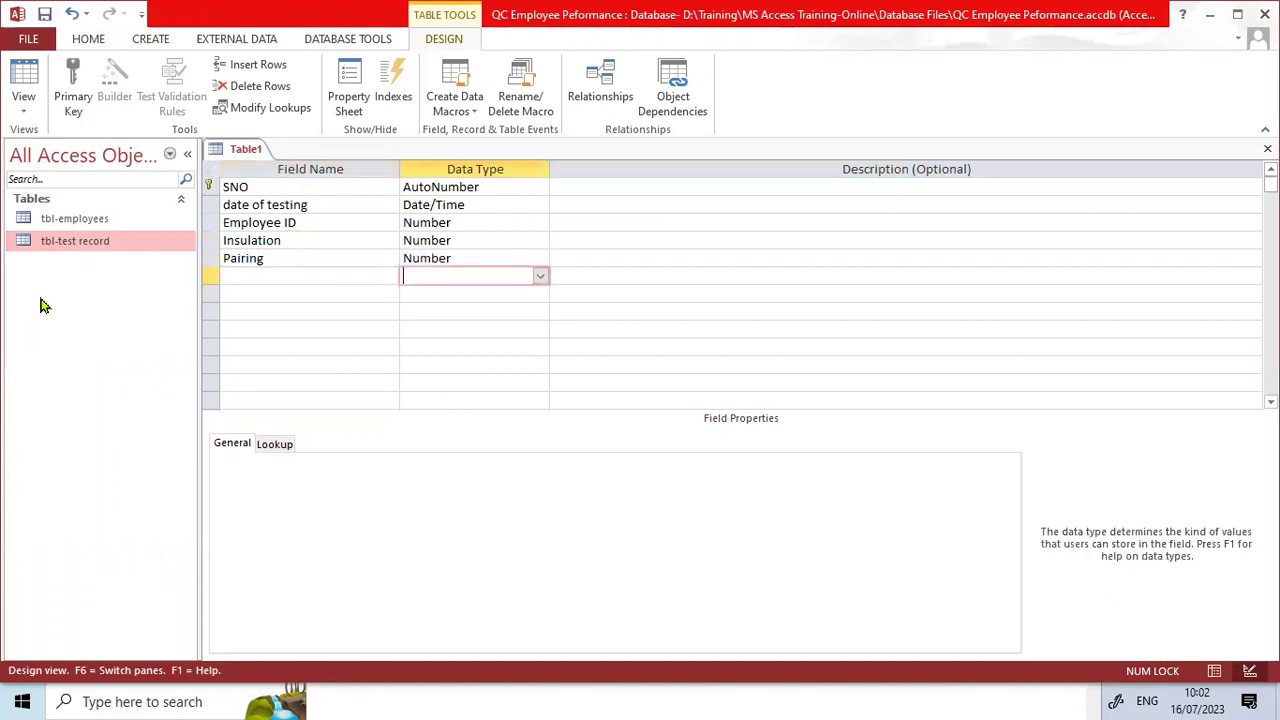
- Add a field named Assembly with the Number data type below Pairing
key("Left")
key("Caps_Lock")
type("A")
key("Caps_Lock")
type("ssembly")
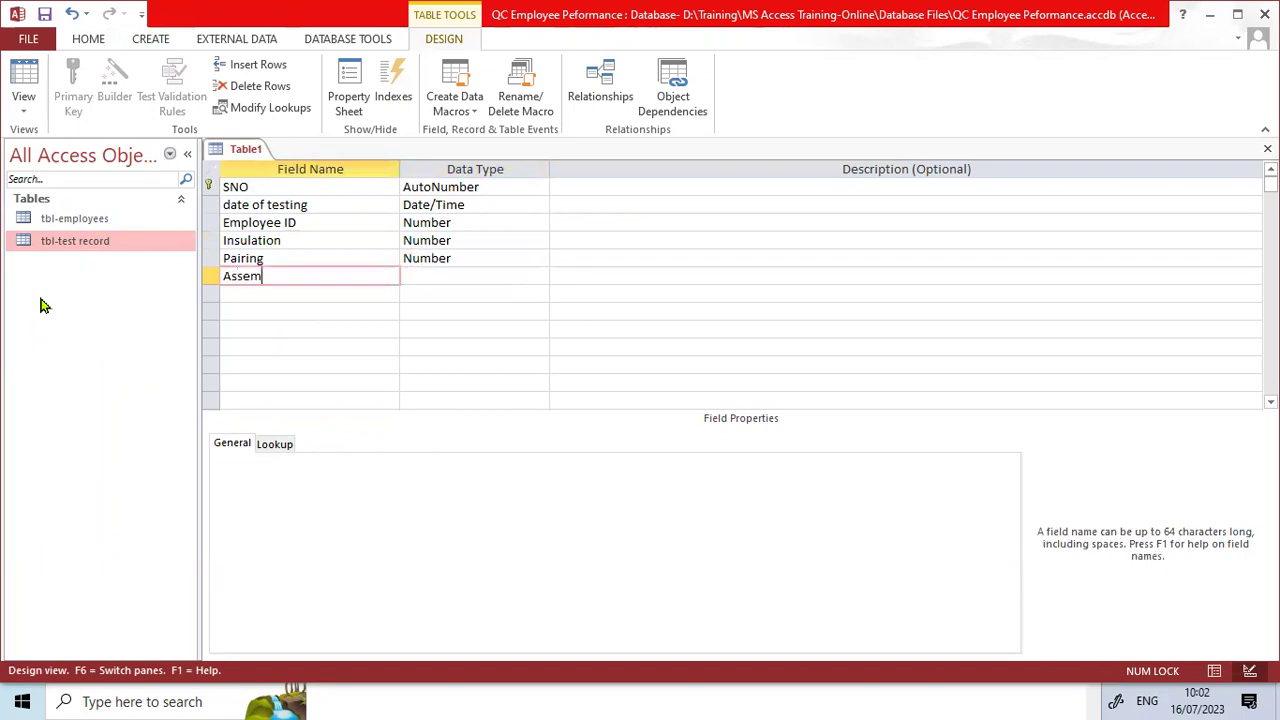
key("Tab")
type("Number")
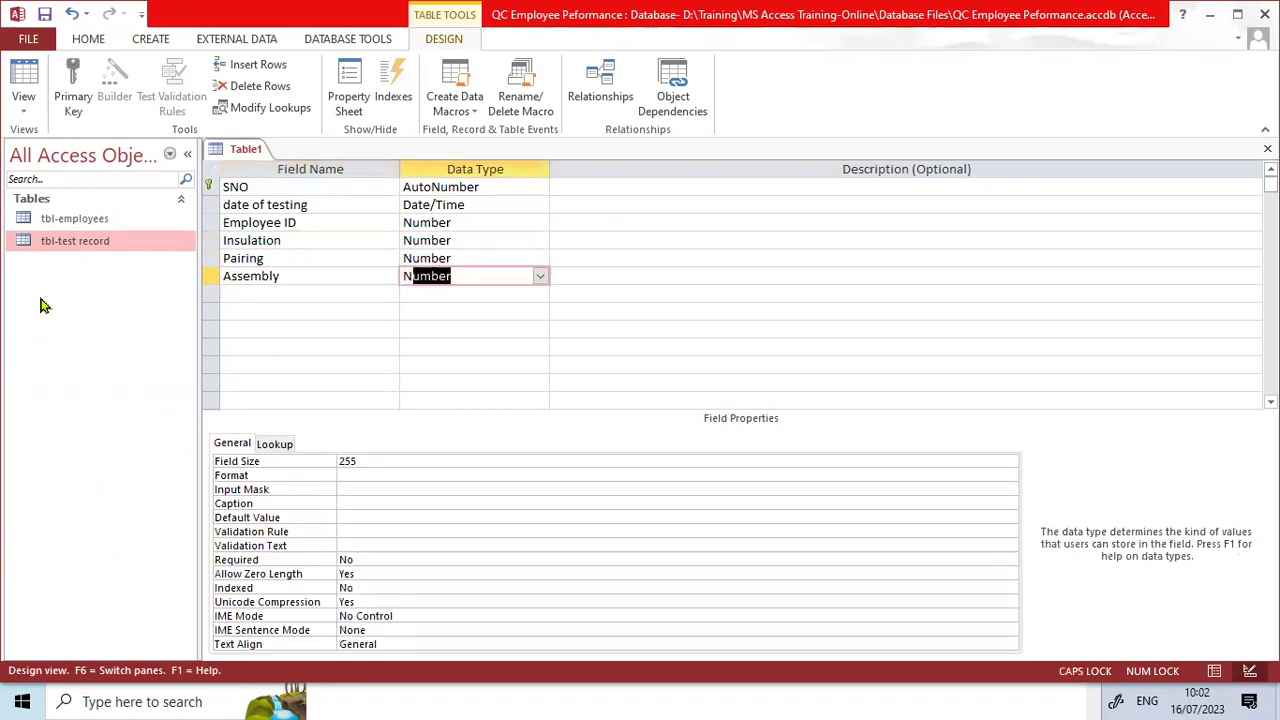
key("Down")
- Add a field named Bedding with the Number data type below Assembly
key("Left")
key("Caps_Lock")
key("Caps_Lock")
key("Caps_Lock")
type("bEDDIGN")
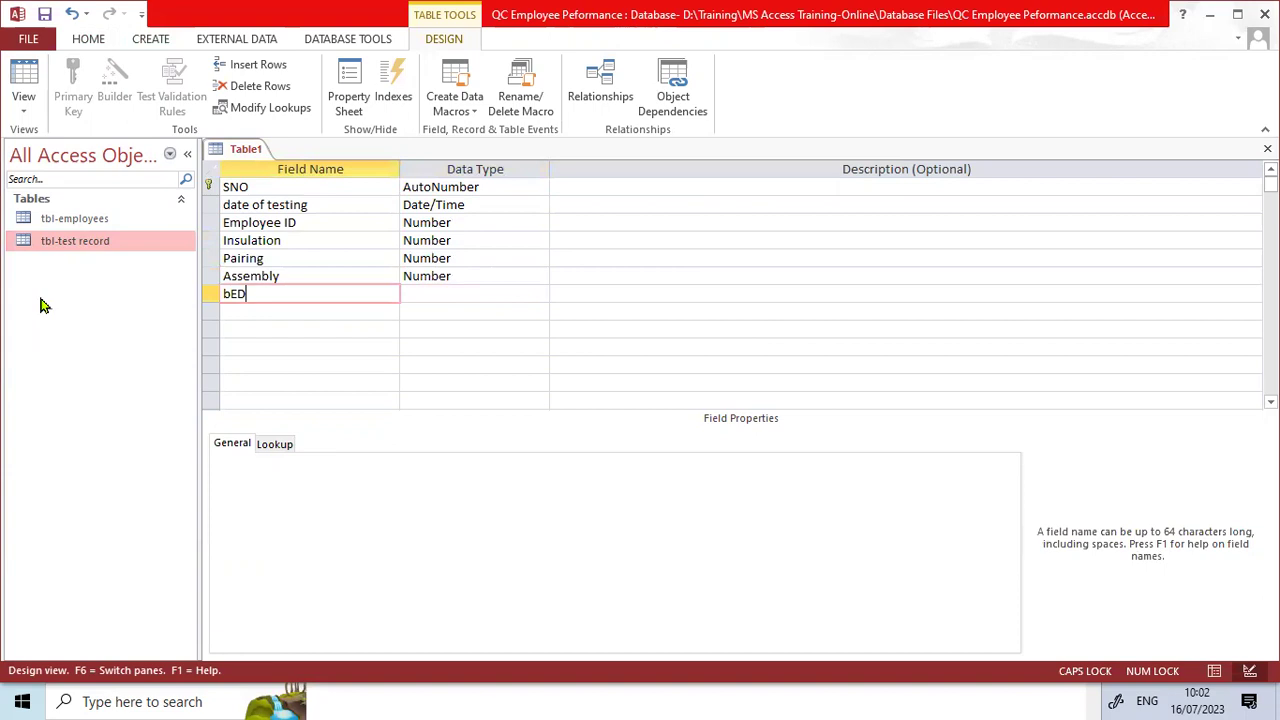
key("Tab")
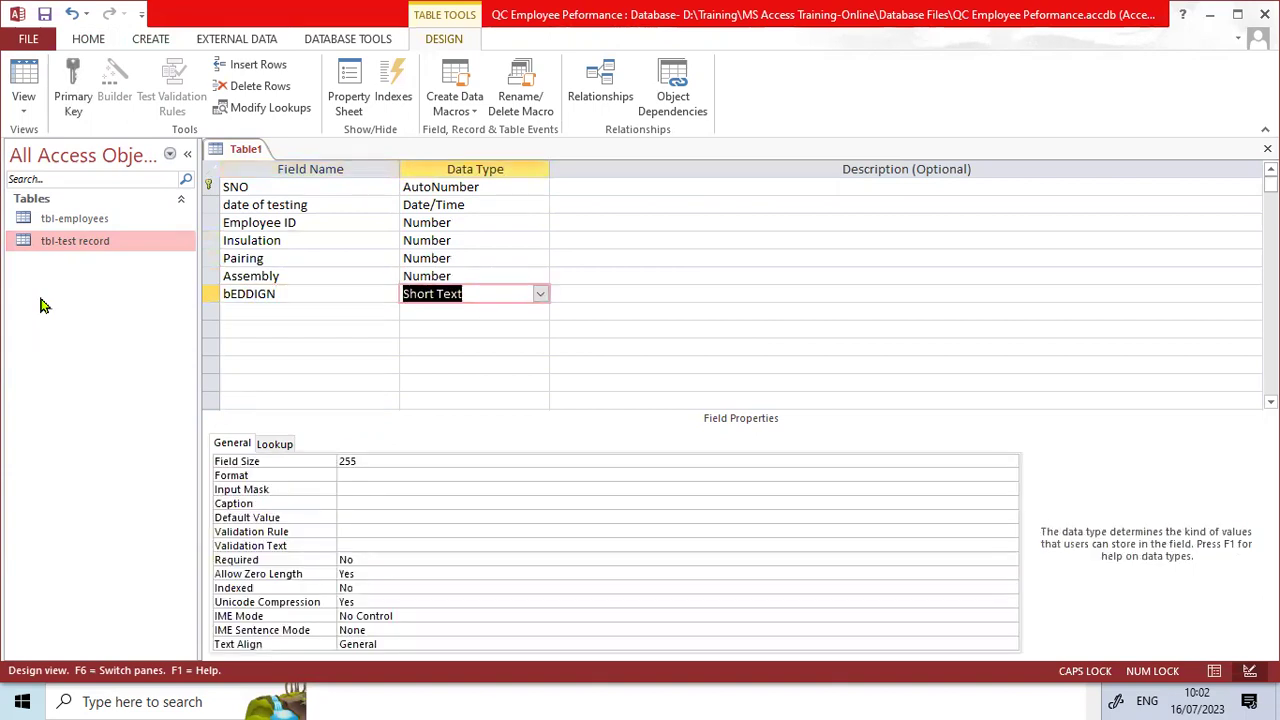
key("shift+Tab")
type("B")
key("Caps_Lock")
type("edding")
key("Tab")
key("Caps_Lock")
type("N")
key("Home")
key("Tab")
key("Tab")
- Add a field named Armouring with the Number data type below Bedding
type("A")
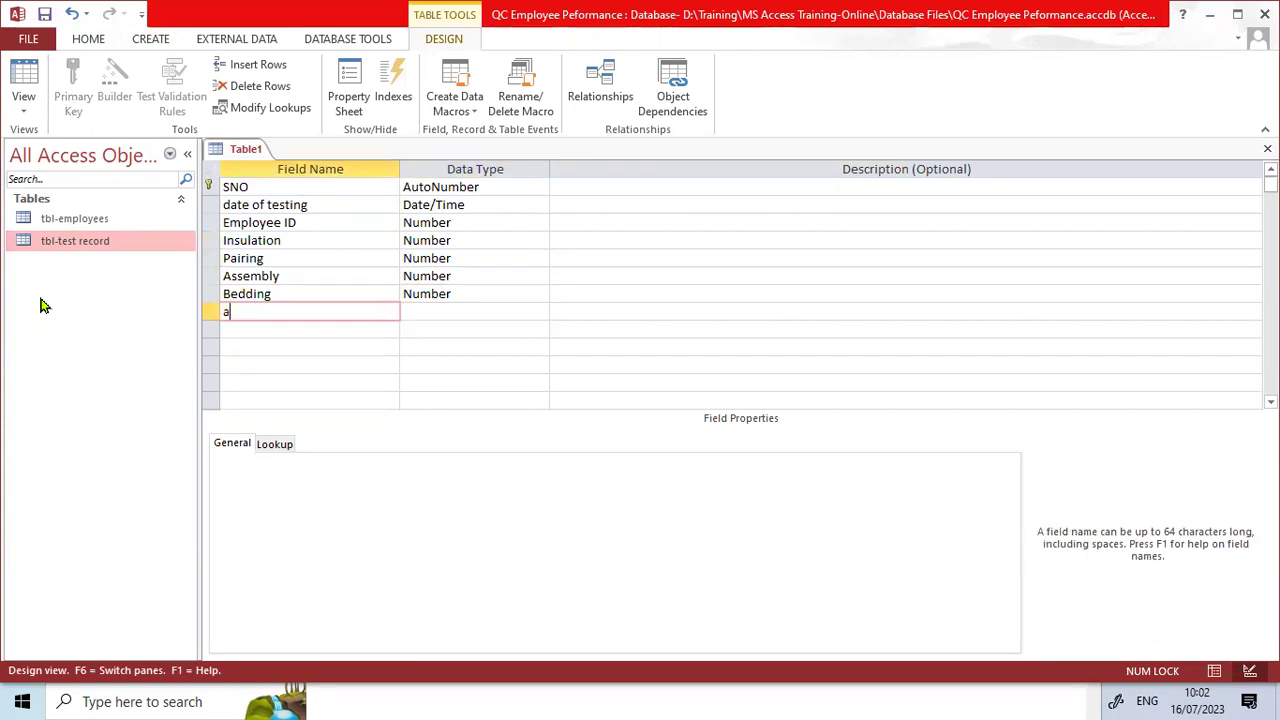
key("Caps_Lock")
type("rmouring")
key("Tab")
type("n")
key("Tab")
key("Tab")
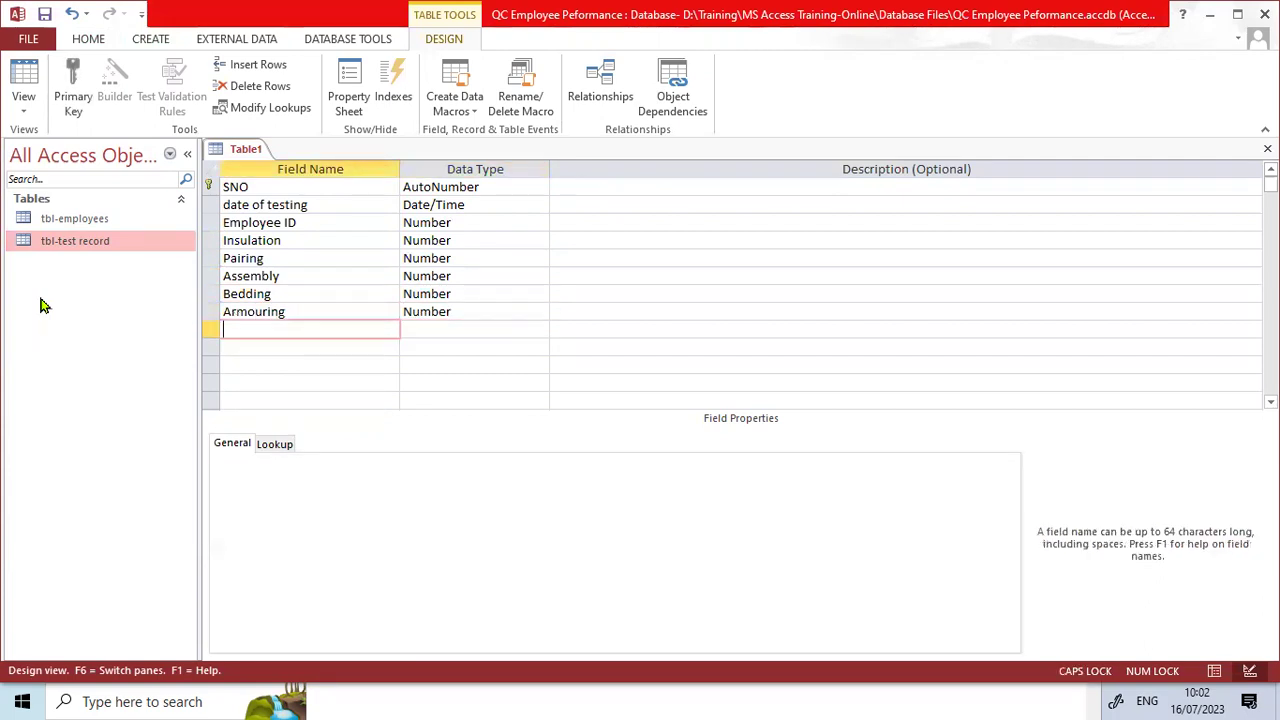
- Add a field named Outersheathing with the Number data type below Armouring
type("o")
key("Caps_Lock")
type("VE")
key("BackSpace")
key("BackSpace")
key("BackSpace")
type("O")
key("Caps_Lock")
type("utersheathing")
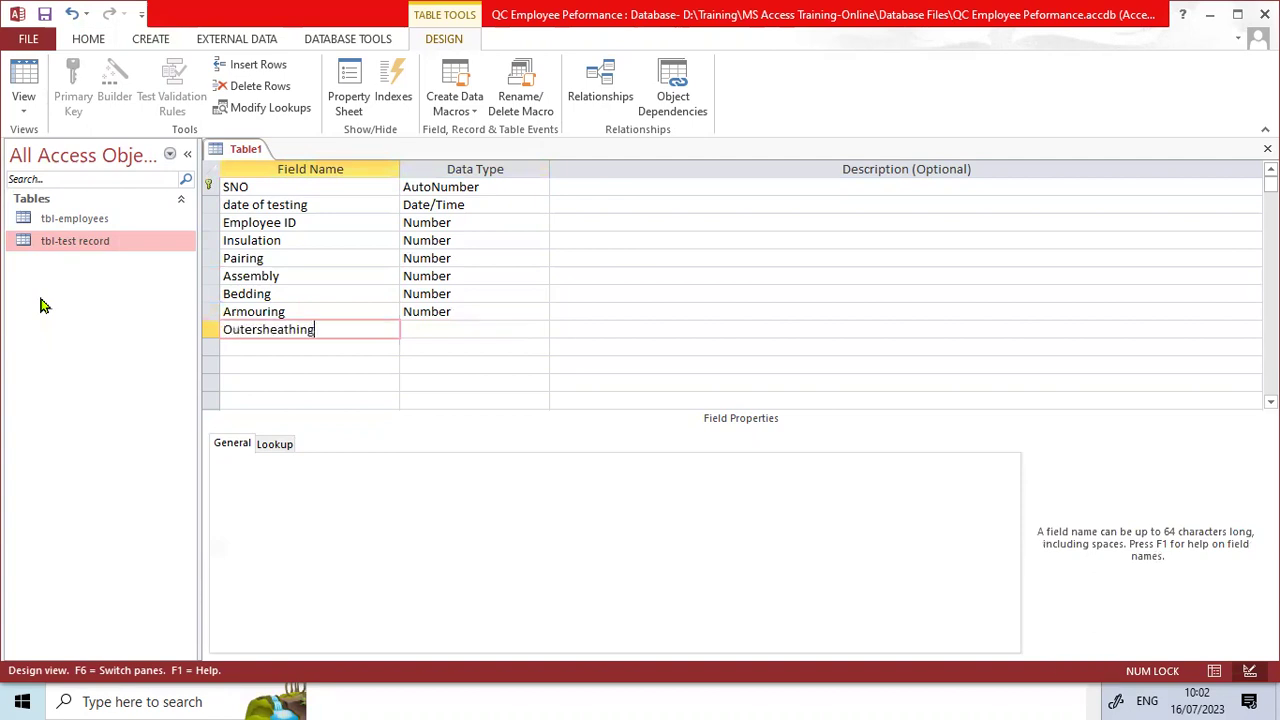
key("Tab")
key("Caps_Lock")
type("Number")
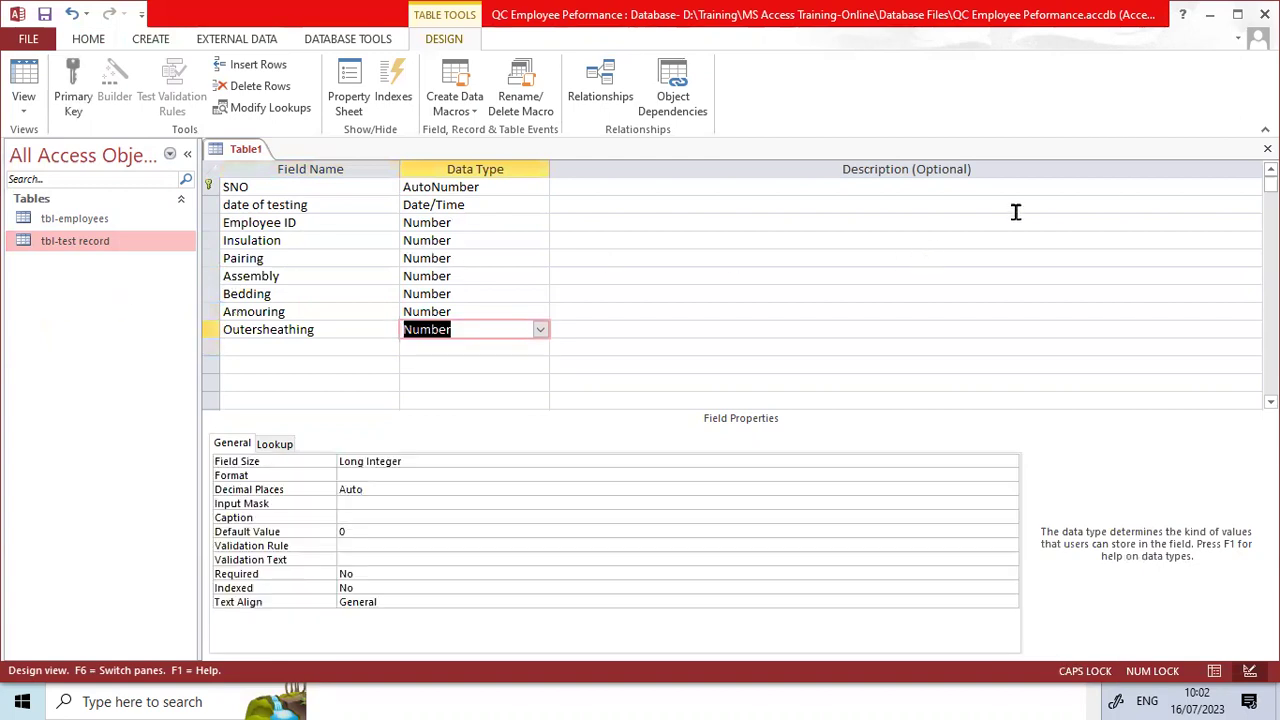
- Close the new table and save its design as tbl-processwise testing
left_click(1267, 148)
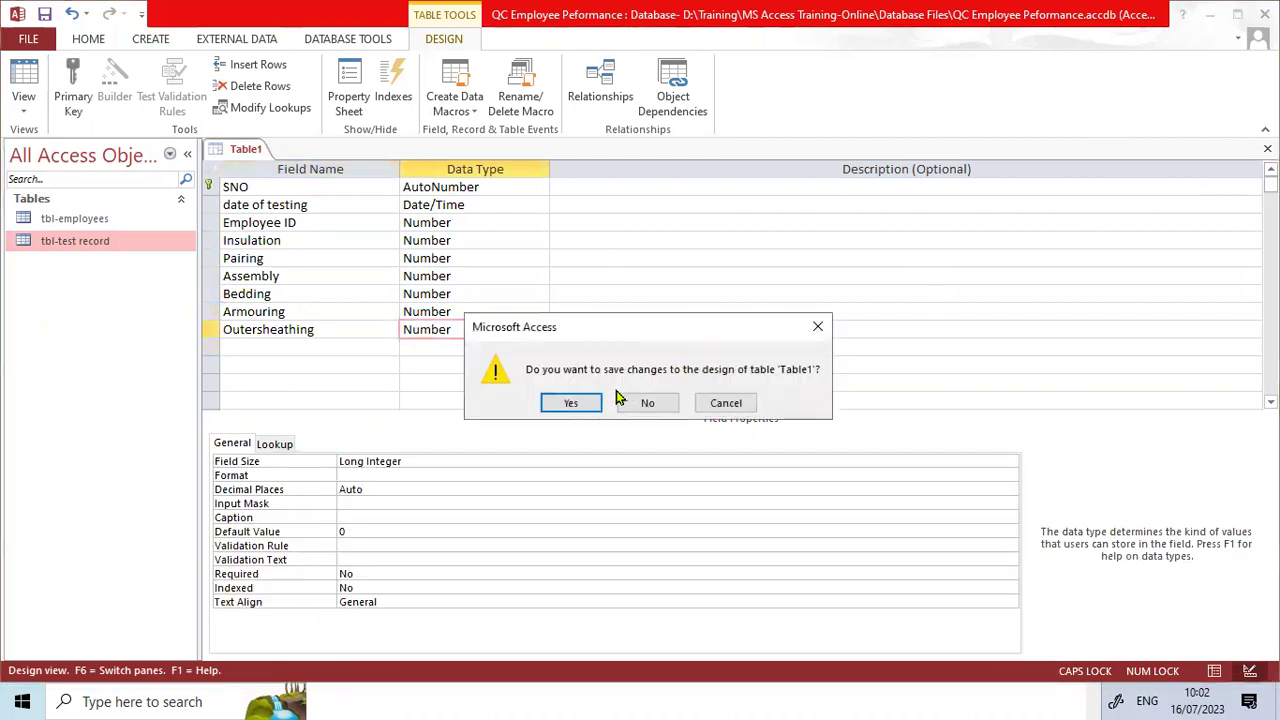
left_click(571, 402)
type("TB")
key("Caps_Lock")
key("BackSpace")
key("BackSpace")
type("tbl-processwise")
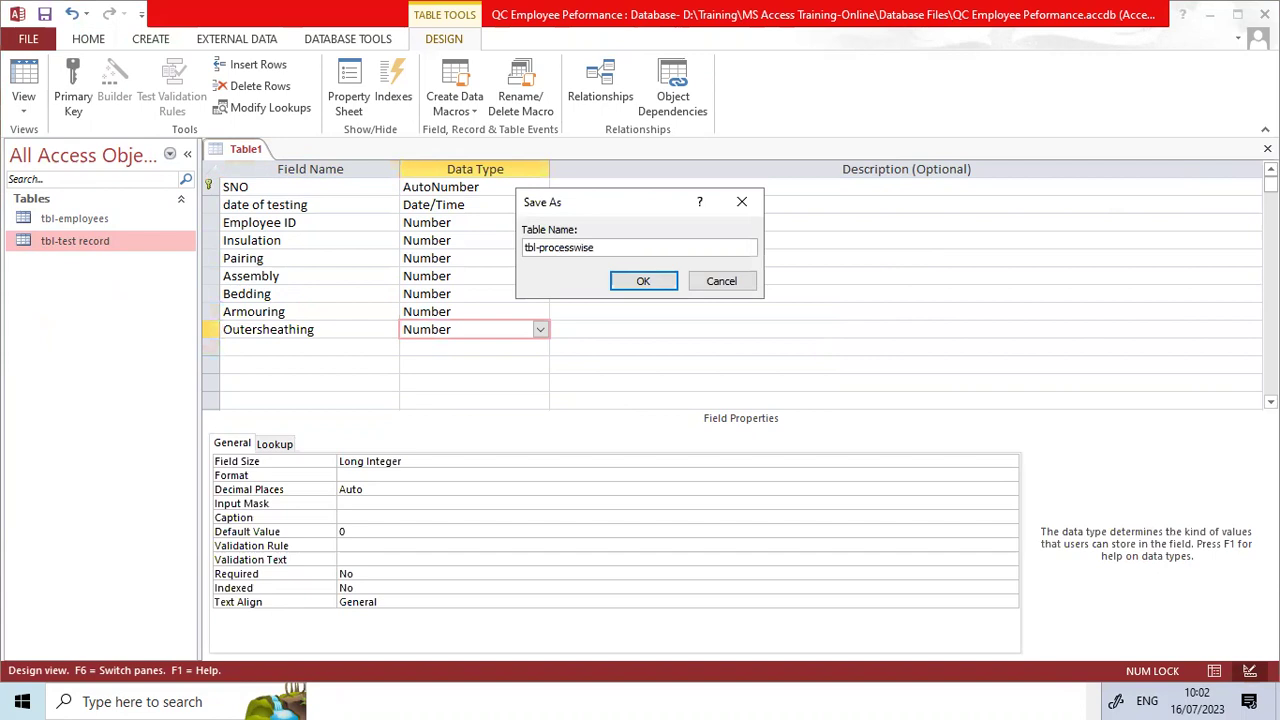
type(" testing")
key("Return")
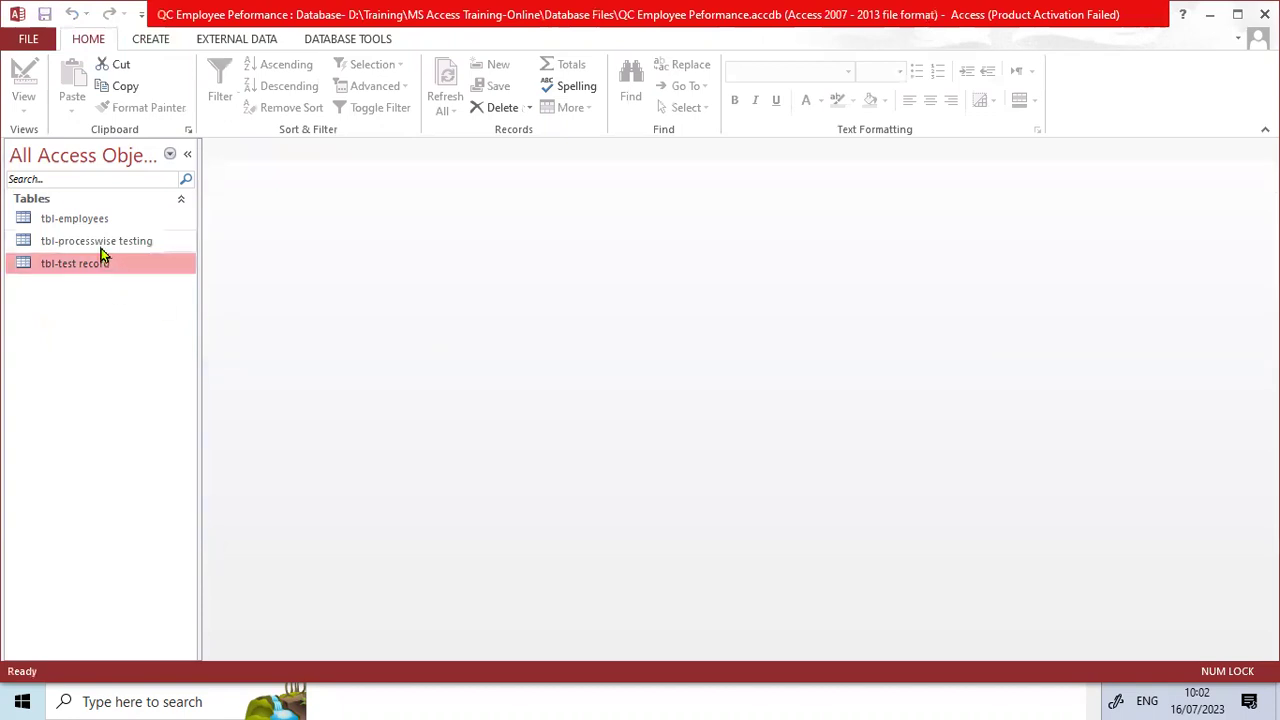
- Open tbl-processwise testing, adjust the Employee ID and Insulation column widths, and close the table with its layout saved
double_click(100, 244)
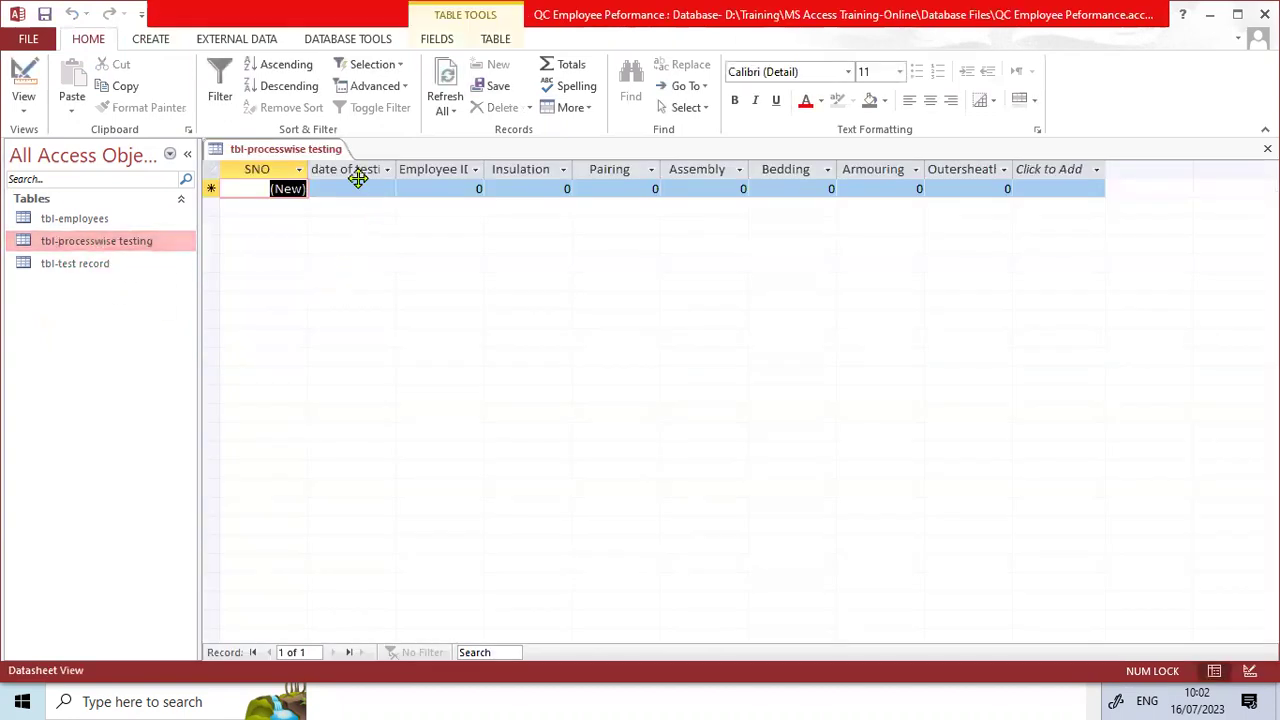
left_click(360, 188)
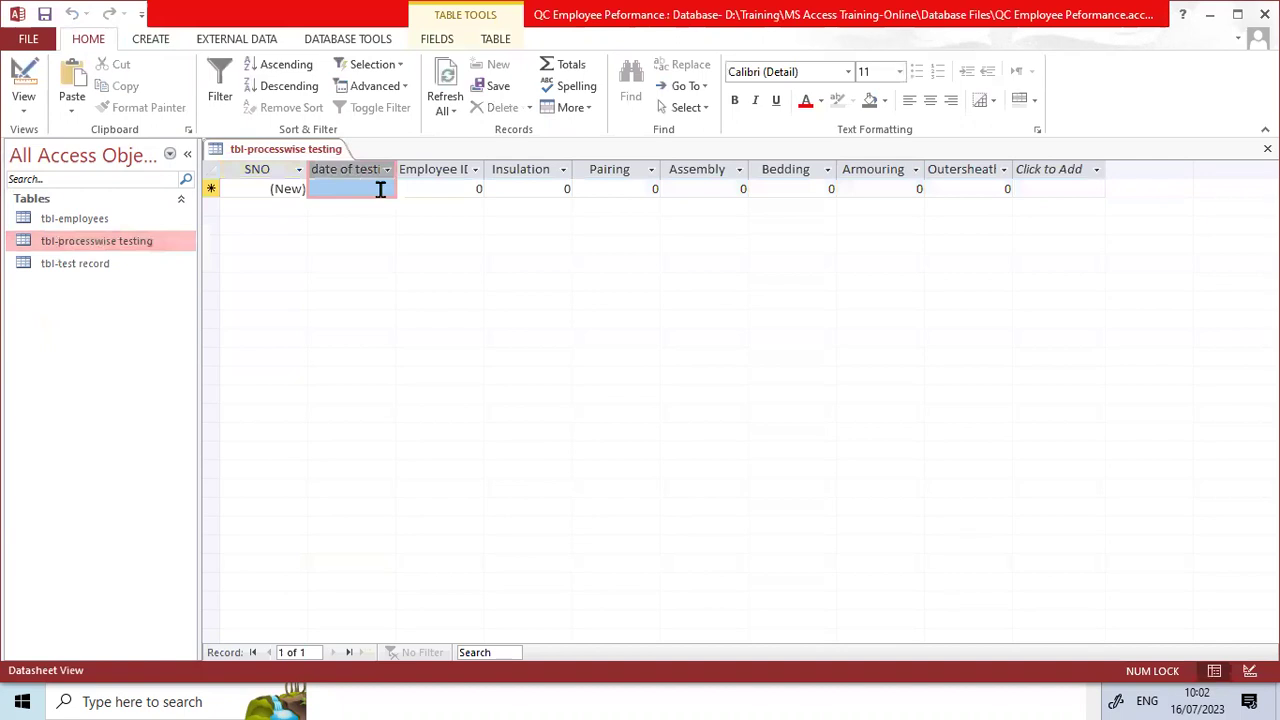
left_click(380, 189)
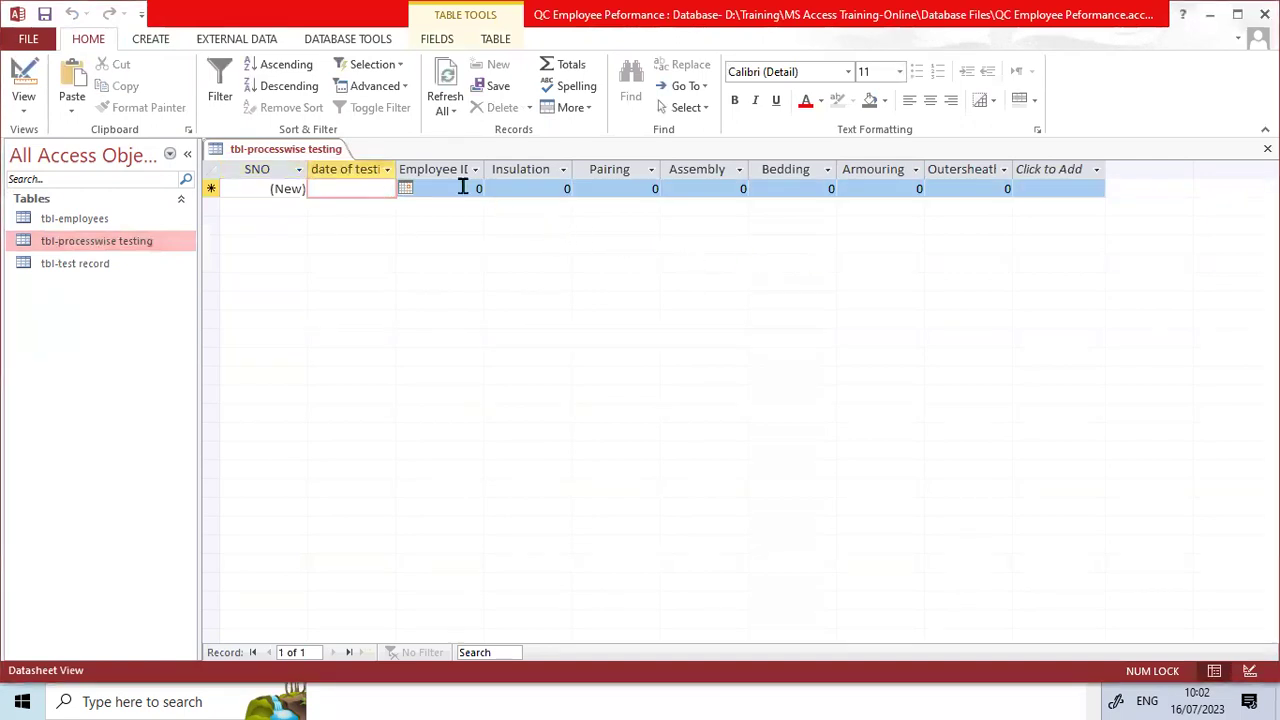
left_click(442, 188)
left_click(358, 189)
left_click_drag(486, 166, 498, 166)
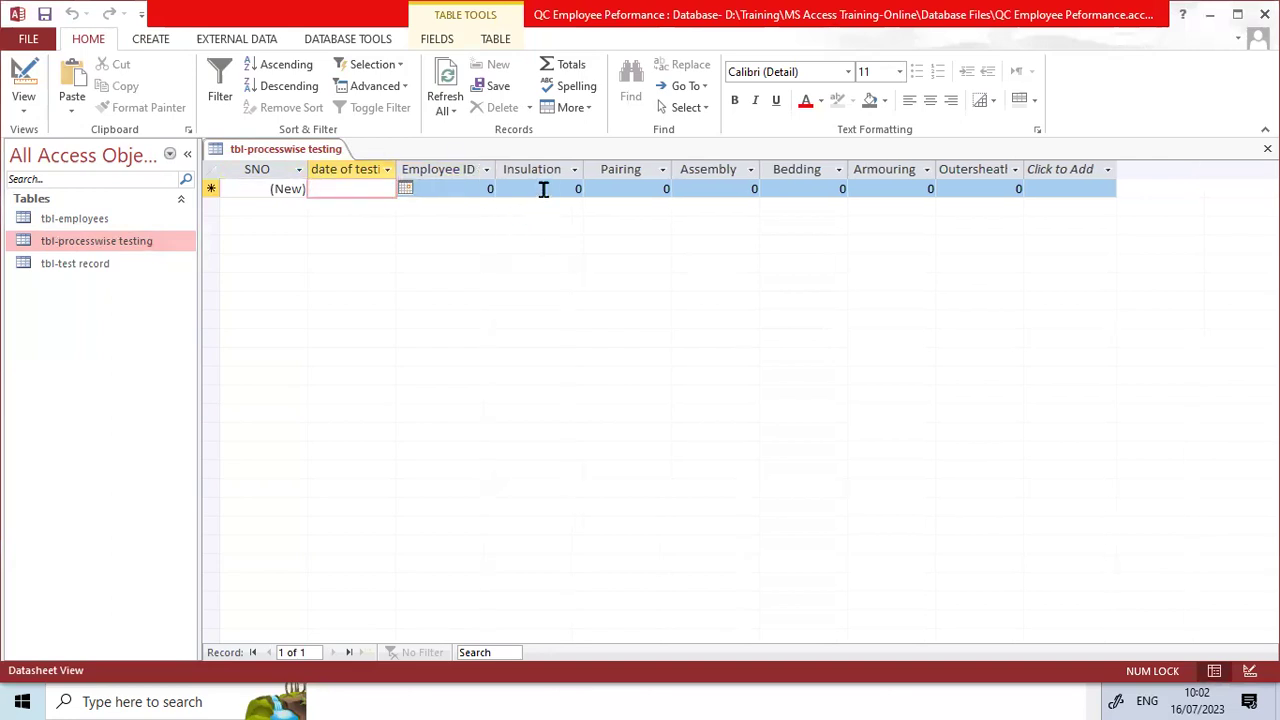
left_click(543, 189)
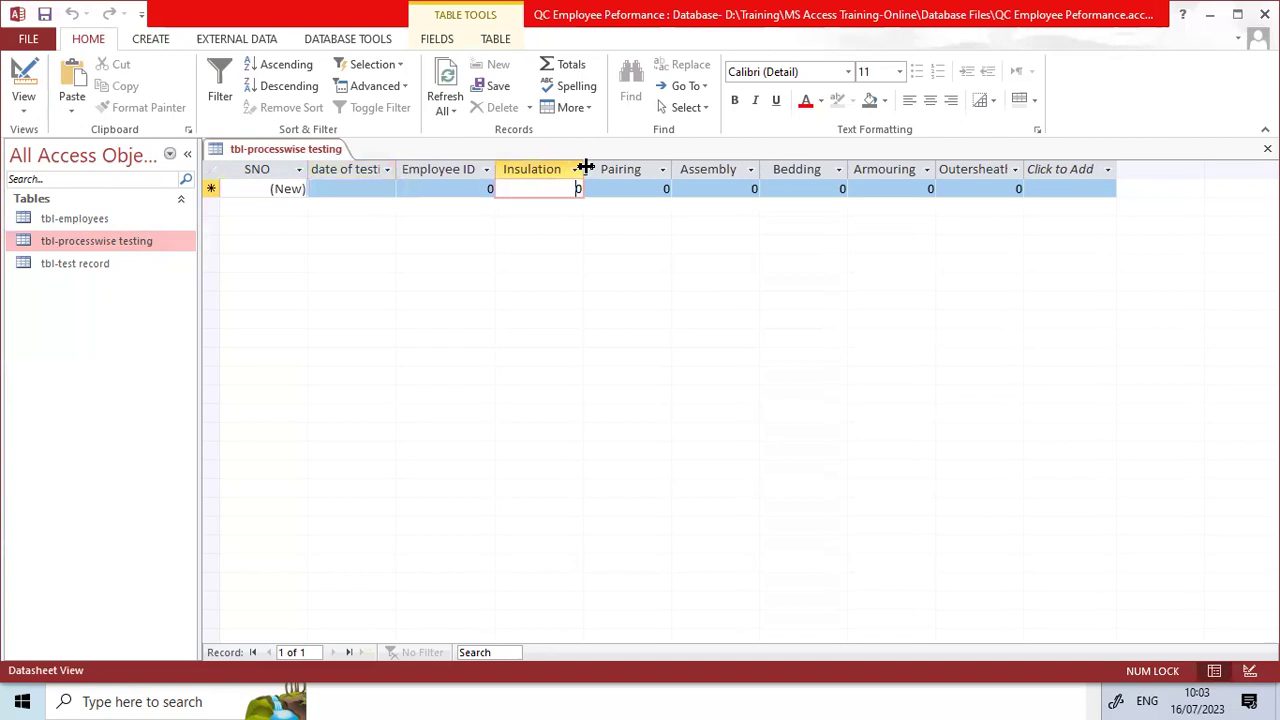
left_click_drag(583, 168, 579, 168)
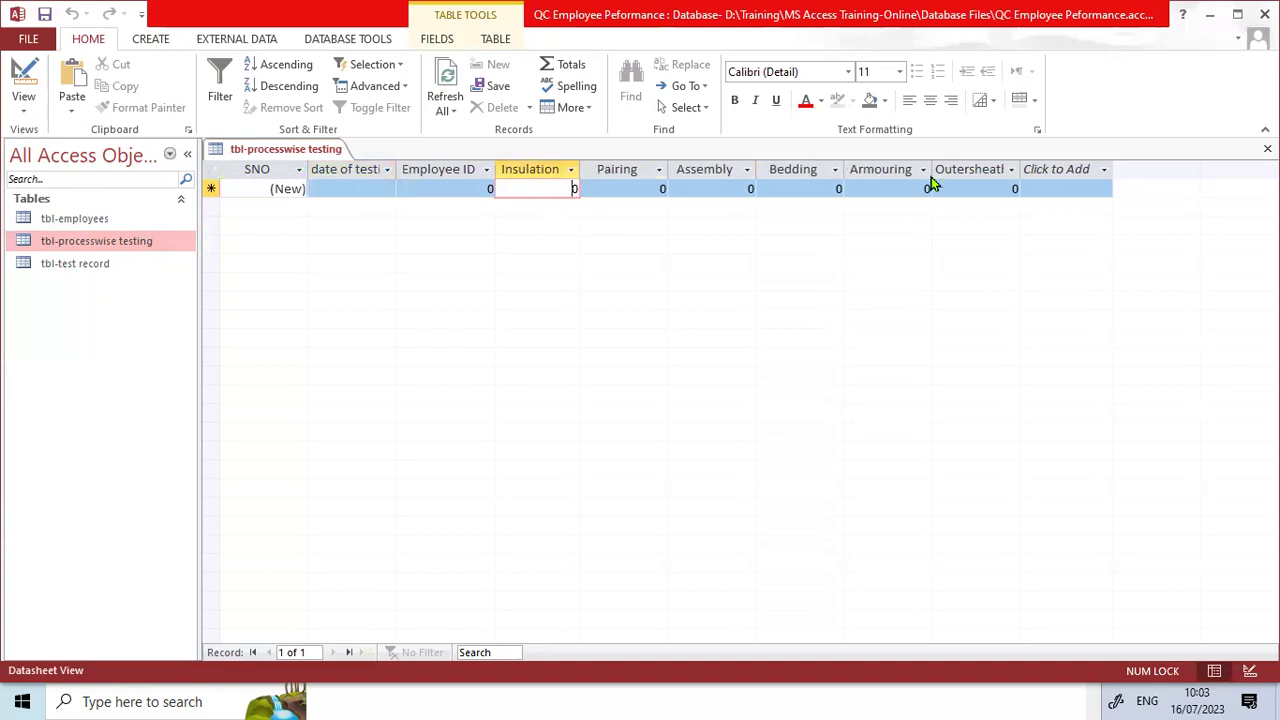
left_click(1267, 148)
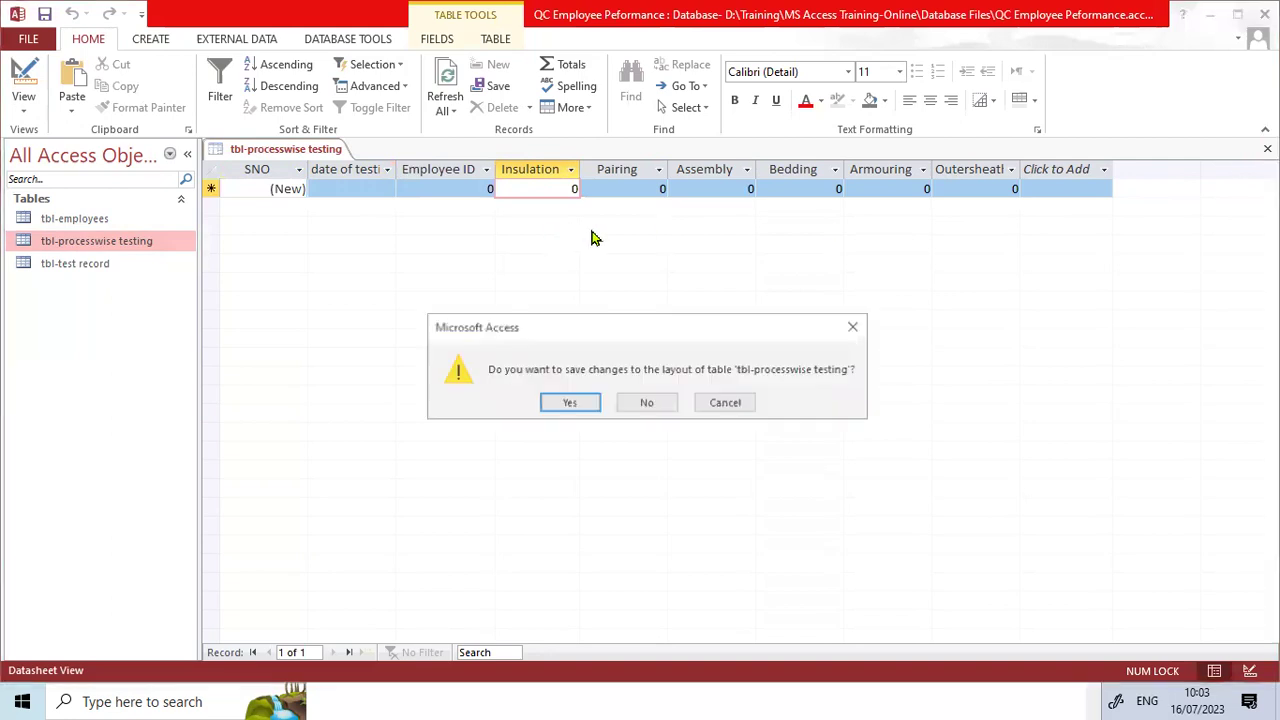
left_click(572, 401)
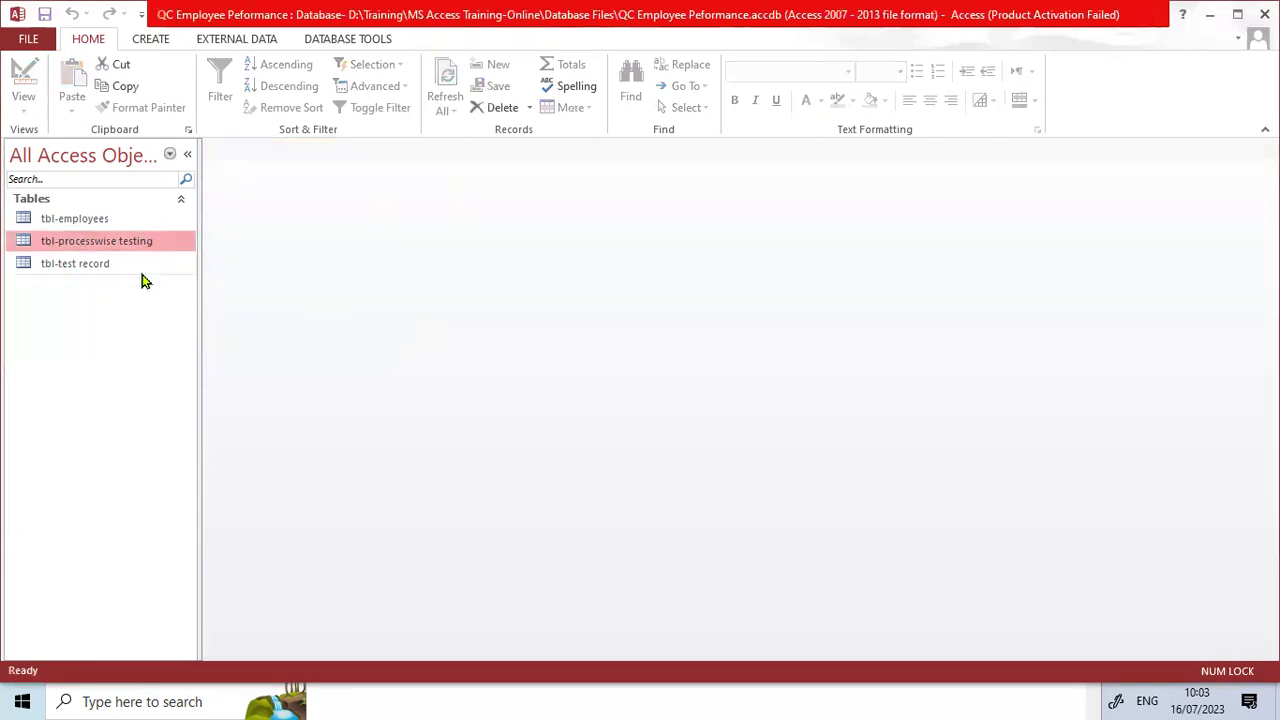
- Open tbl-test record and start the Form Wizard based on it
left_click(112, 276)
double_click(112, 276)
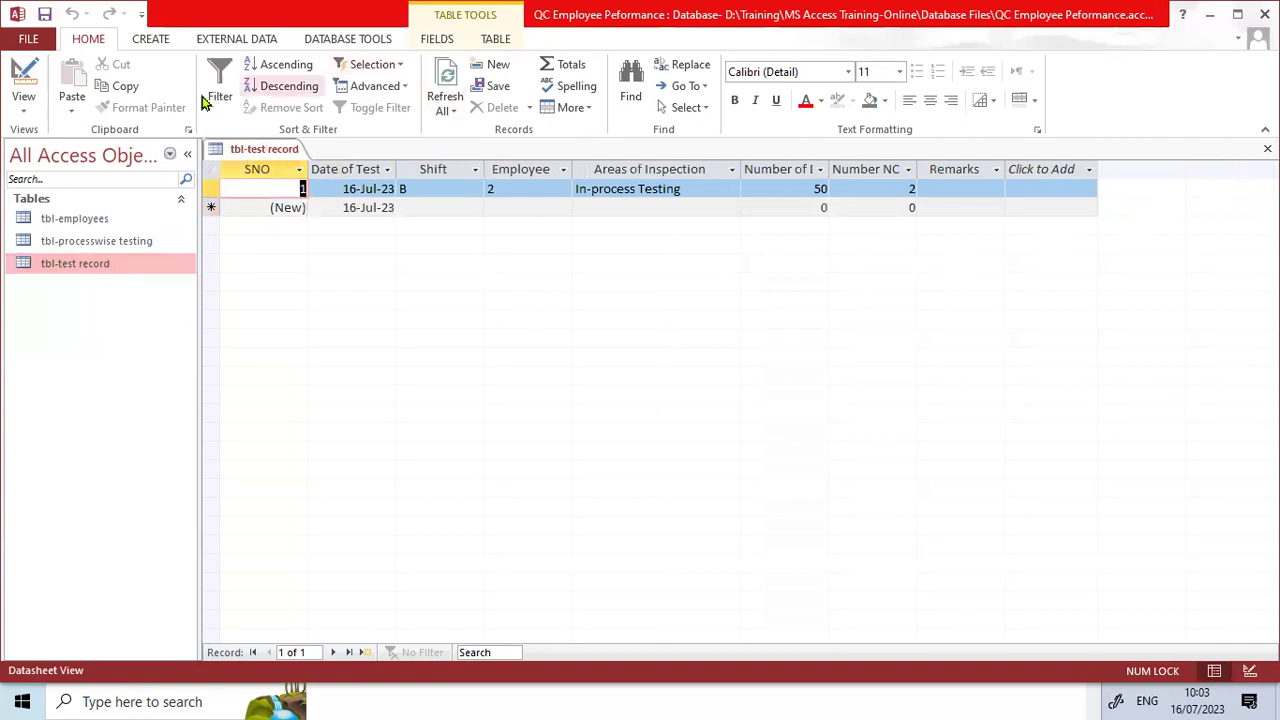
left_click(155, 40)
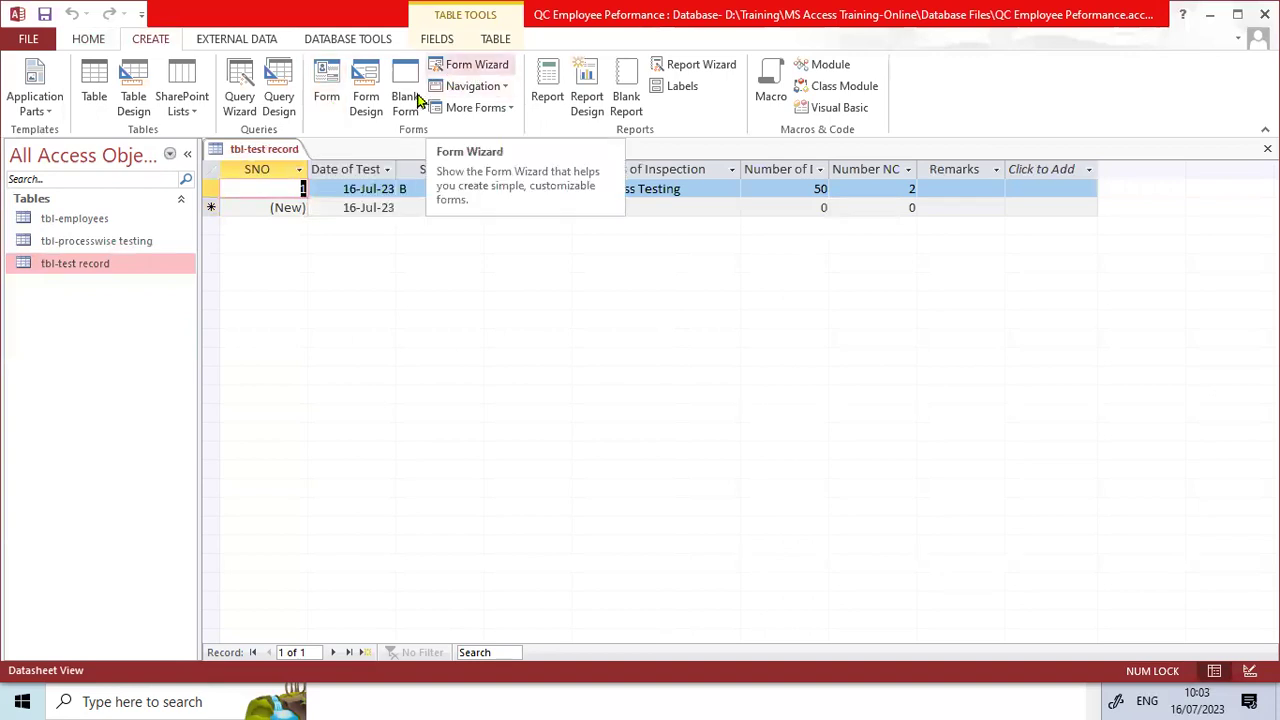
left_click(477, 66)
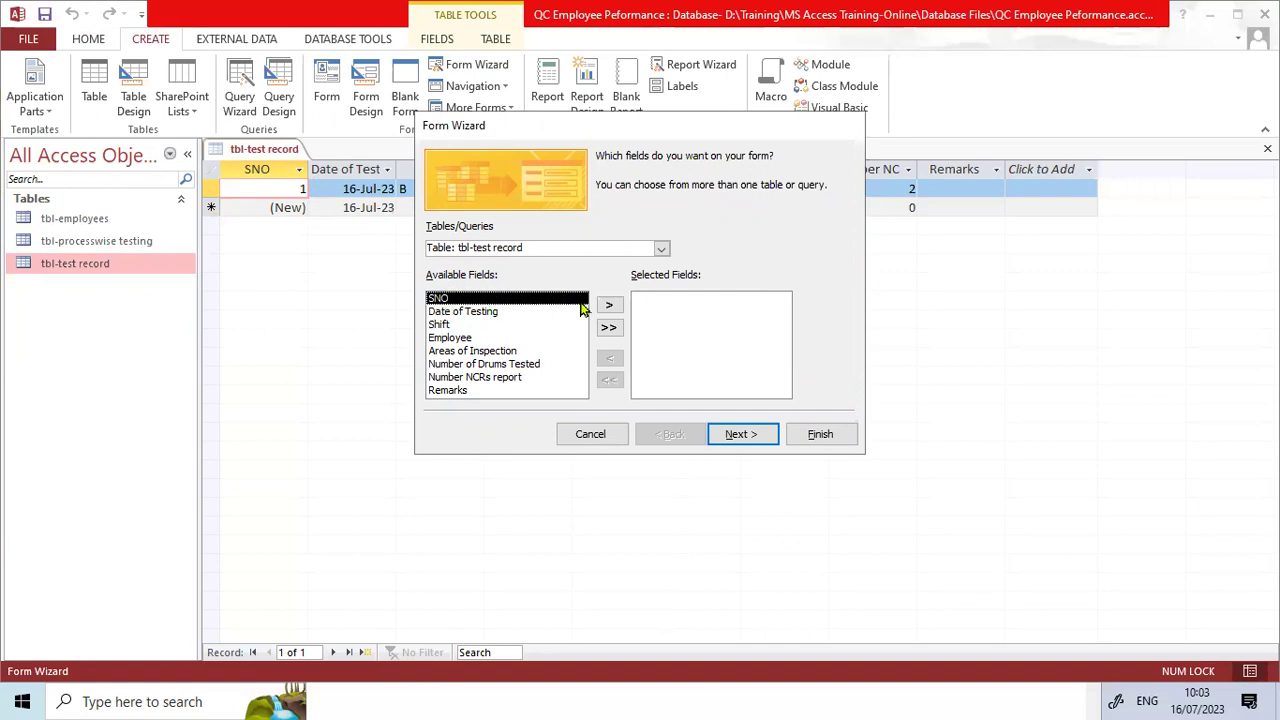
- Include every tbl-test record field from Date of Testing through Remarks in the form, leaving out SNO
left_click(502, 314)
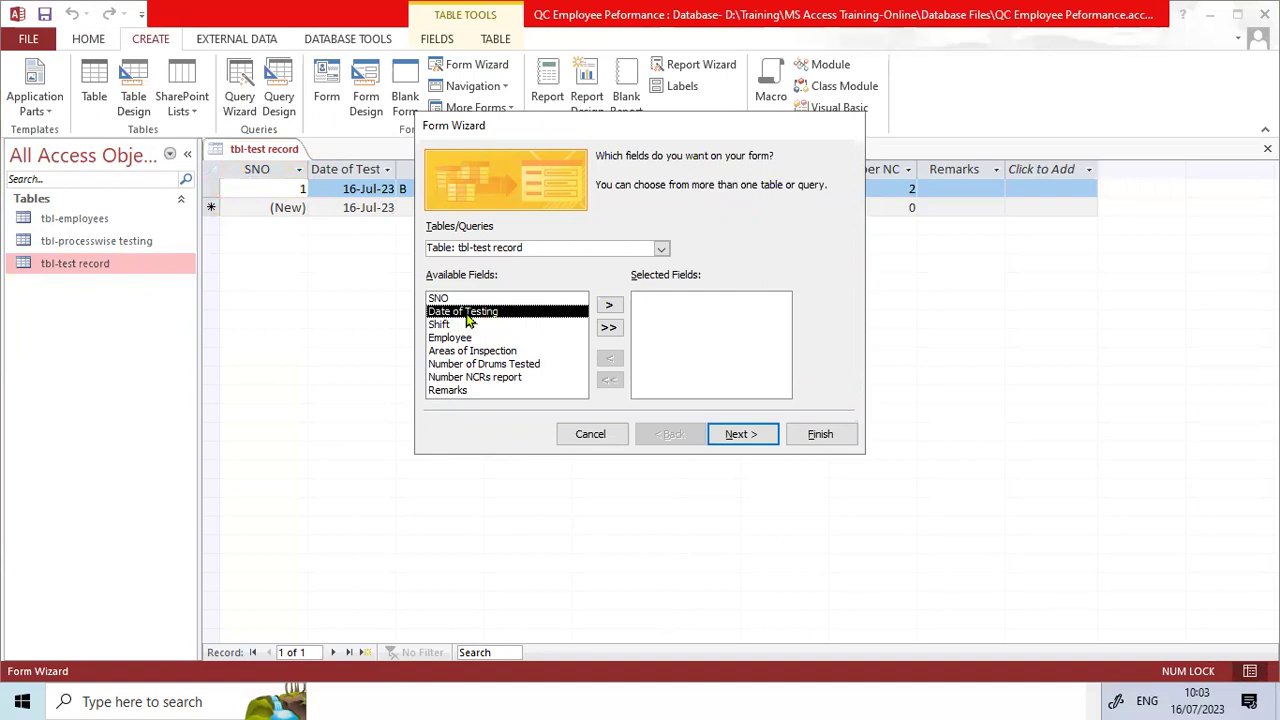
left_click(609, 306)
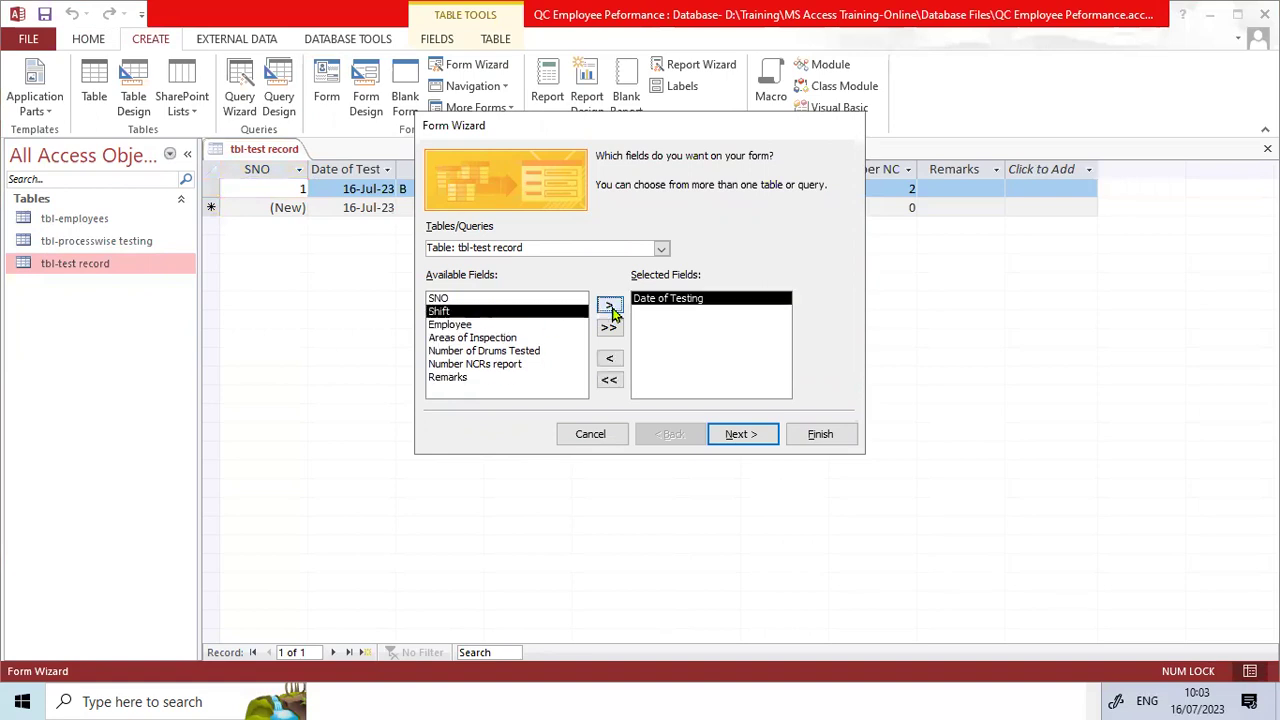
left_click(609, 306)
left_click(610, 307)
left_click(610, 307)
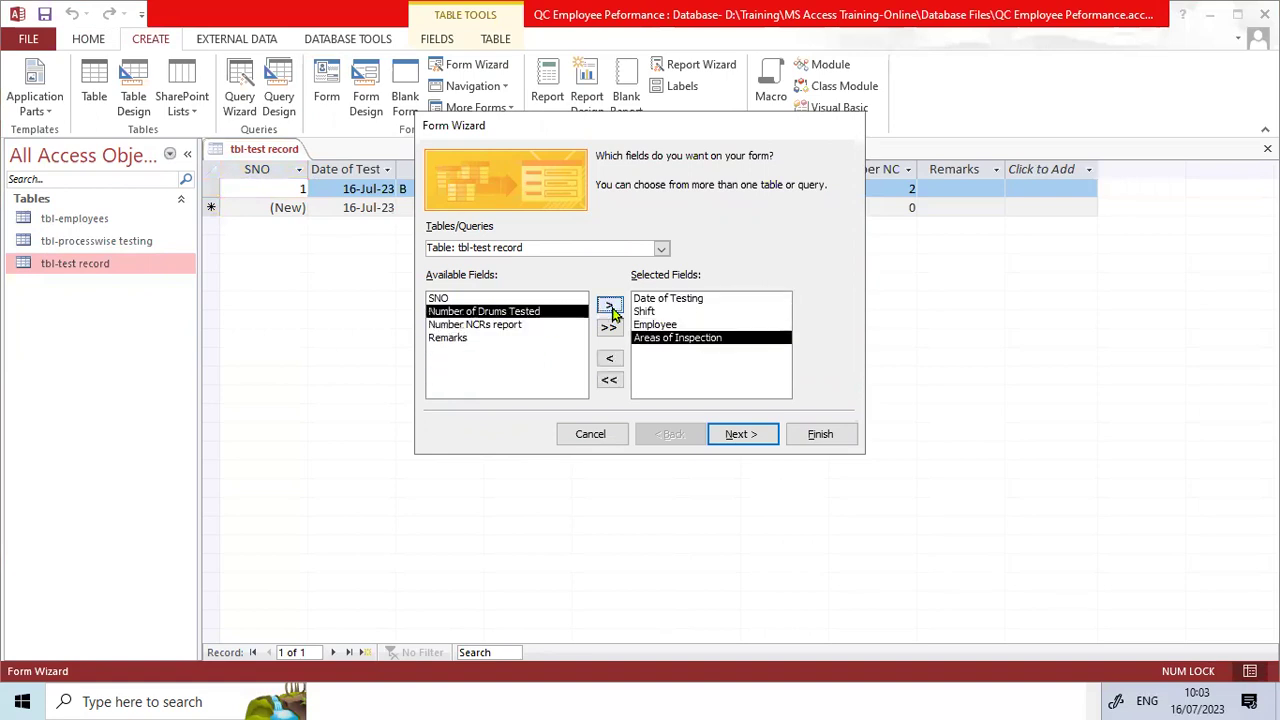
left_click(610, 307)
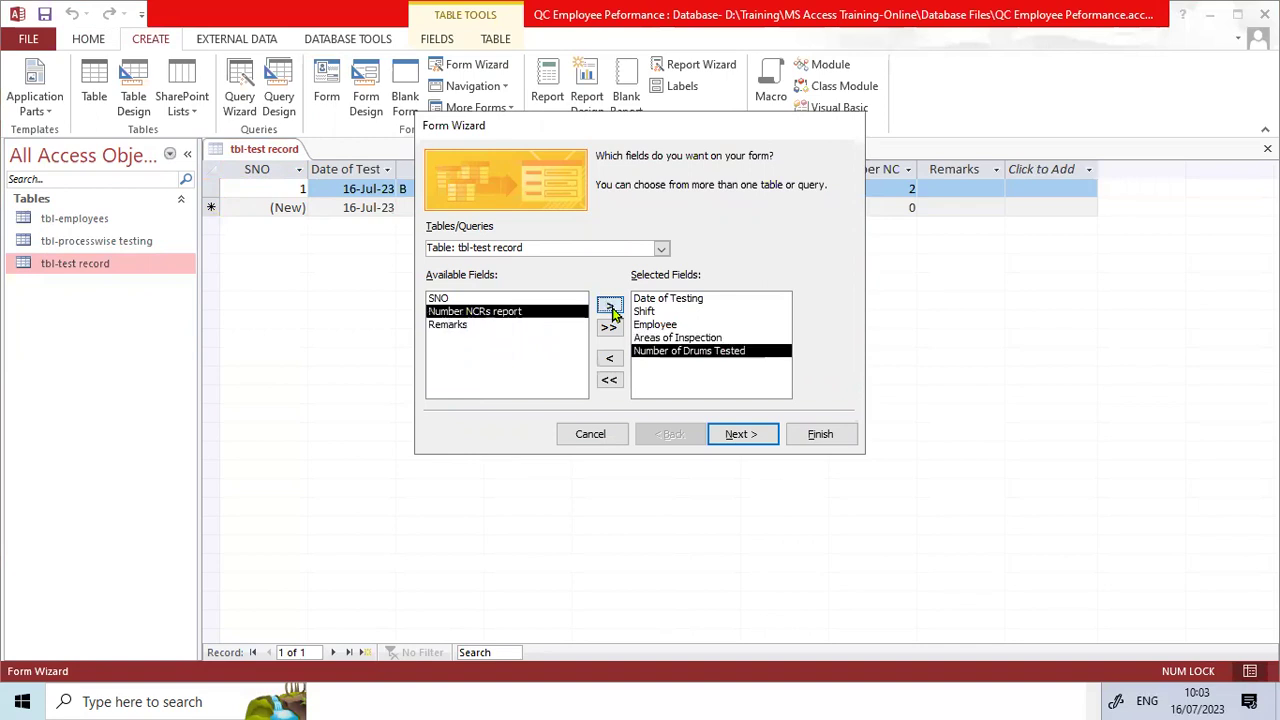
left_click(610, 307)
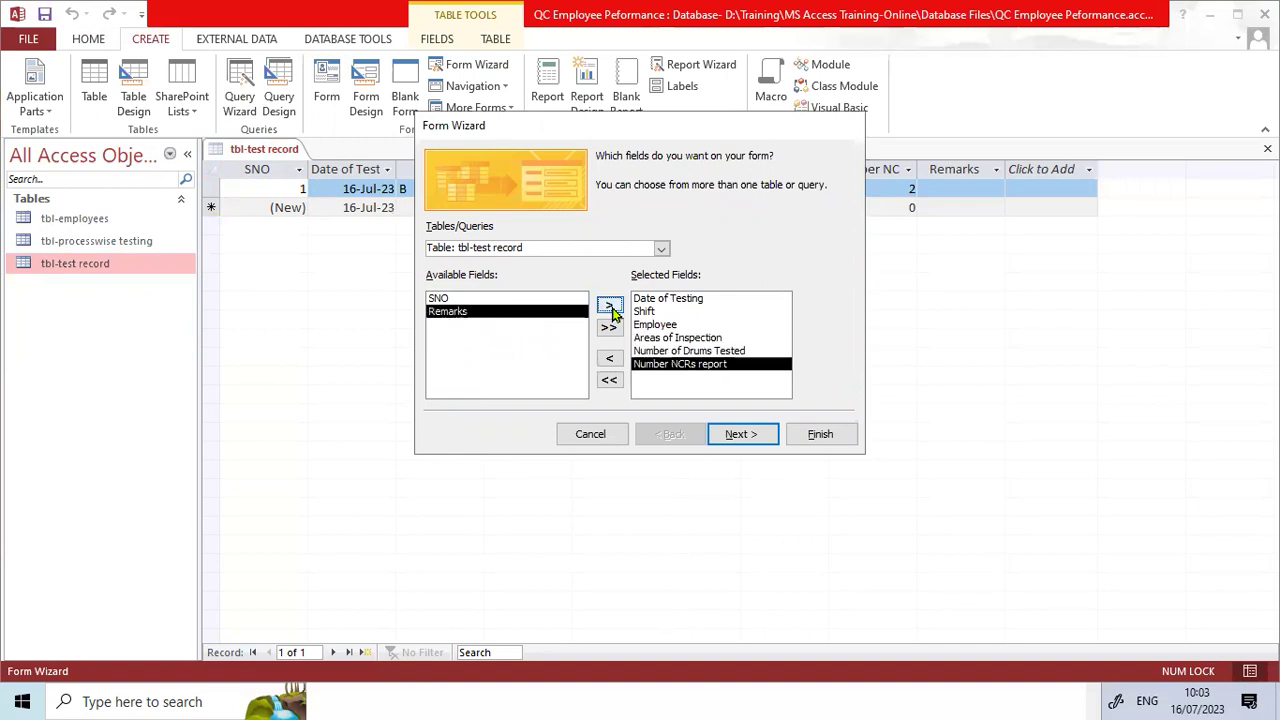
left_click(740, 434)
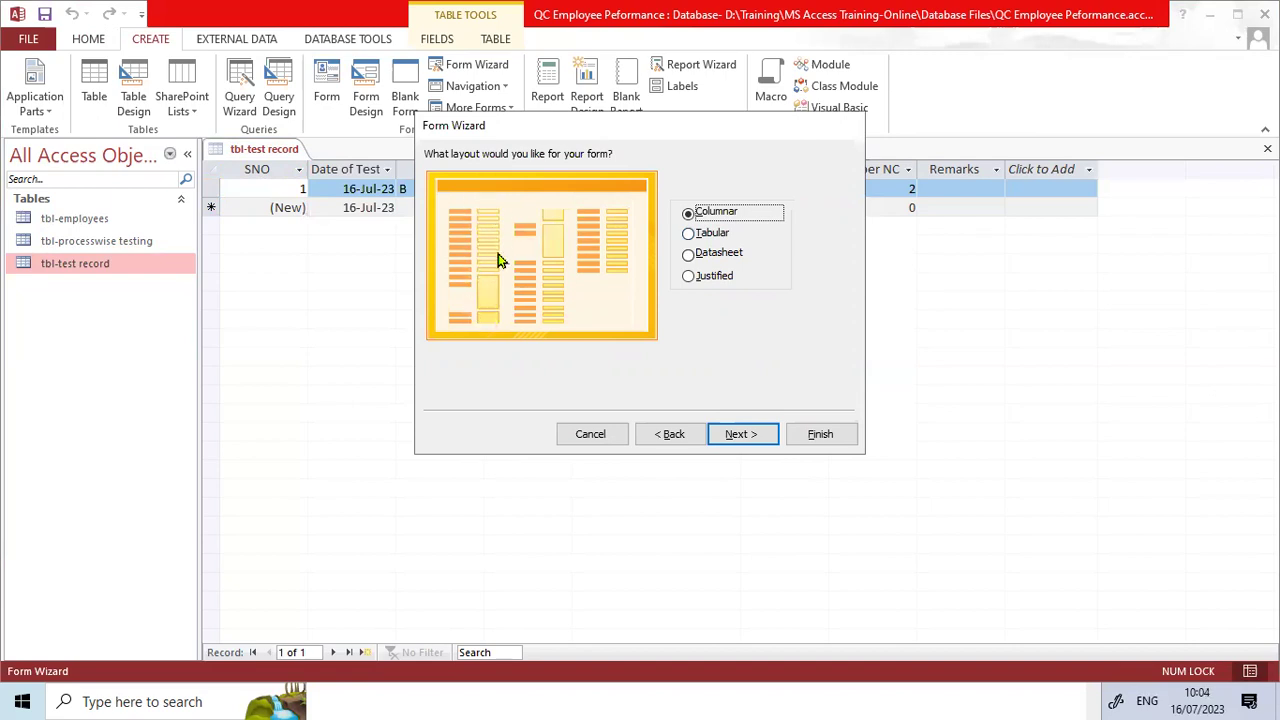
- Preview the Tabular and Datasheet layouts, but choose Columnar for the form
left_click(691, 234)
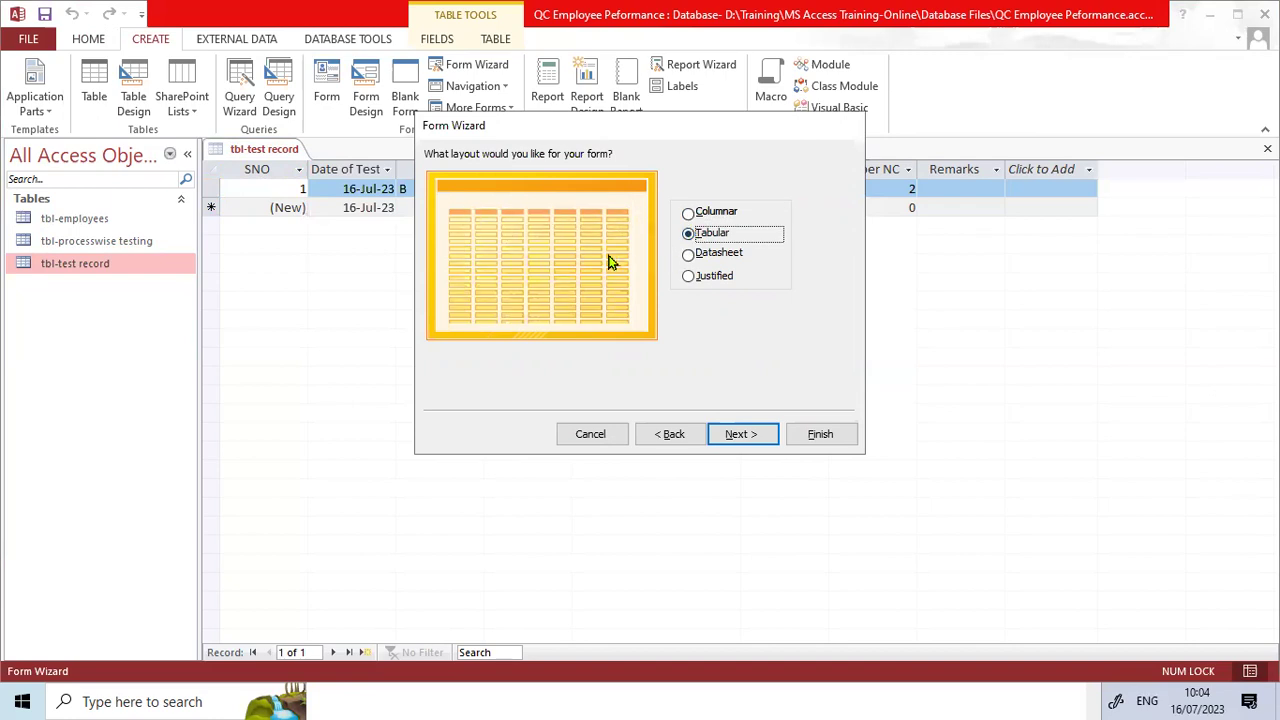
left_click(699, 256)
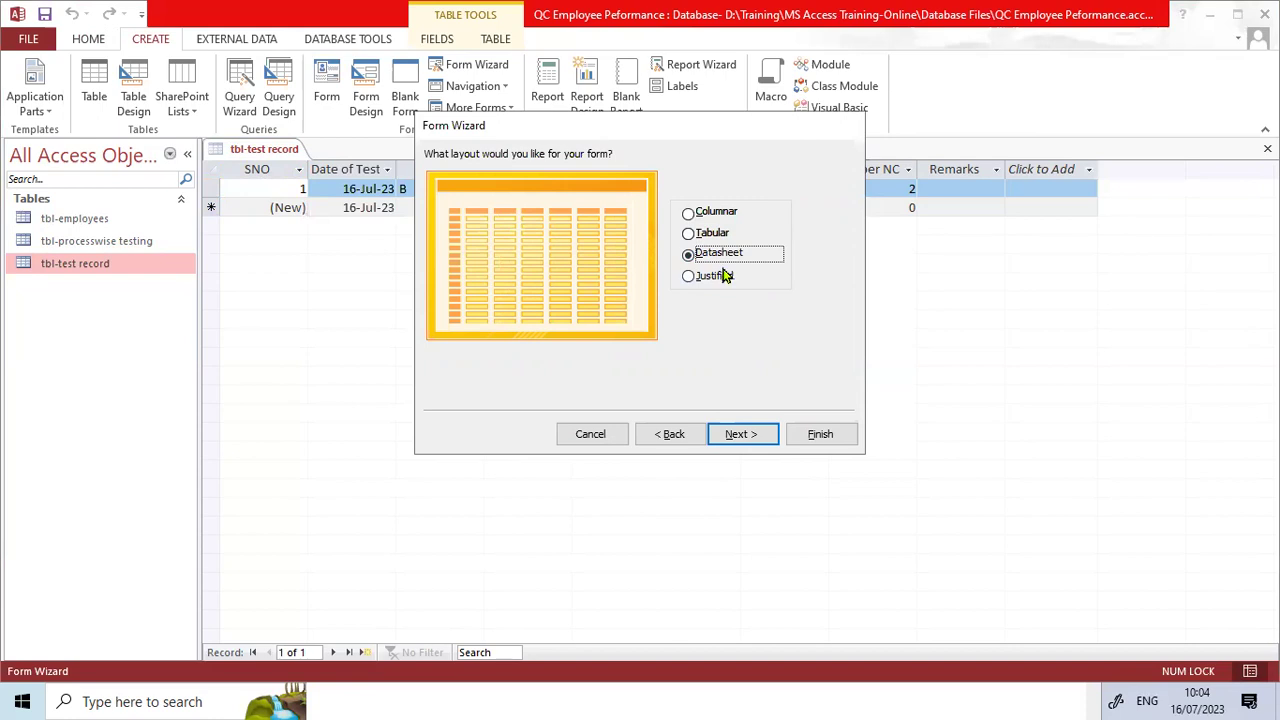
left_click(722, 214)
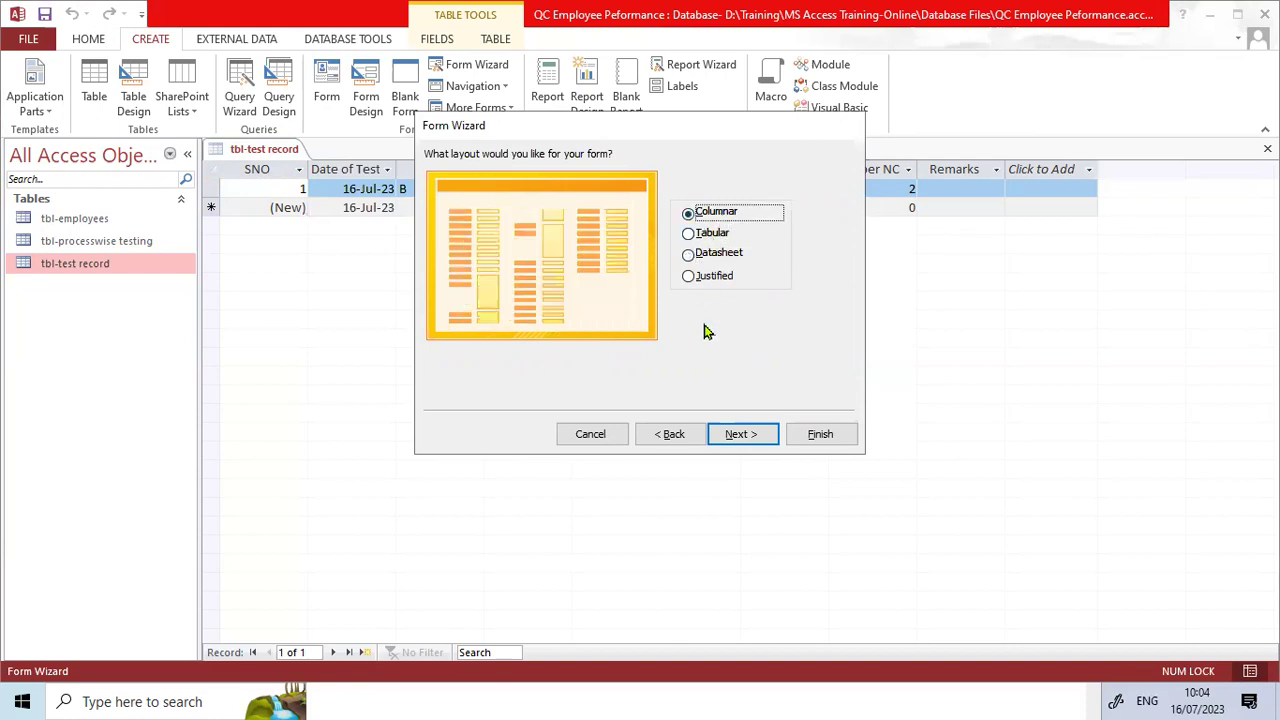
left_click(740, 434)
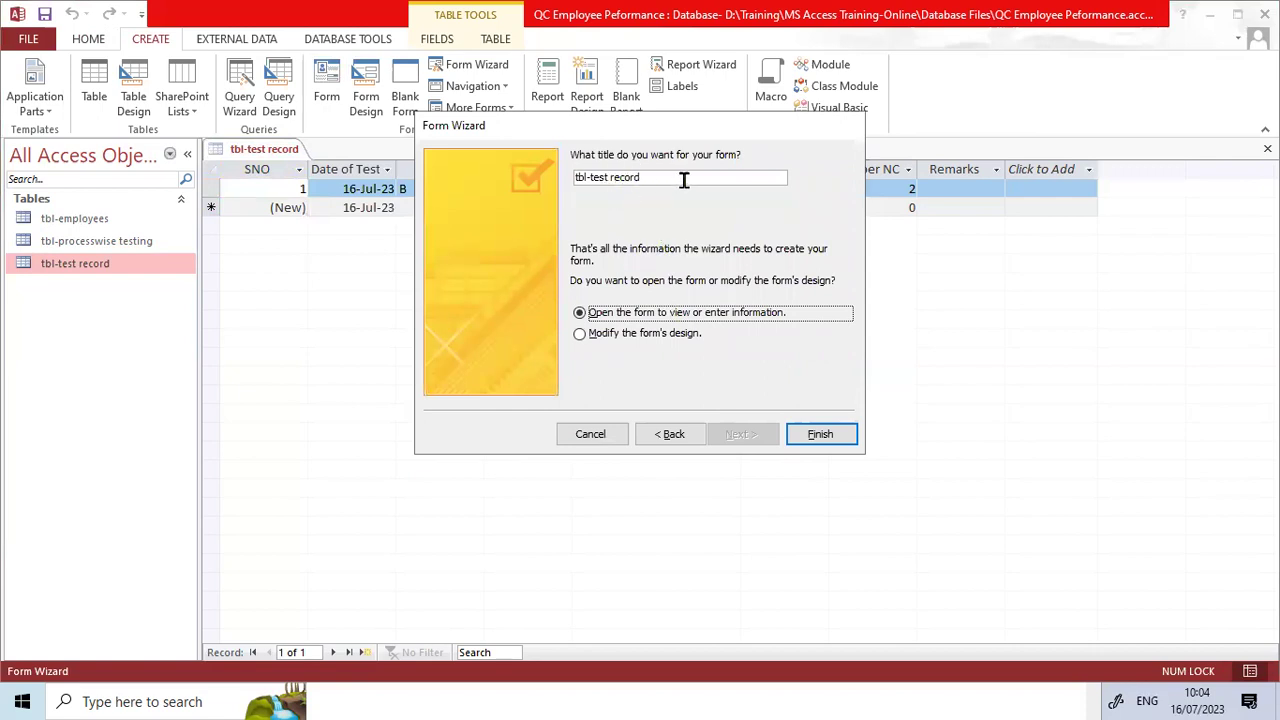
- Title the form Daily Test Record and finish the wizard, opening the form to view or enter information
left_click_drag(684, 180, 543, 177)
key("Caps_Lock")
type("D")
key("Caps_Lock")
type("aily")
key("Caps_Lock")
type("T")
key("Caps_Lock")
type("est")
key("Caps_Lock")
type("R")
key("Caps_Lock")
type("e")
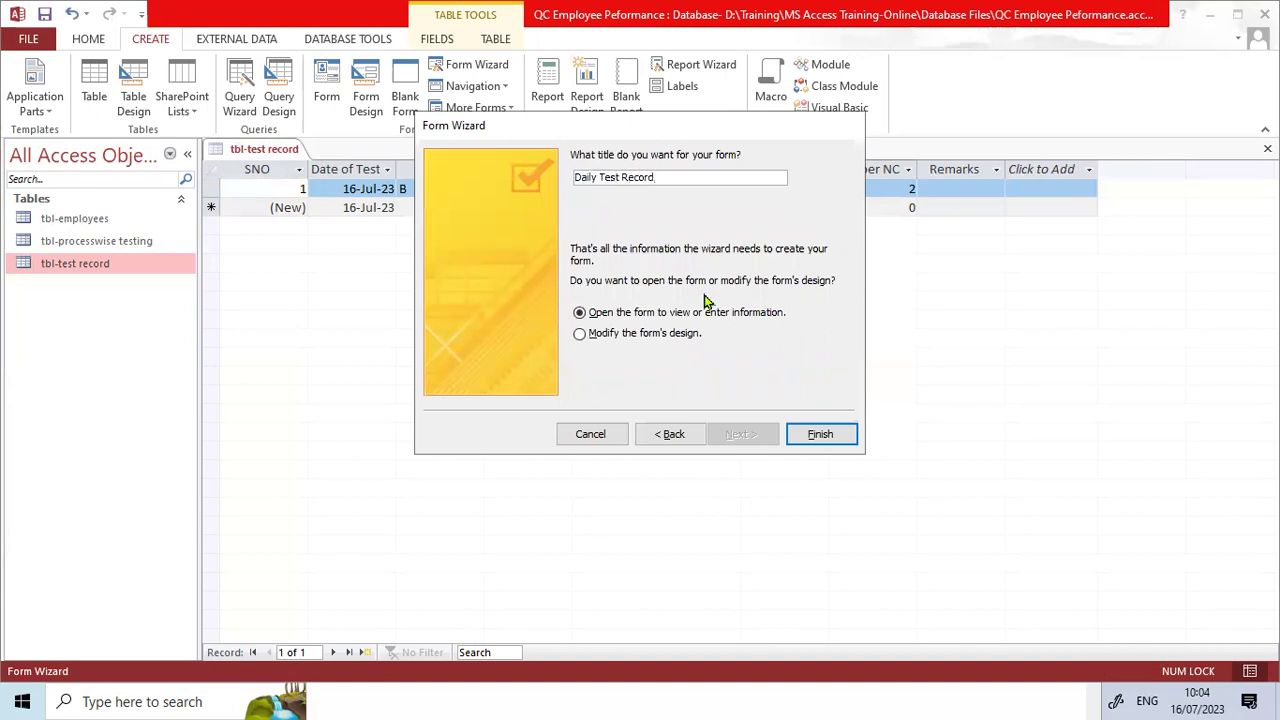
left_click(820, 434)
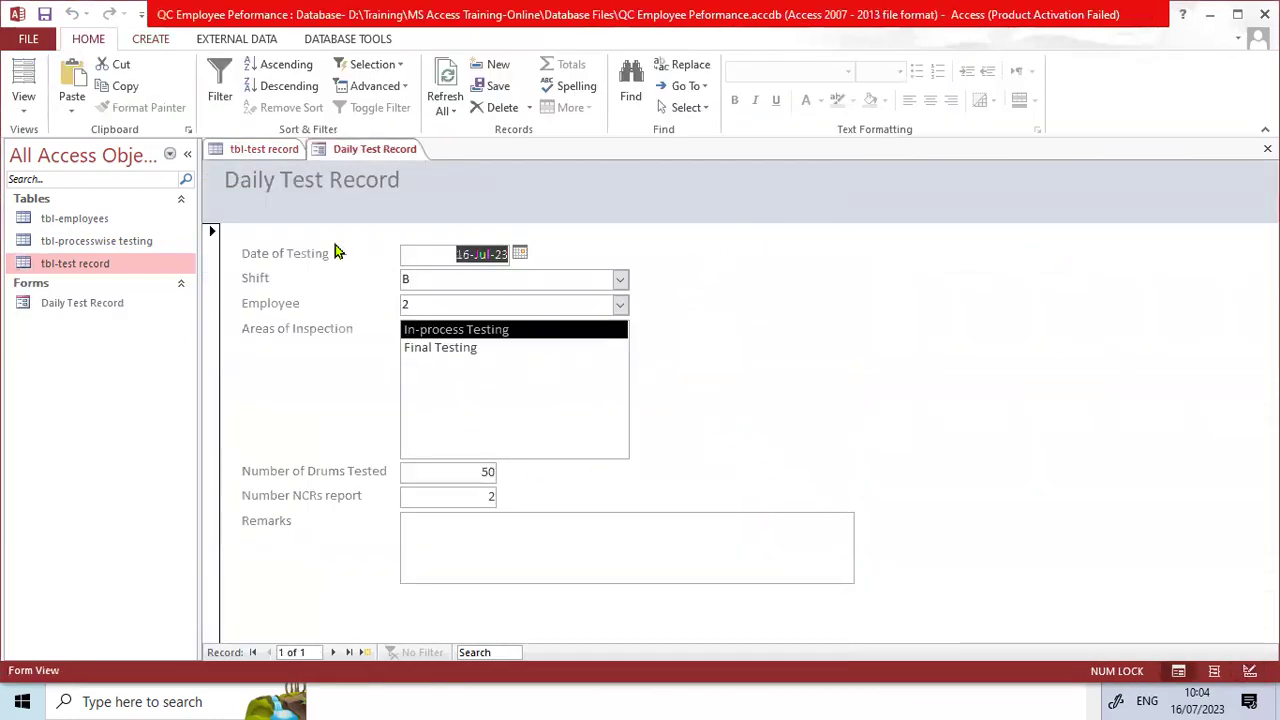
- Collapse the list of database objects and switch the Daily Test Record form to Design View
left_click(187, 154)
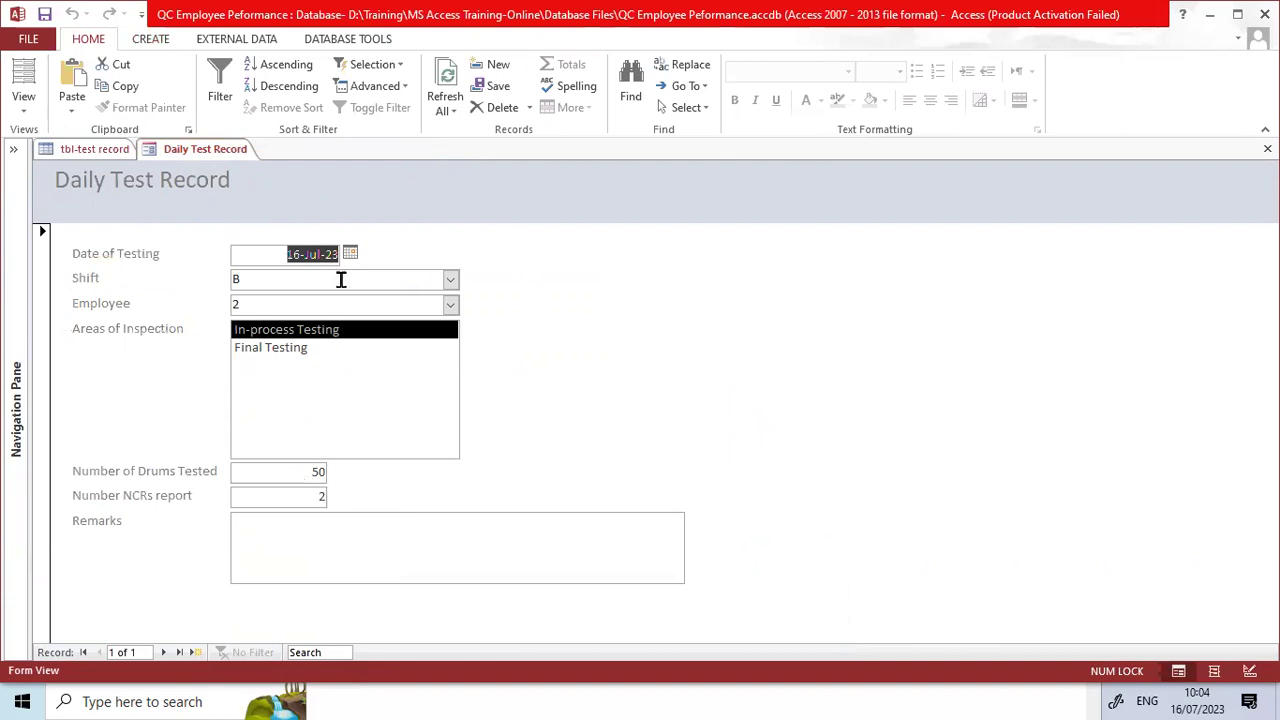
left_click(24, 110)
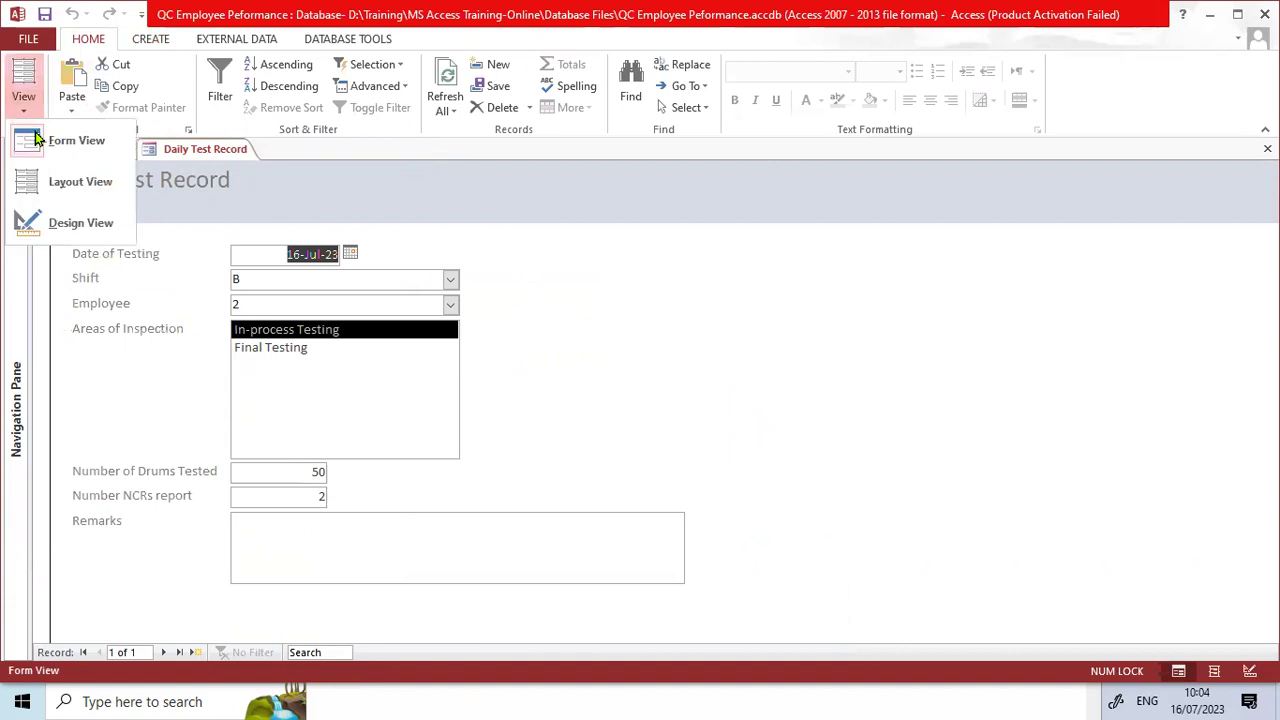
left_click(62, 222)
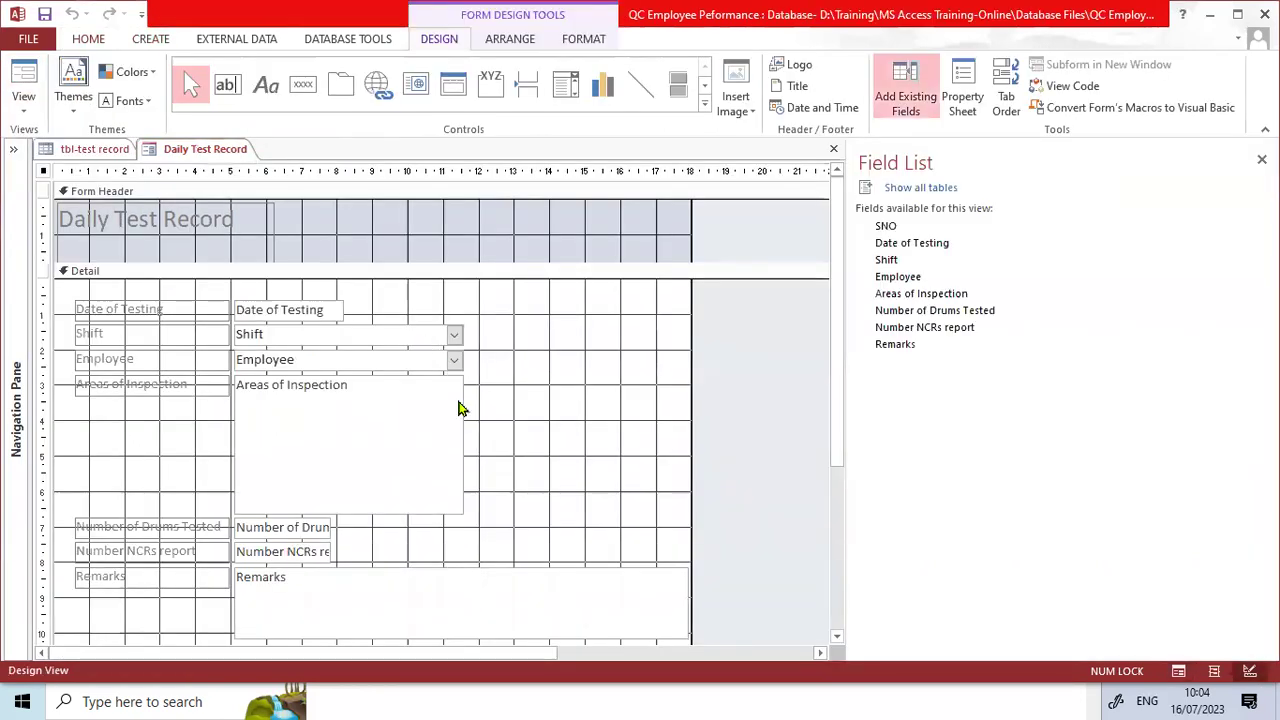
- Change the Areas of Inspection list box in the form's Detail section to a combo box
left_click(462, 393)
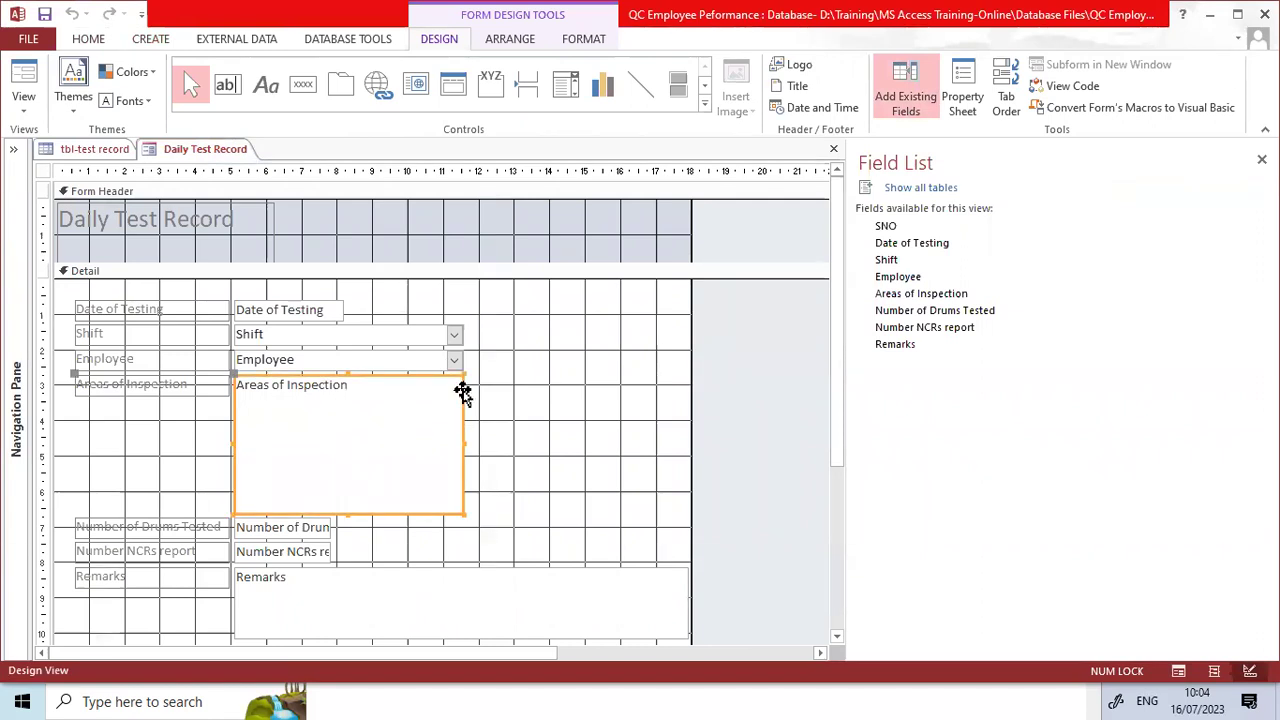
right_click(462, 393)
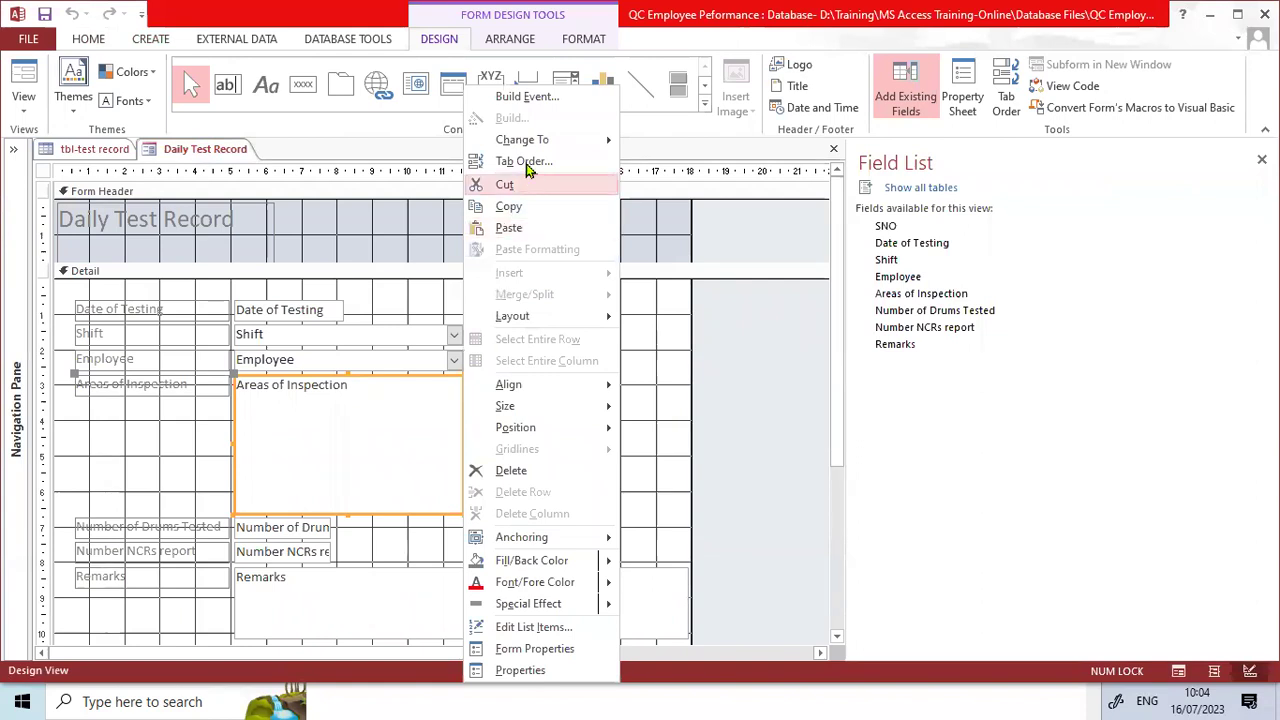
mouse_move(537, 141)
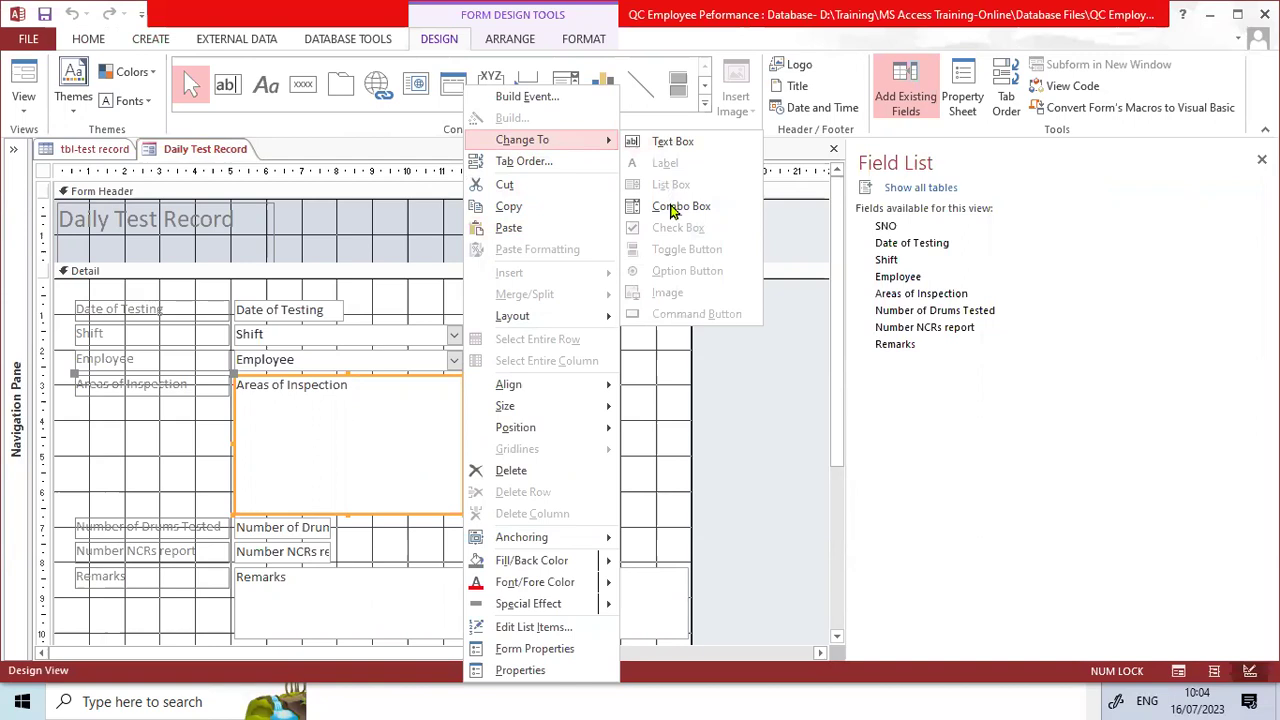
left_click(674, 208)
left_click(591, 400)
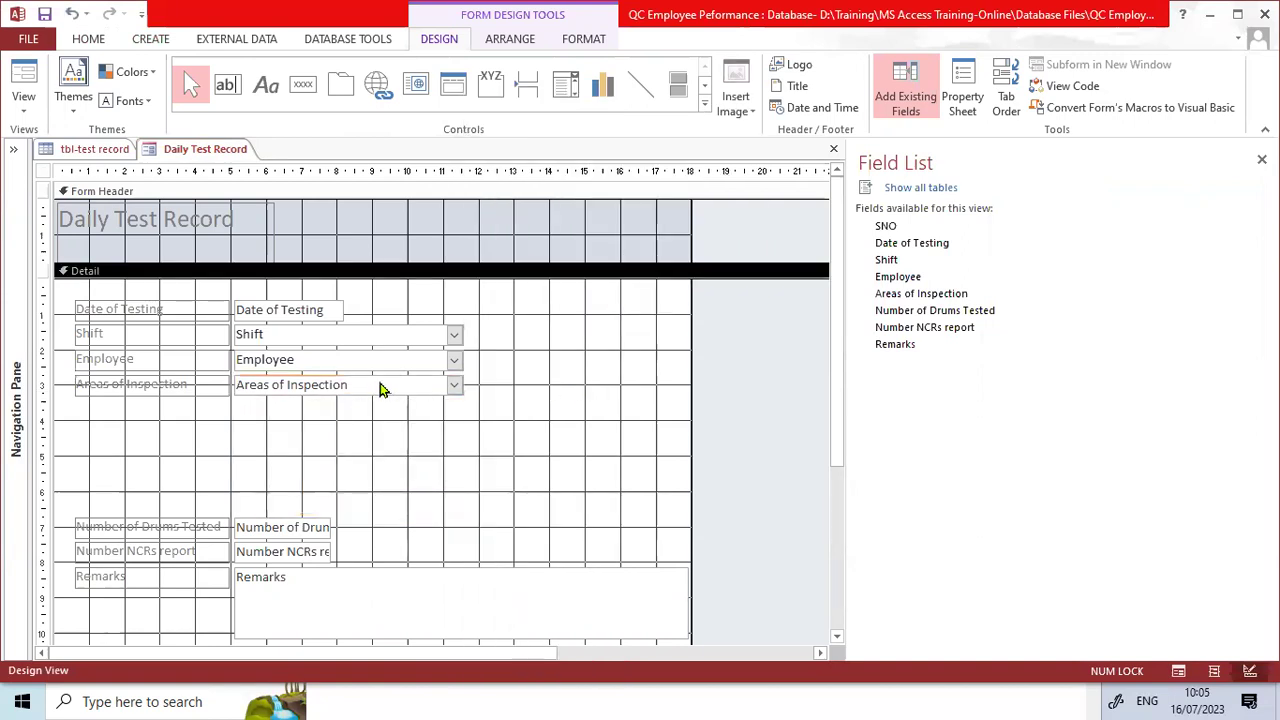
- Move the Number of Drums Tested, Number NCRs report and Remarks controls with their labels up directly below Areas of Inspection
scroll(445, 410, "down", 2)
scroll(450, 416, "down", 1)
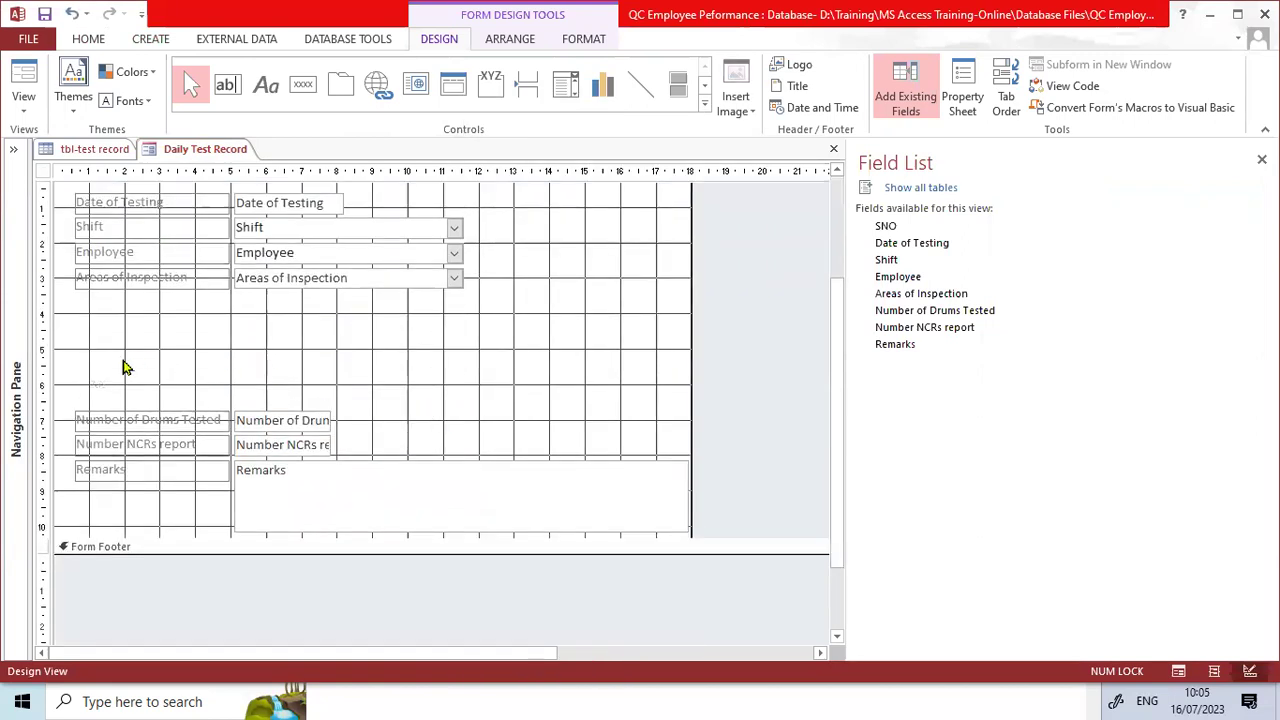
left_click_drag(72, 383, 240, 557)
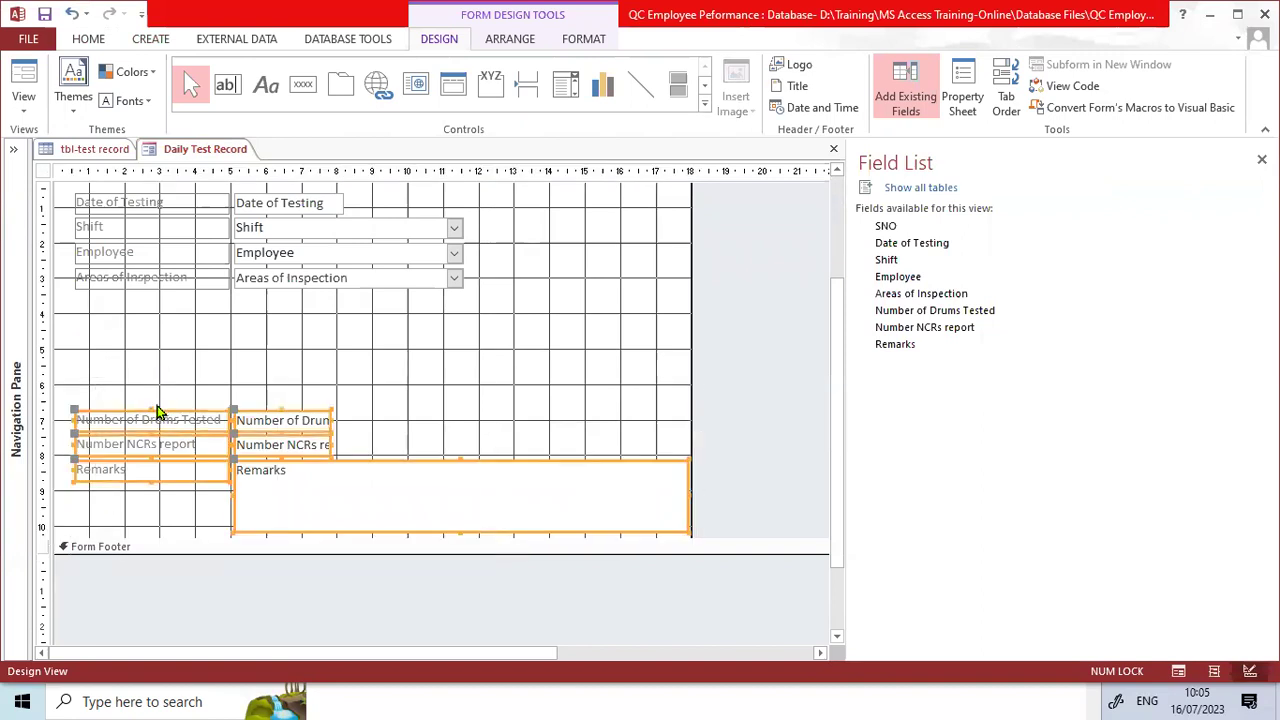
left_click_drag(157, 414, 152, 295)
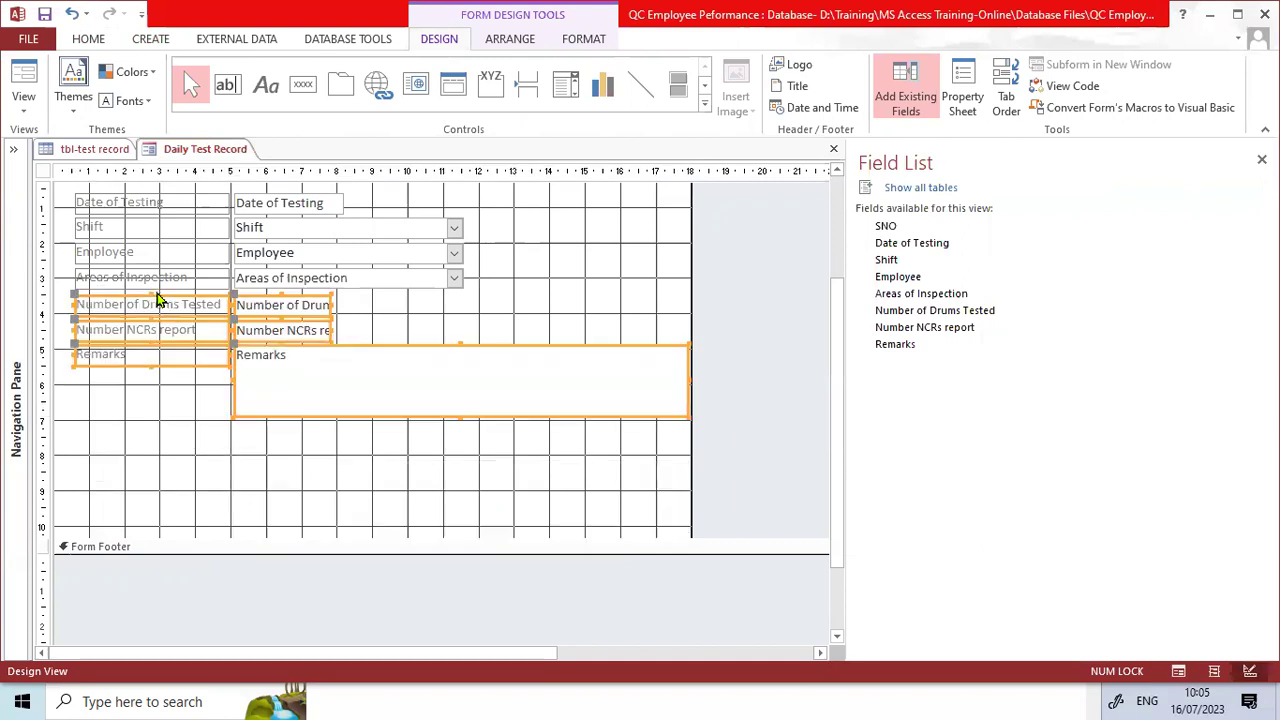
left_click(155, 435)
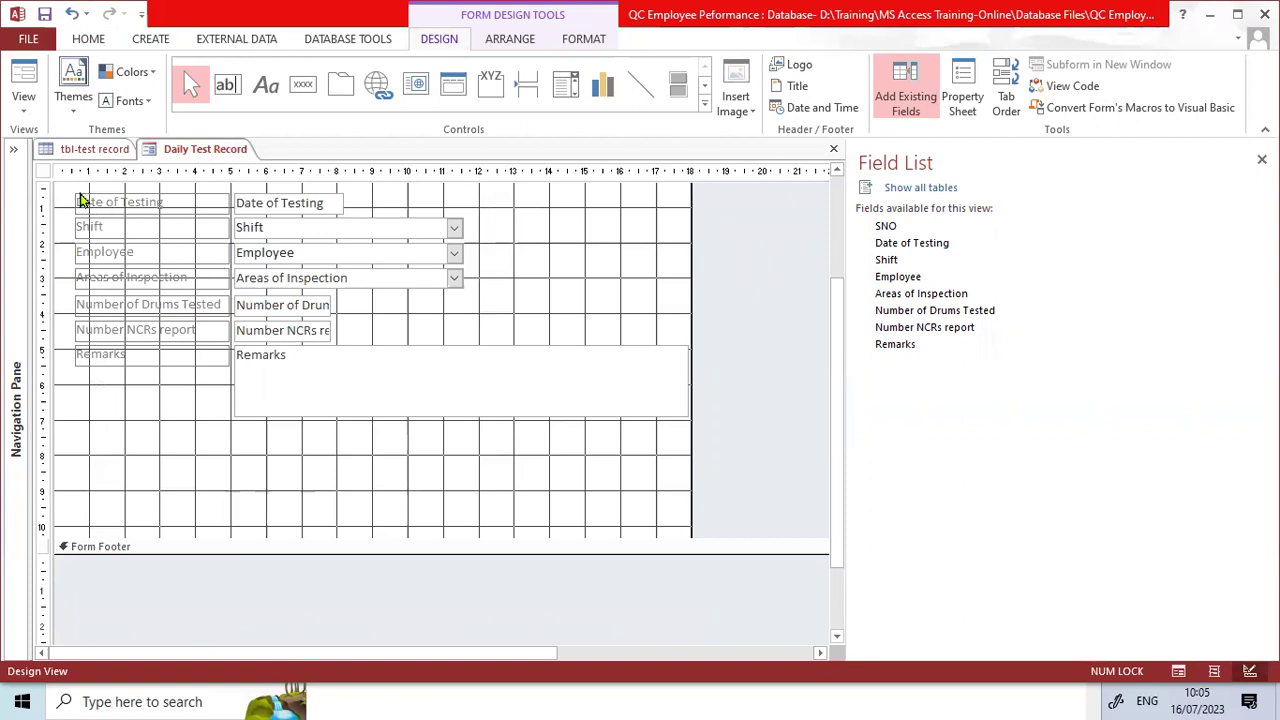
- Close the Field List to free up space around the form design
left_click_drag(60, 188, 400, 480)
left_click(243, 468)
left_click(1261, 159)
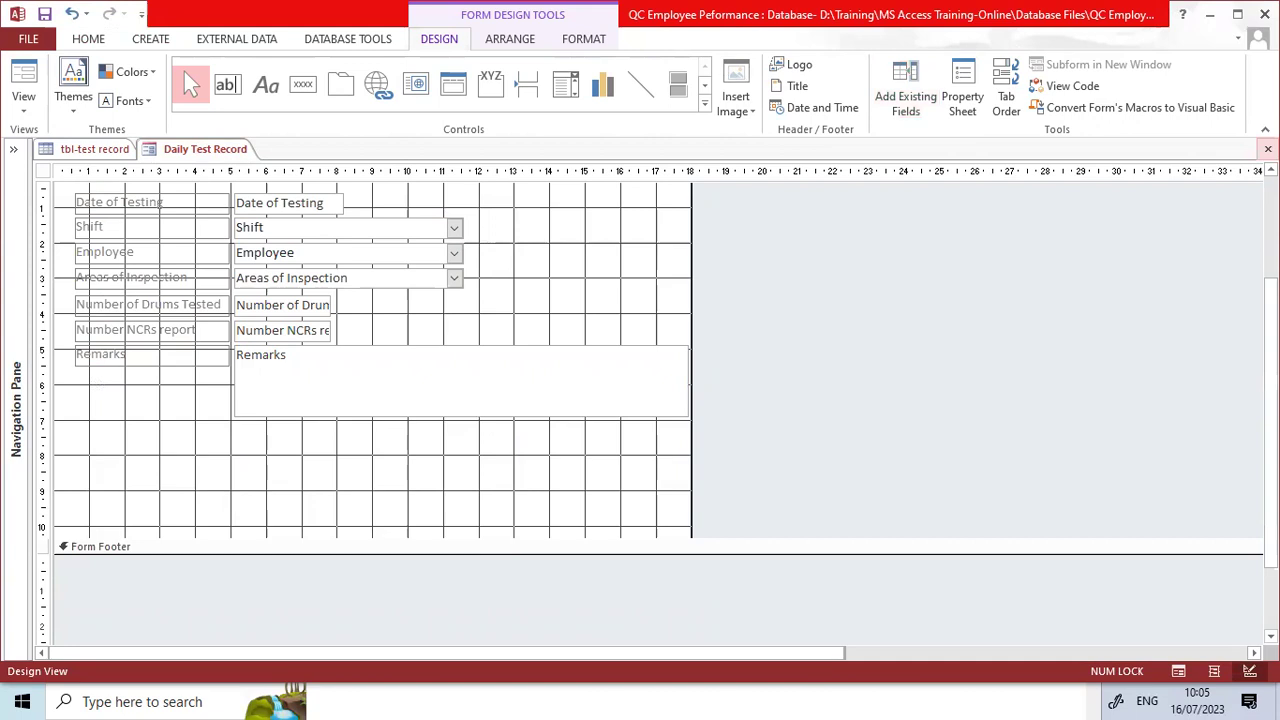
- Save the Daily Test Record form's design changes, and close the form and the tbl-test record table
left_click(1267, 149)
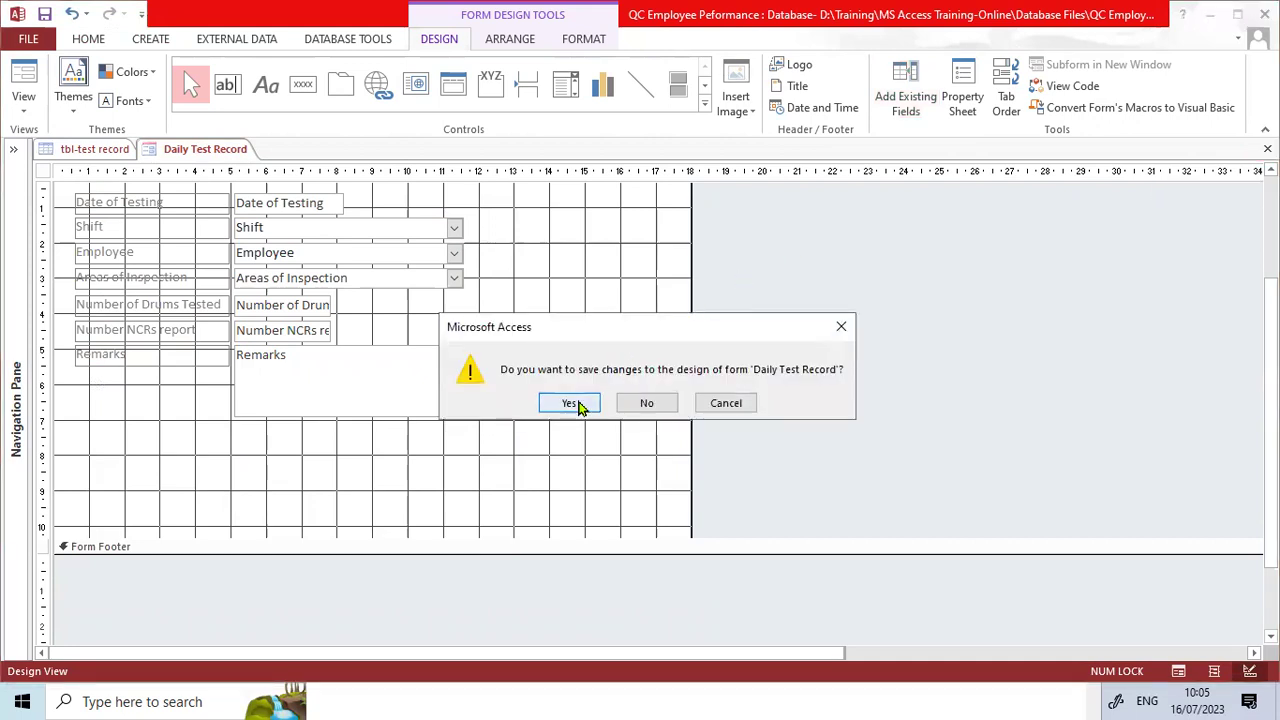
left_click(584, 402)
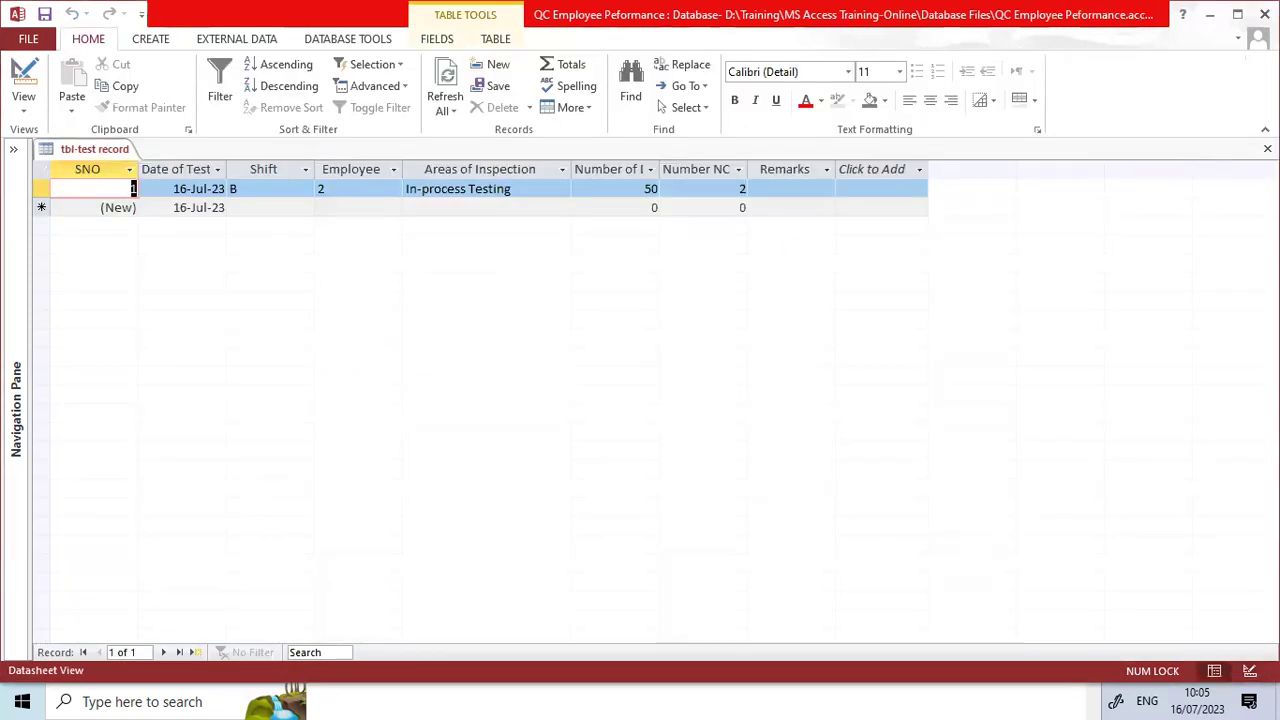
left_click(1267, 149)
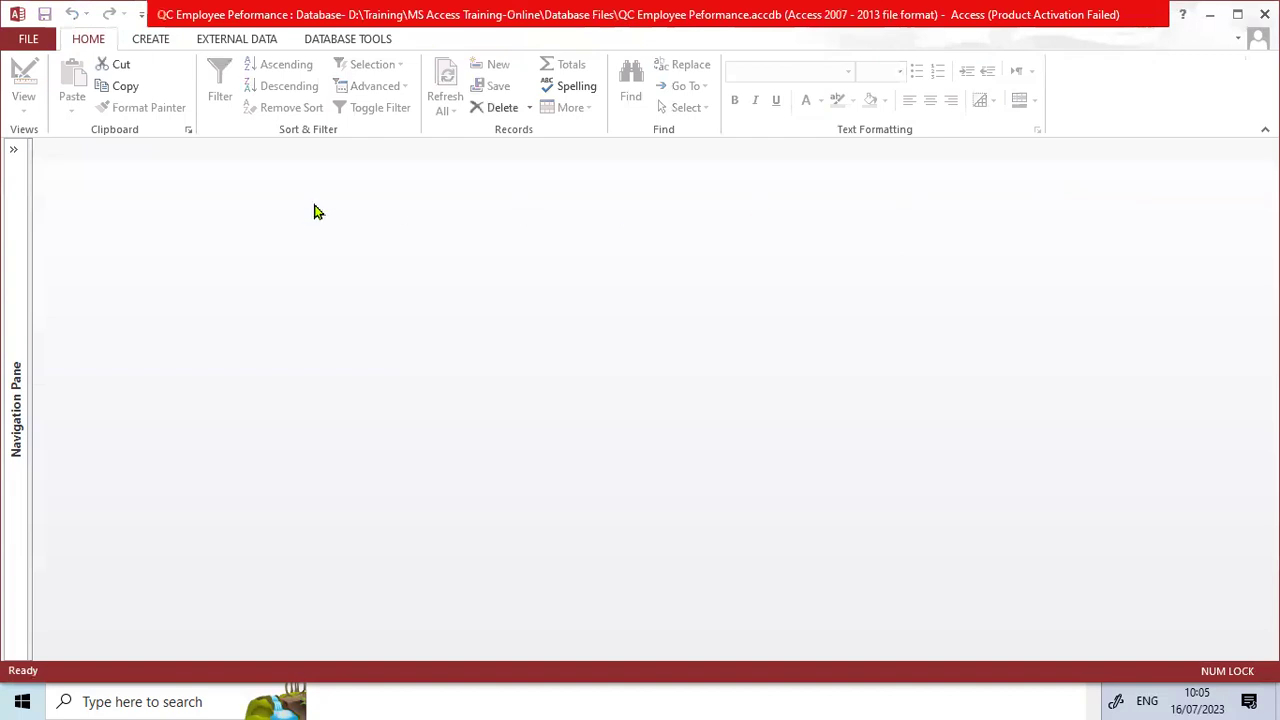
- Open the Daily Test Record form in Form View and check its Number of Drums Tested and Remarks fields
left_click(13, 148)
left_click(84, 305)
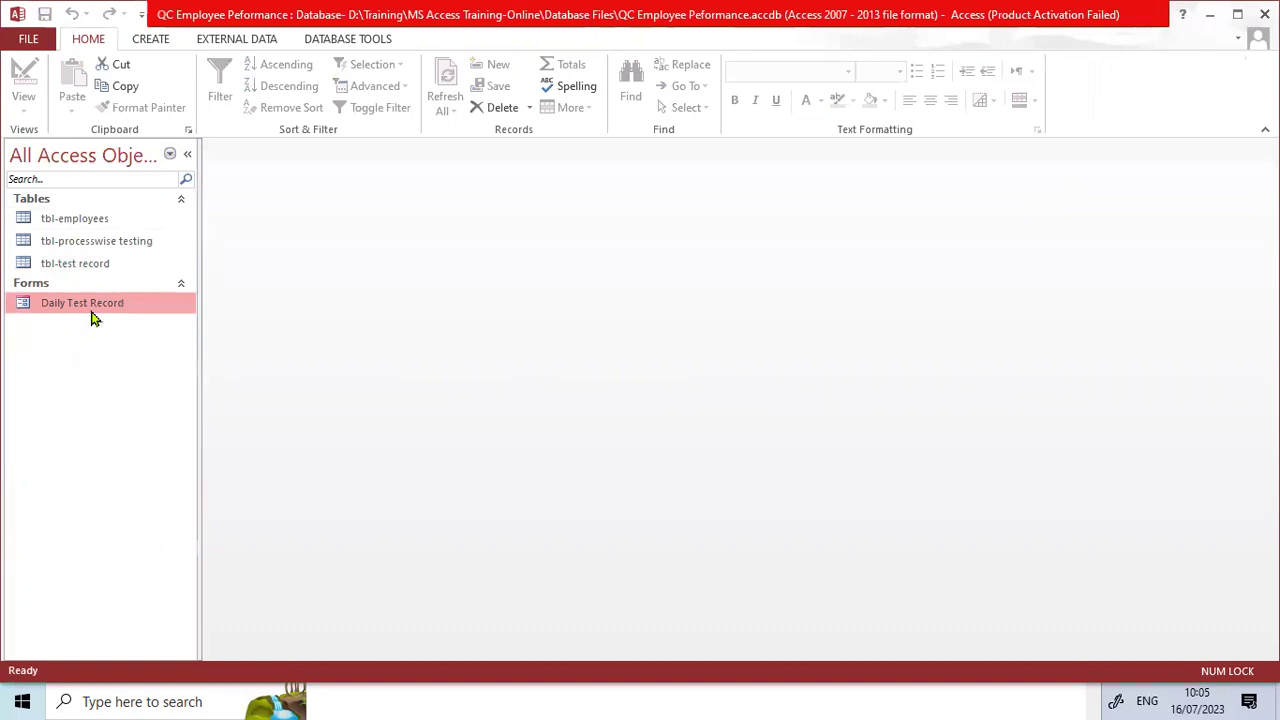
double_click(88, 305)
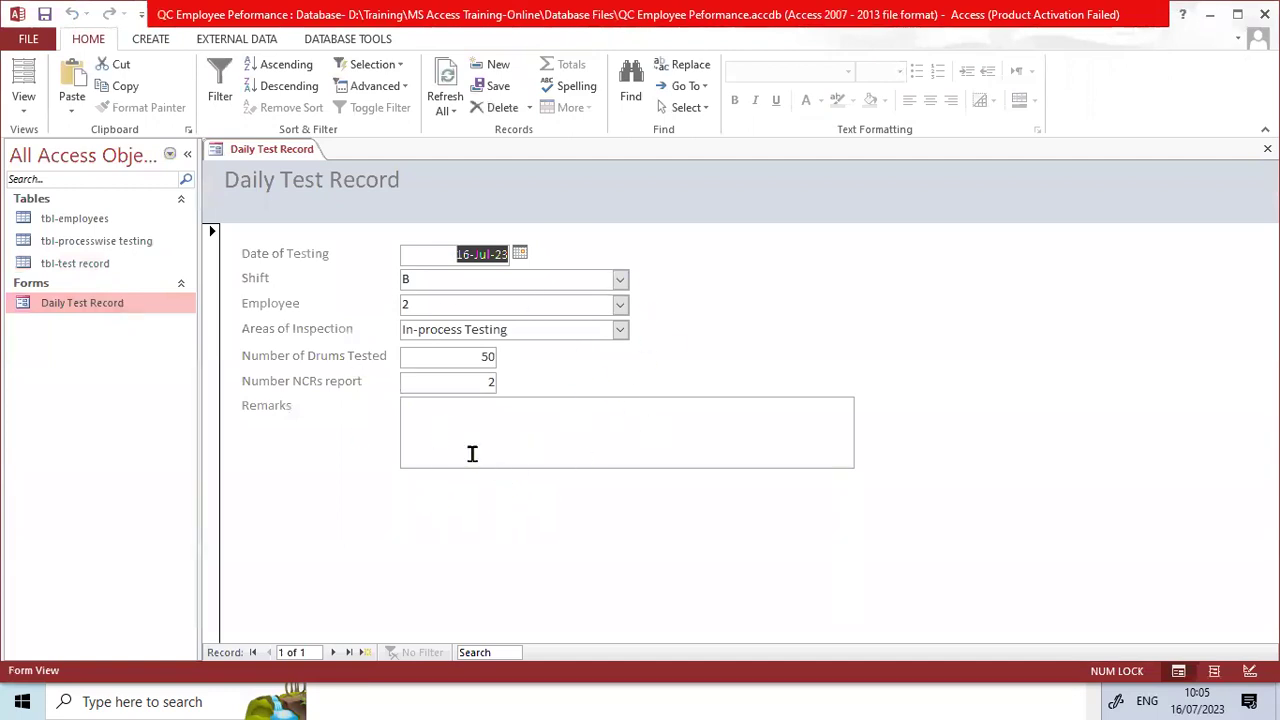
left_click(474, 361)
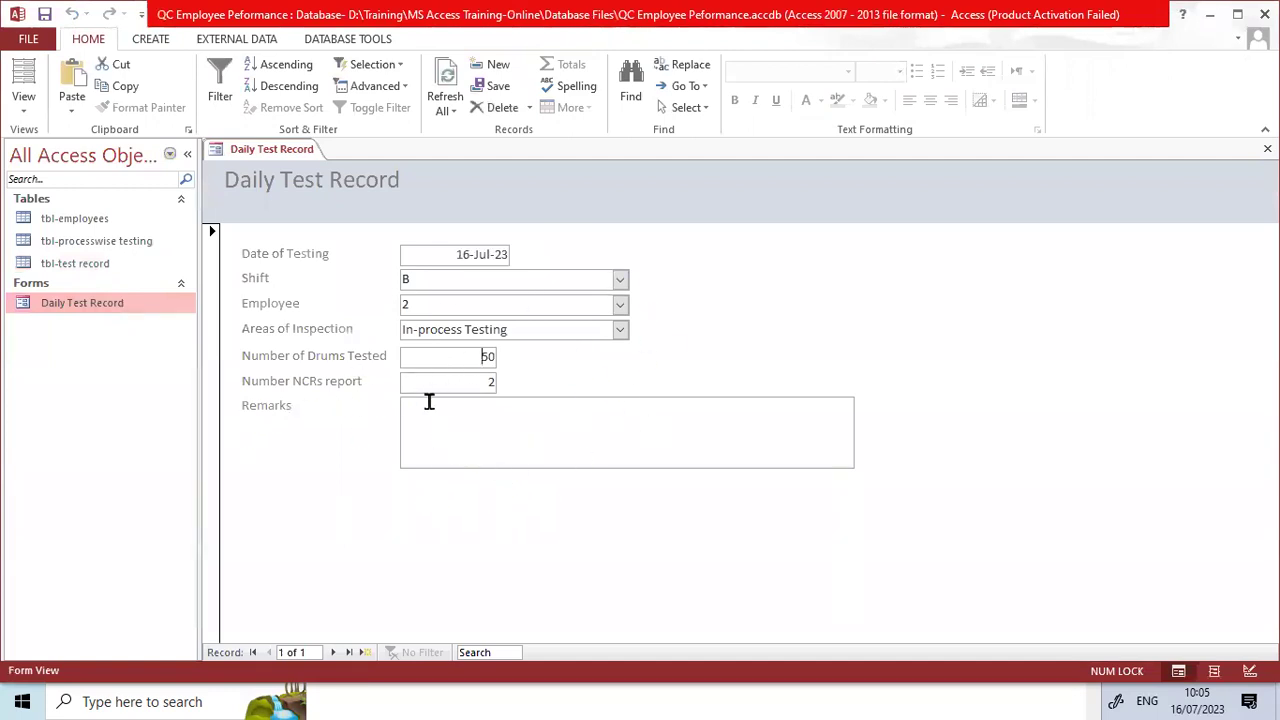
left_click(430, 447)
left_click(469, 358)
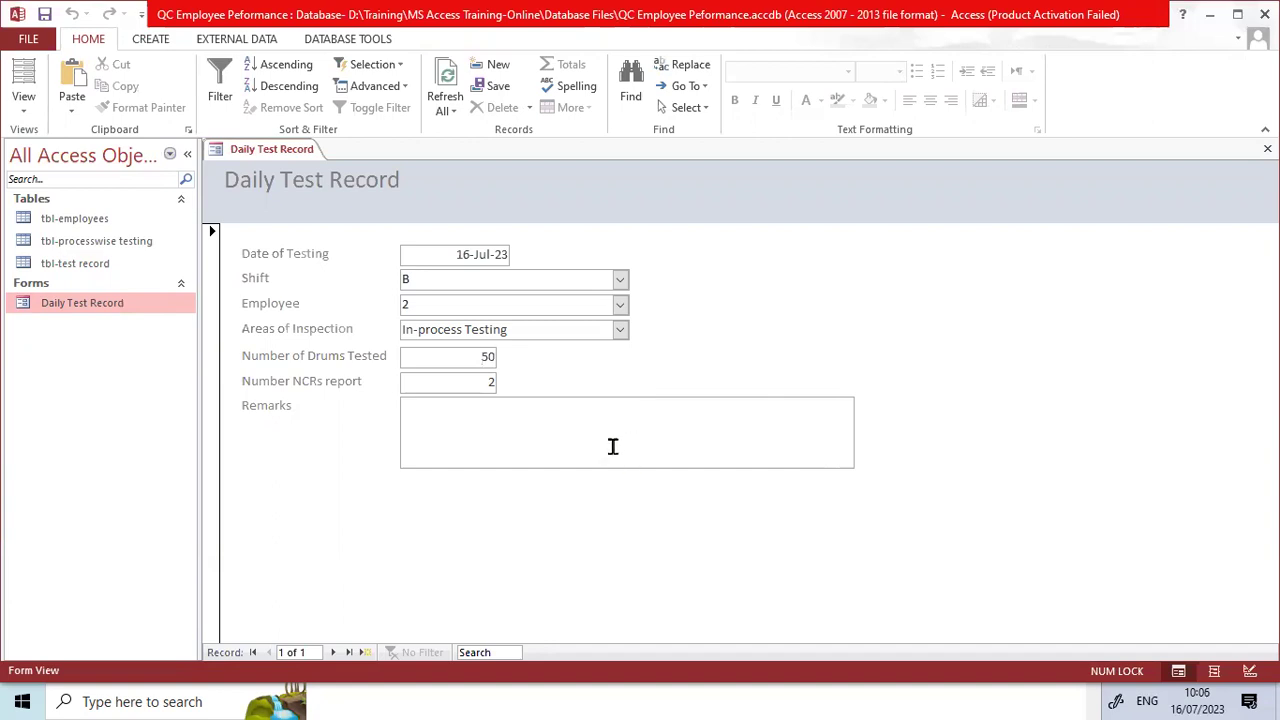
- In Design View, widen the Remarks box well past its original edge and reduce its height to a single line
left_click(1250, 671)
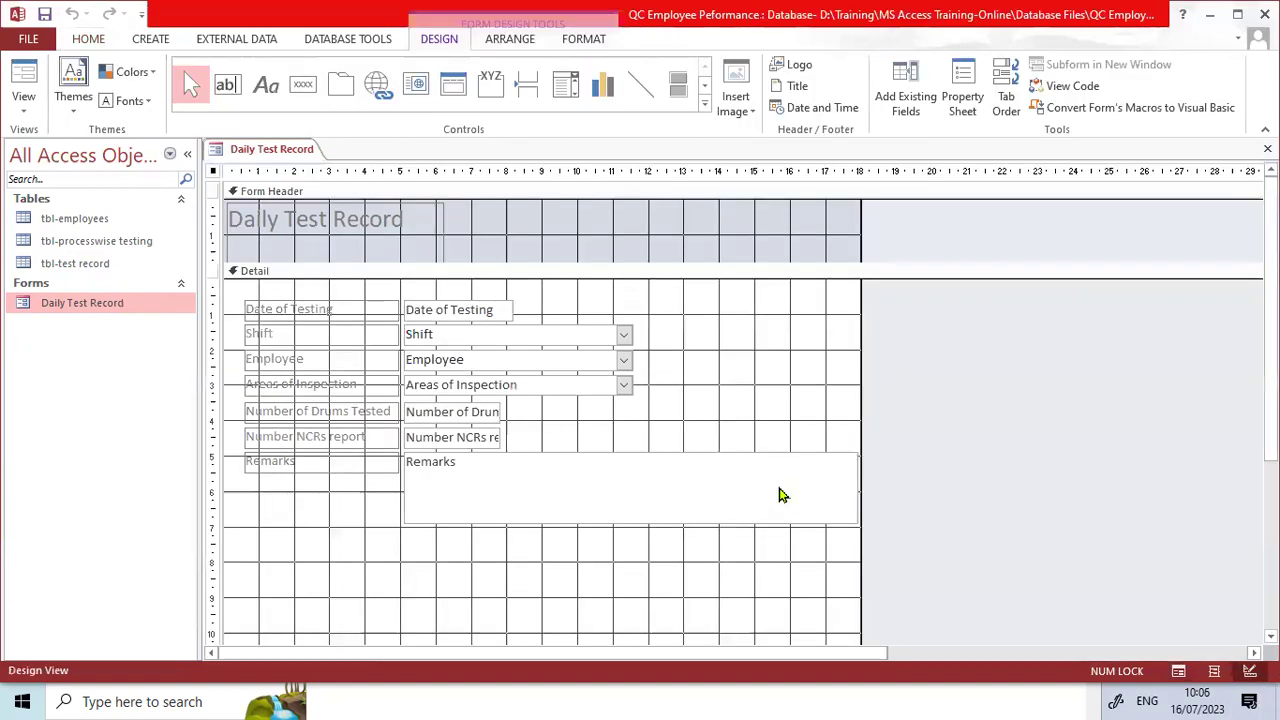
left_click(770, 499)
left_click_drag(815, 503, 990, 468)
left_click(823, 509)
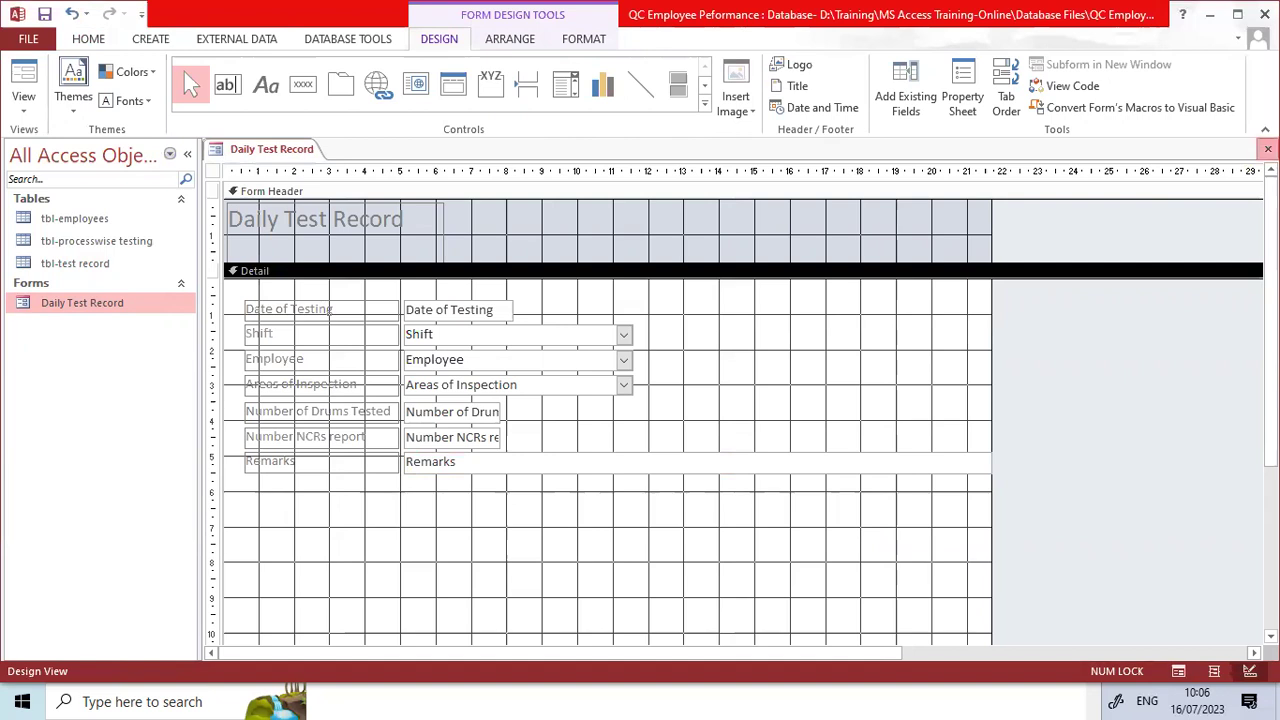
- Save the Remarks box changes in the Daily Test Record form and close the form
left_click(1267, 148)
left_click(733, 405)
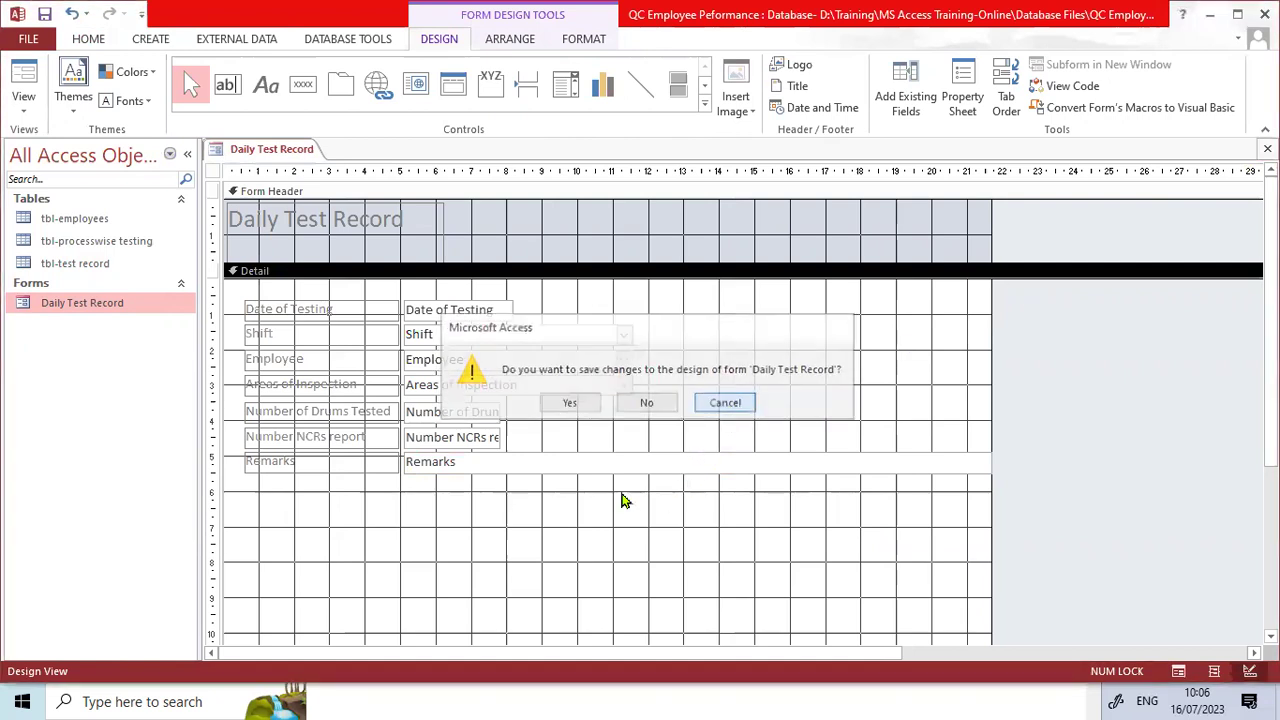
double_click(66, 248)
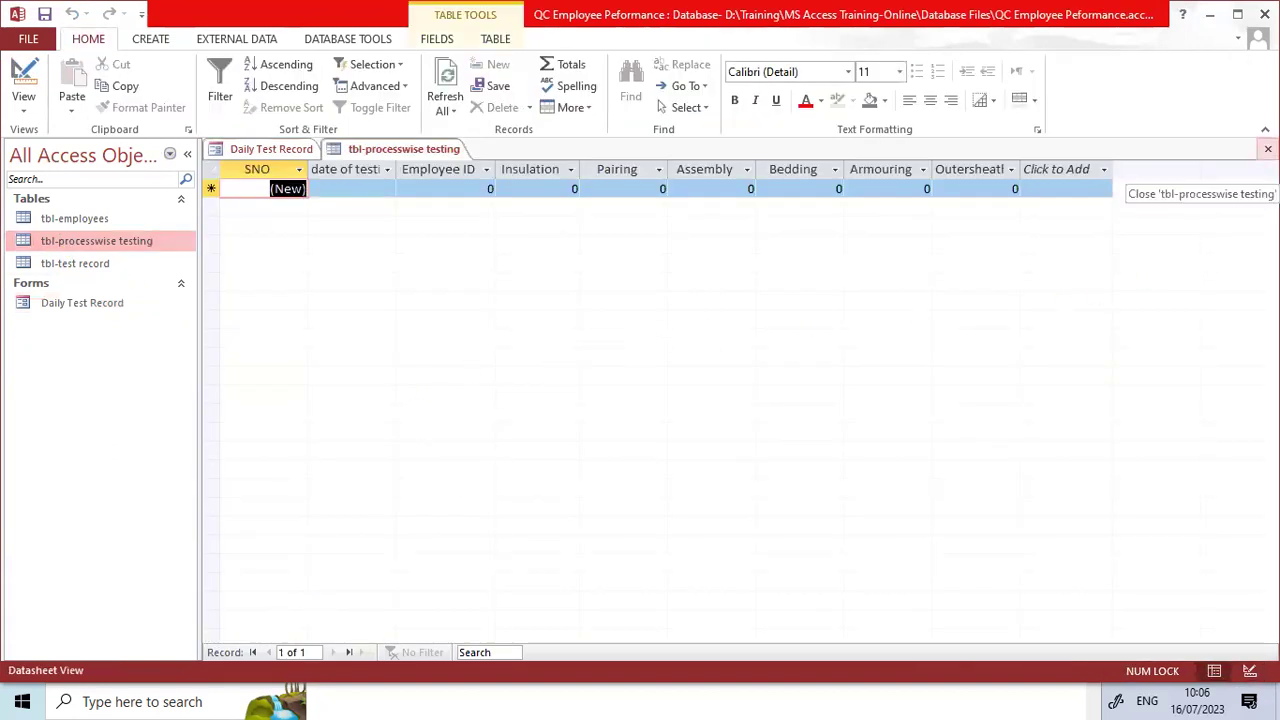
left_click(1267, 148)
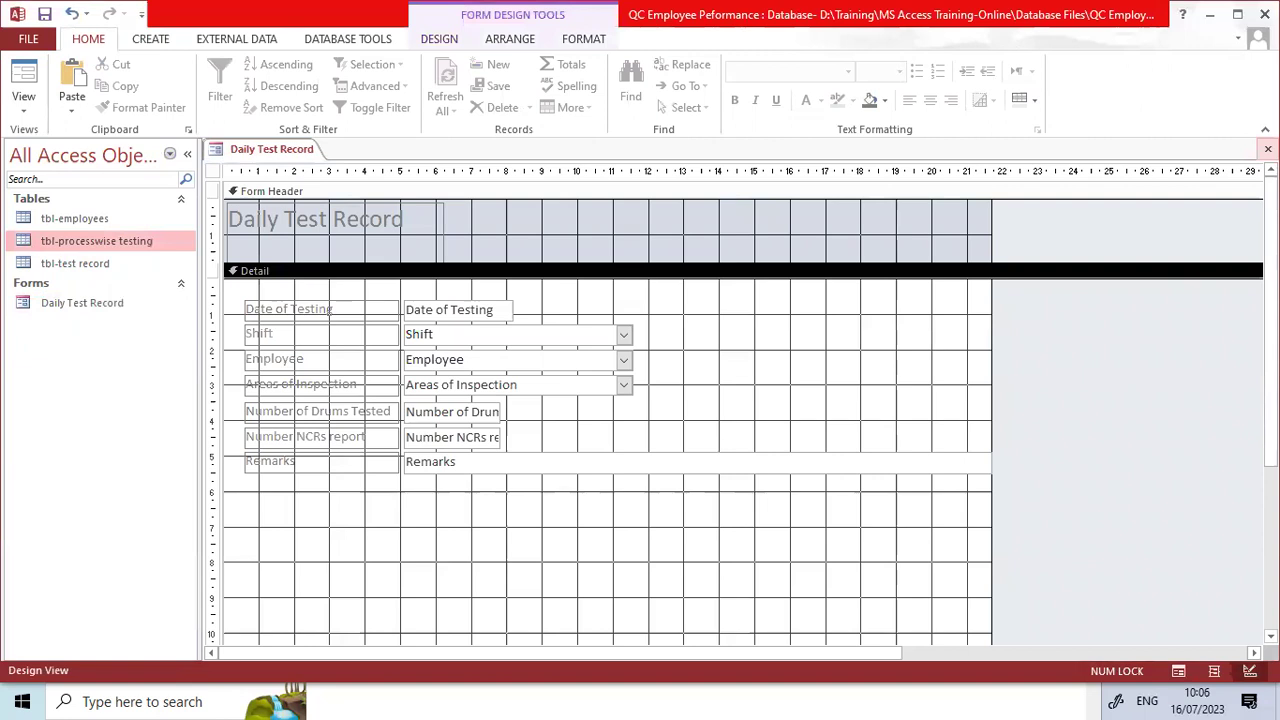
left_click(1267, 148)
left_click(569, 402)
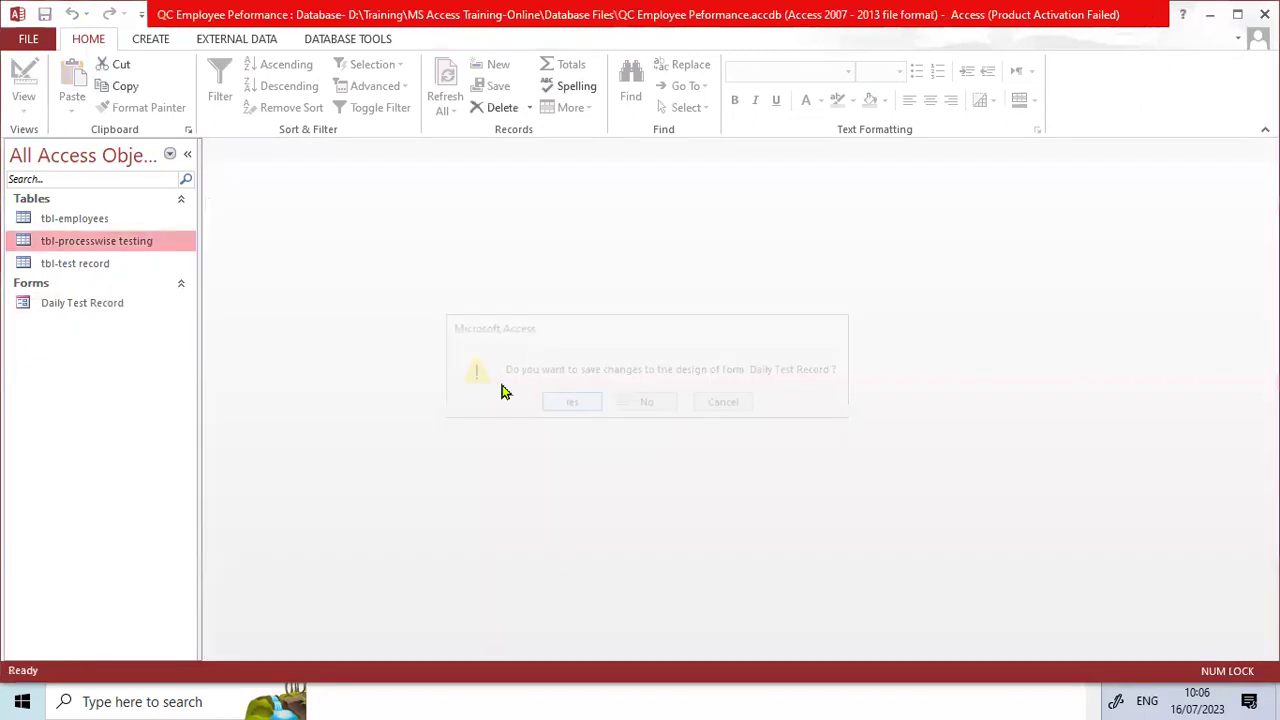
- Create a datasheet form based on the tbl-processwise testing table
double_click(137, 250)
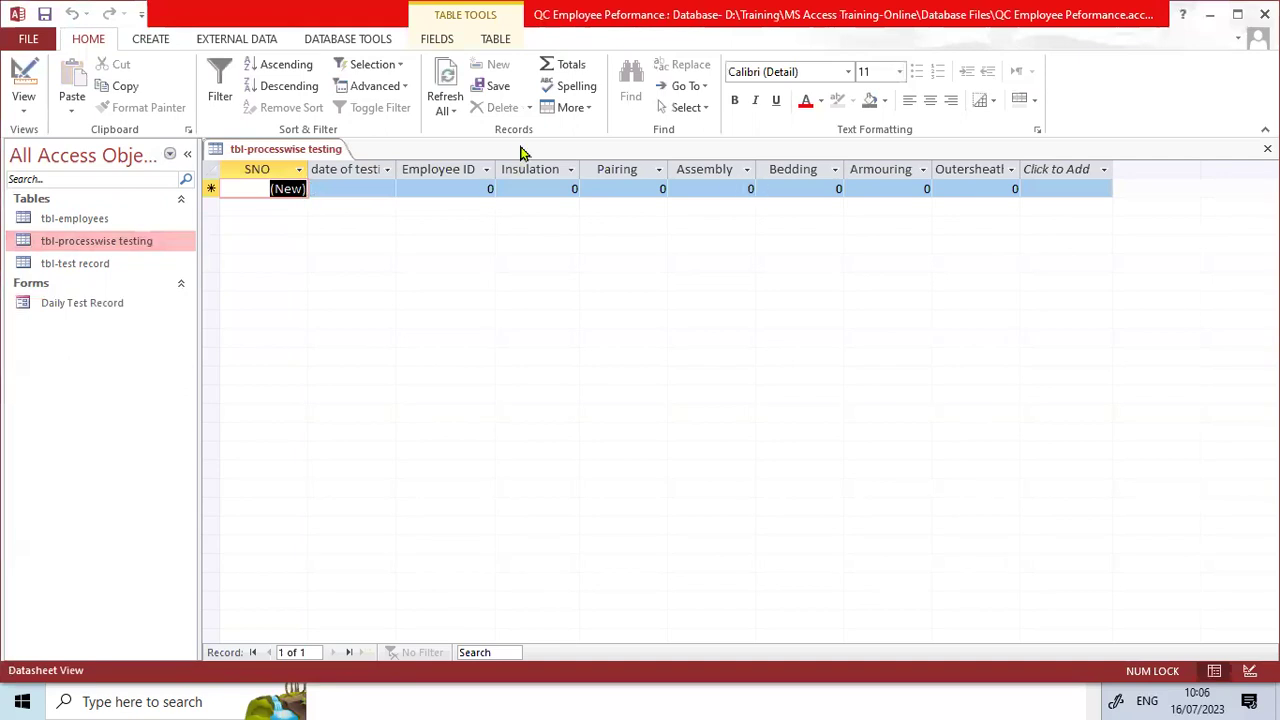
left_click(162, 40)
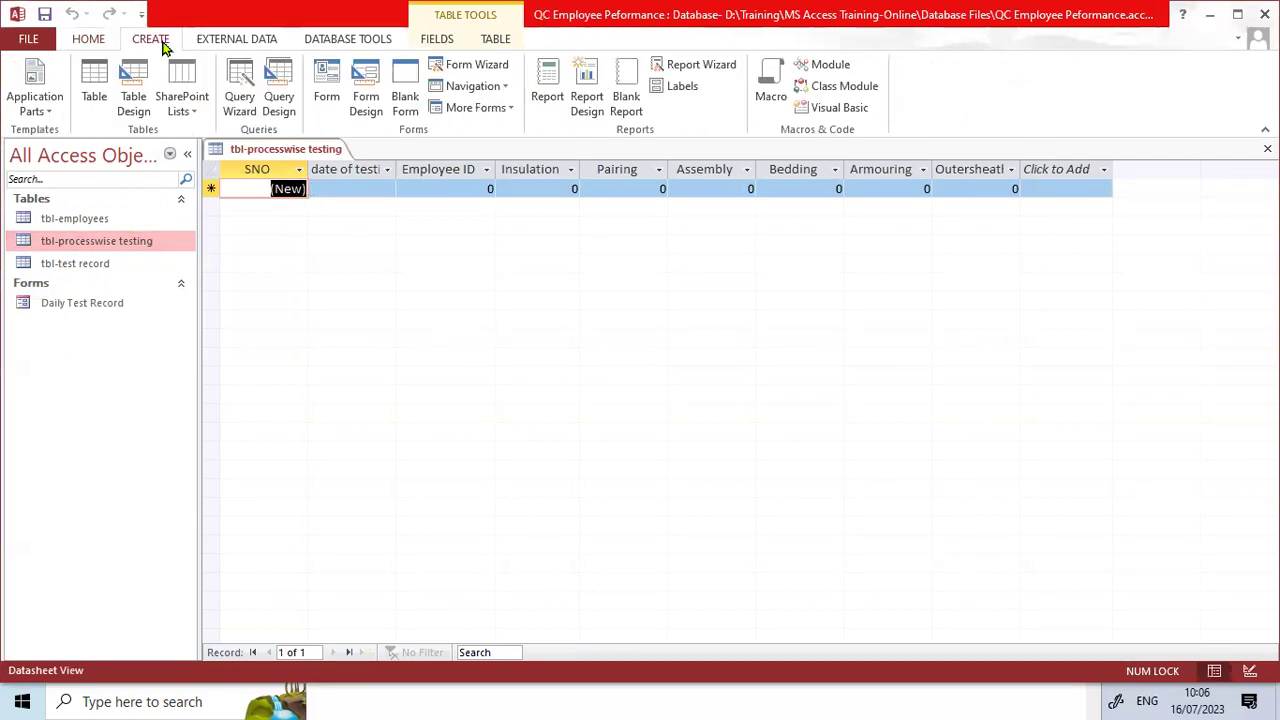
left_click(508, 112)
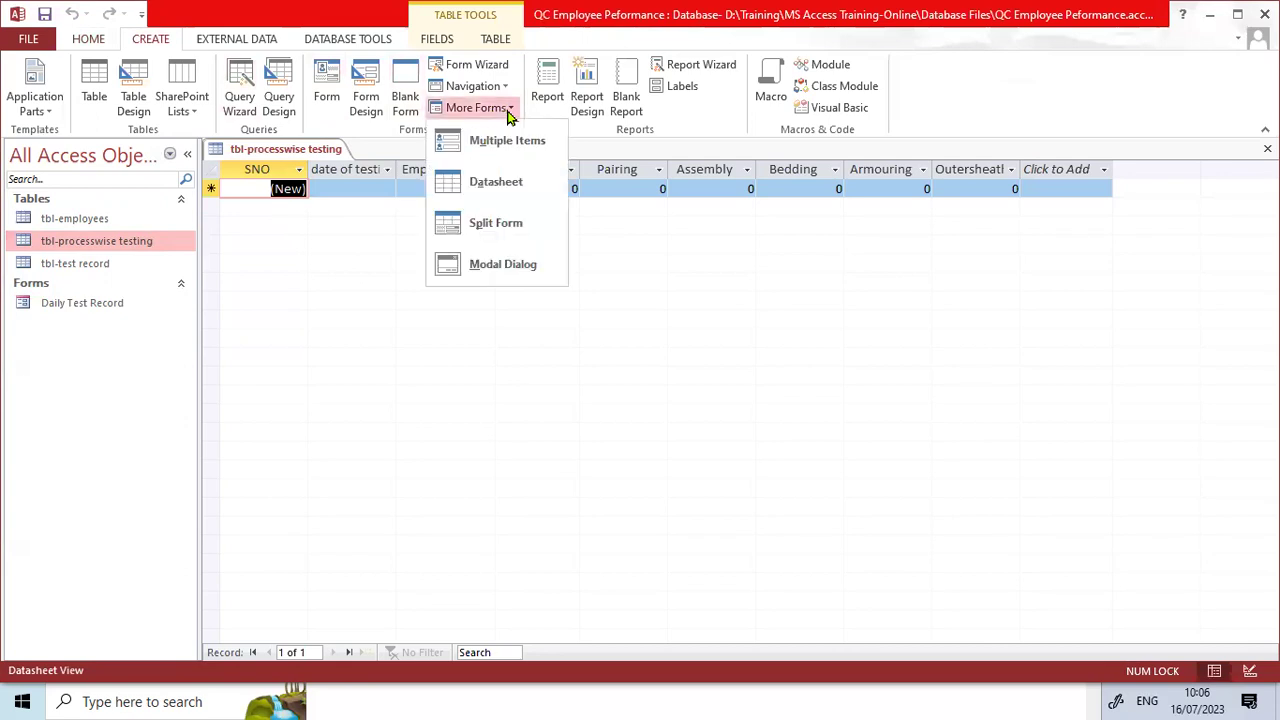
left_click(468, 188)
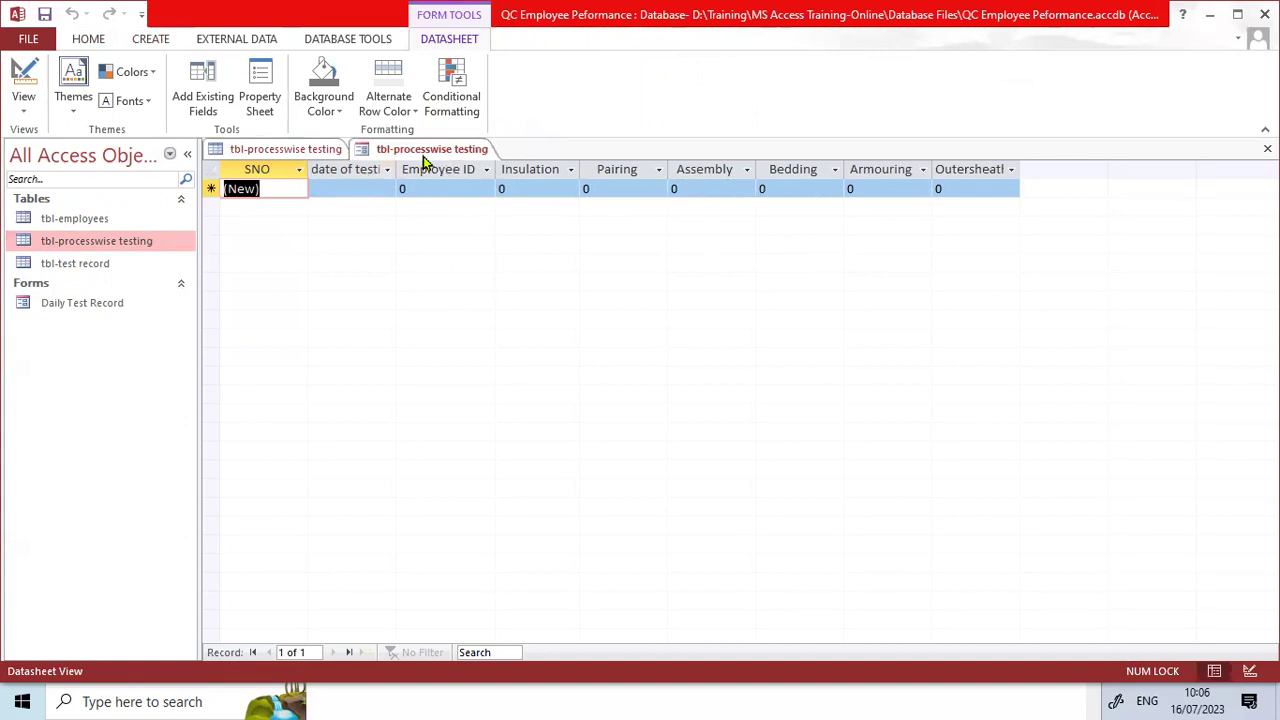
- Save the new datasheet form as subfrm-processwise testing, and close it along with its source table
left_click(1267, 148)
left_click(585, 401)
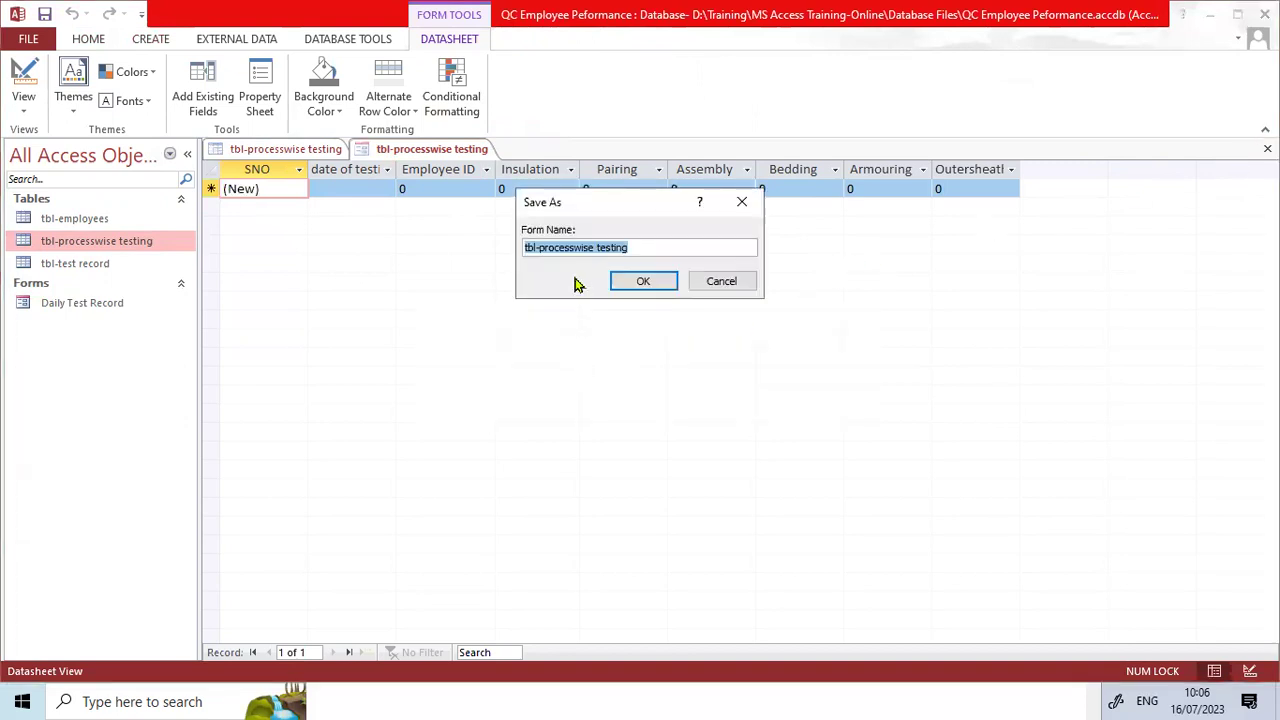
left_click(545, 247)
left_click_drag(538, 247, 483, 246)
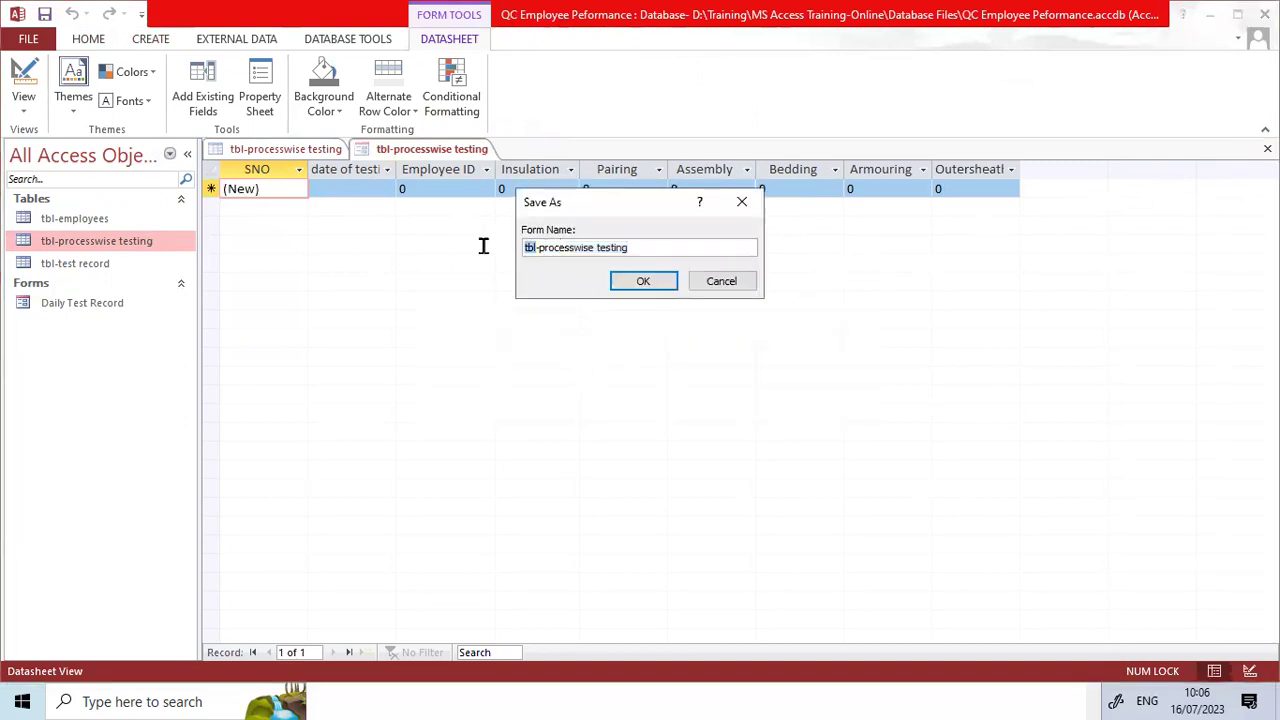
type("subfr")
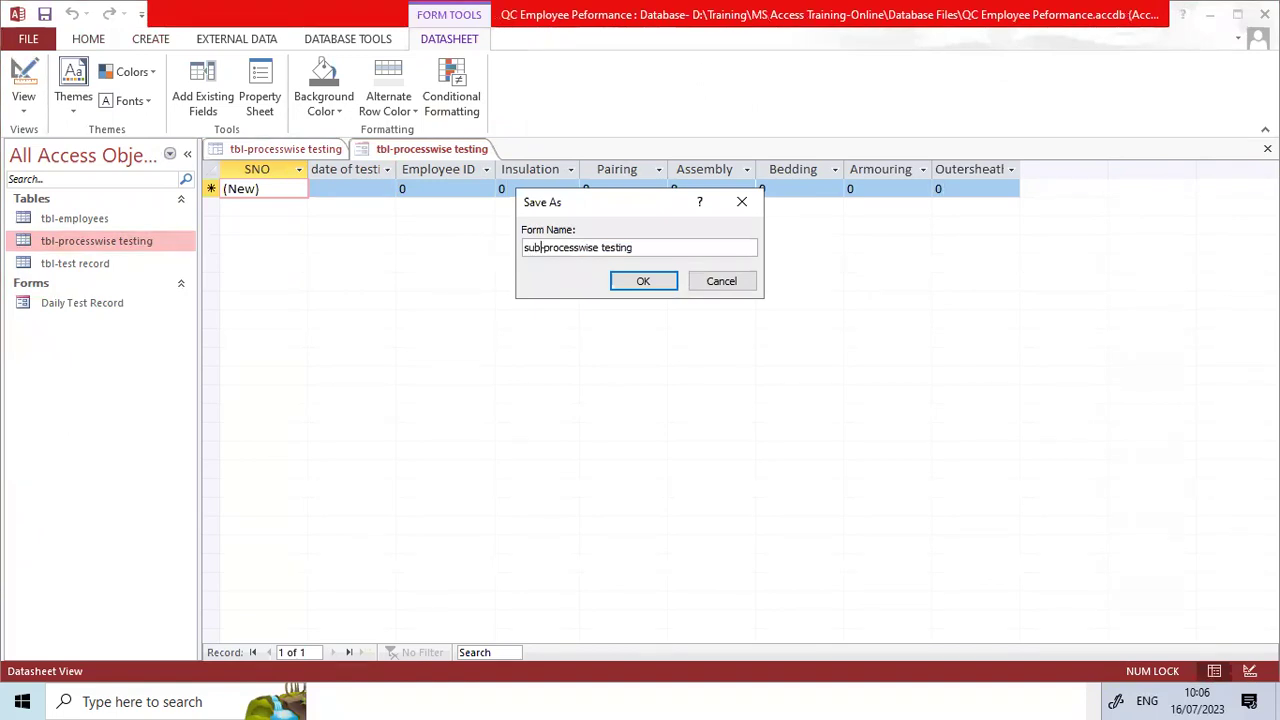
type("m-")
key("Return")
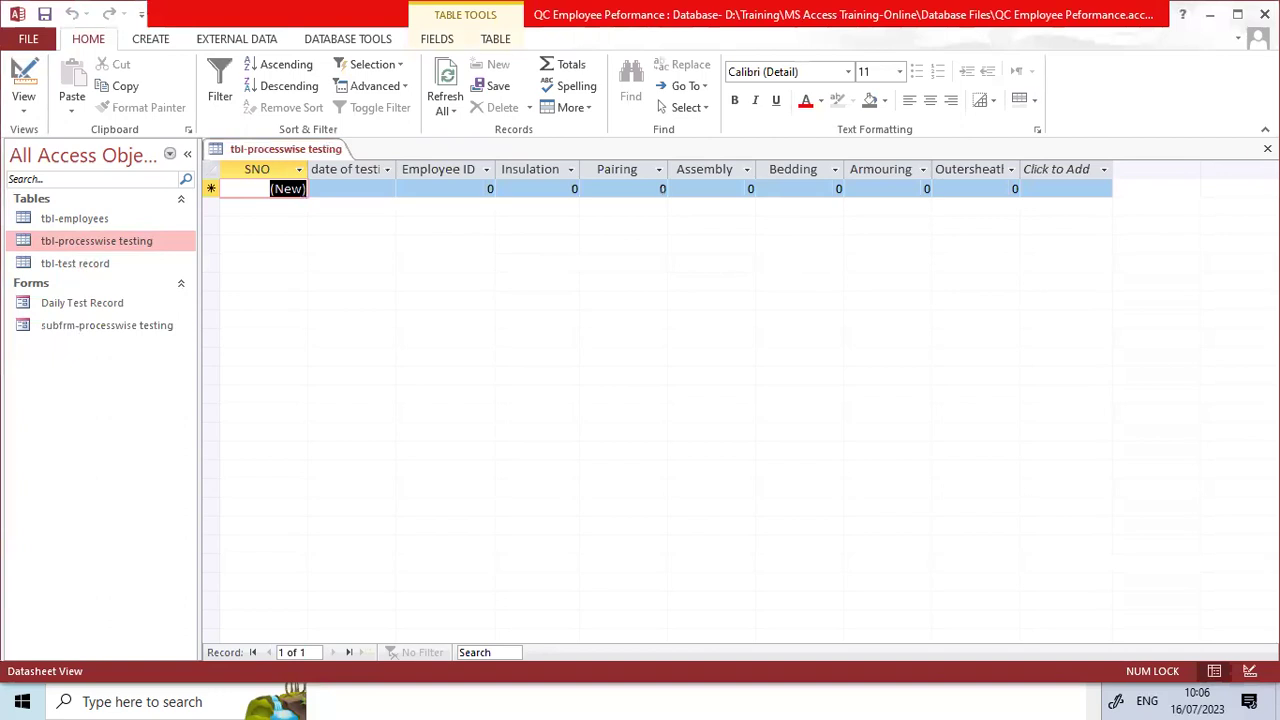
left_click(1267, 148)
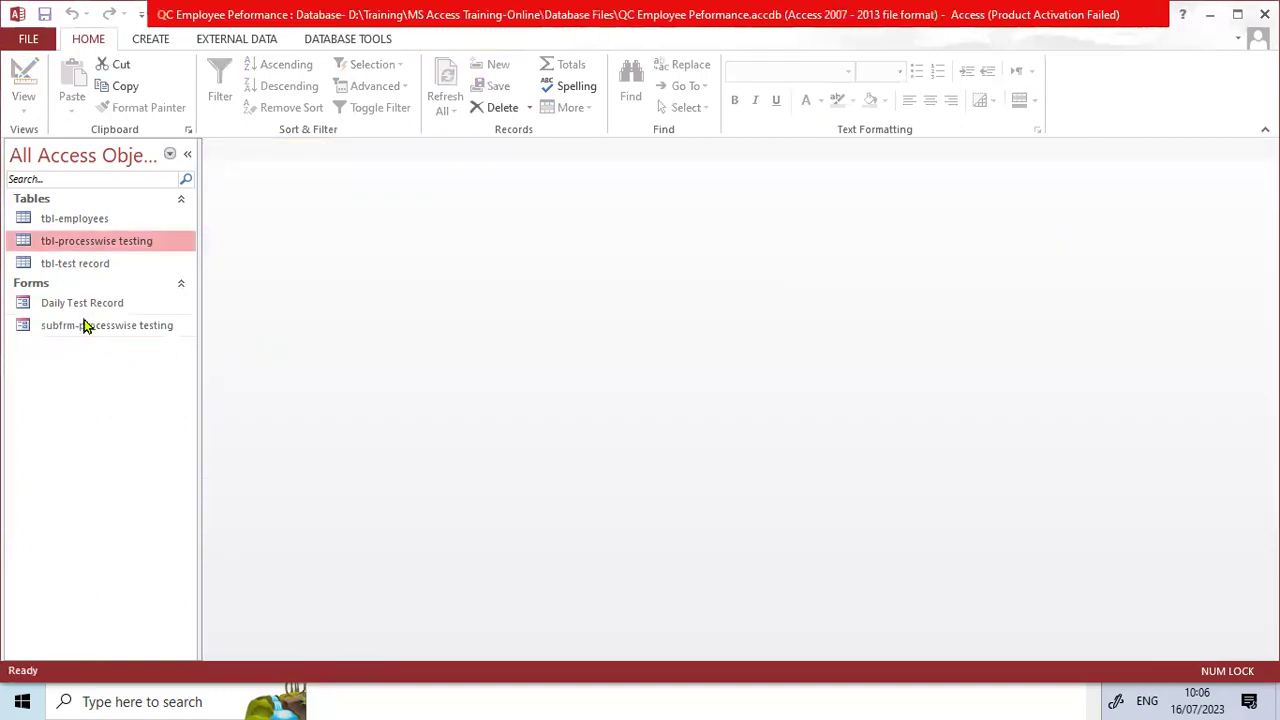
- Open the subfrm-processwise testing form and fit the date of testing column to its full heading
left_click(183, 200)
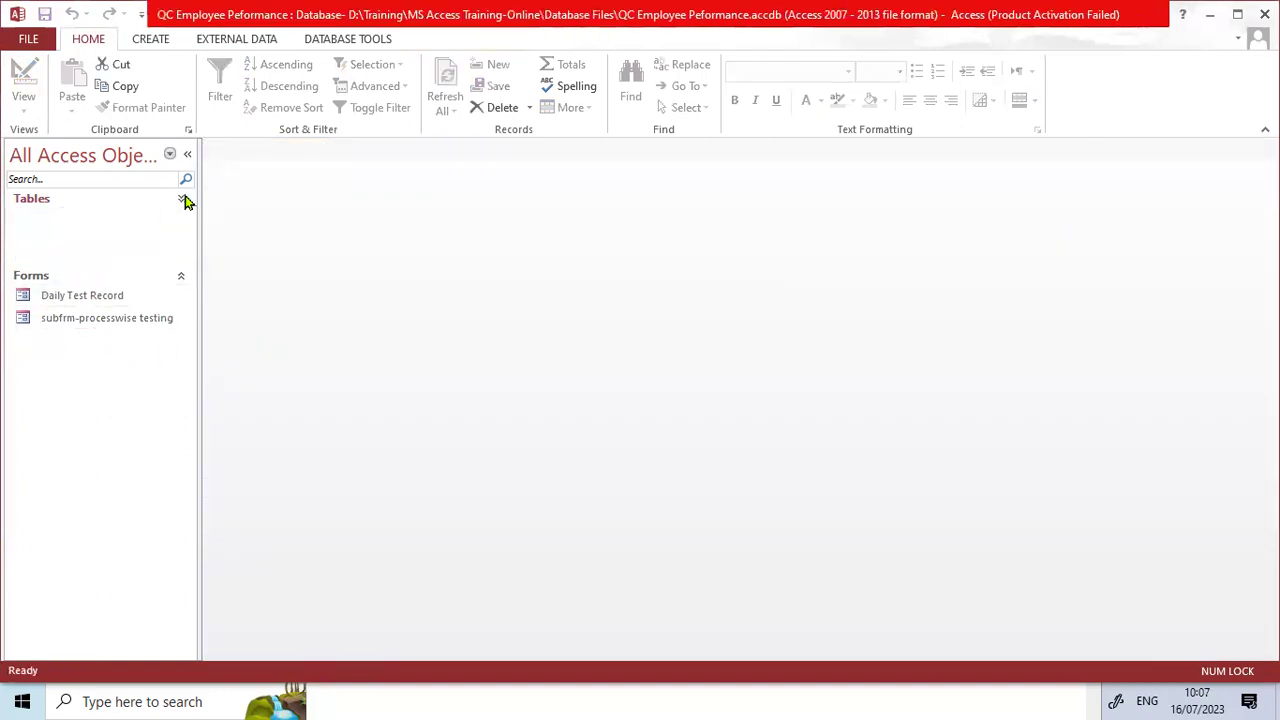
double_click(92, 257)
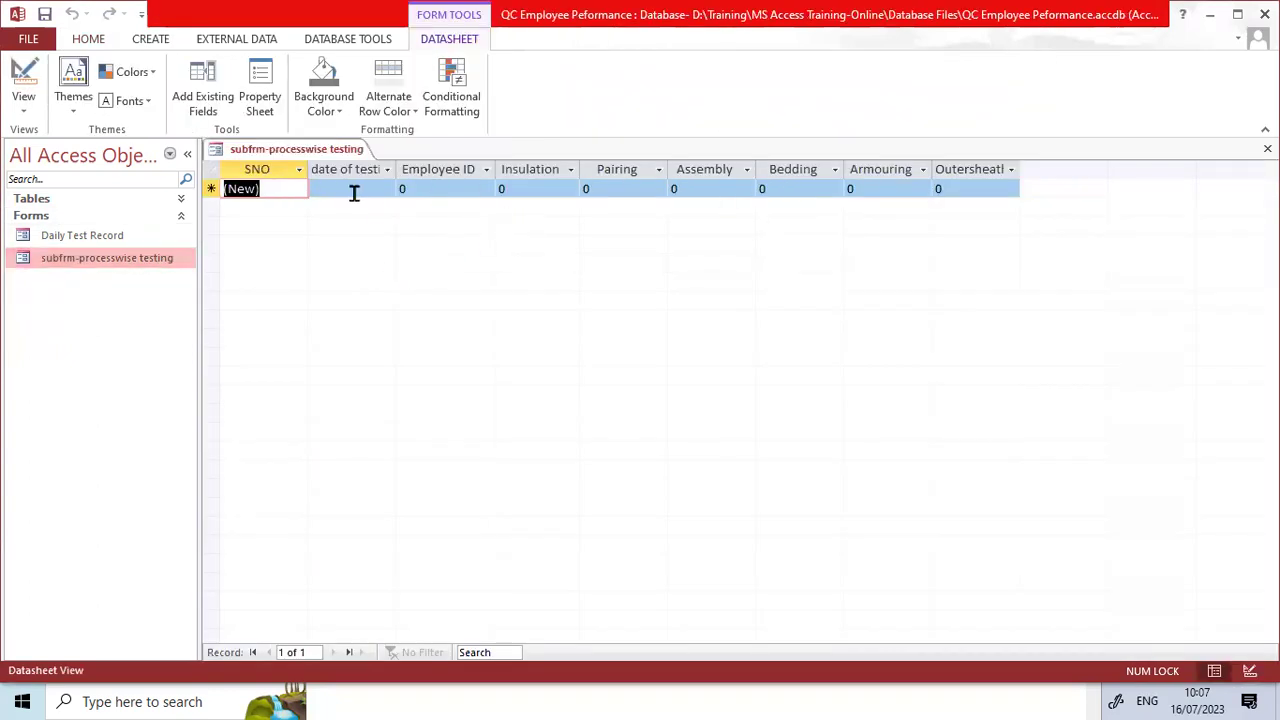
double_click(398, 172)
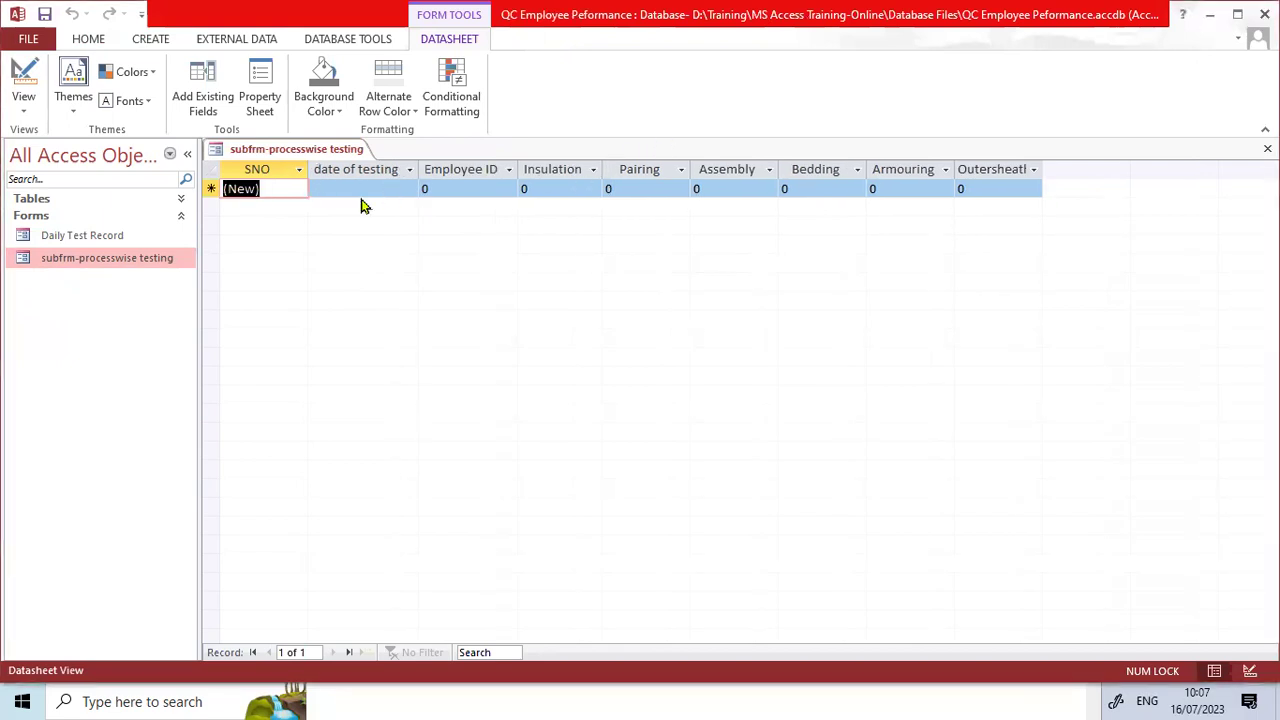
left_click(344, 166)
left_click(459, 174)
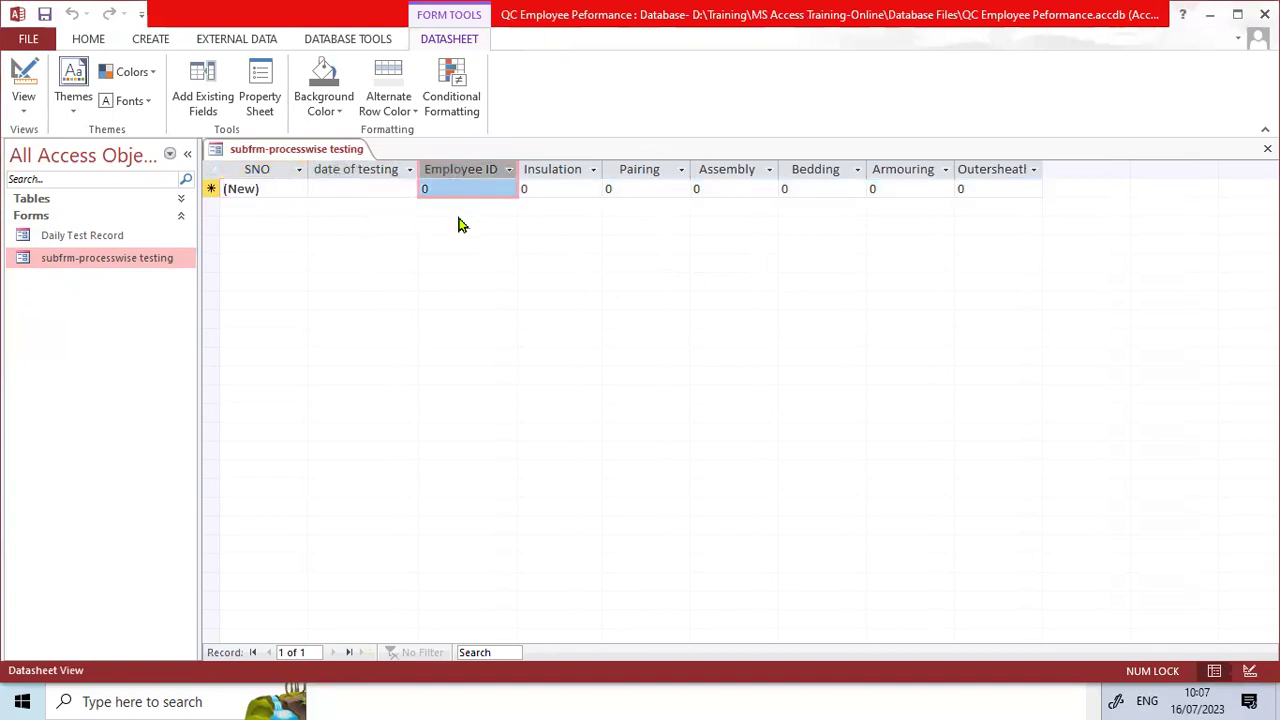
- Examine the Date of Testing and Employee columns in tbl-test record, and close the table and the processwise testing subform
left_click(60, 202)
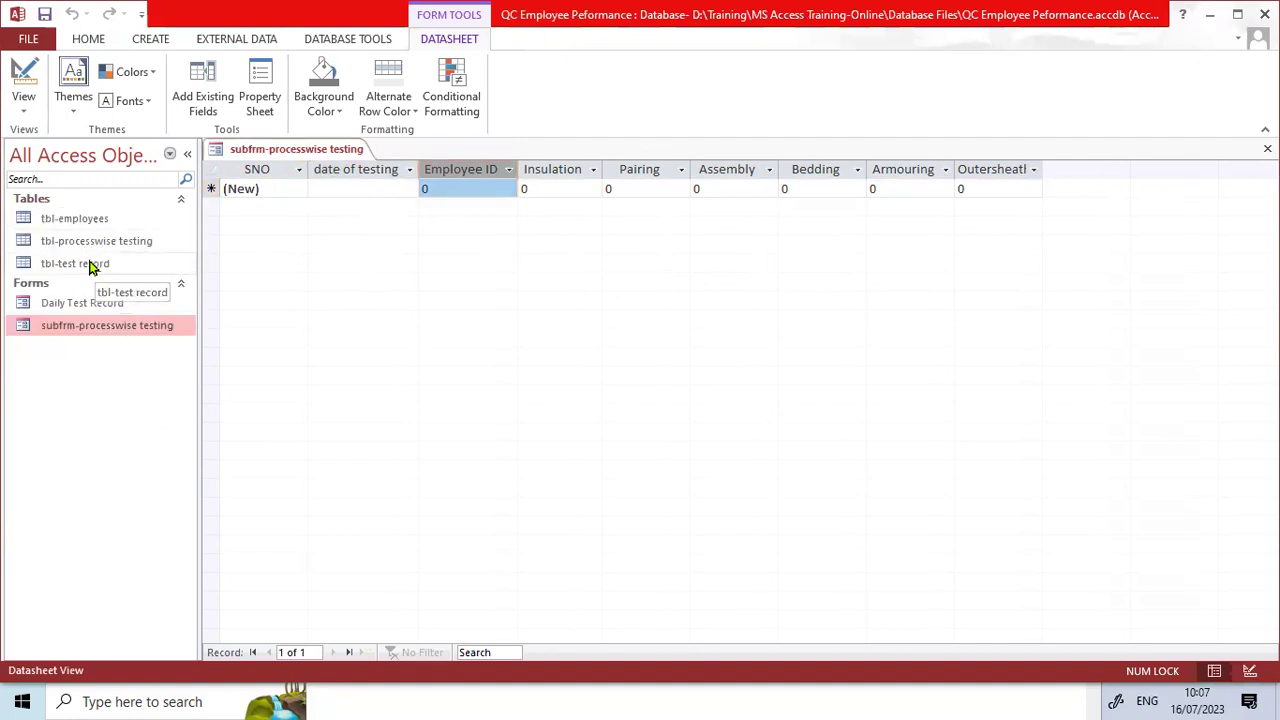
left_click(89, 264)
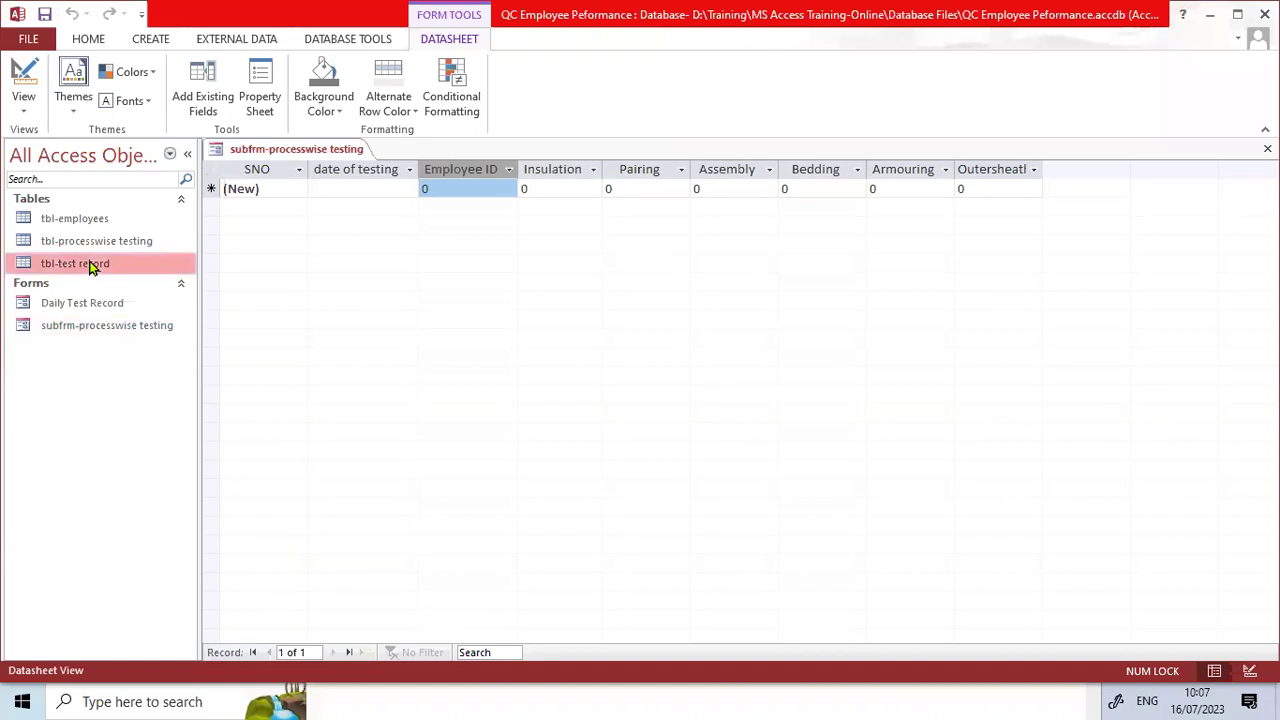
double_click(89, 264)
left_click(364, 171)
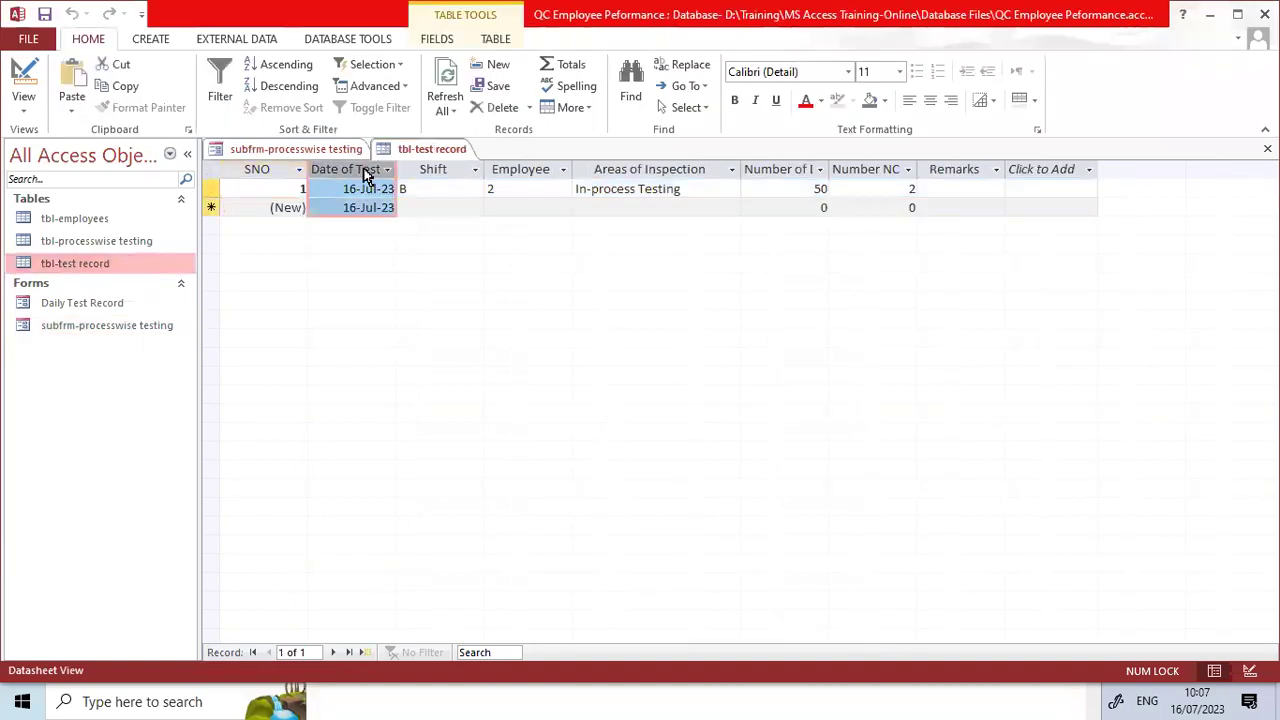
left_click(511, 169)
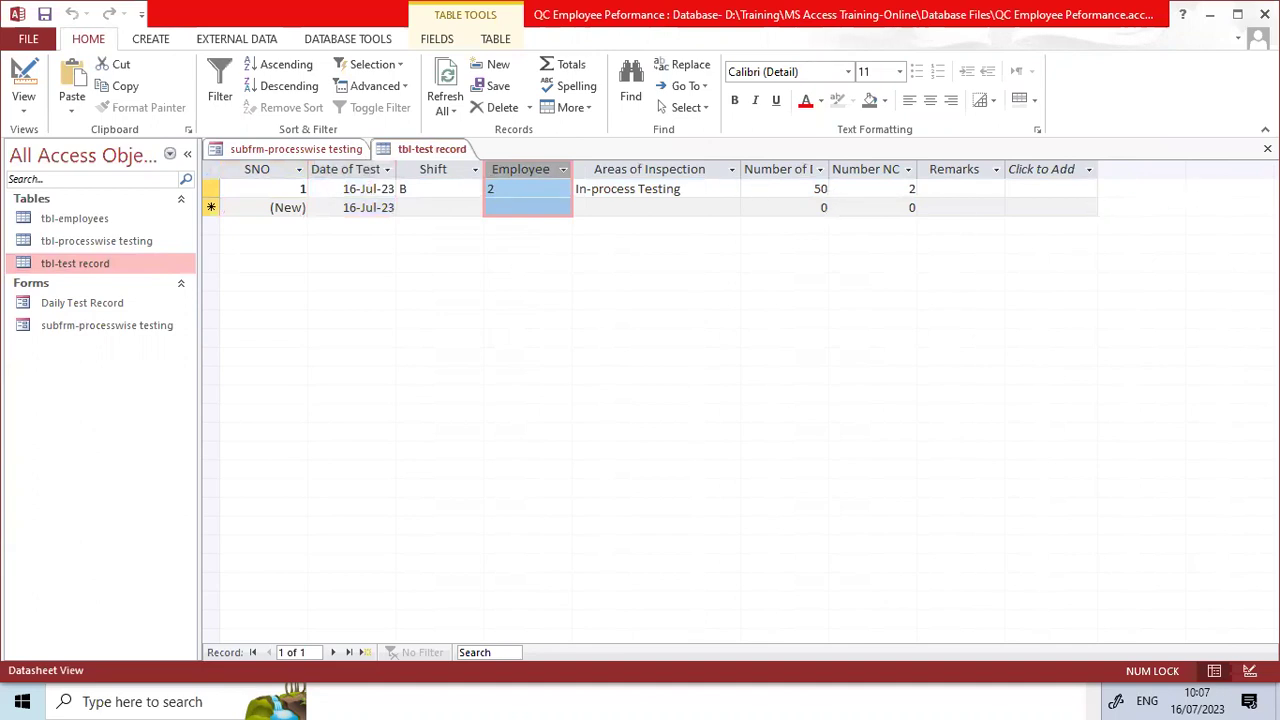
left_click(1005, 212)
left_click(1268, 149)
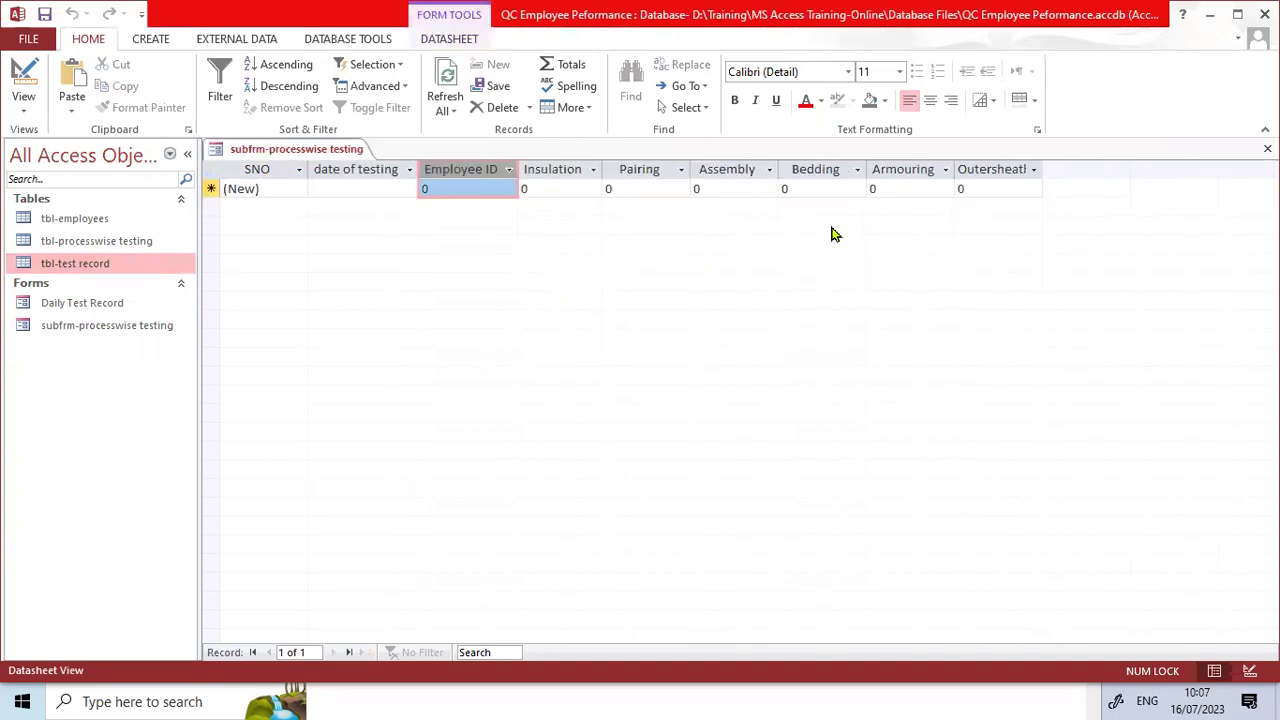
left_click(1268, 149)
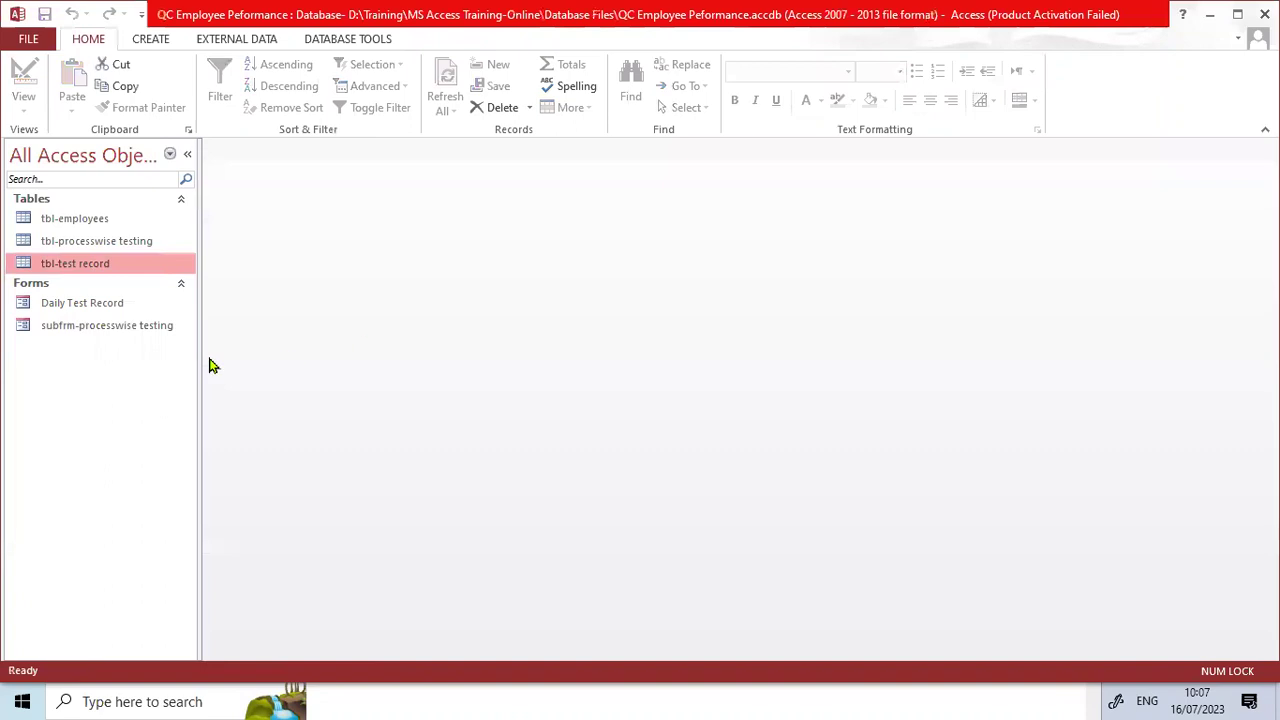
- Open the Daily Test Record form and switch it to Design View
left_click(88, 329)
left_click(75, 309)
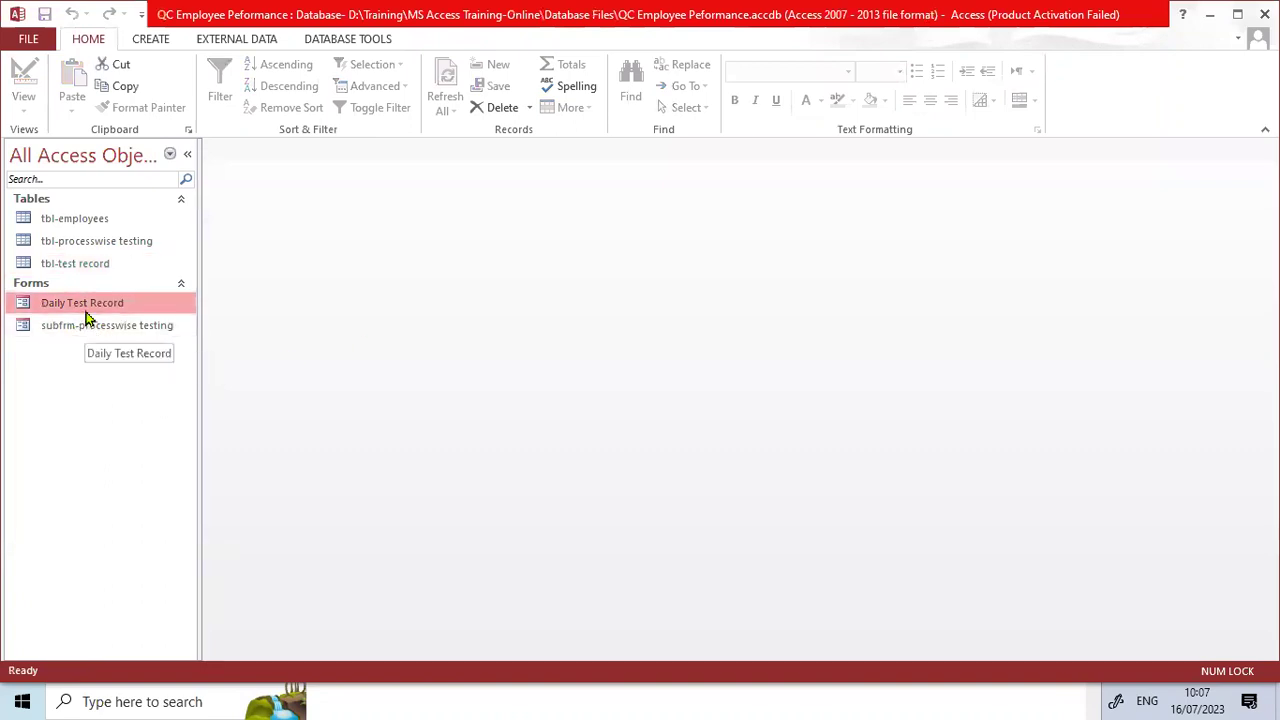
double_click(89, 309)
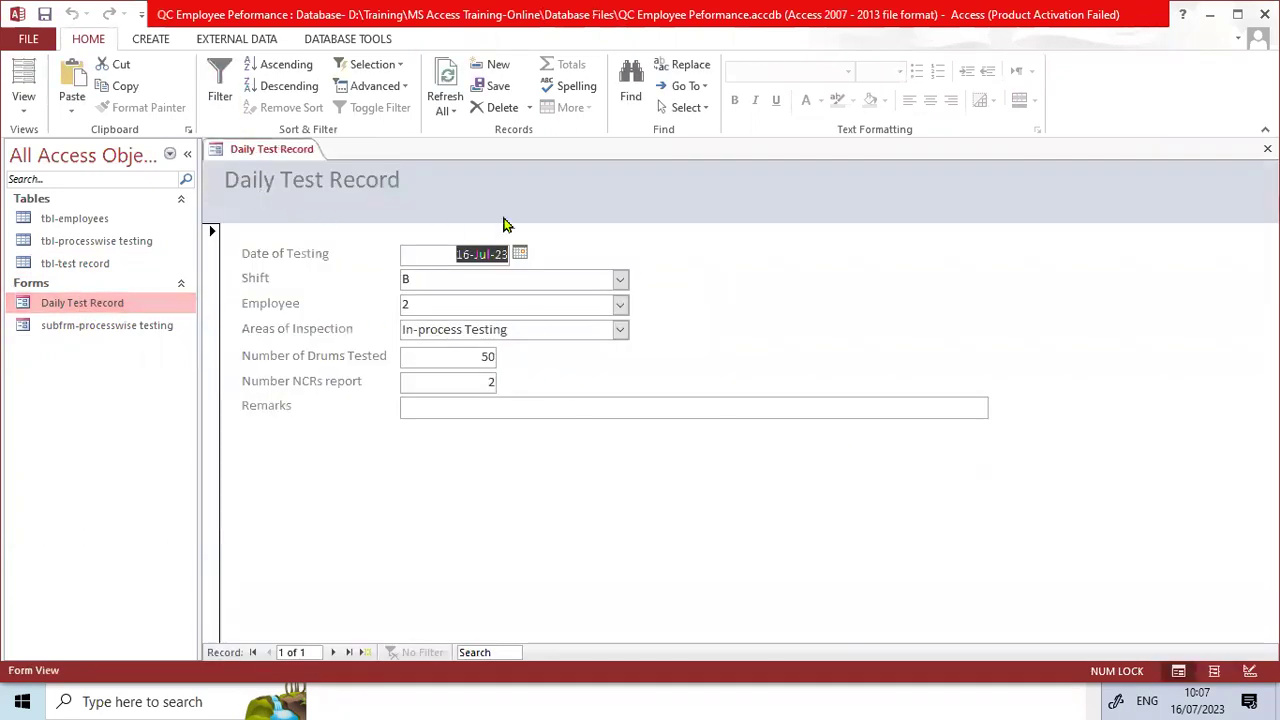
left_click(25, 108)
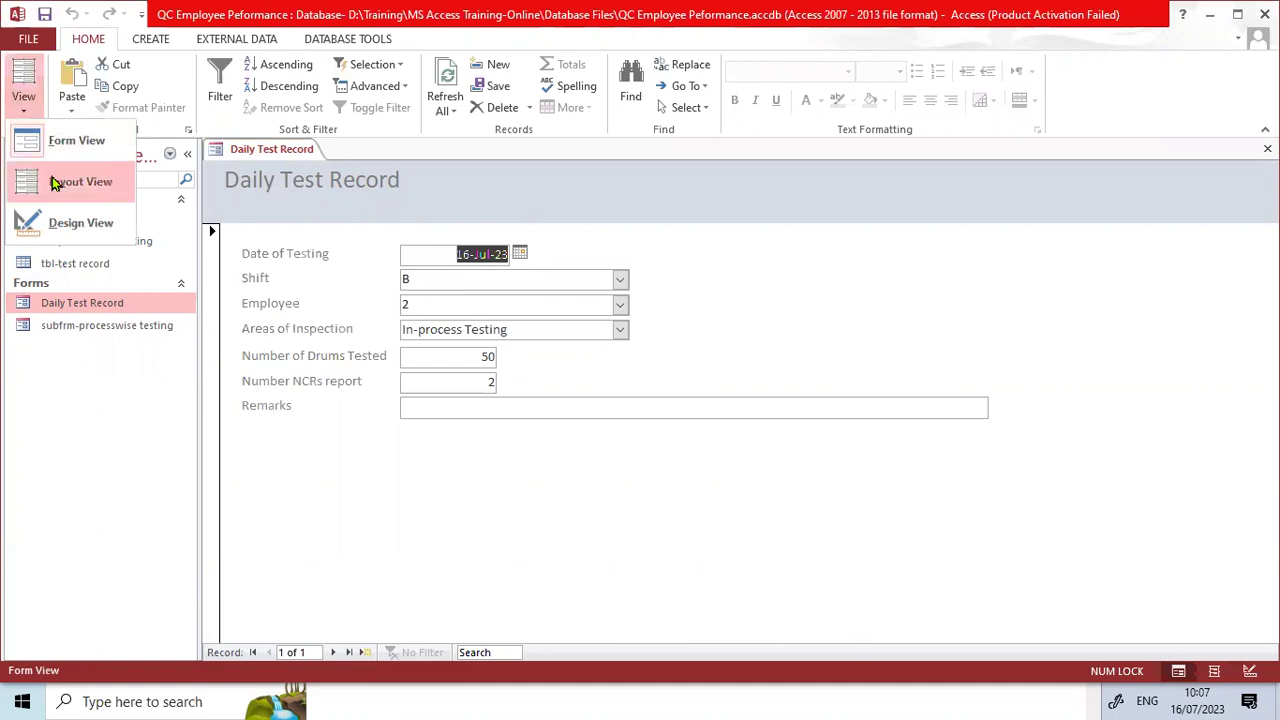
left_click(57, 220)
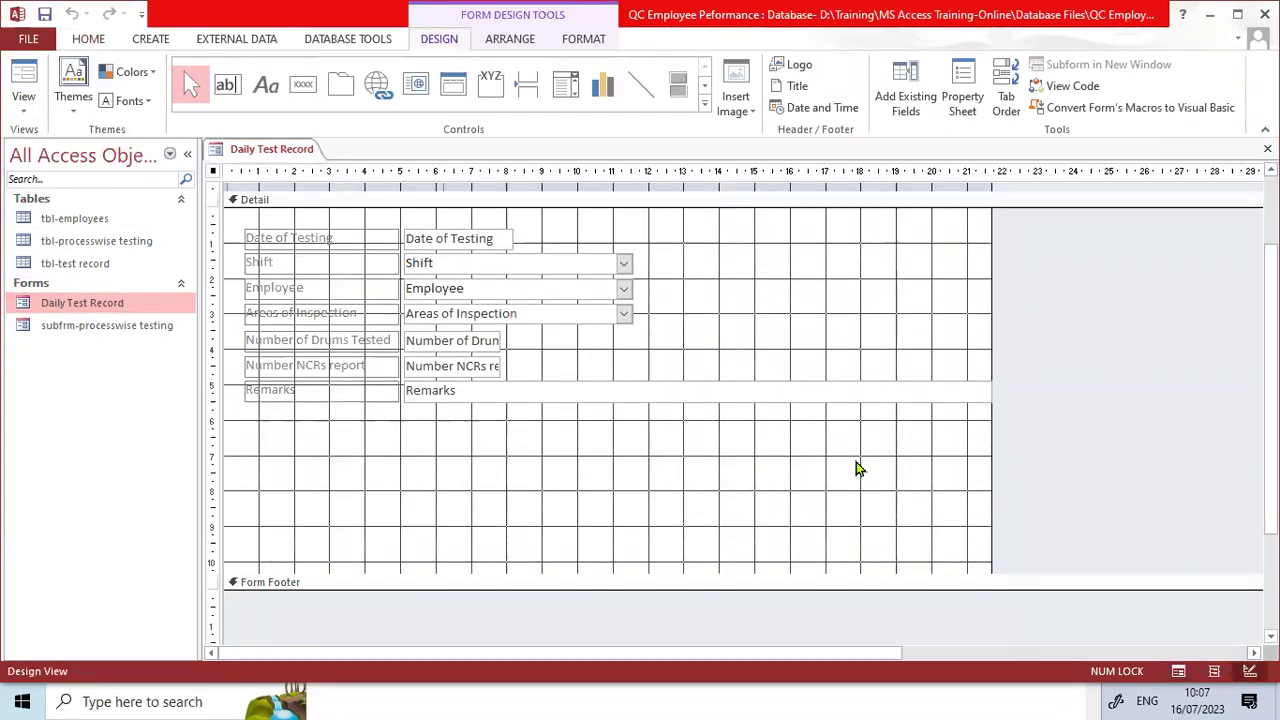
left_click(855, 468)
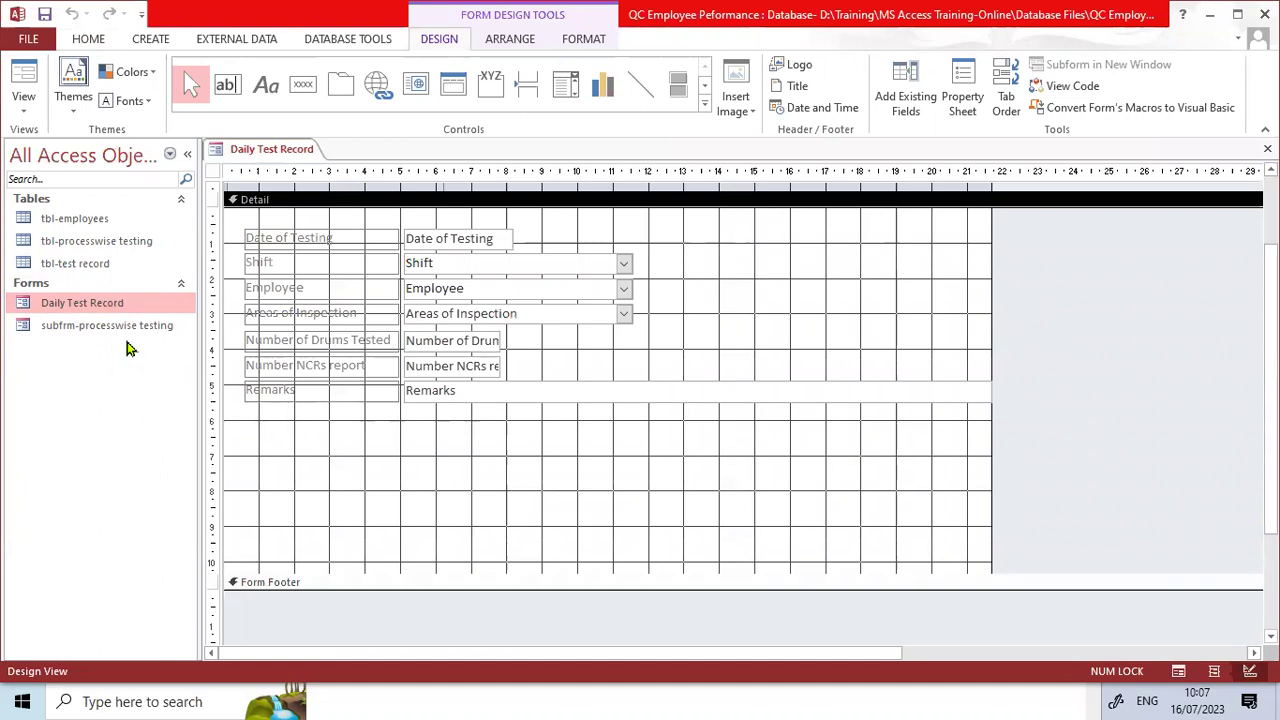
- Try to add a subform control below the Remarks field, based on the existing subfrm-processwise testing form
left_click(60, 328)
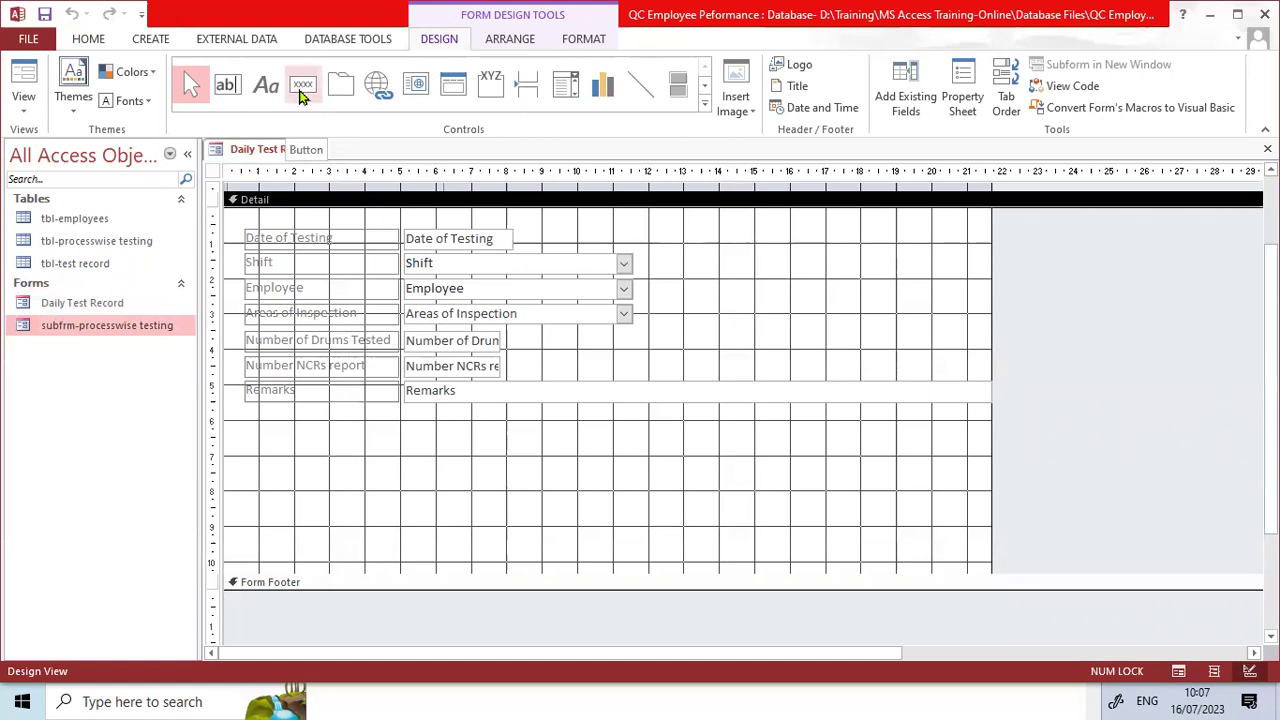
left_click(303, 90)
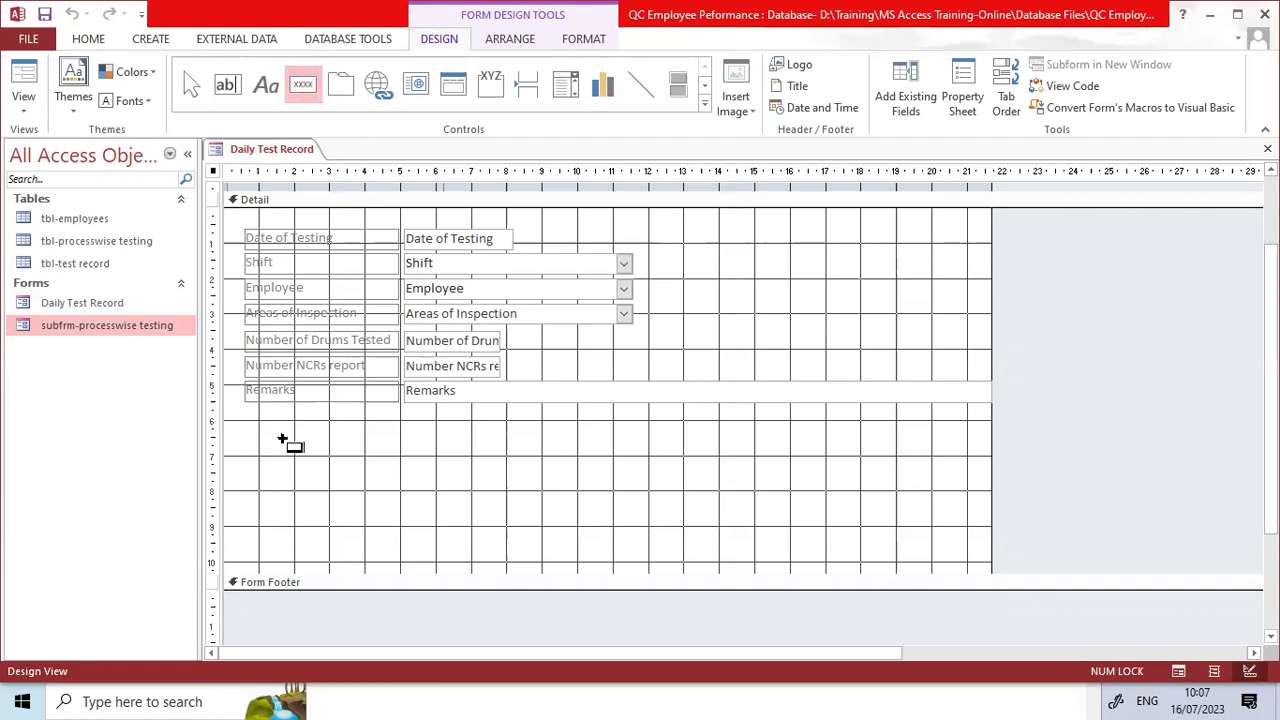
left_click(305, 83)
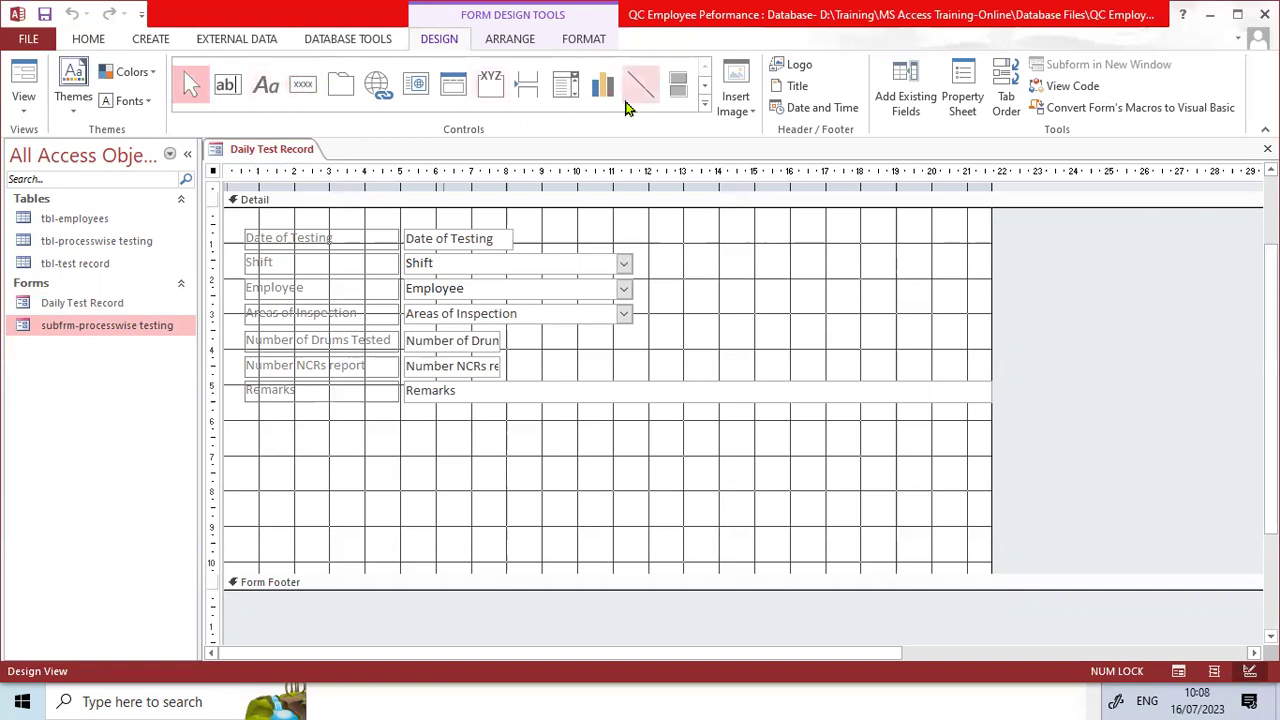
left_click(705, 108)
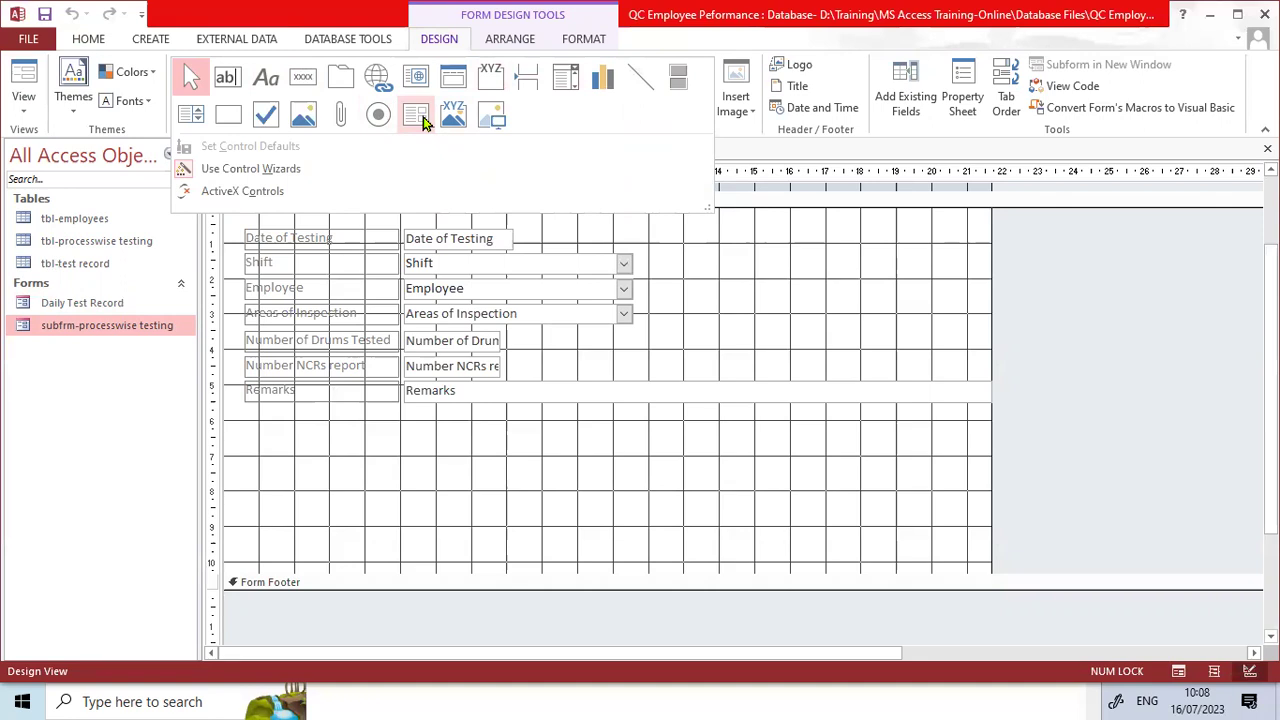
left_click(422, 120)
left_click(273, 443)
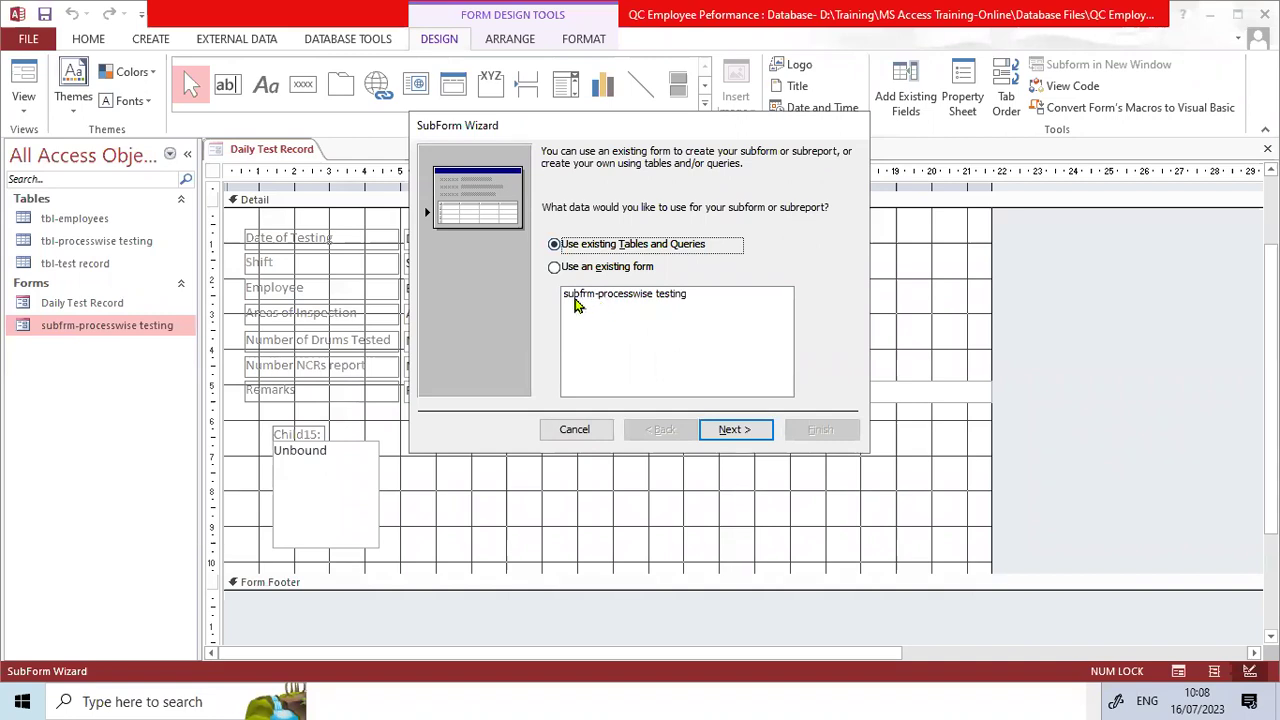
left_click(576, 300)
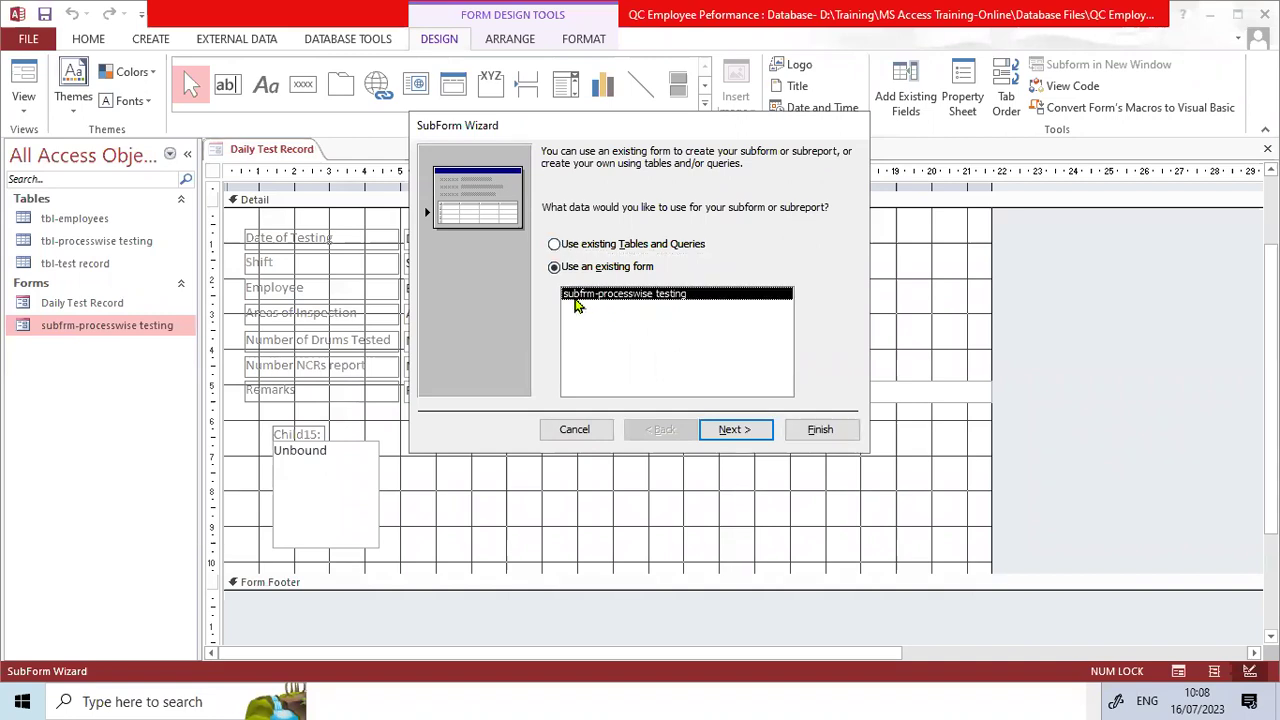
left_click(724, 429)
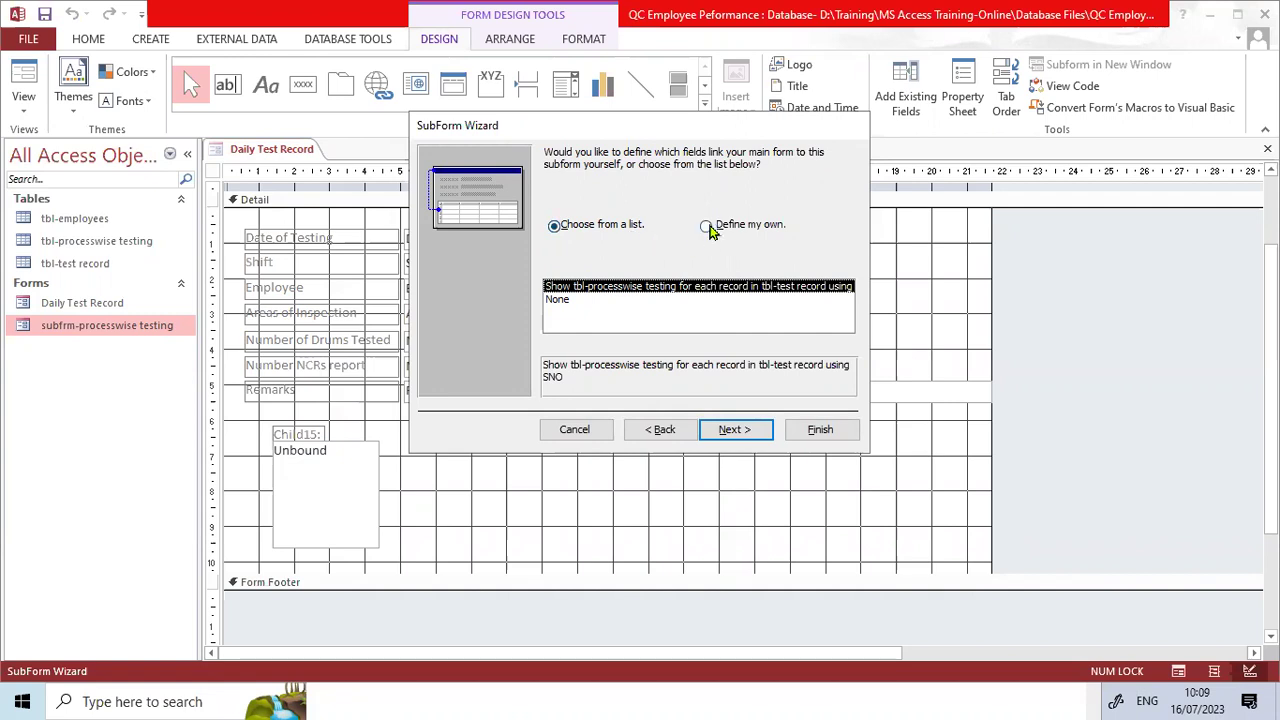
- Define custom subform links and match the main form's Date of Testing to the subform's date of testing
left_click(708, 227)
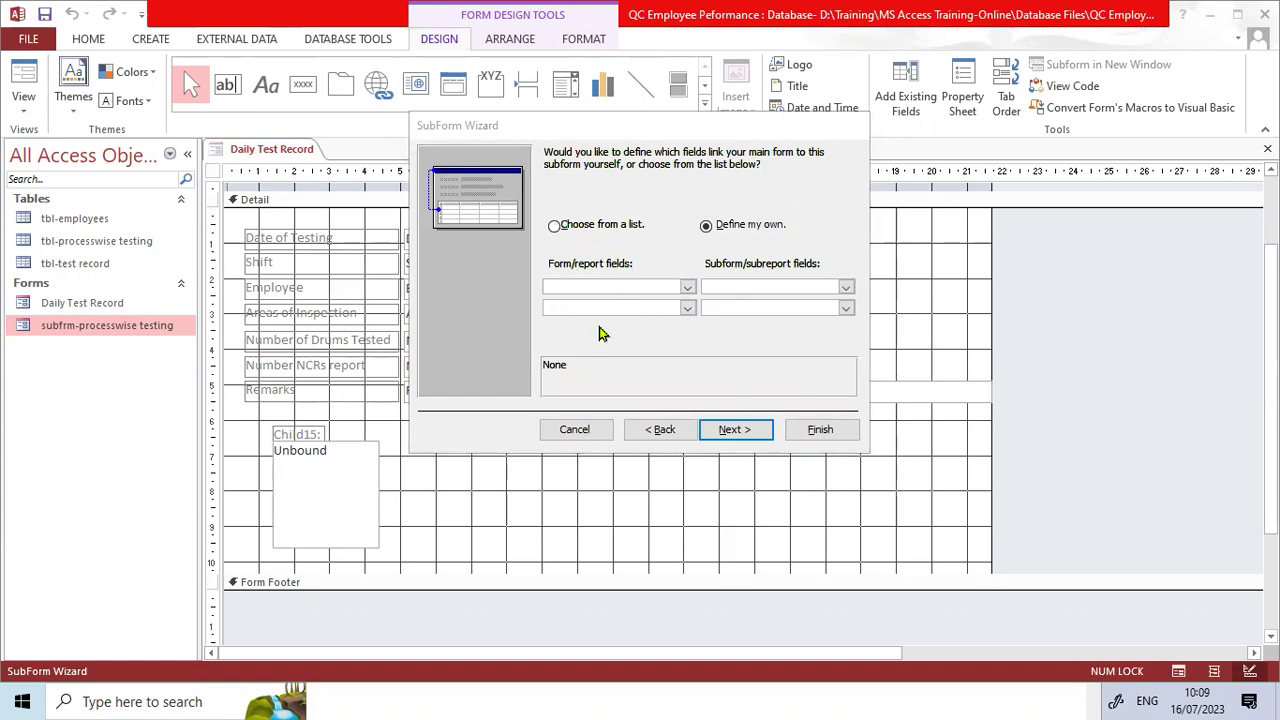
left_click(686, 289)
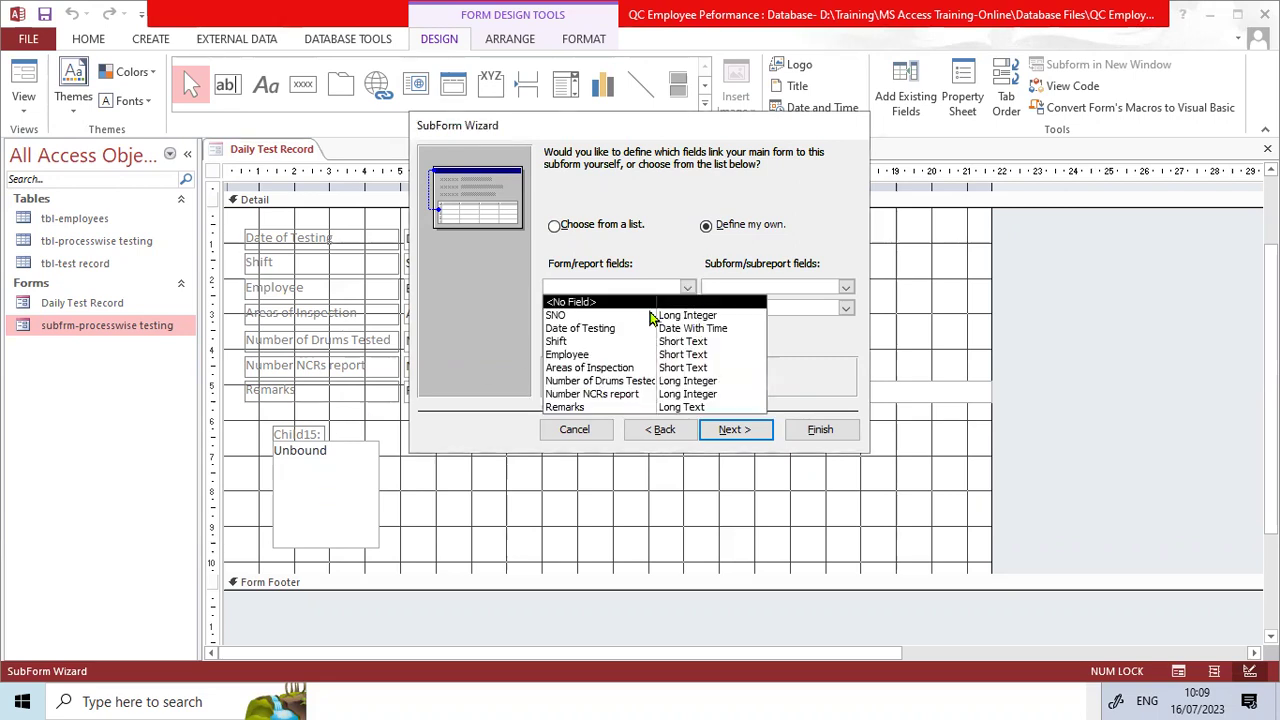
left_click(645, 329)
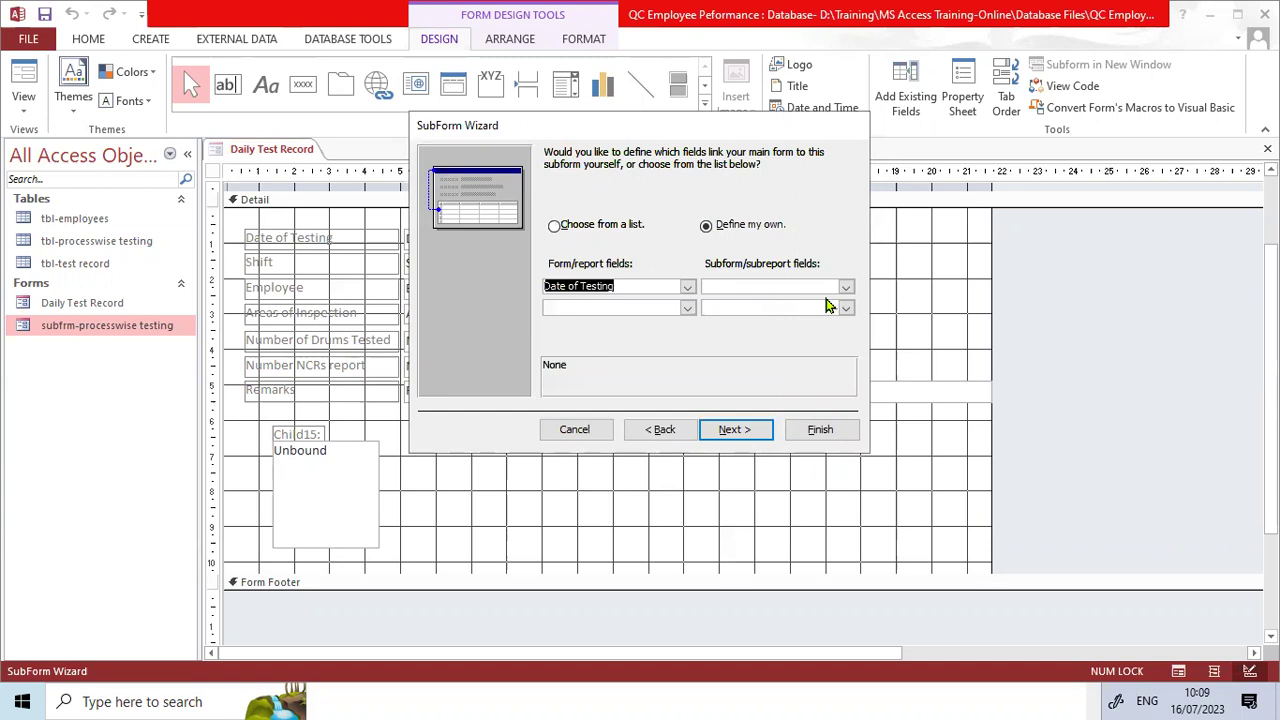
left_click(847, 287)
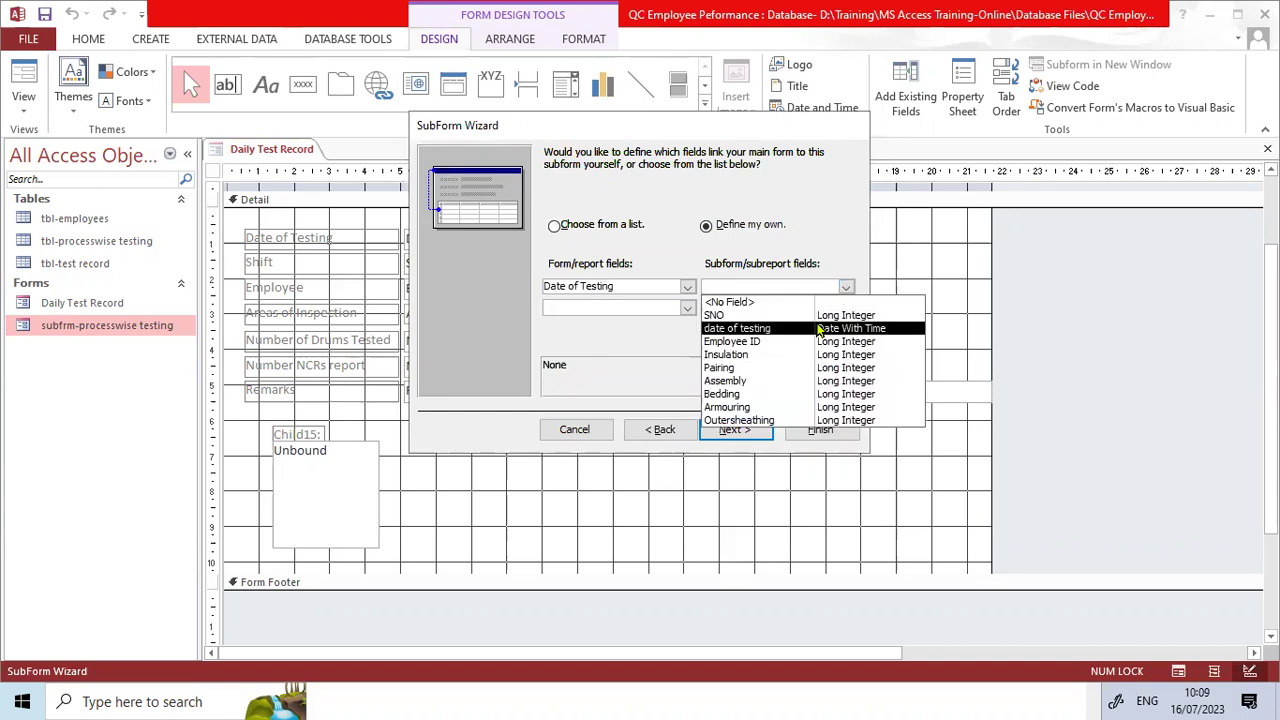
left_click(815, 325)
- Try to add a second link between the main form's Employee field and the subform's Employee ID
left_click(687, 308)
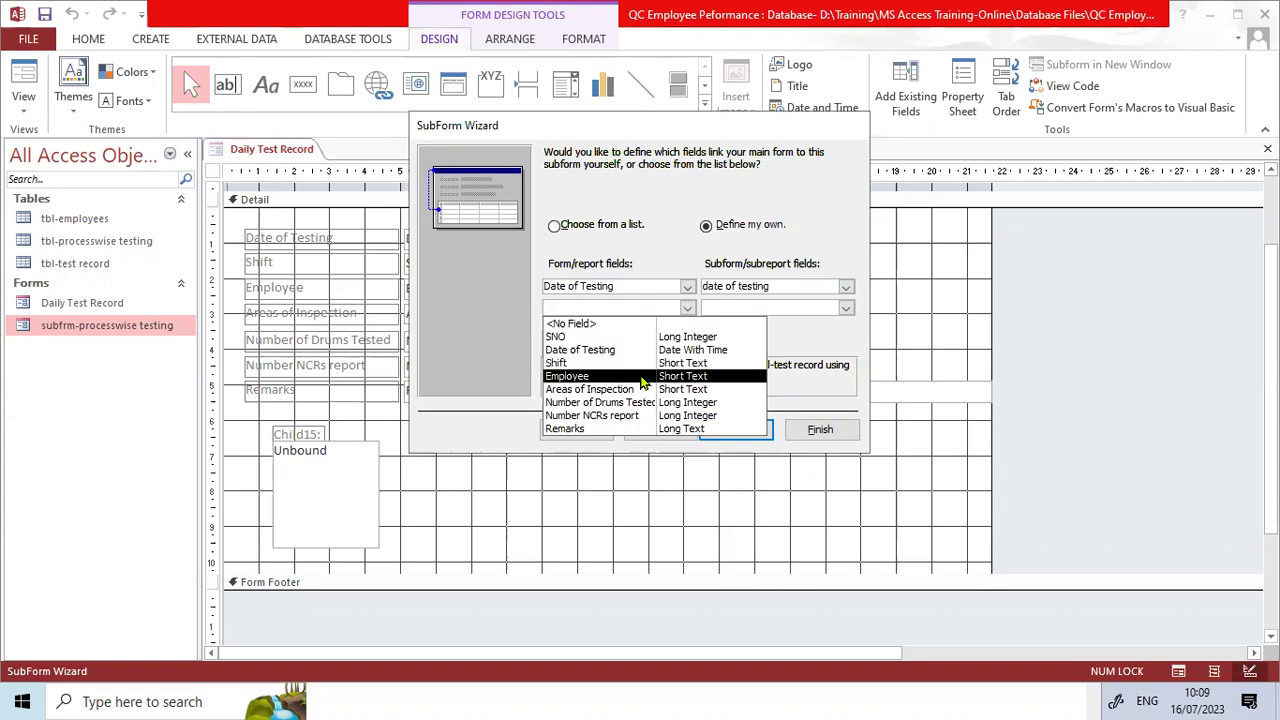
left_click(645, 376)
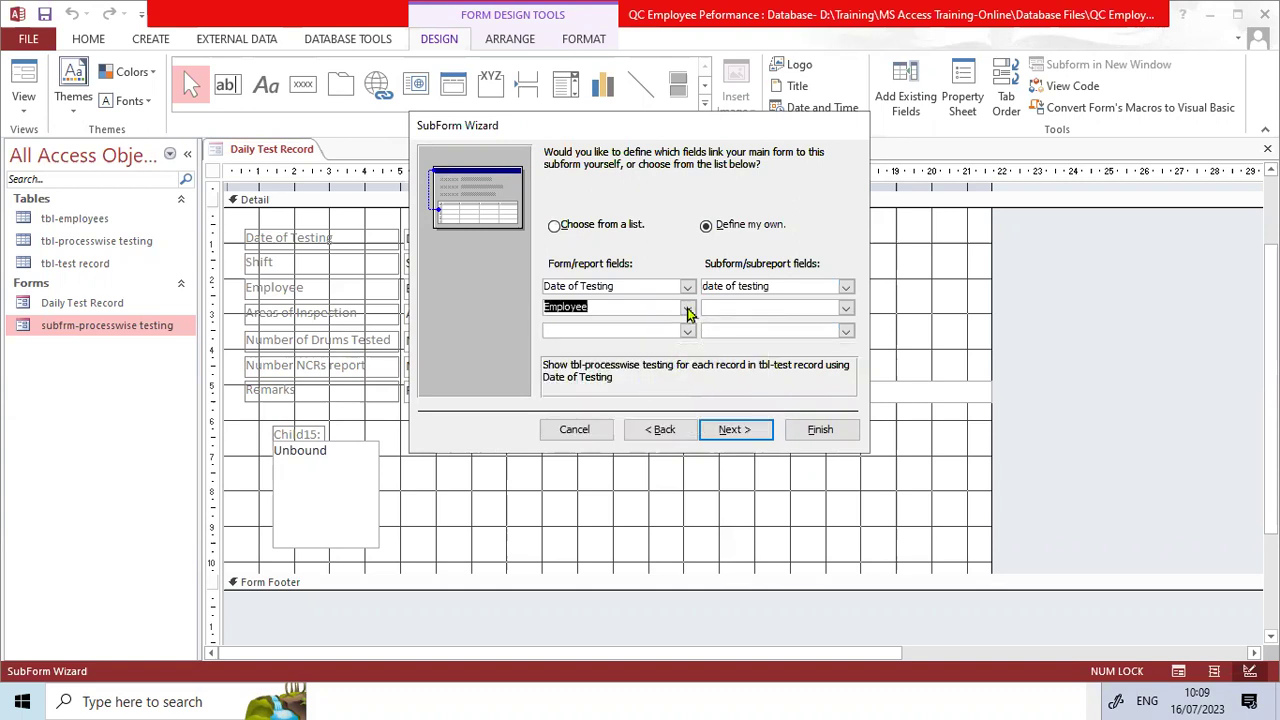
left_click(688, 310)
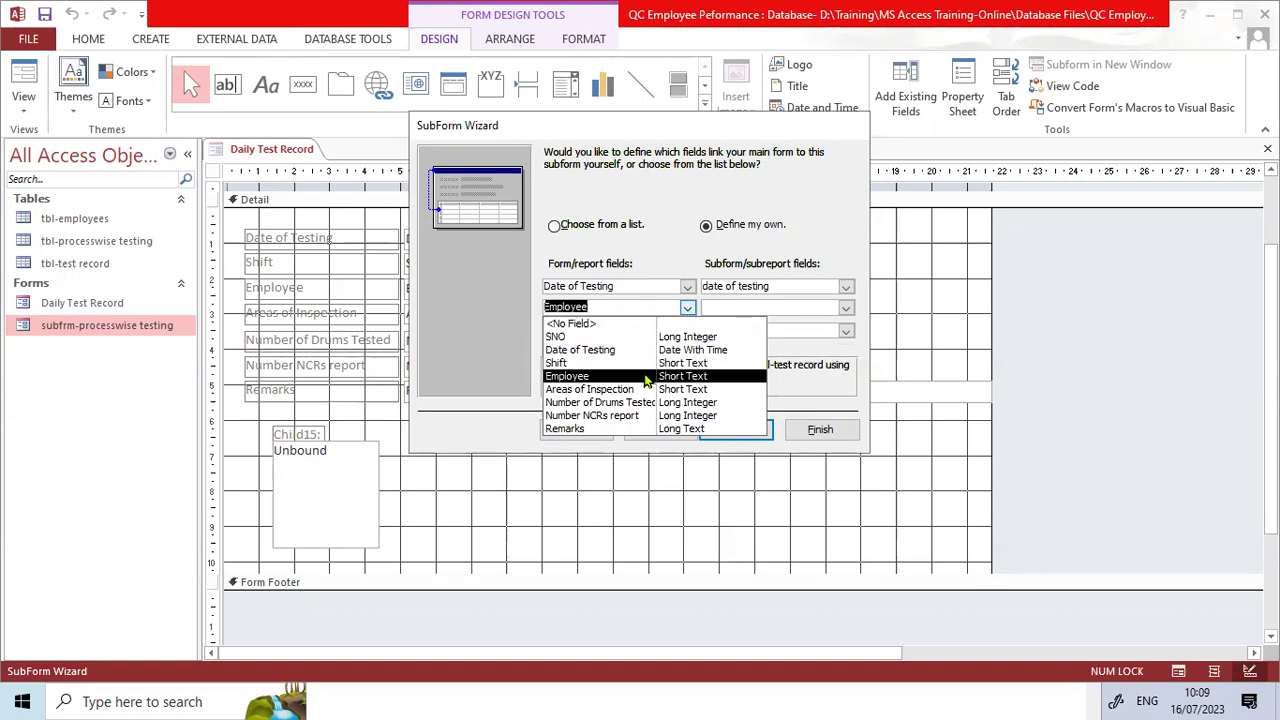
left_click(645, 377)
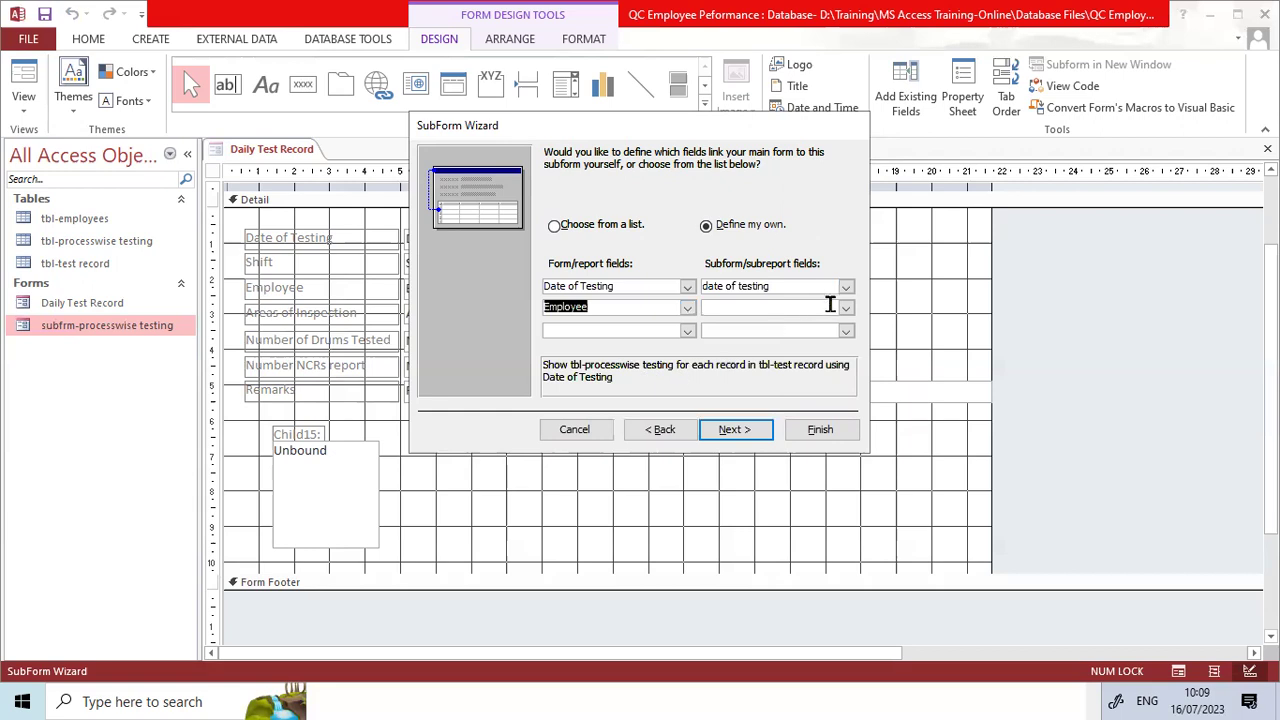
left_click(846, 309)
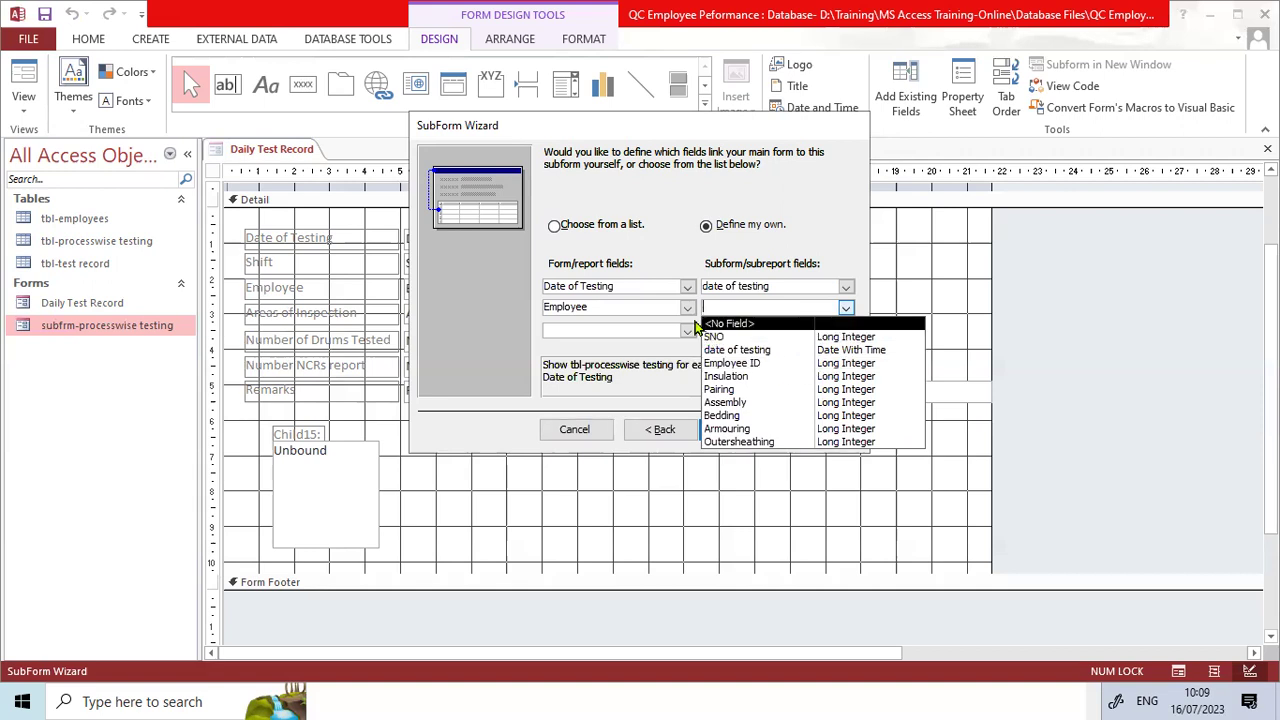
left_click(687, 307)
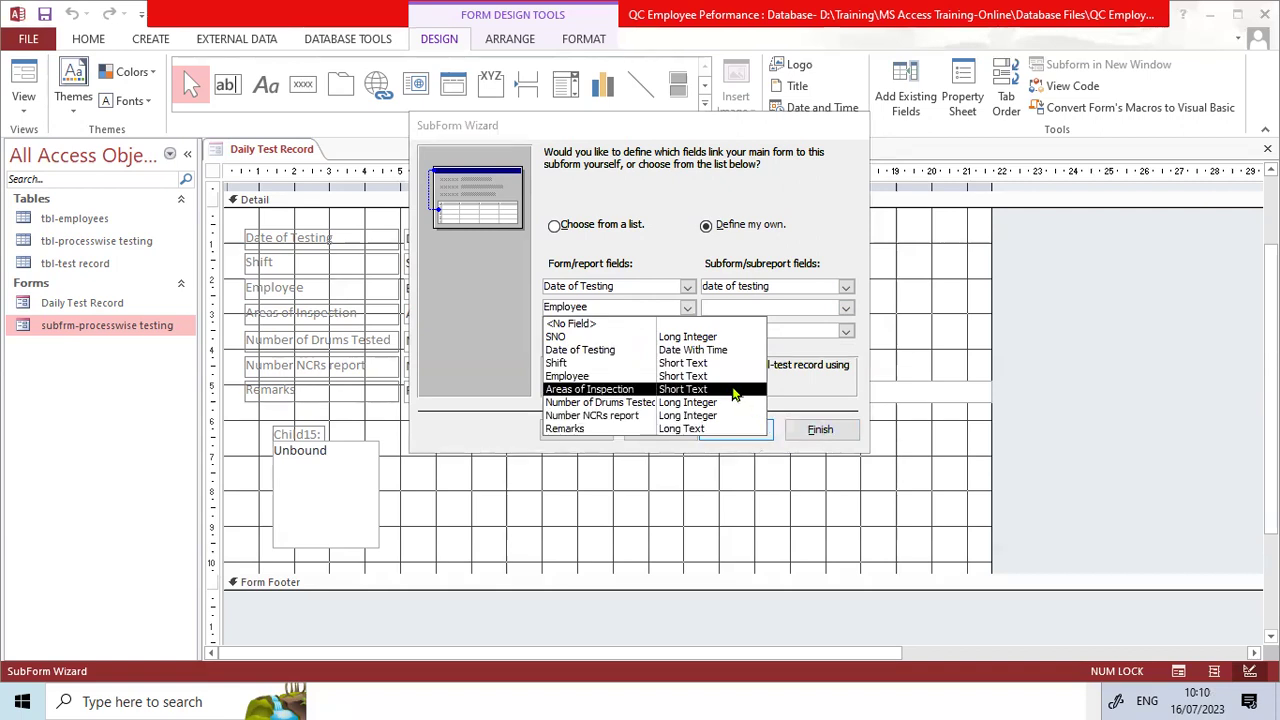
left_click(648, 377)
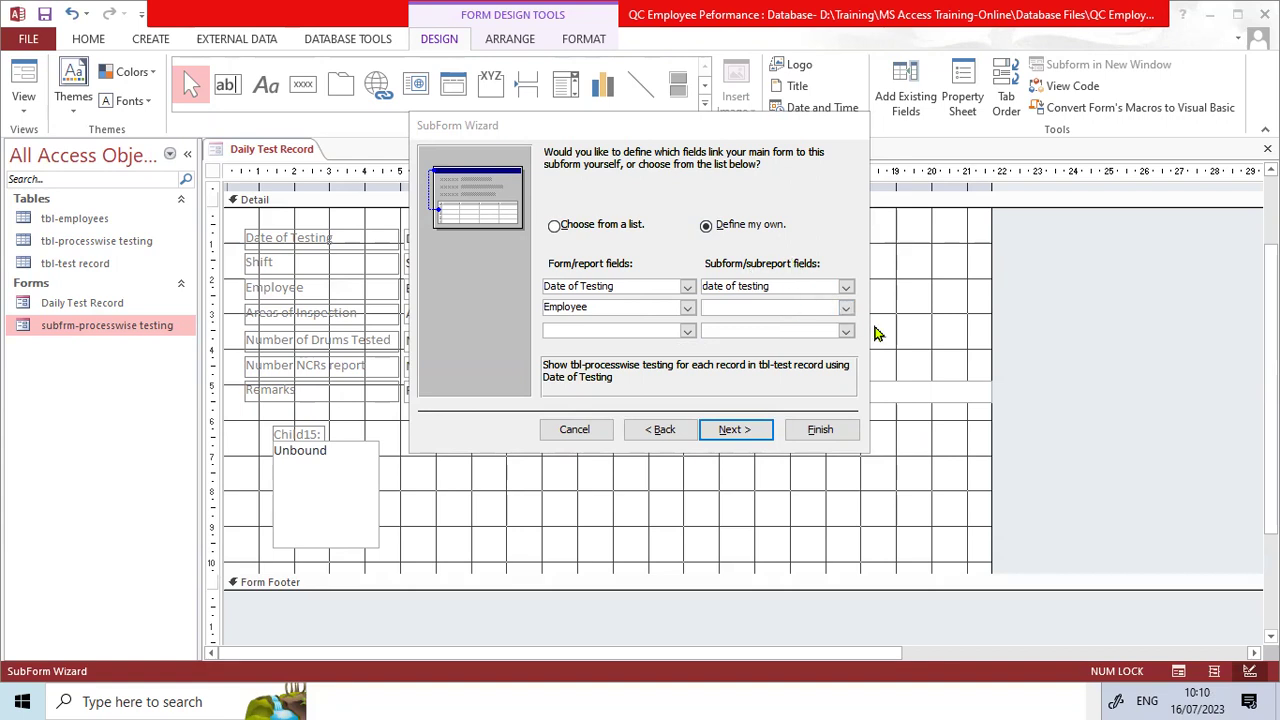
left_click(846, 308)
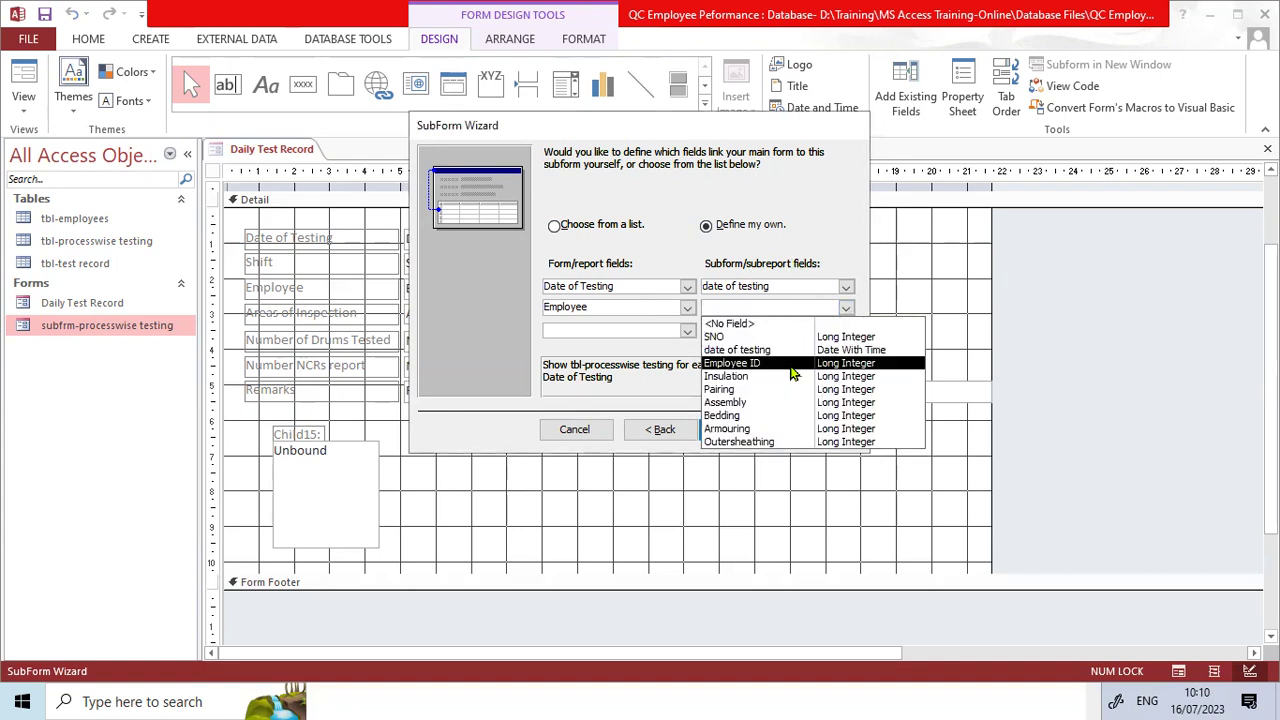
left_click(790, 365)
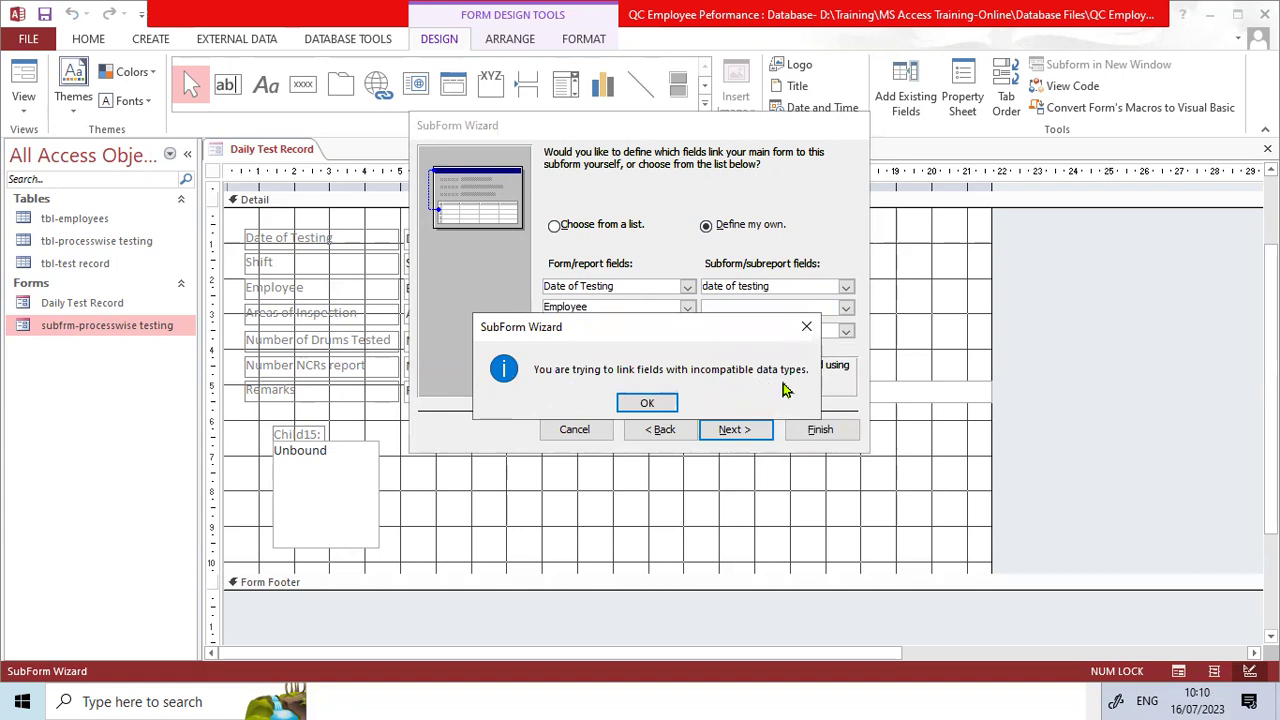
left_click(648, 402)
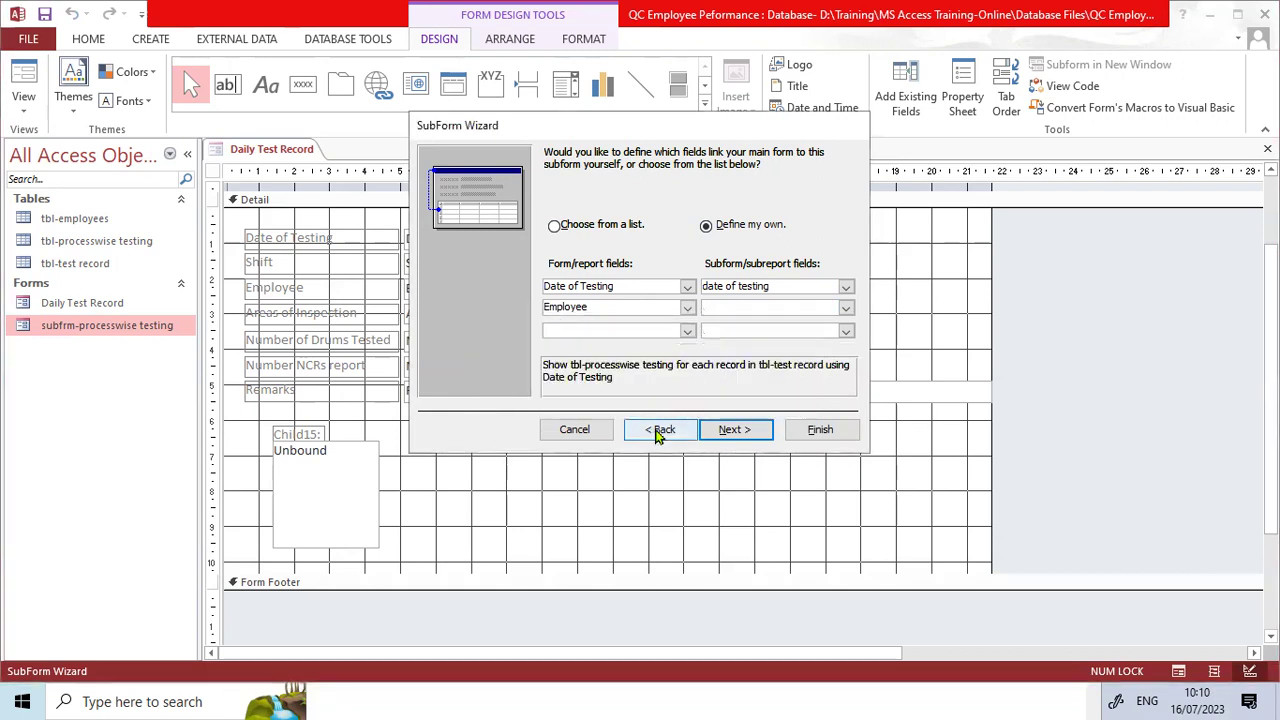
- Cancel the SubForm Wizard and delete the unbound subform control from the Detail section
left_click(574, 429)
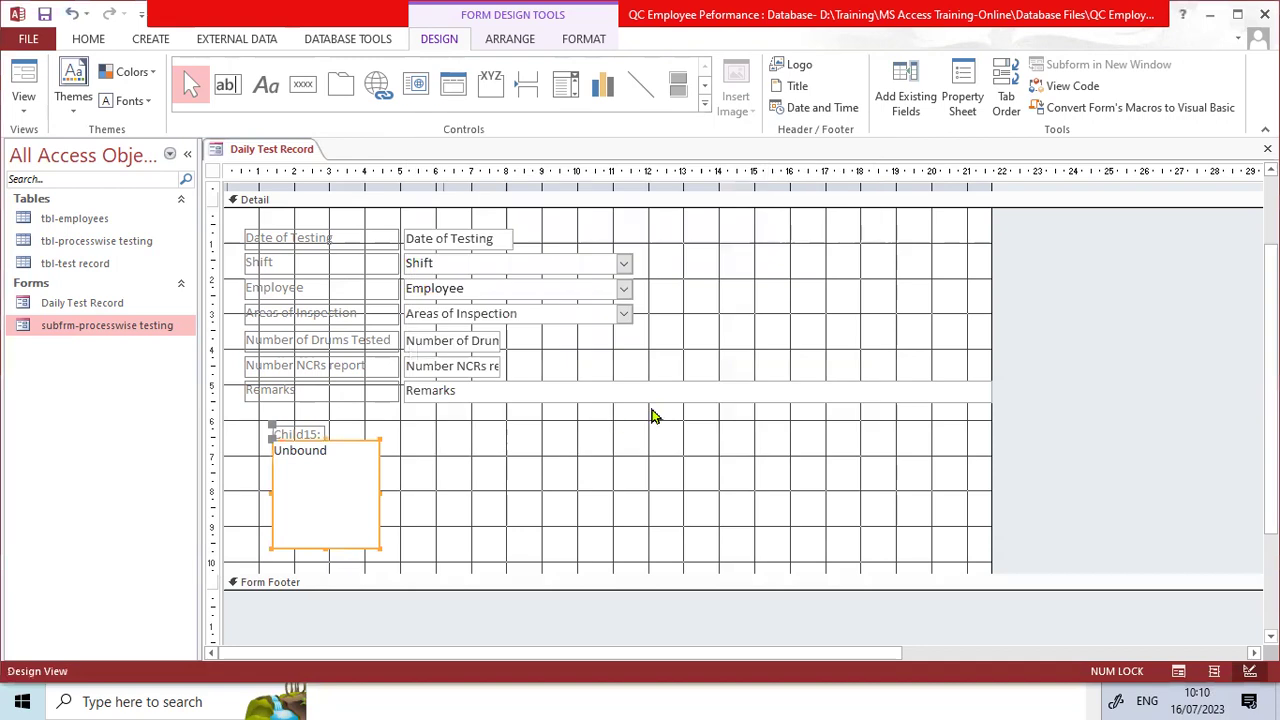
left_click(366, 455)
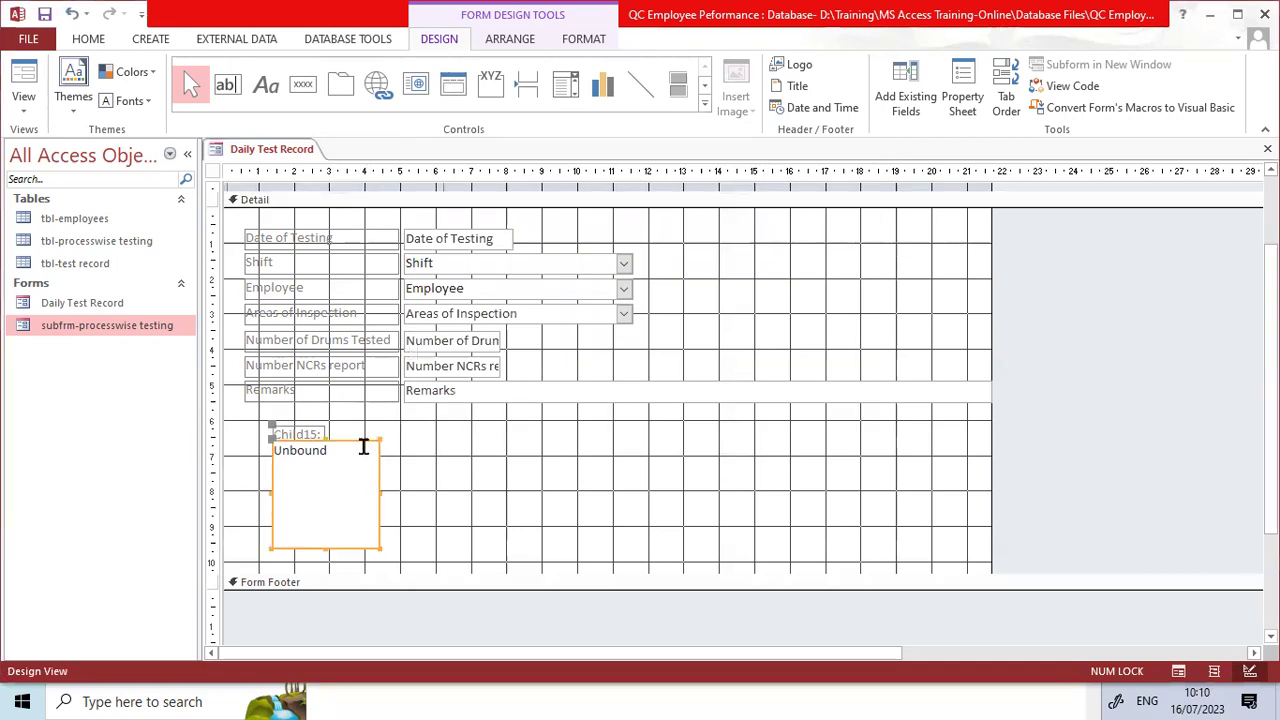
key("Delete")
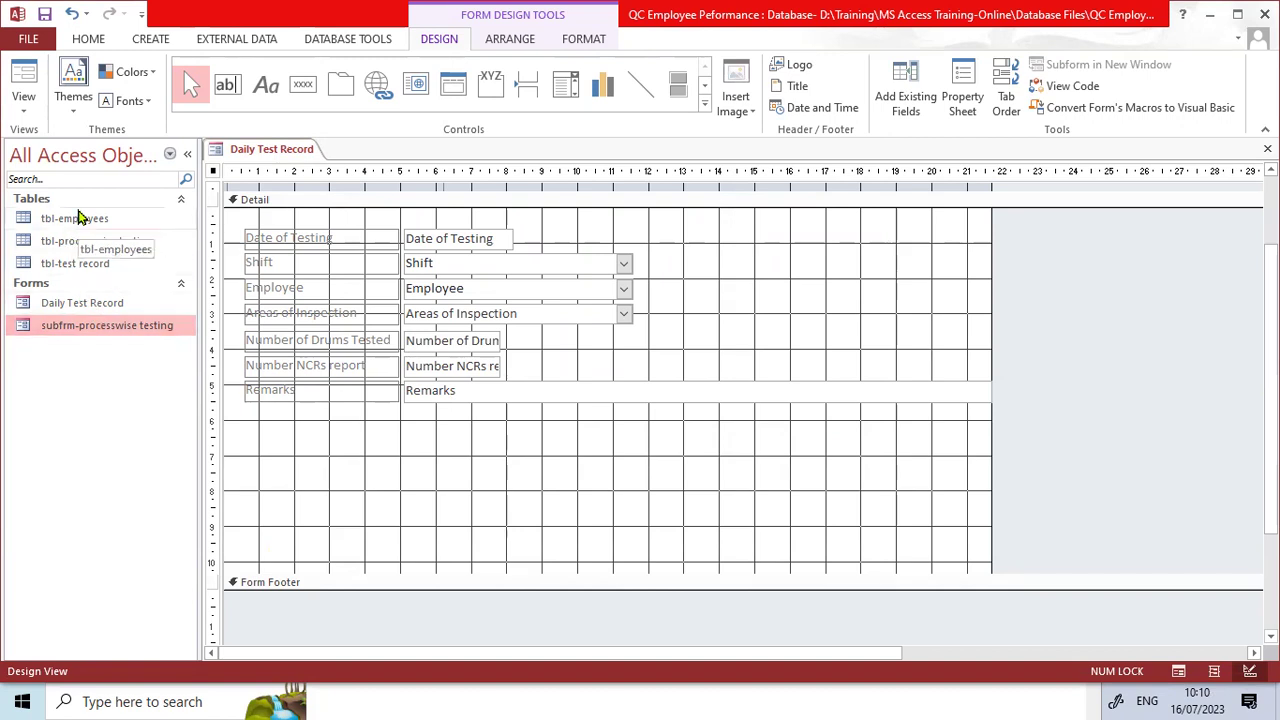
- Open the tbl-test record table and switch it to Design View, accepting read-only access
left_click(80, 225)
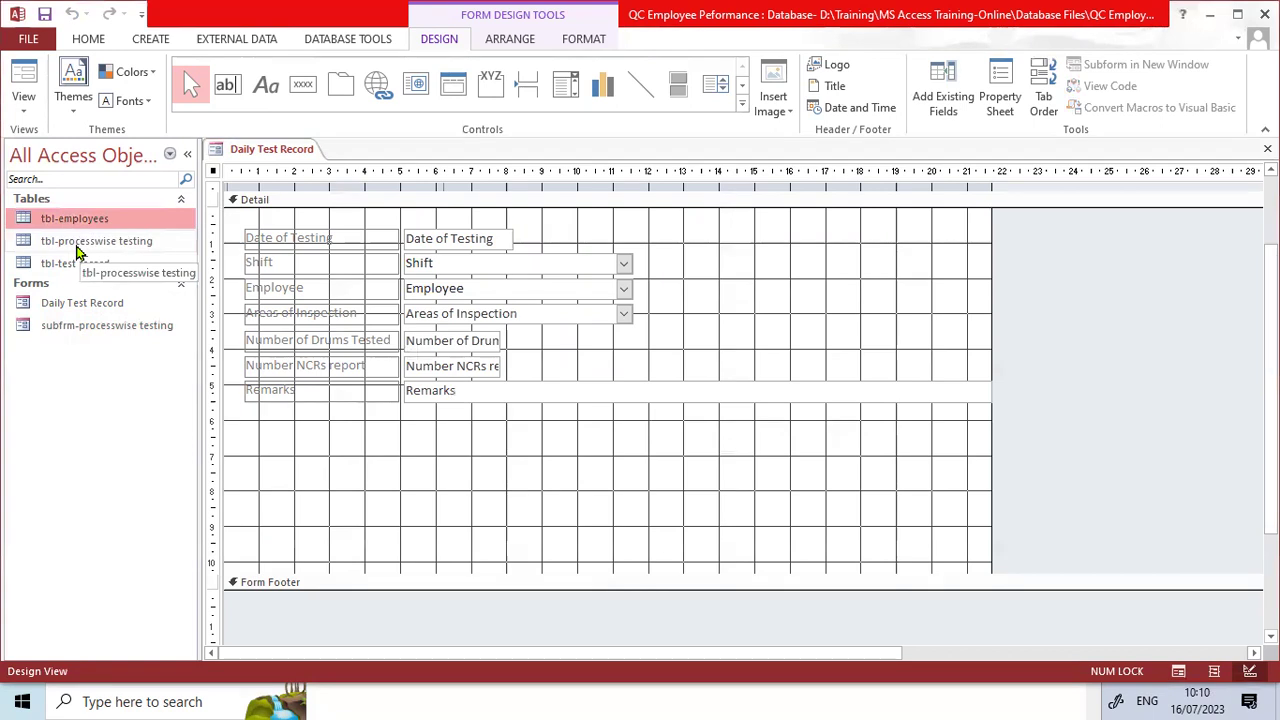
left_click(80, 246)
double_click(80, 265)
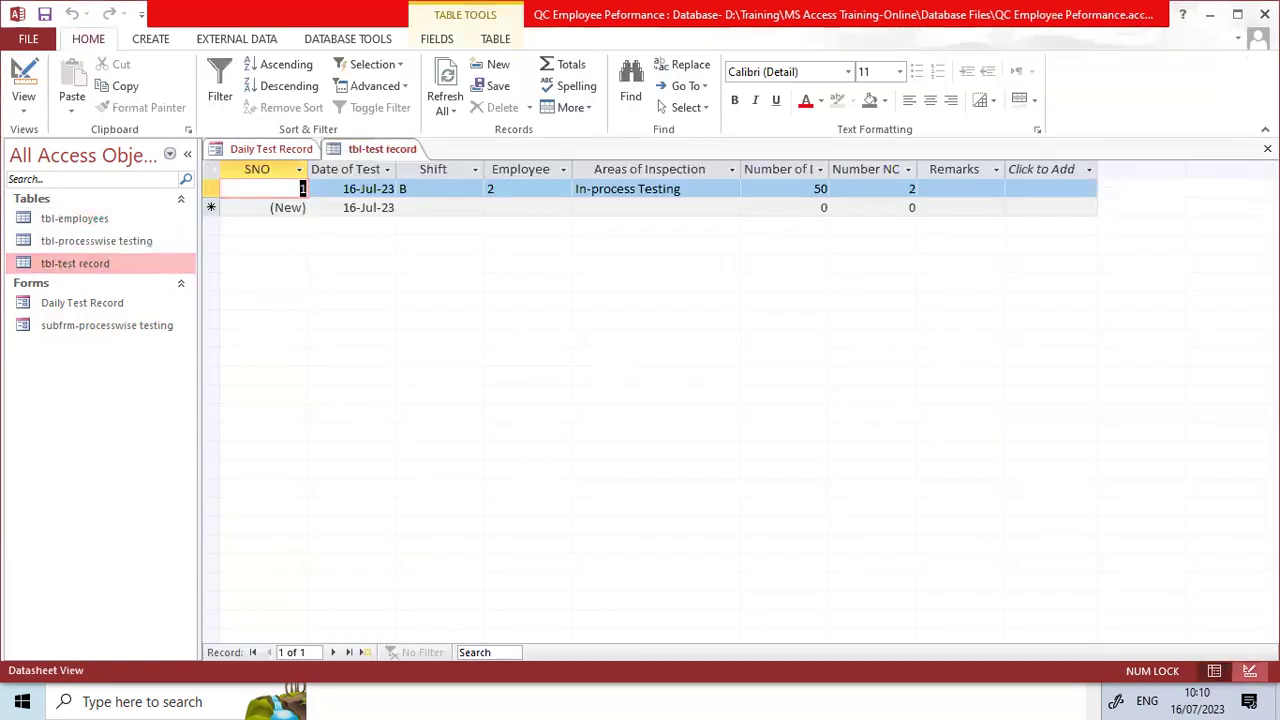
left_click(1249, 671)
left_click(607, 419)
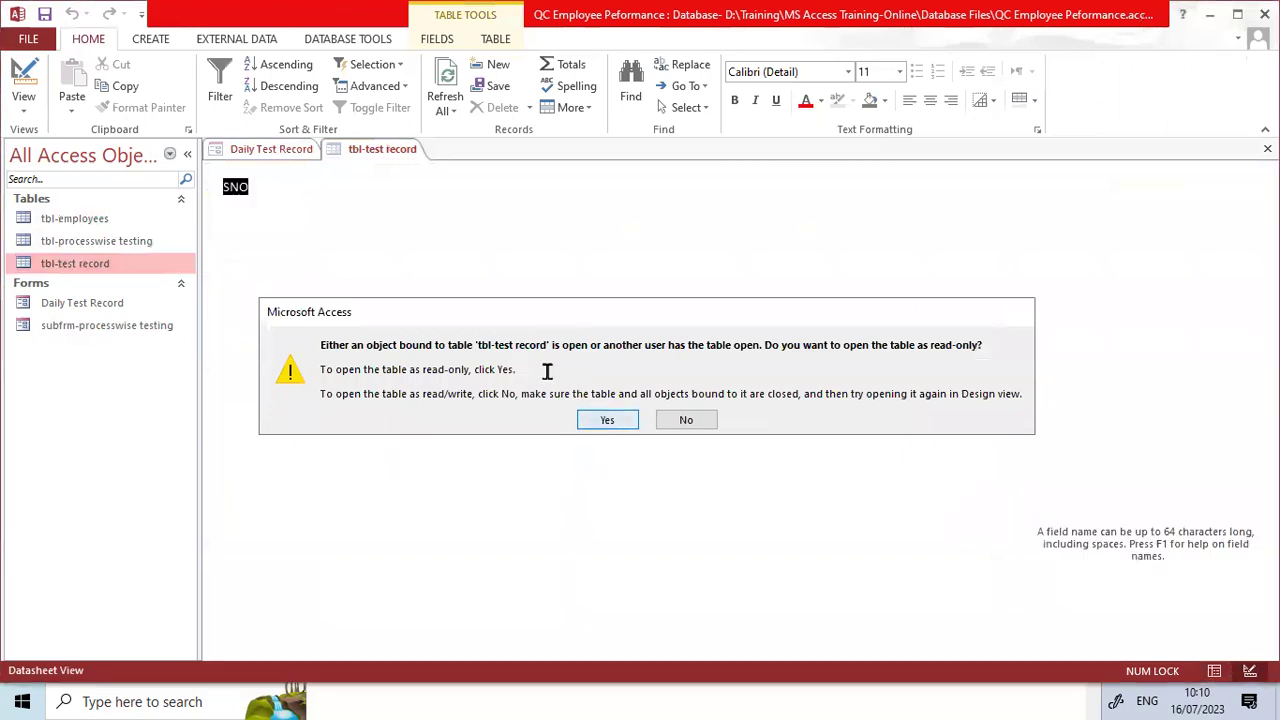
- Close the Daily Test Record form and save its design changes
left_click(272, 149)
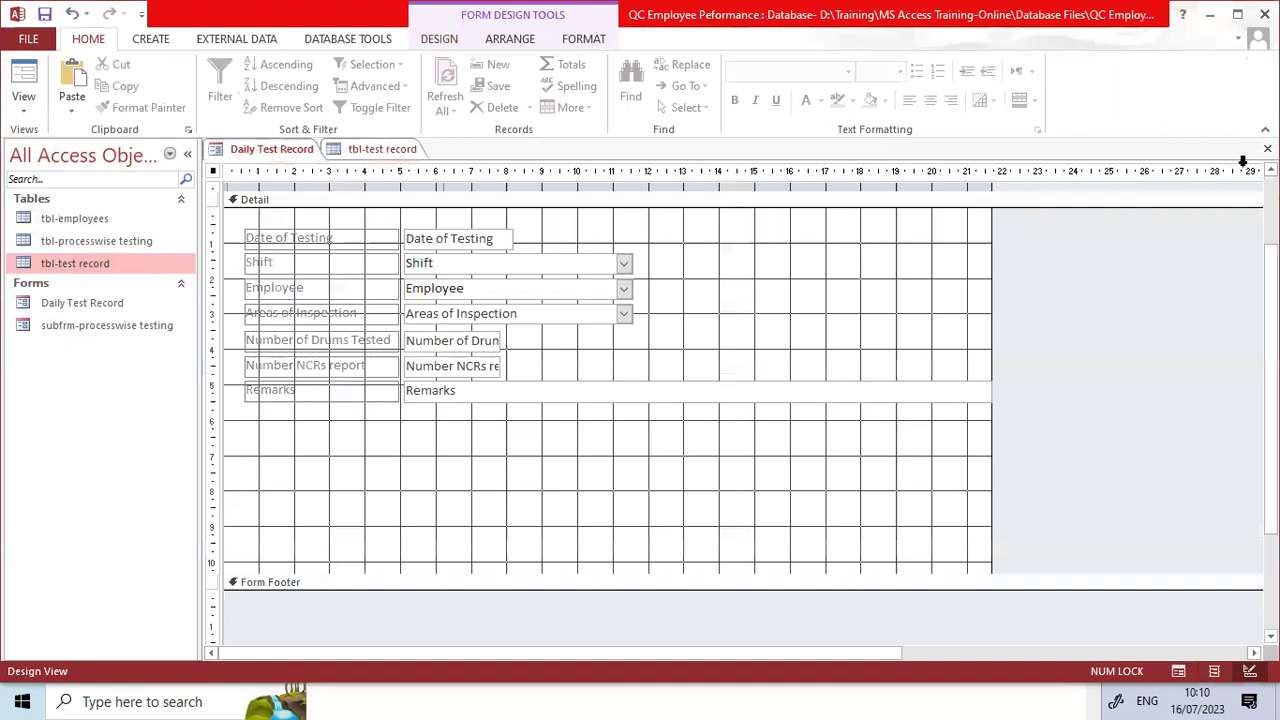
left_click(1267, 148)
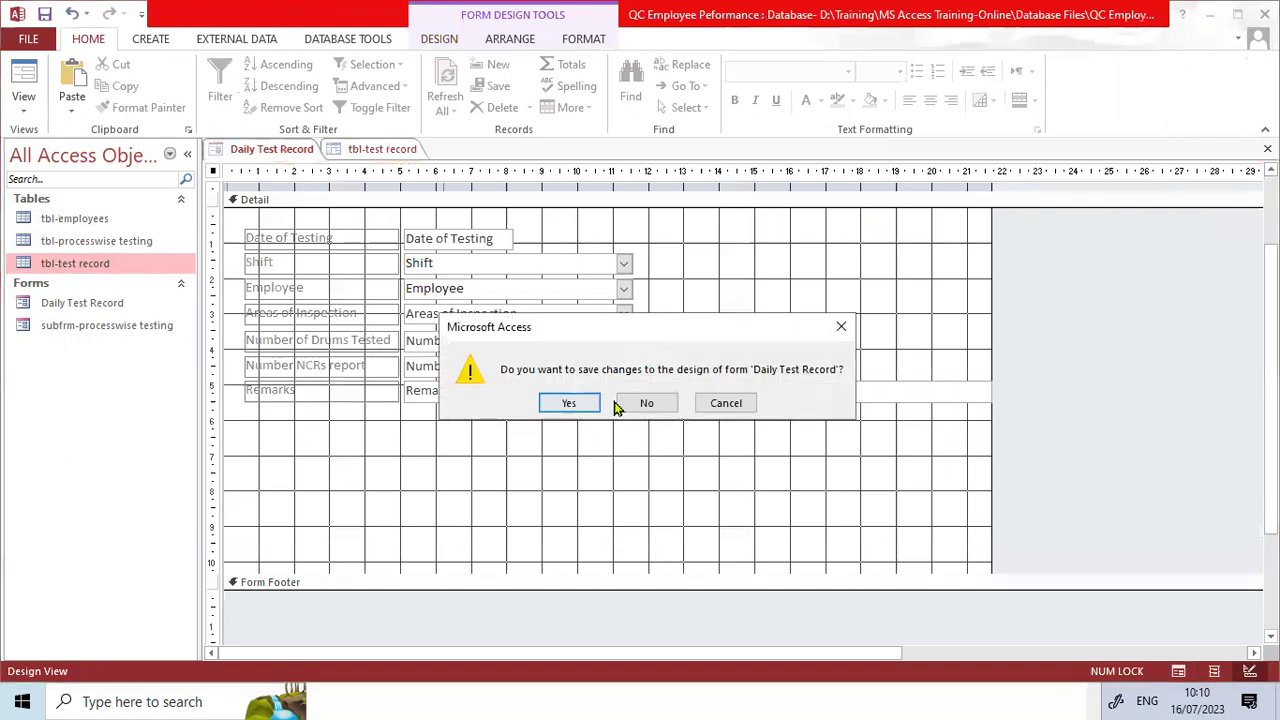
left_click(569, 403)
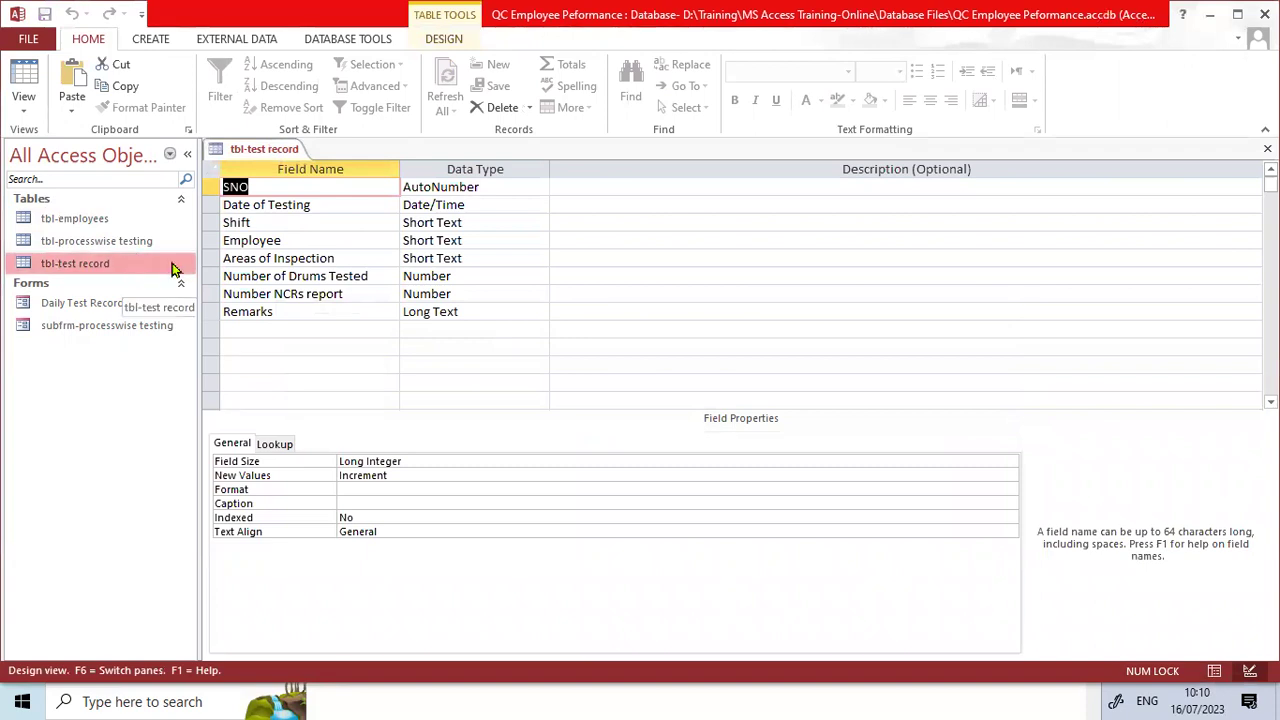
- Examine the data type and lookup properties of the Employee field in tbl-test record
left_click(313, 240)
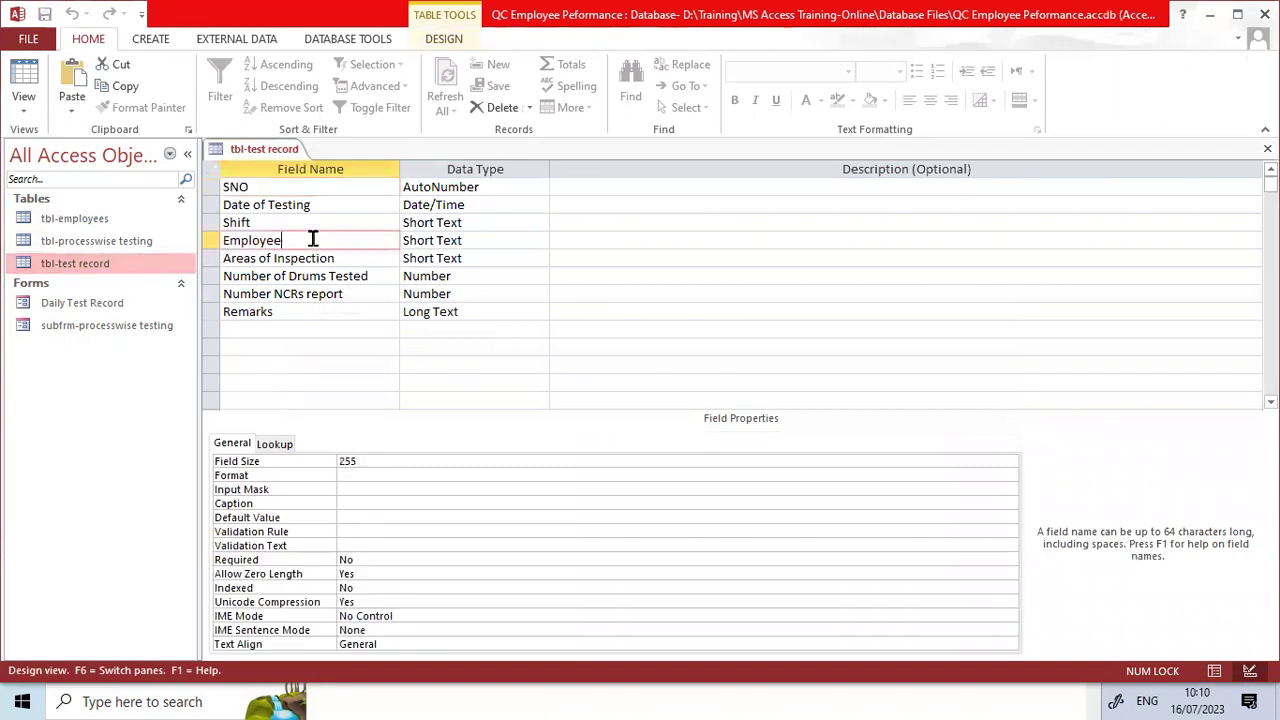
left_click(483, 240)
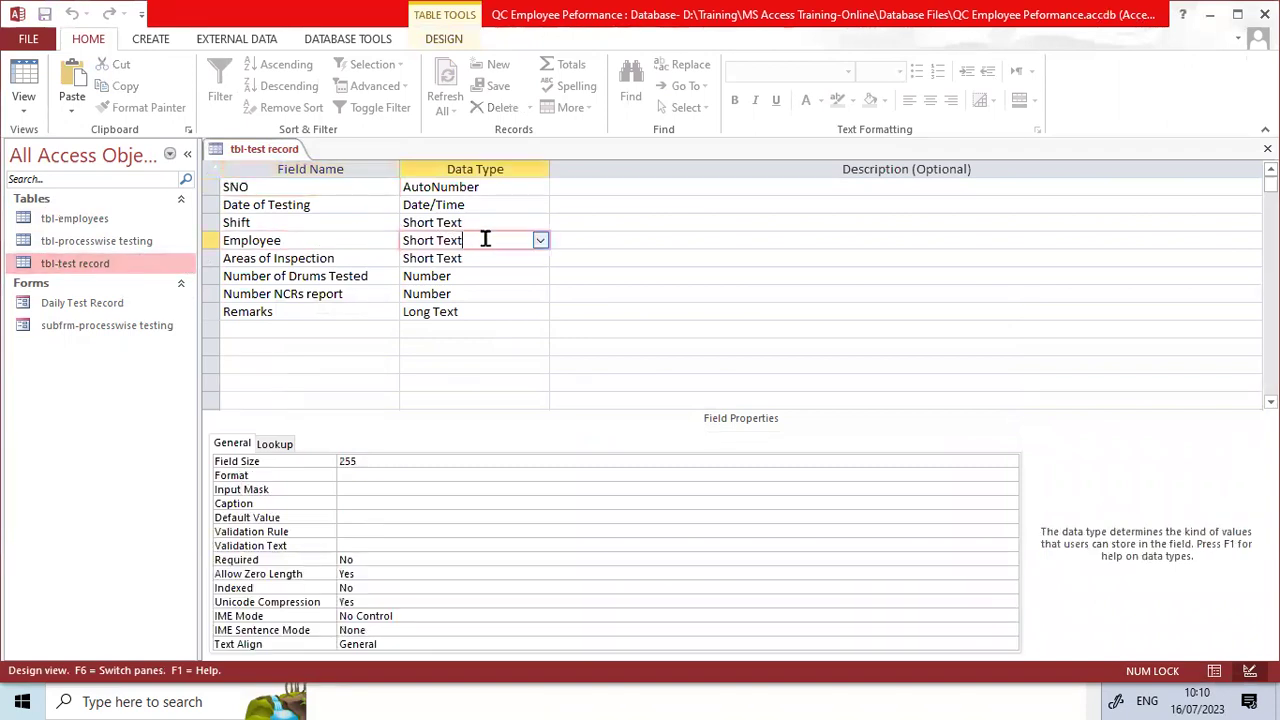
left_click(287, 448)
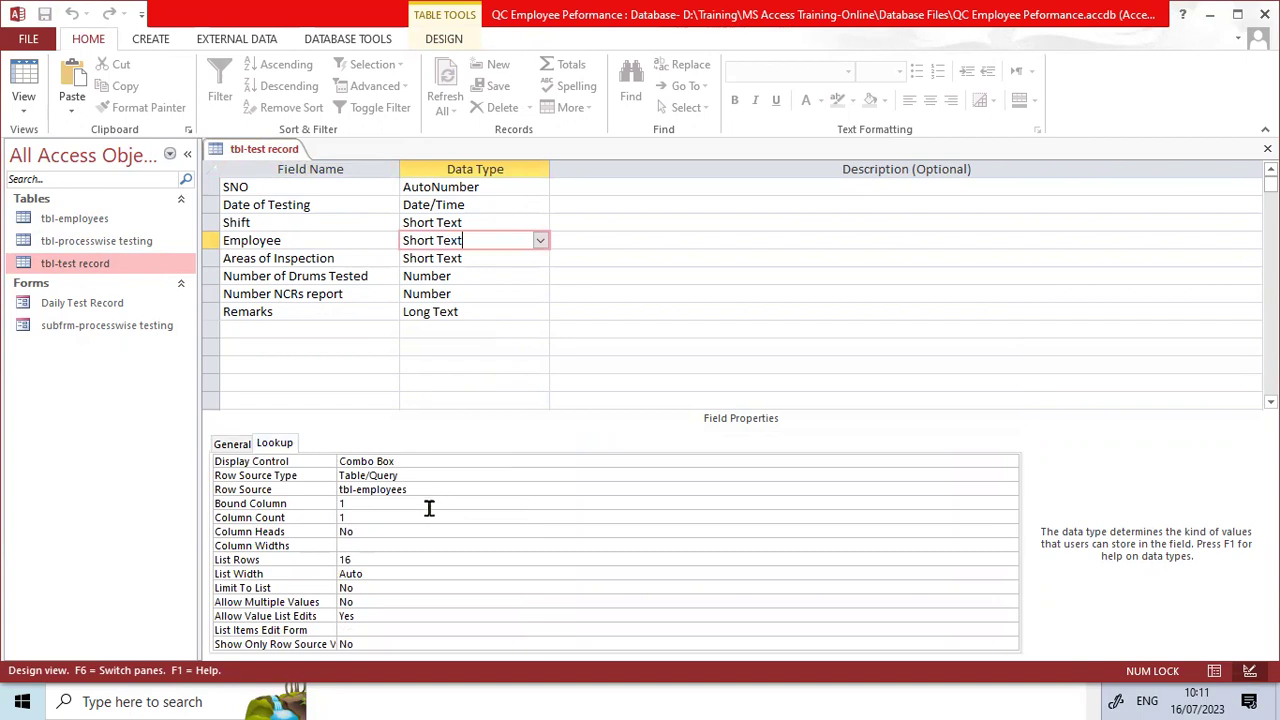
left_click(428, 508)
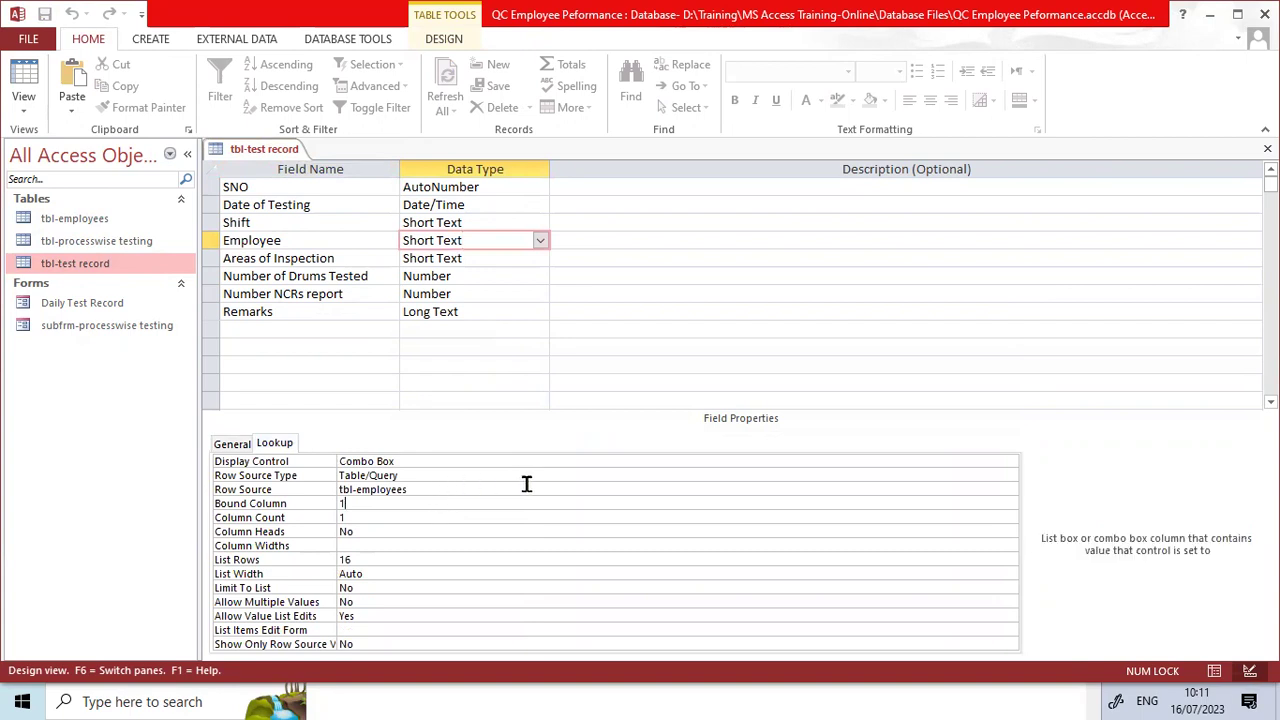
- Open tbl-employees, check the data types of Employee ID and Employee Name in Design View, and close the table
double_click(62, 218)
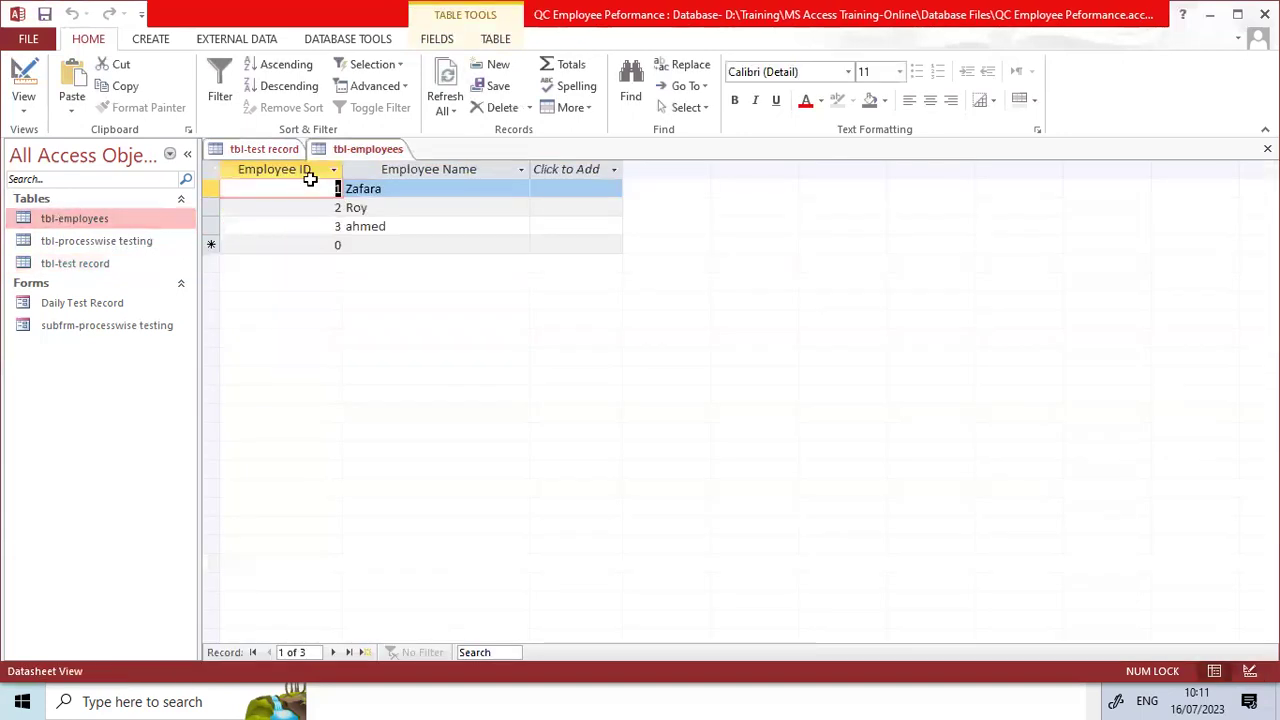
left_click(312, 172)
left_click(390, 166)
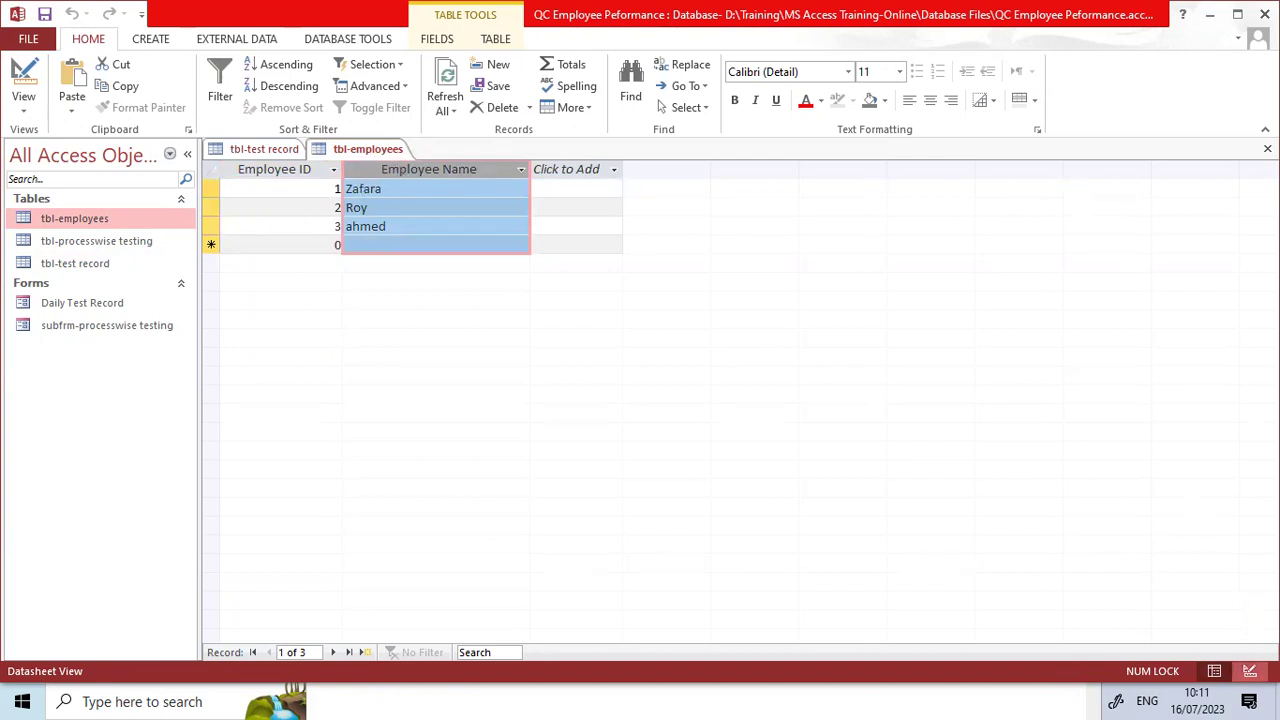
left_click(1250, 671)
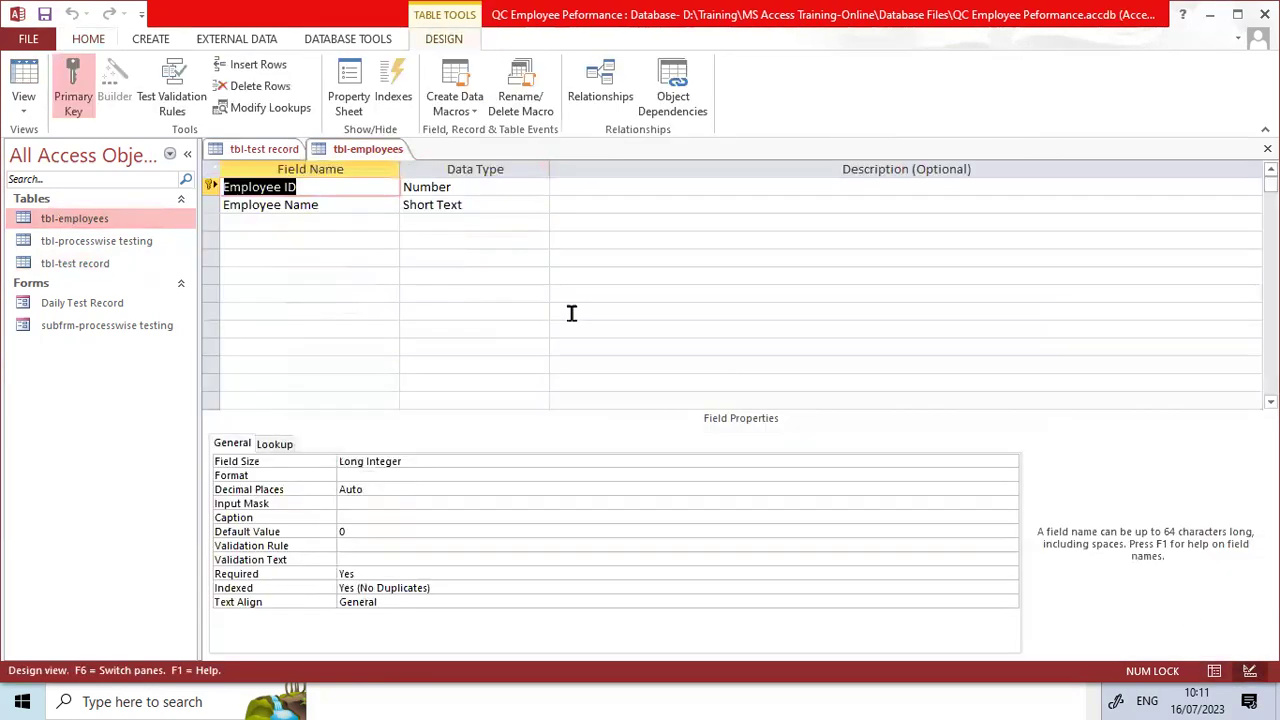
left_click(358, 200)
left_click(431, 203)
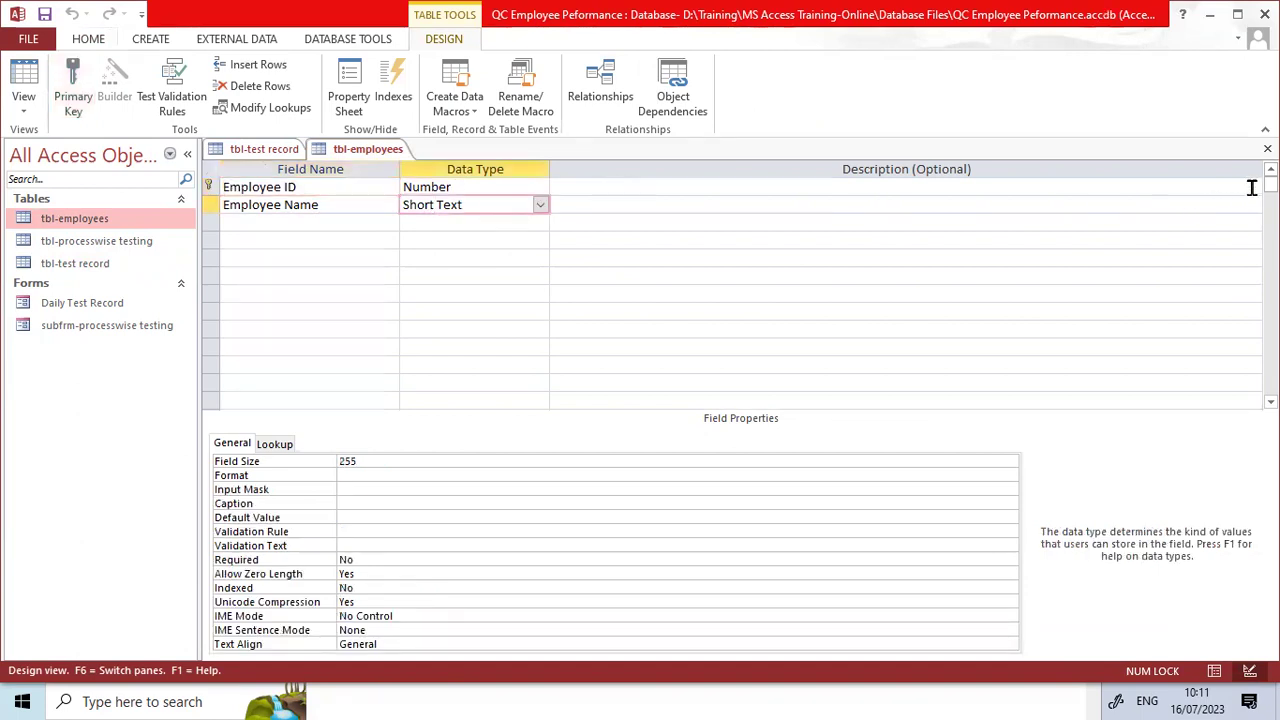
left_click(1267, 148)
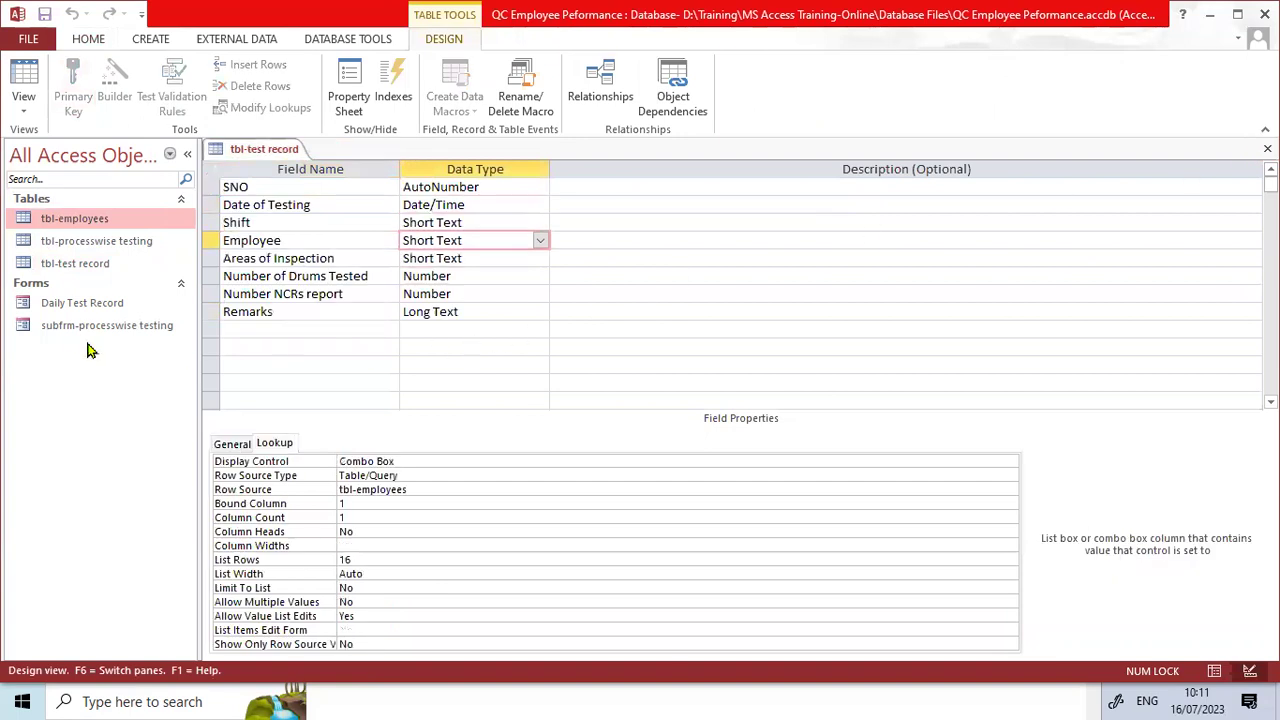
- Try to change the Employee field's data type to Number in the read-only tbl-test record design
left_click(80, 267)
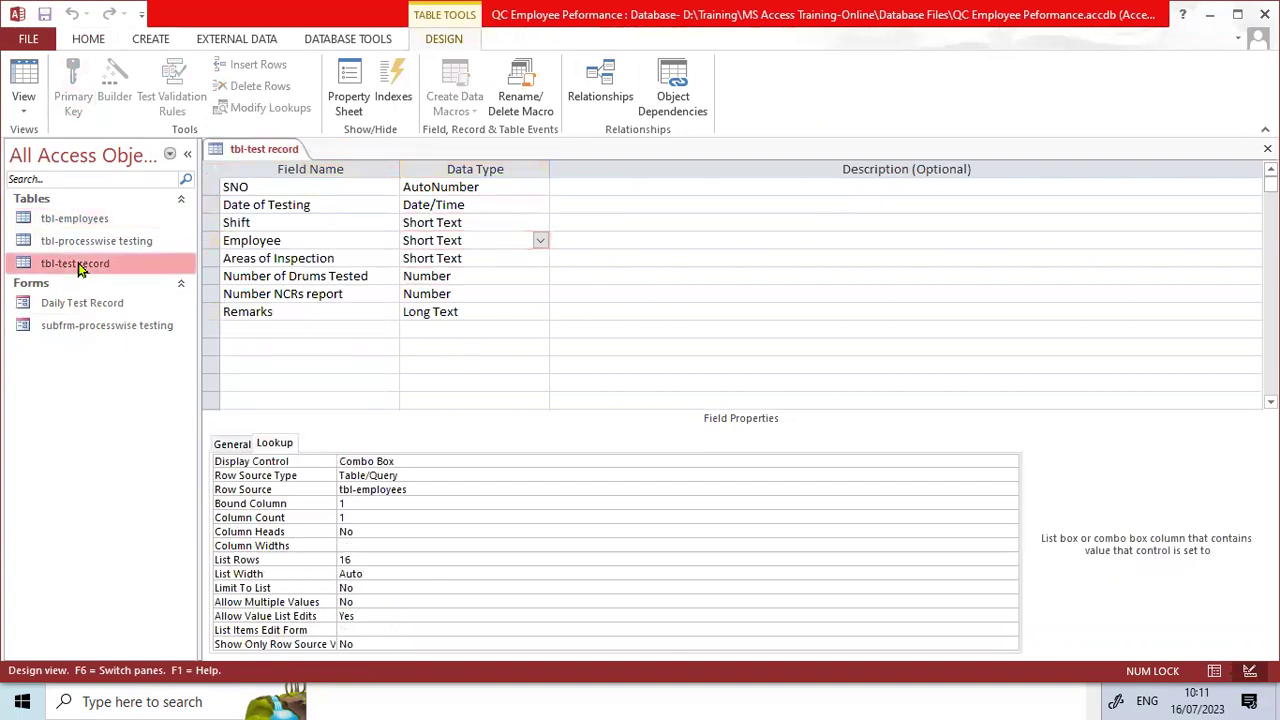
left_click(84, 248)
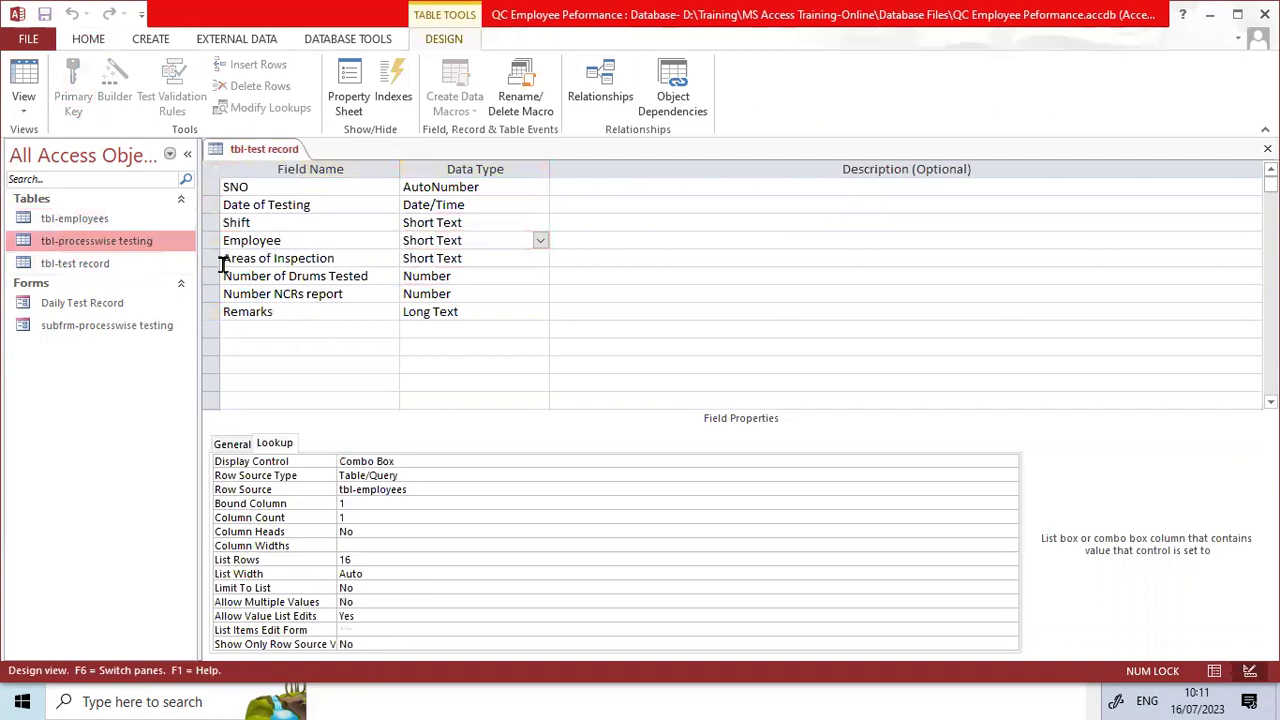
left_click(312, 240)
left_click(539, 243)
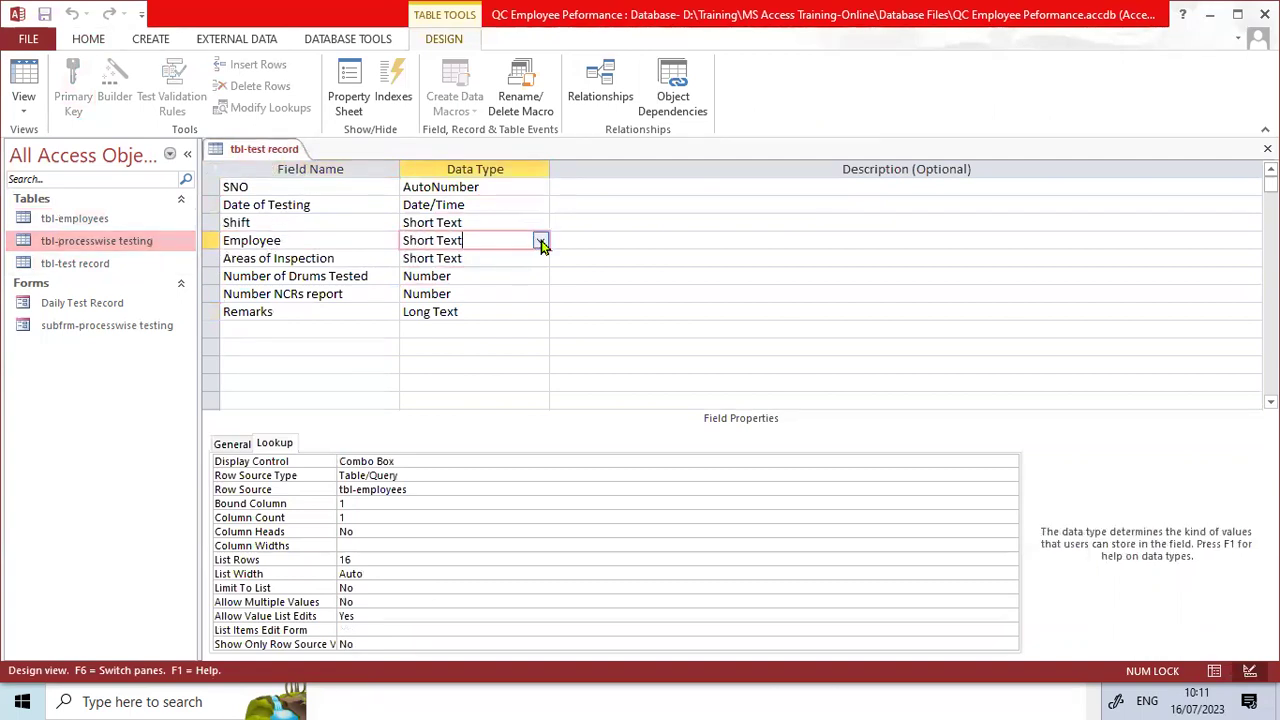
left_click(540, 242)
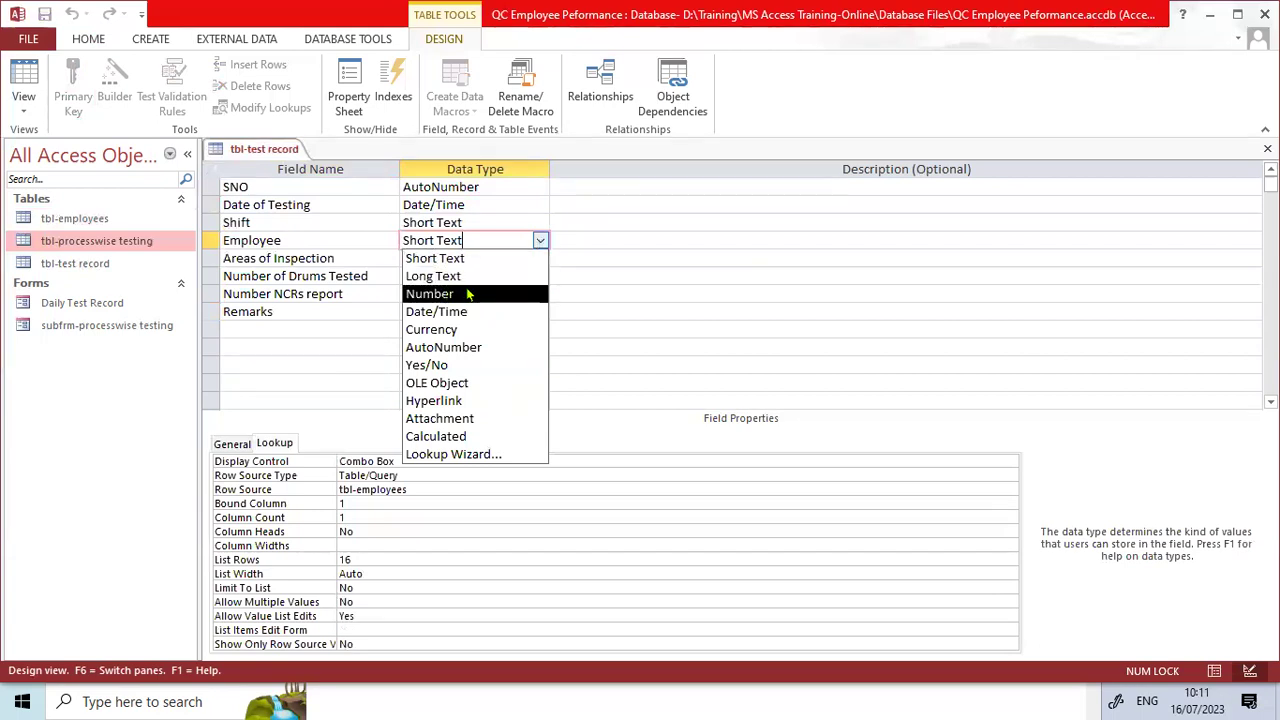
left_click(622, 248)
left_click(506, 244)
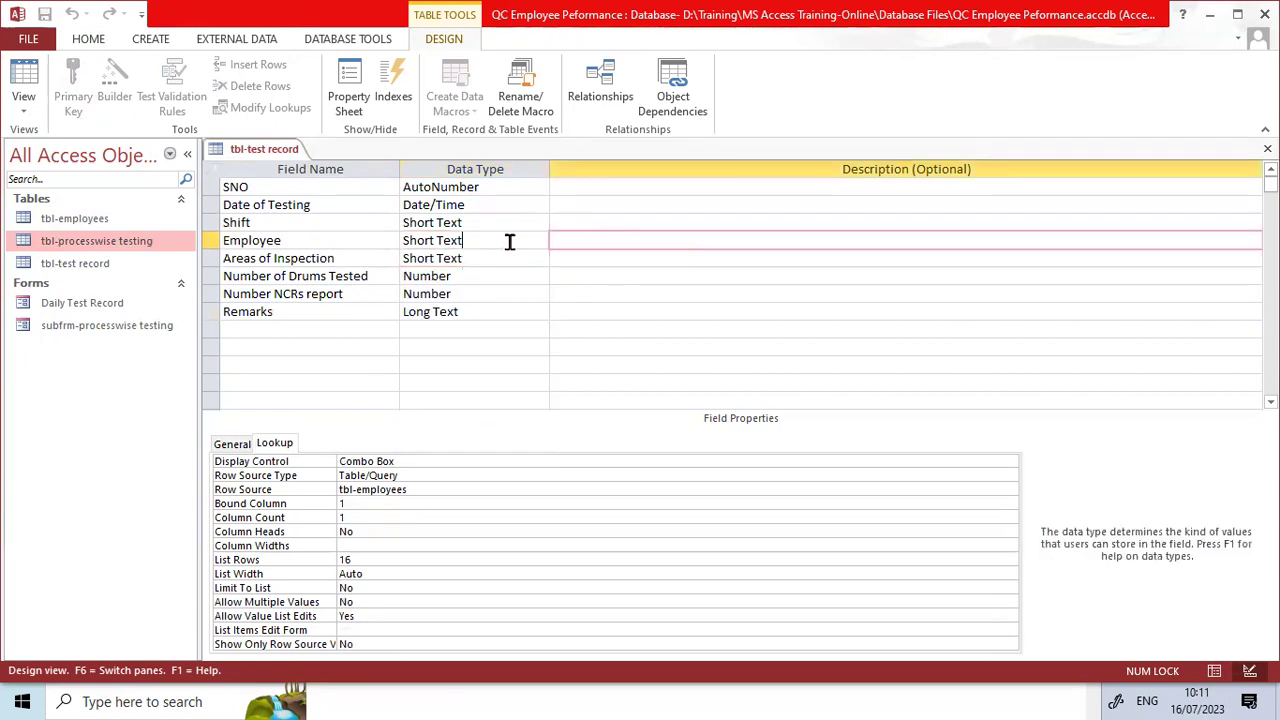
left_click(540, 241)
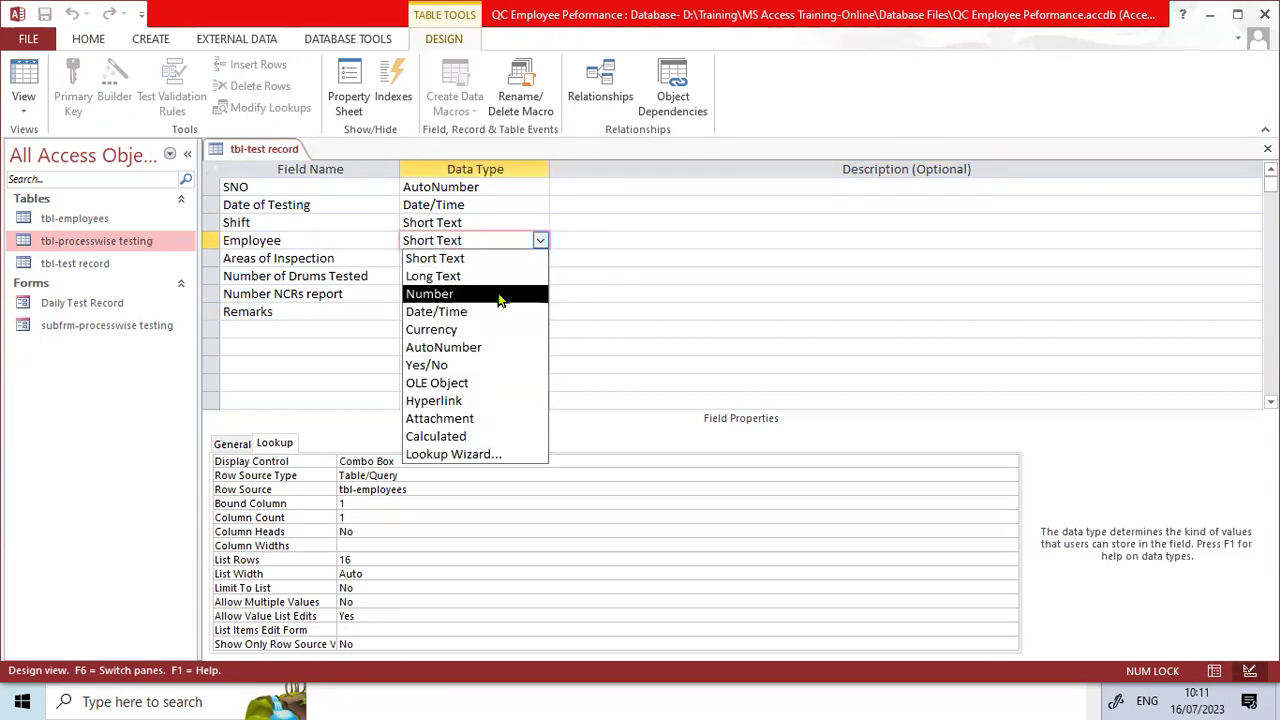
left_click(625, 249)
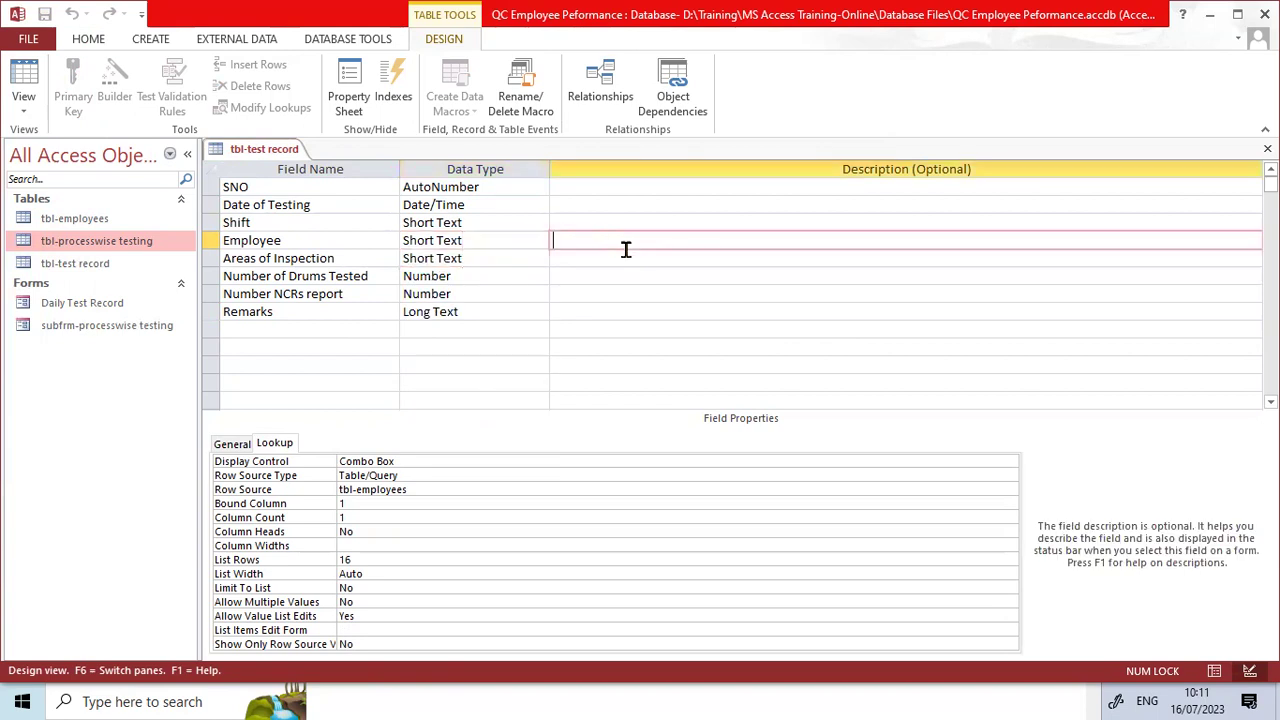
- Close and reopen tbl-test record in Design View, set the Employee field's data type to Number, and check its lookup properties
left_click(1267, 148)
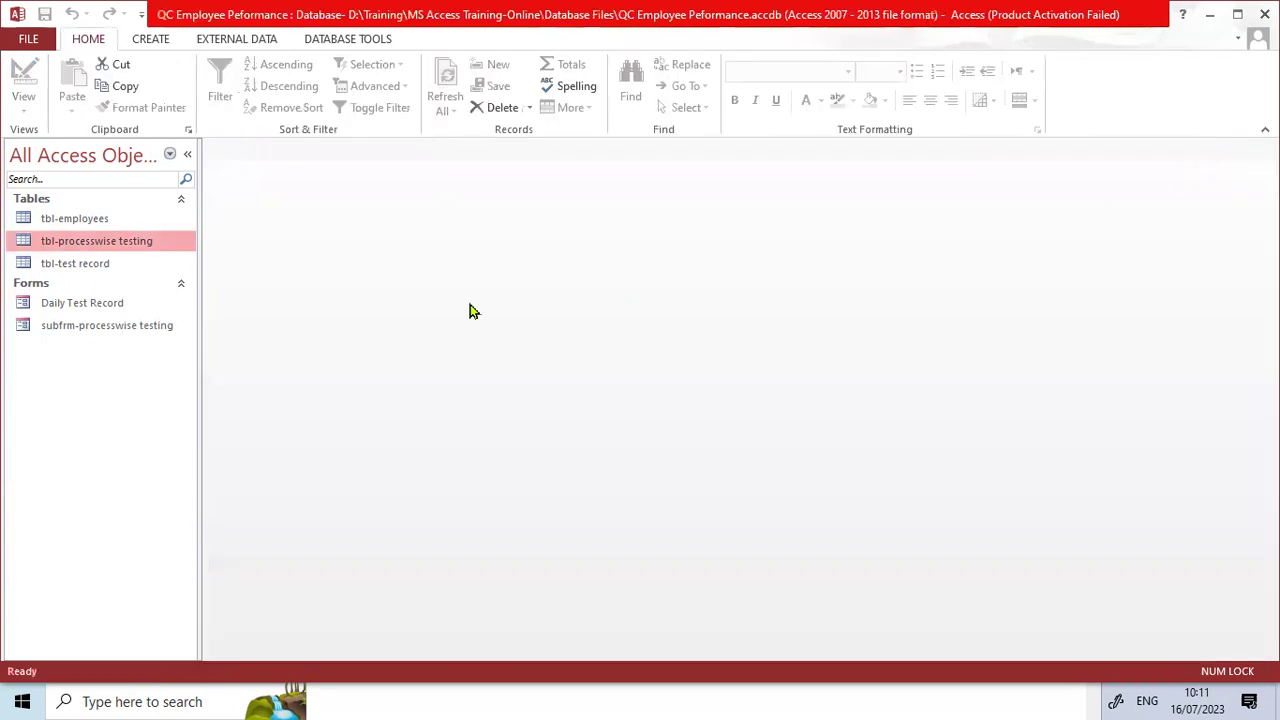
double_click(82, 264)
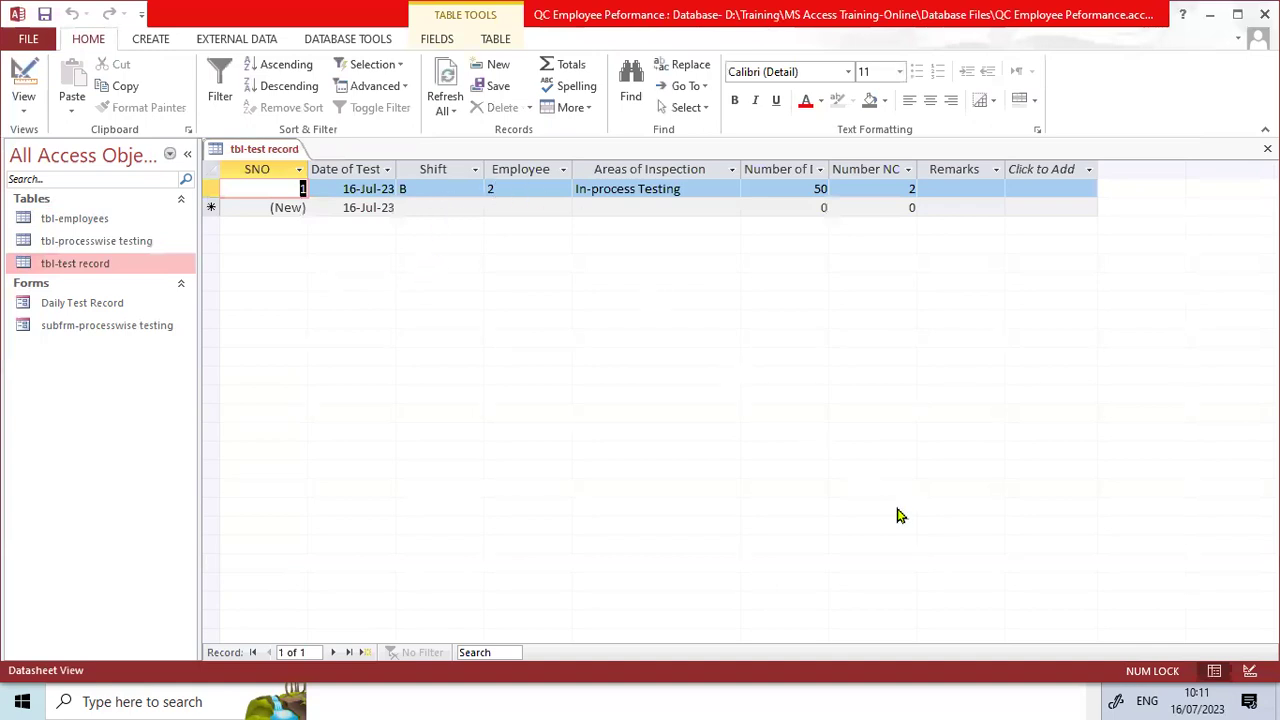
left_click(1249, 670)
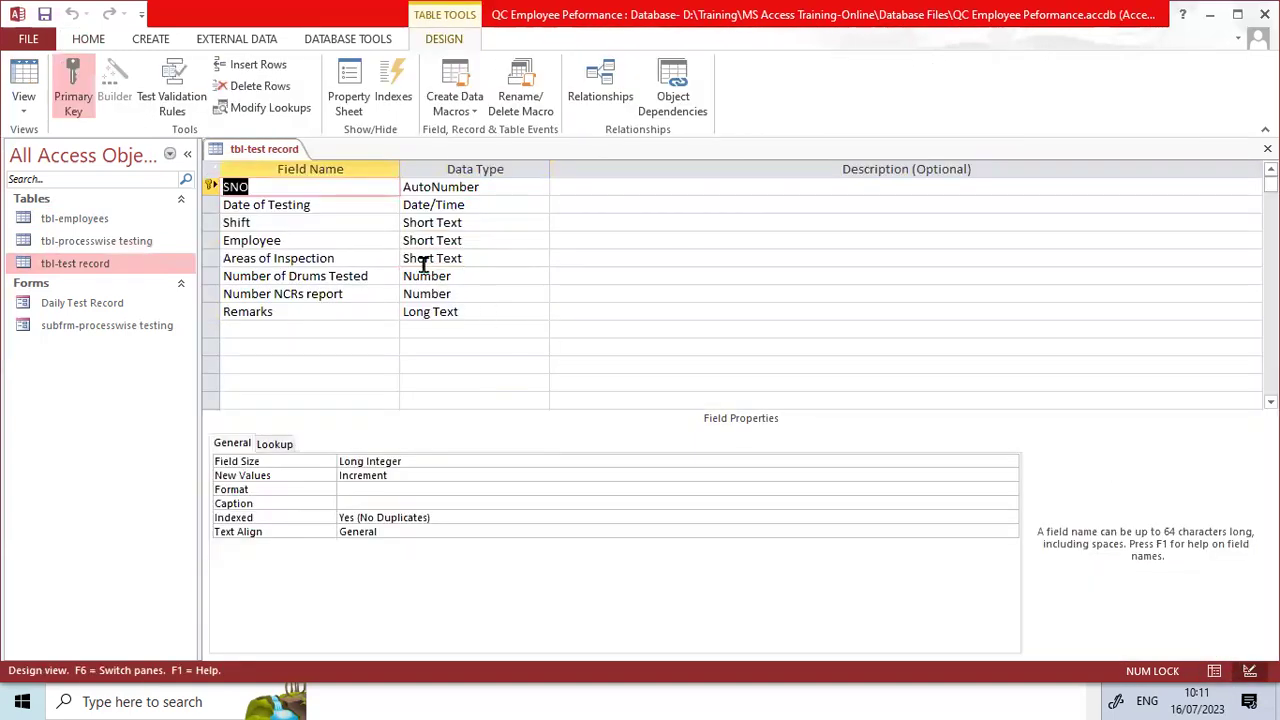
left_click(497, 241)
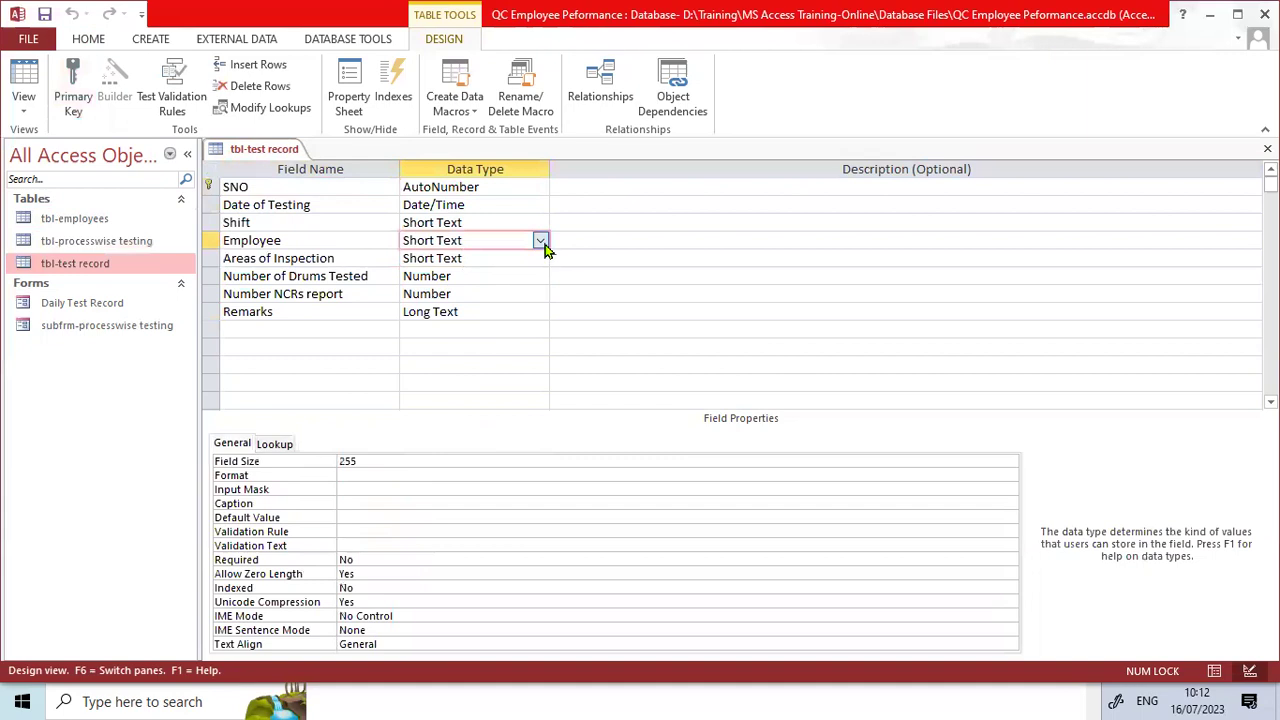
left_click(540, 241)
left_click(503, 293)
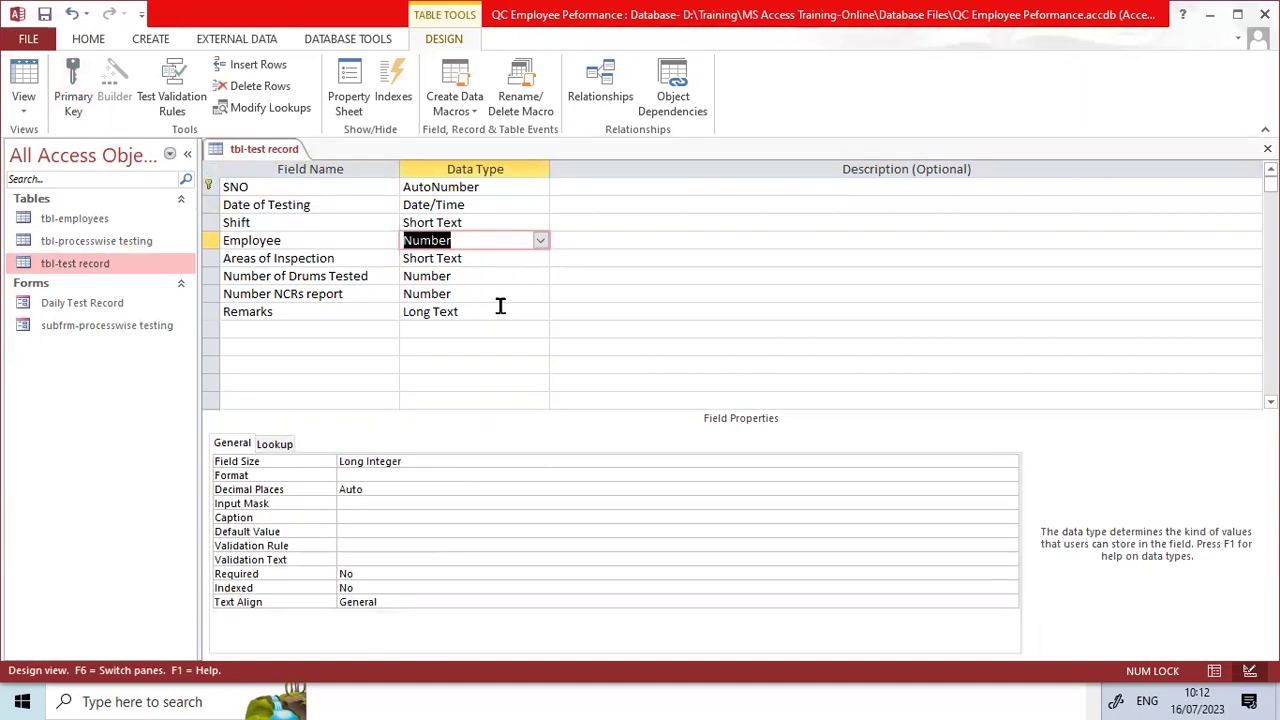
left_click(274, 444)
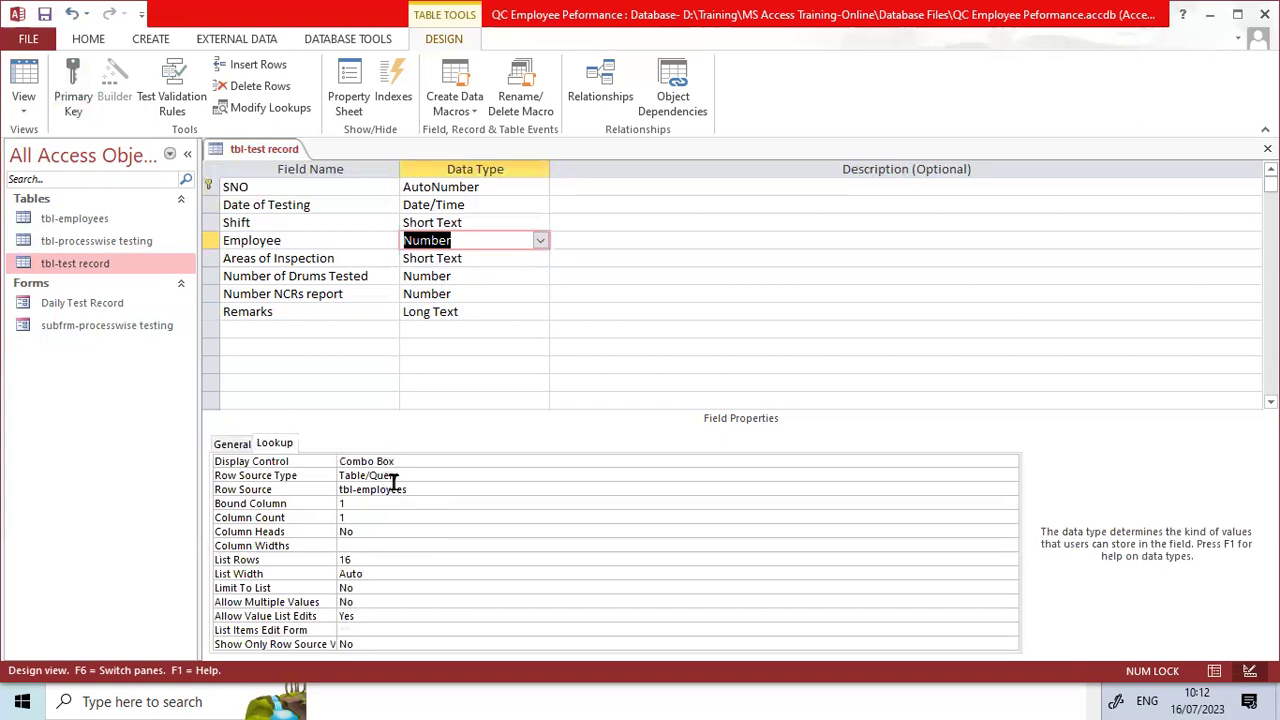
- Close tbl-test record, saving the design changes and accepting the possible data loss
left_click(1267, 148)
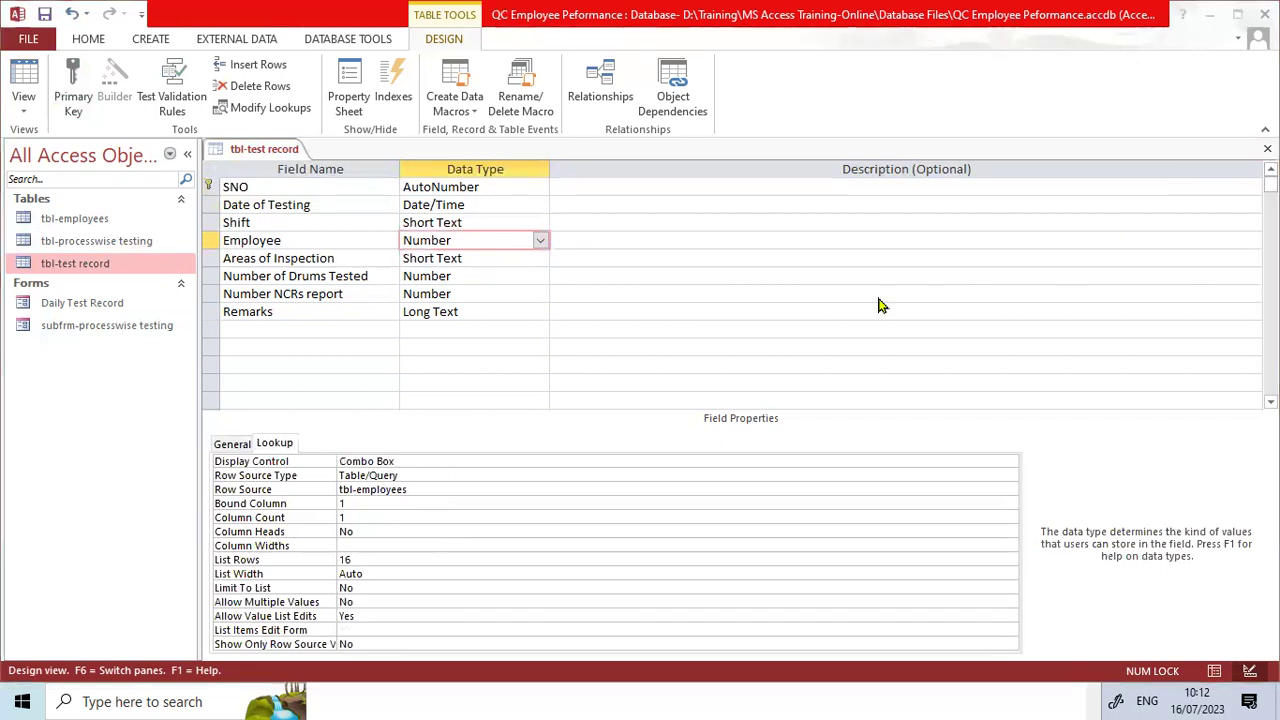
left_click(547, 398)
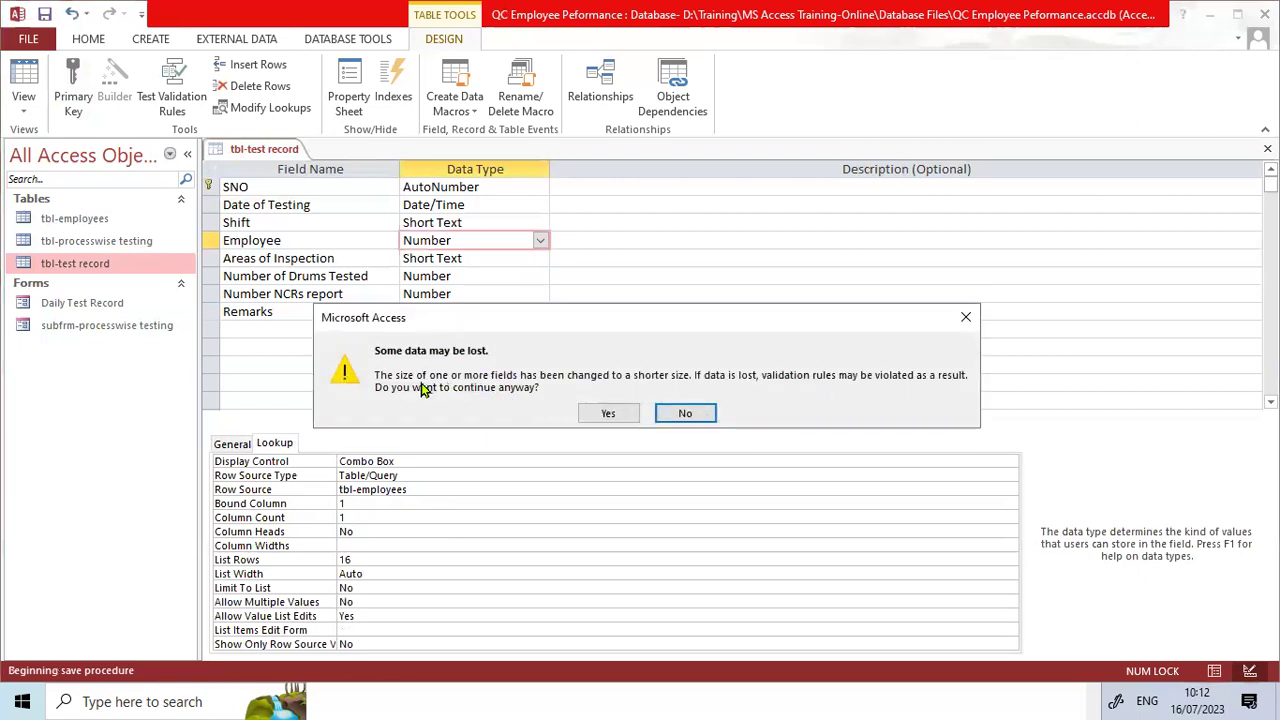
left_click(595, 414)
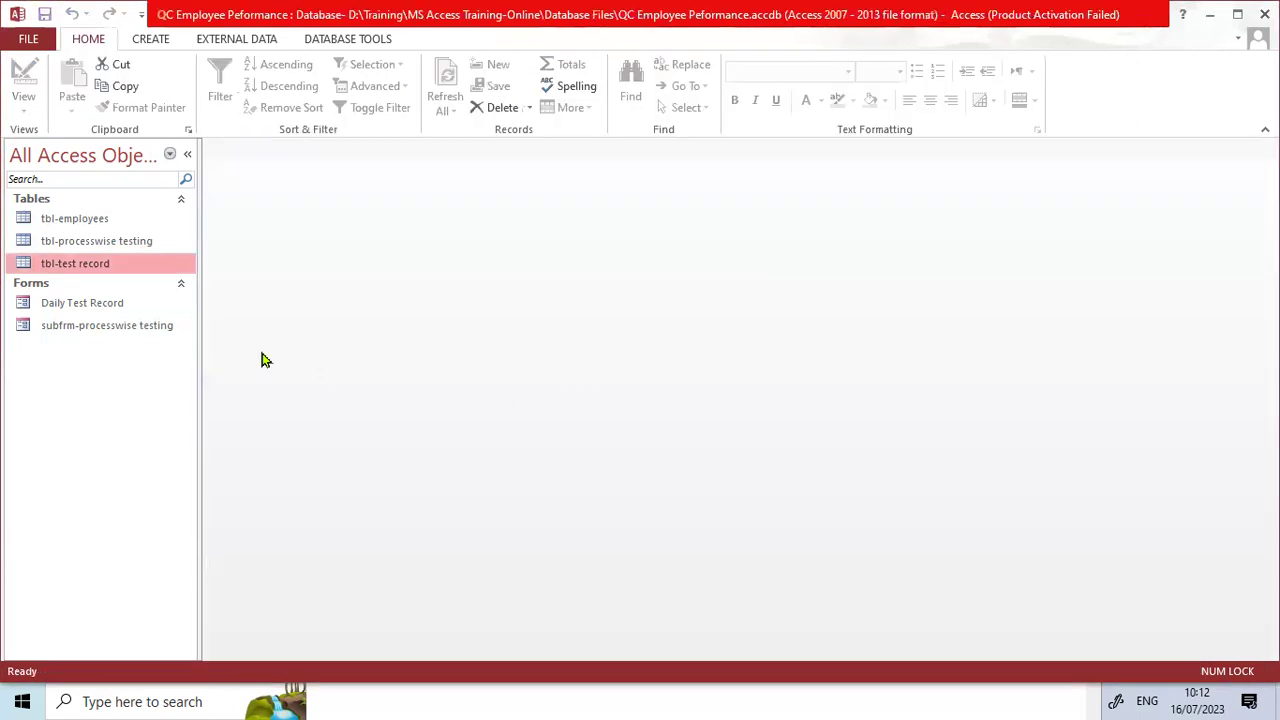
- Reopen tbl-test record in Datasheet View, check the Employee column in the existing and new rows, and close the table
double_click(75, 263)
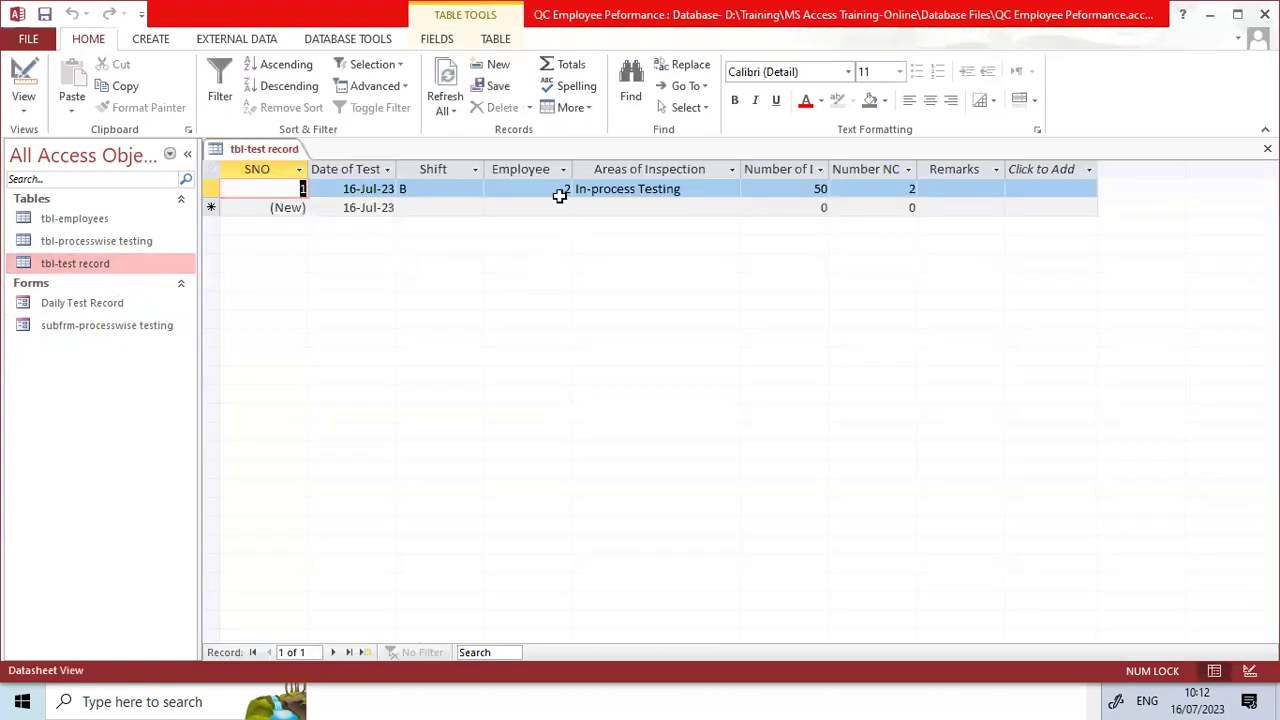
left_click(530, 190)
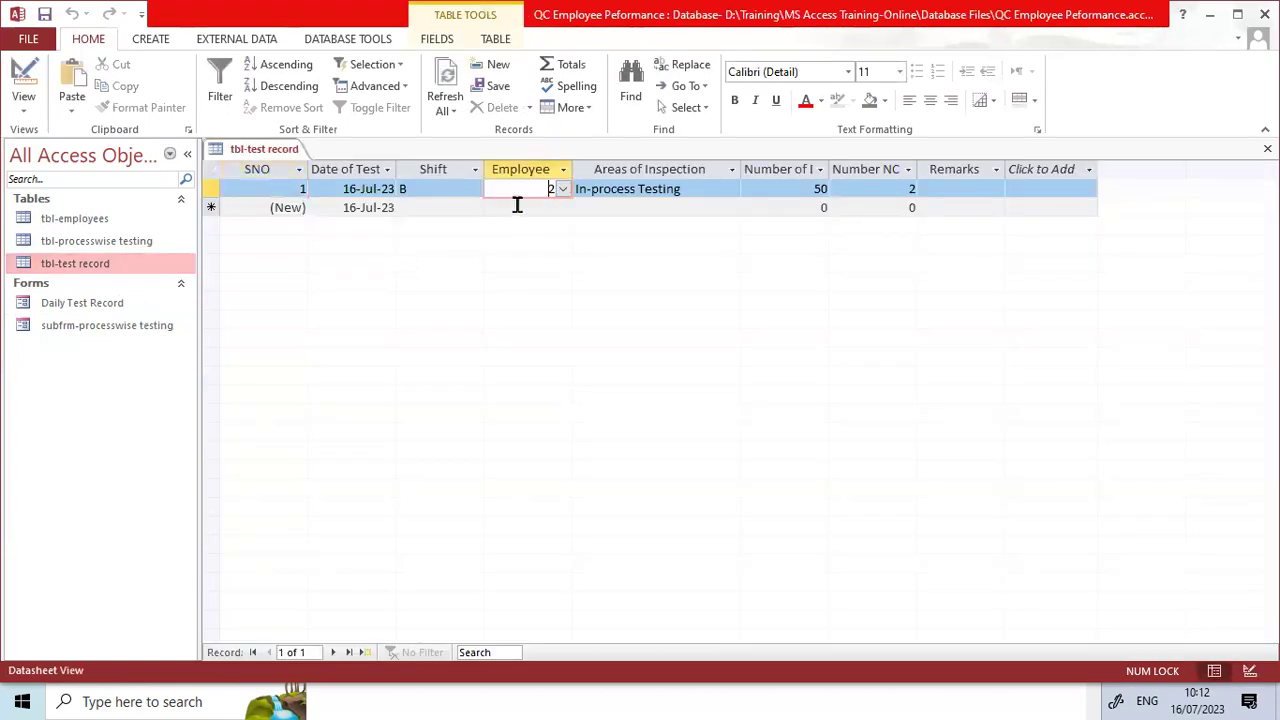
left_click(517, 205)
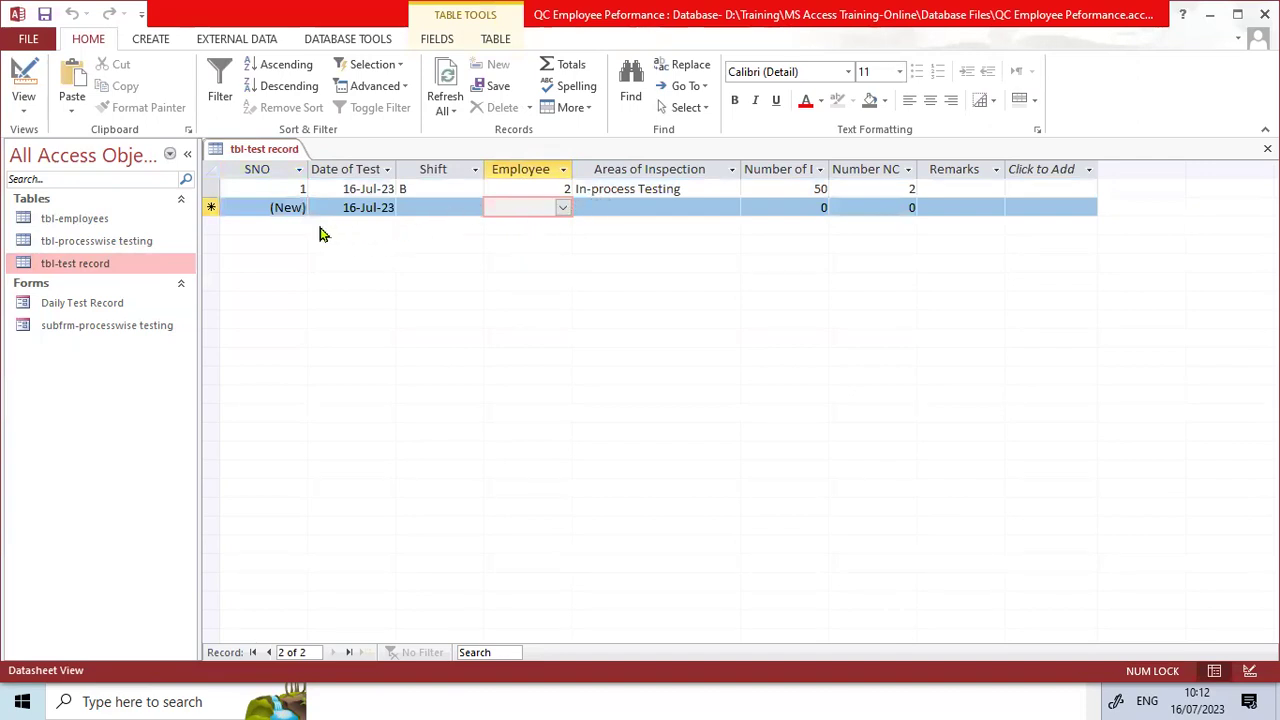
left_click(1268, 148)
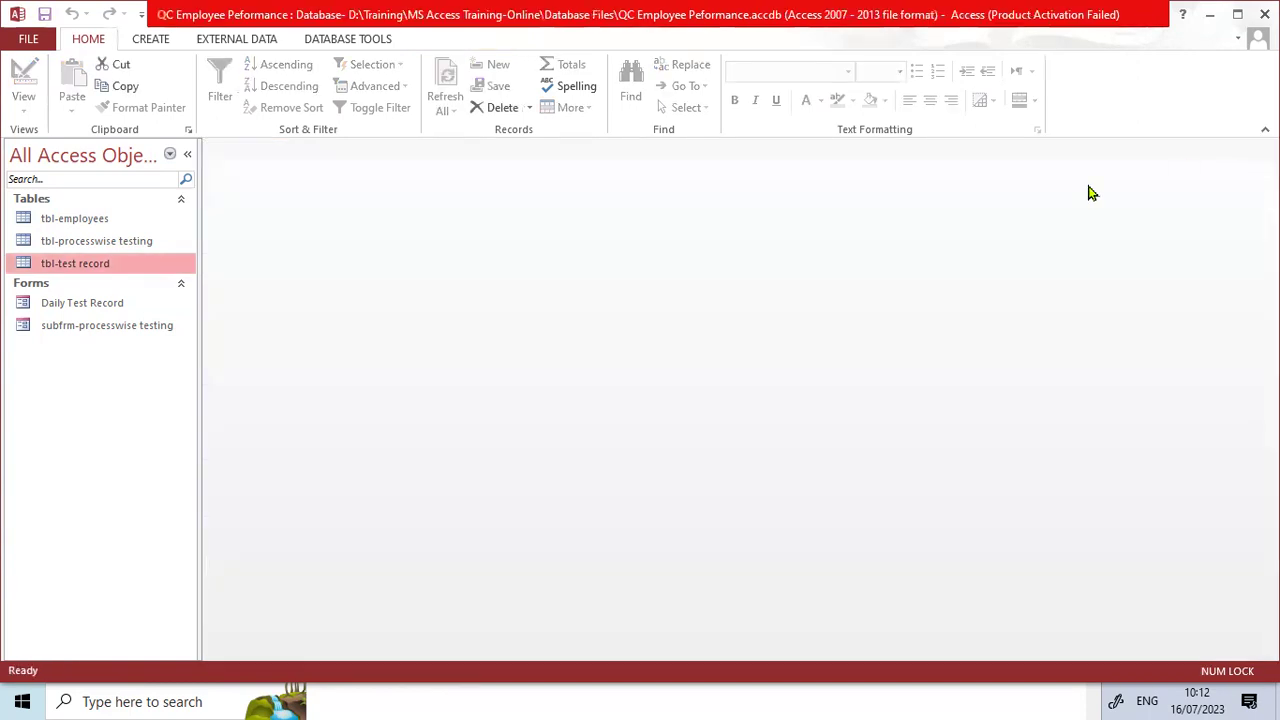
- Open the Daily Test Record form, check the Employee choices, and switch the form to Design View
double_click(89, 308)
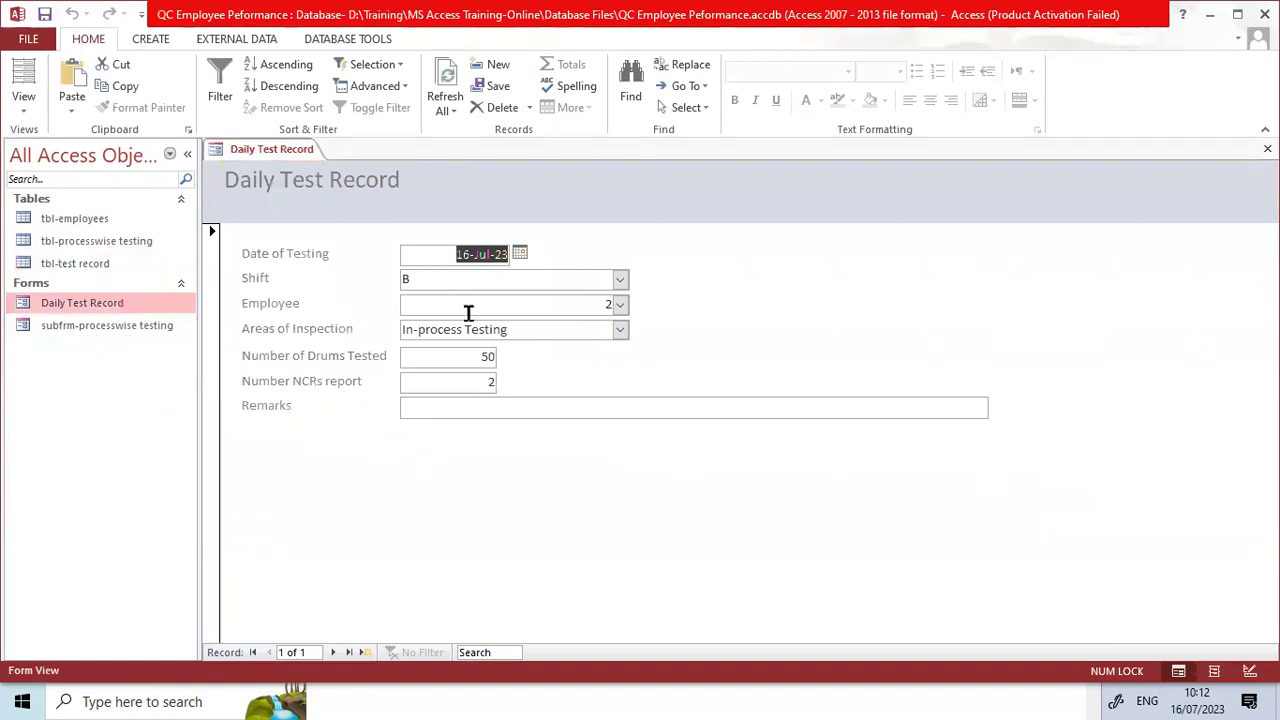
left_click(620, 305)
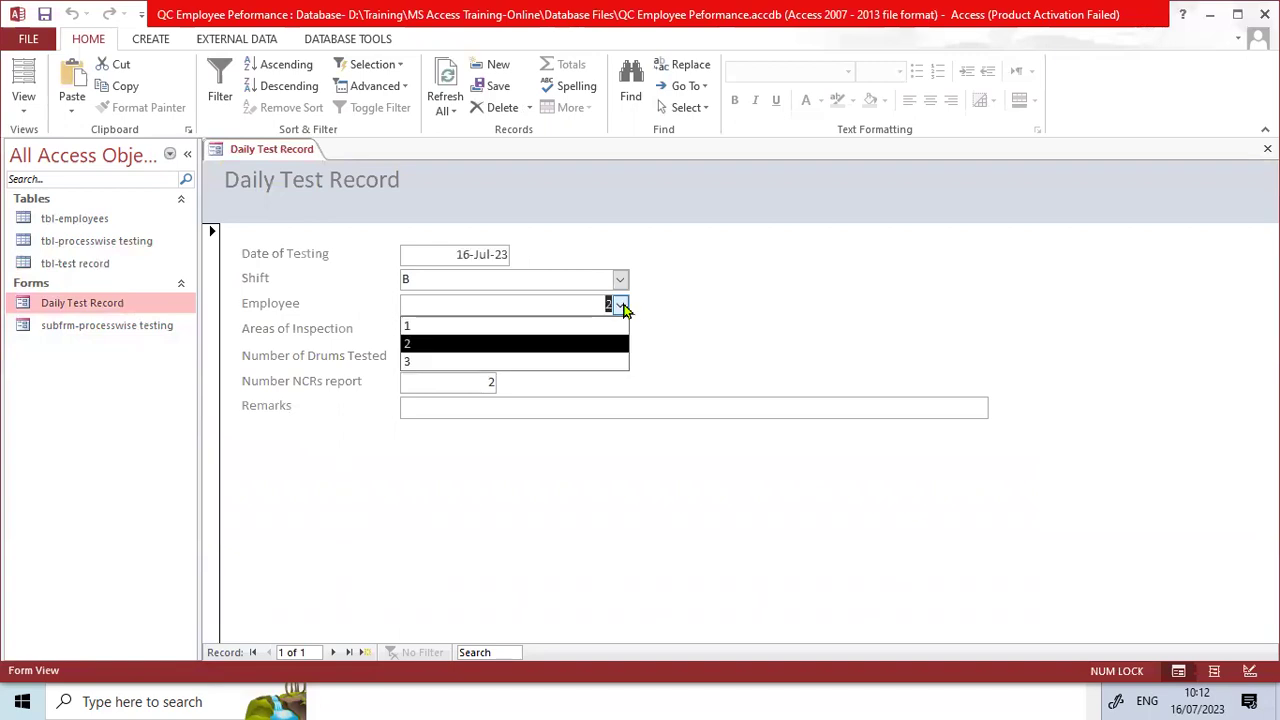
left_click(621, 305)
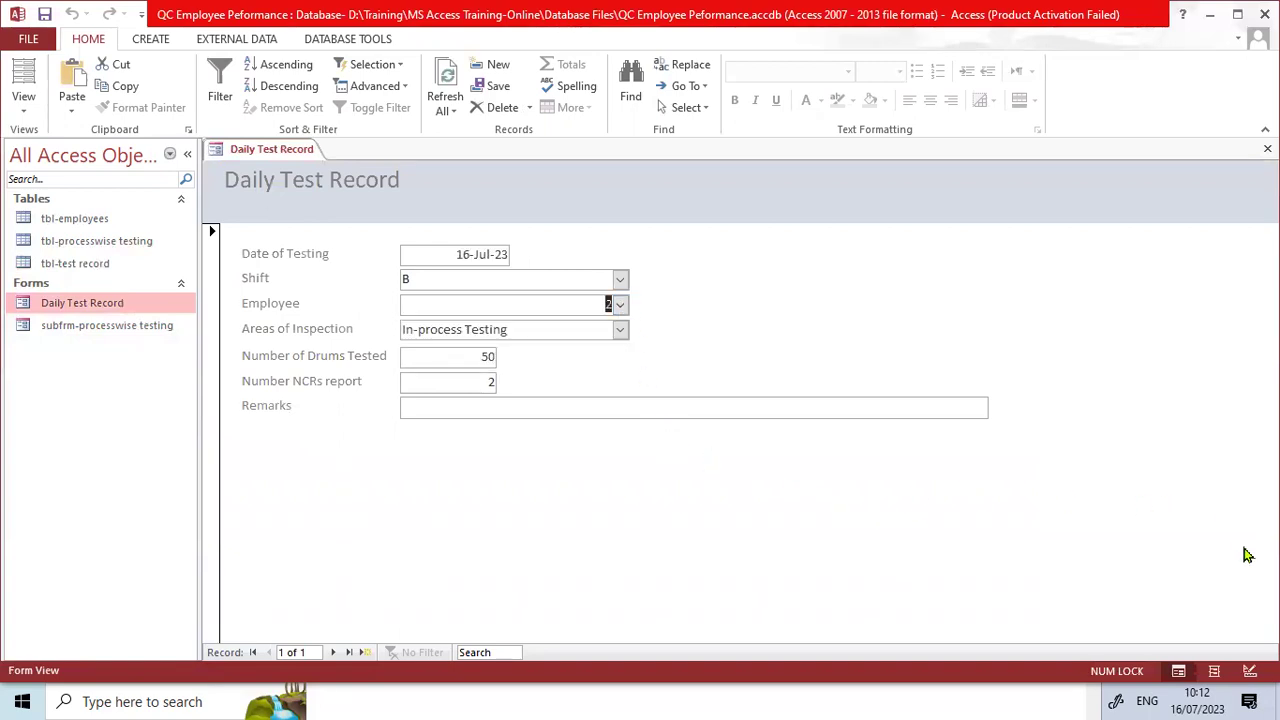
left_click(1250, 670)
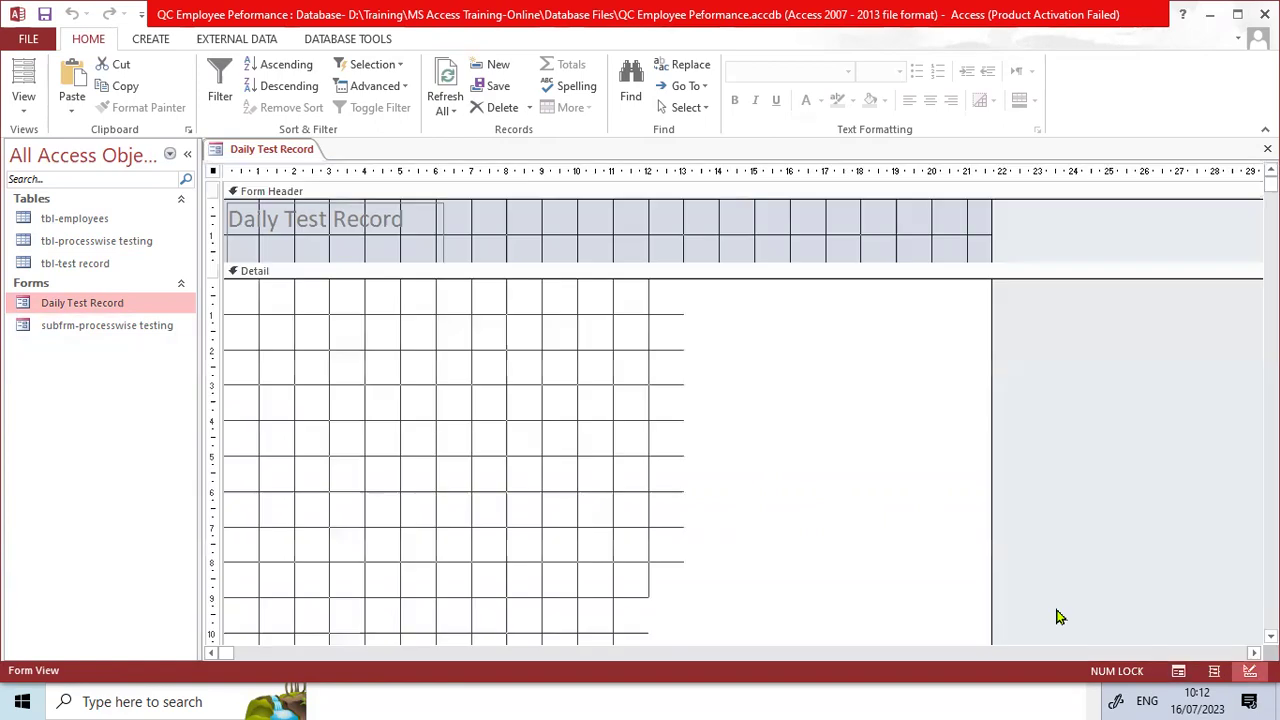